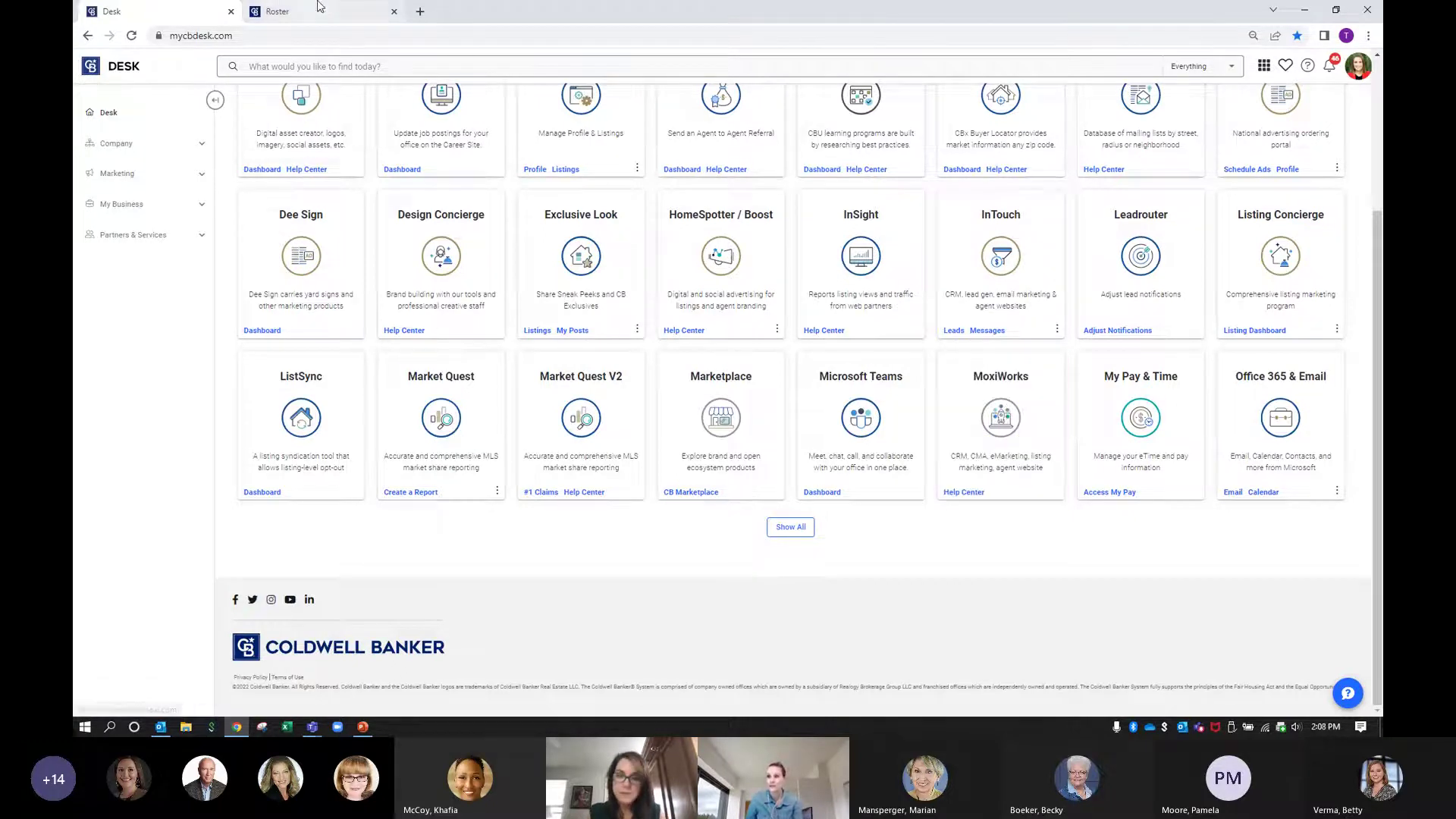
- Switch to the agent's roster profile and open the agent website's admin tool
click(319, 6)
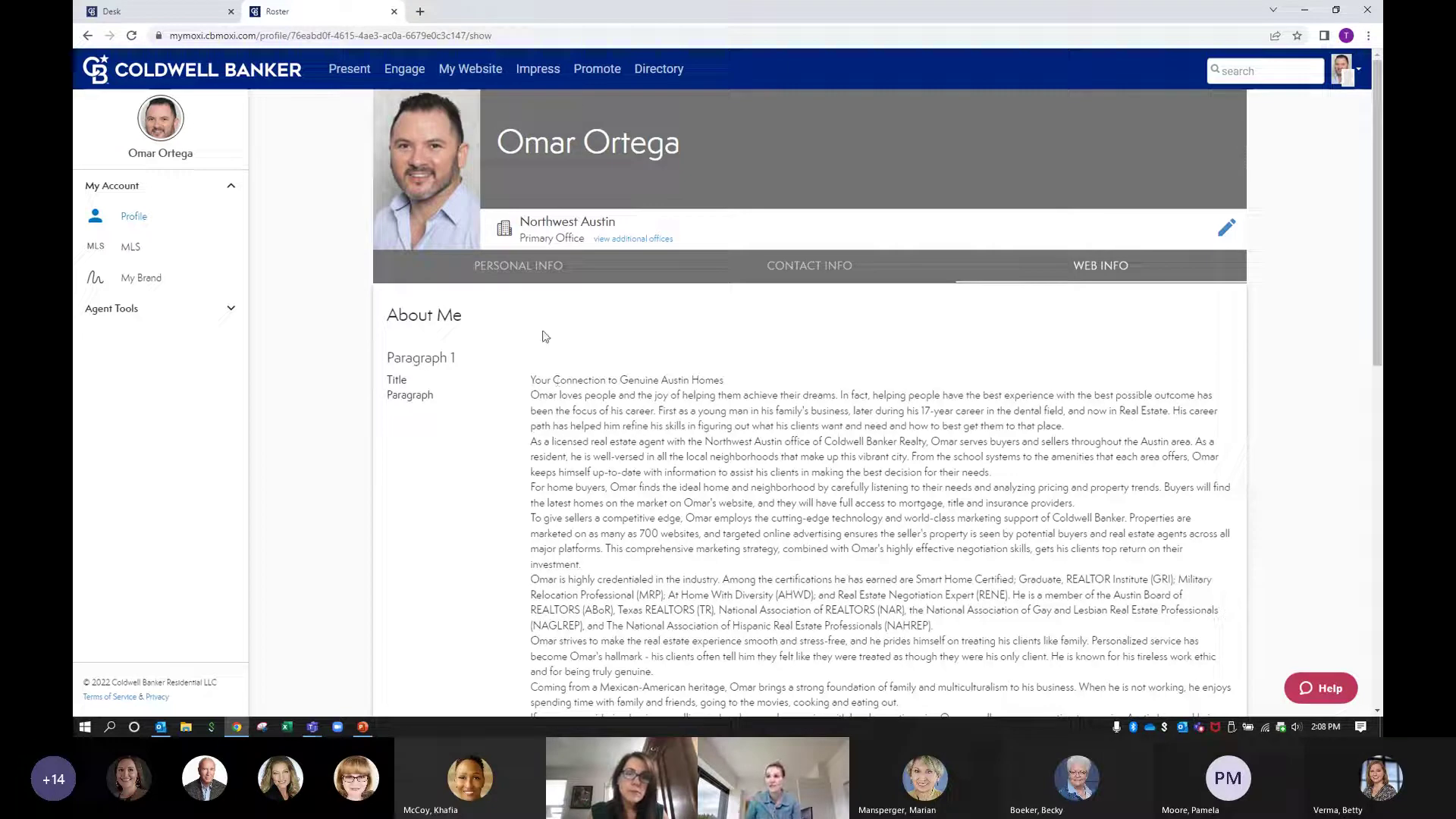
click(476, 70)
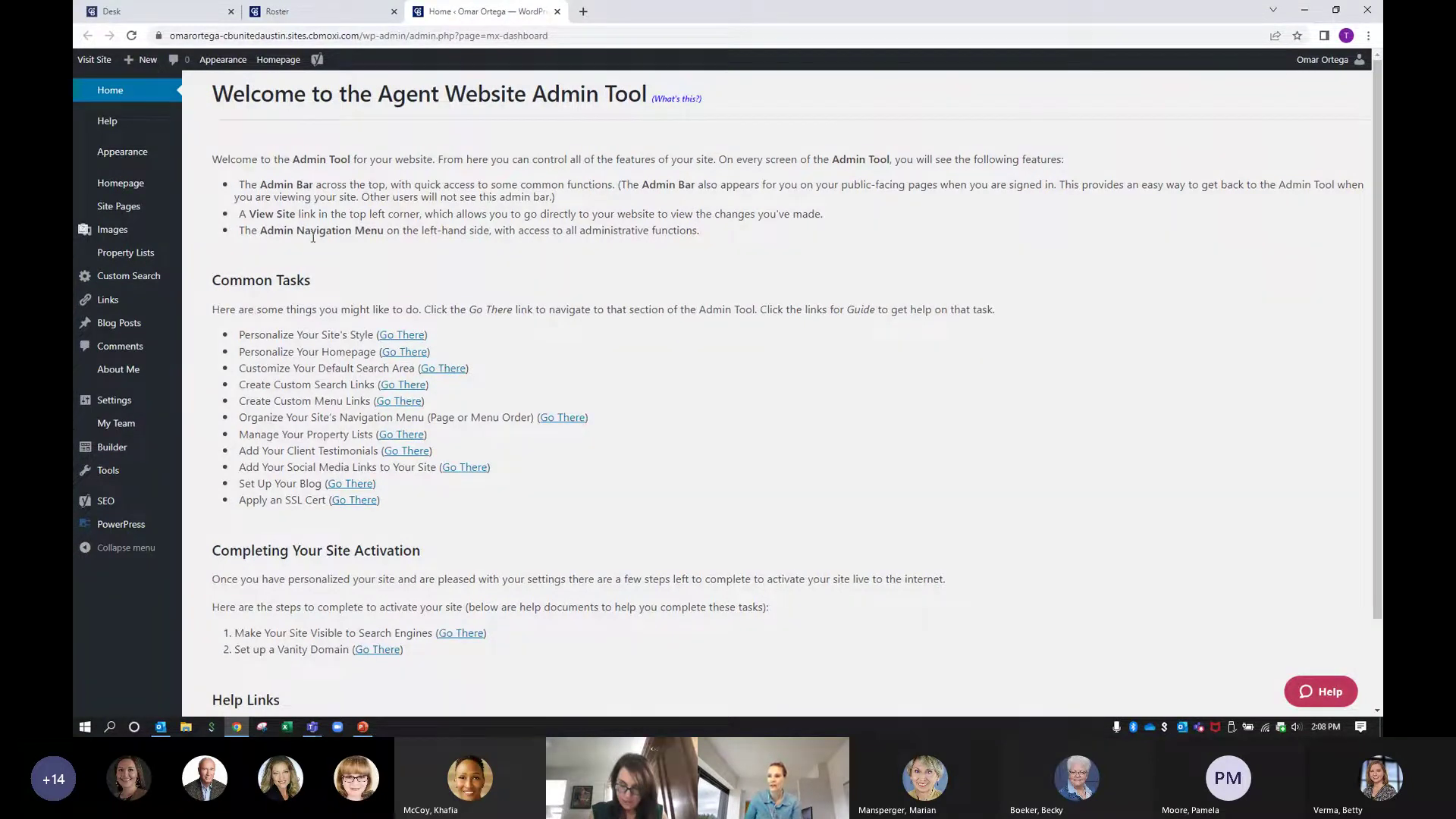
drag(350, 273, 205, 279)
click(334, 287)
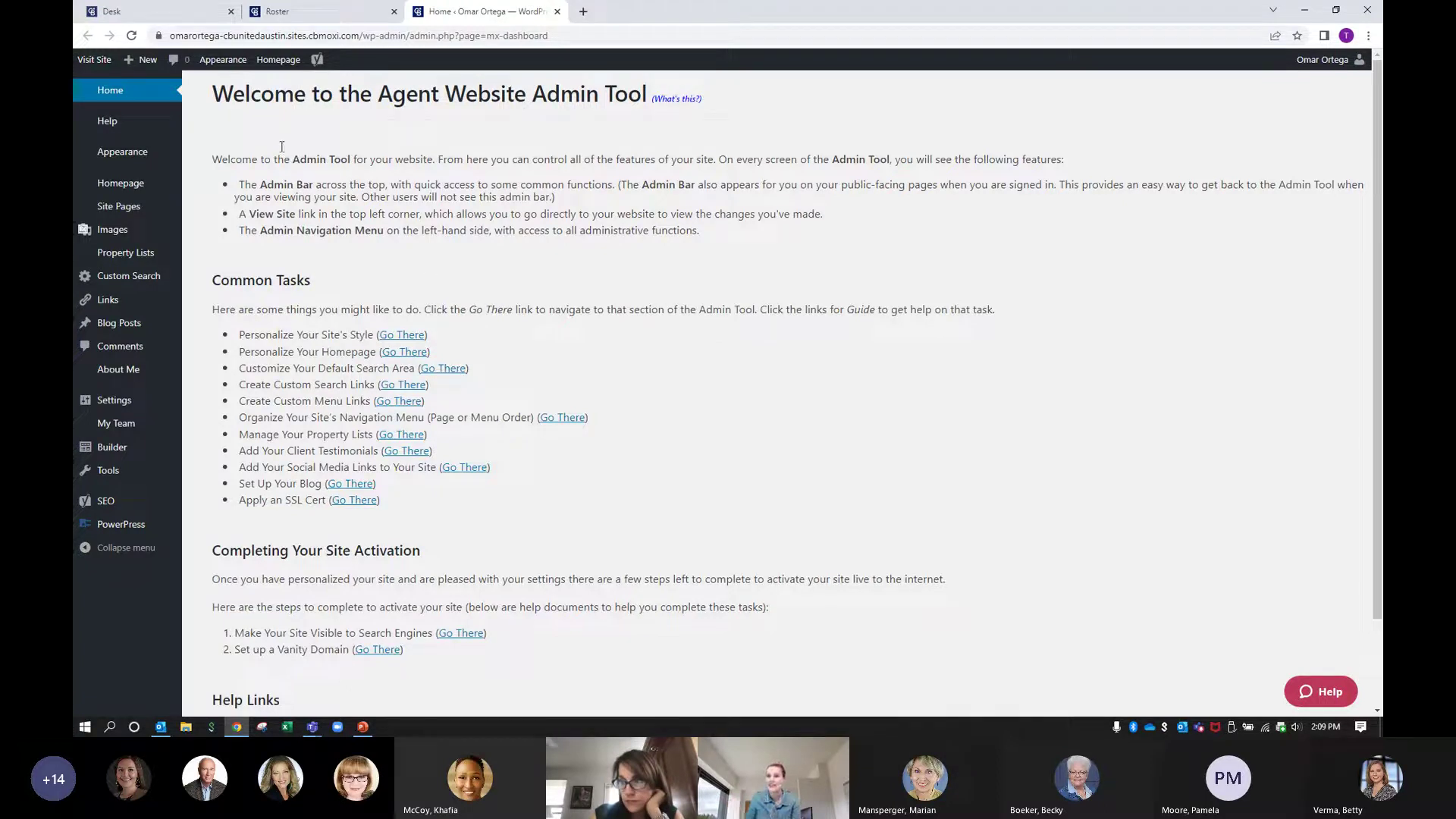
- View the public agent website and examine its homepage and the Buying & Selling, Properties and About menus
click(91, 61)
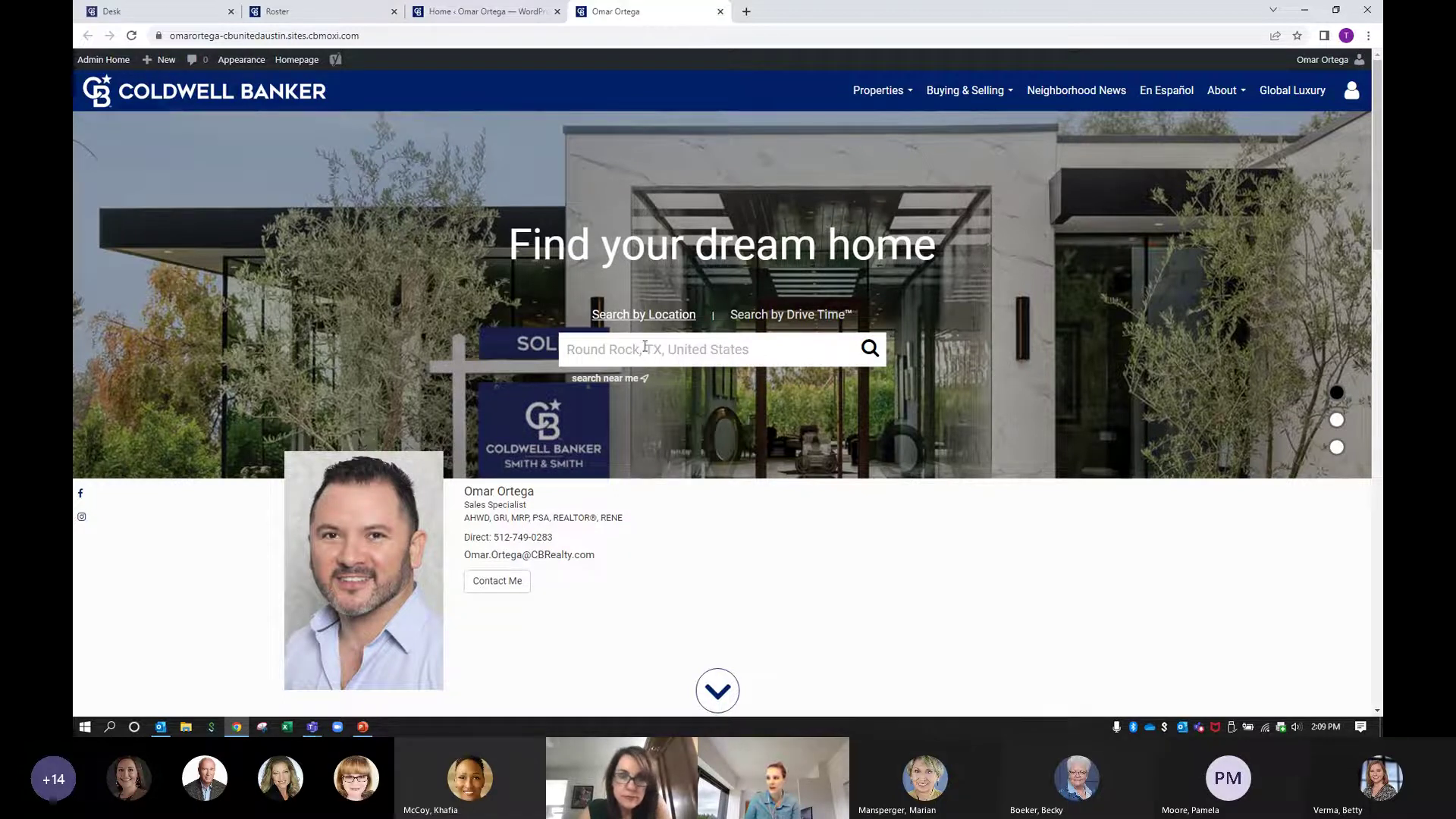
scroll(644, 347, down, 1)
scroll(680, 348, down, 3)
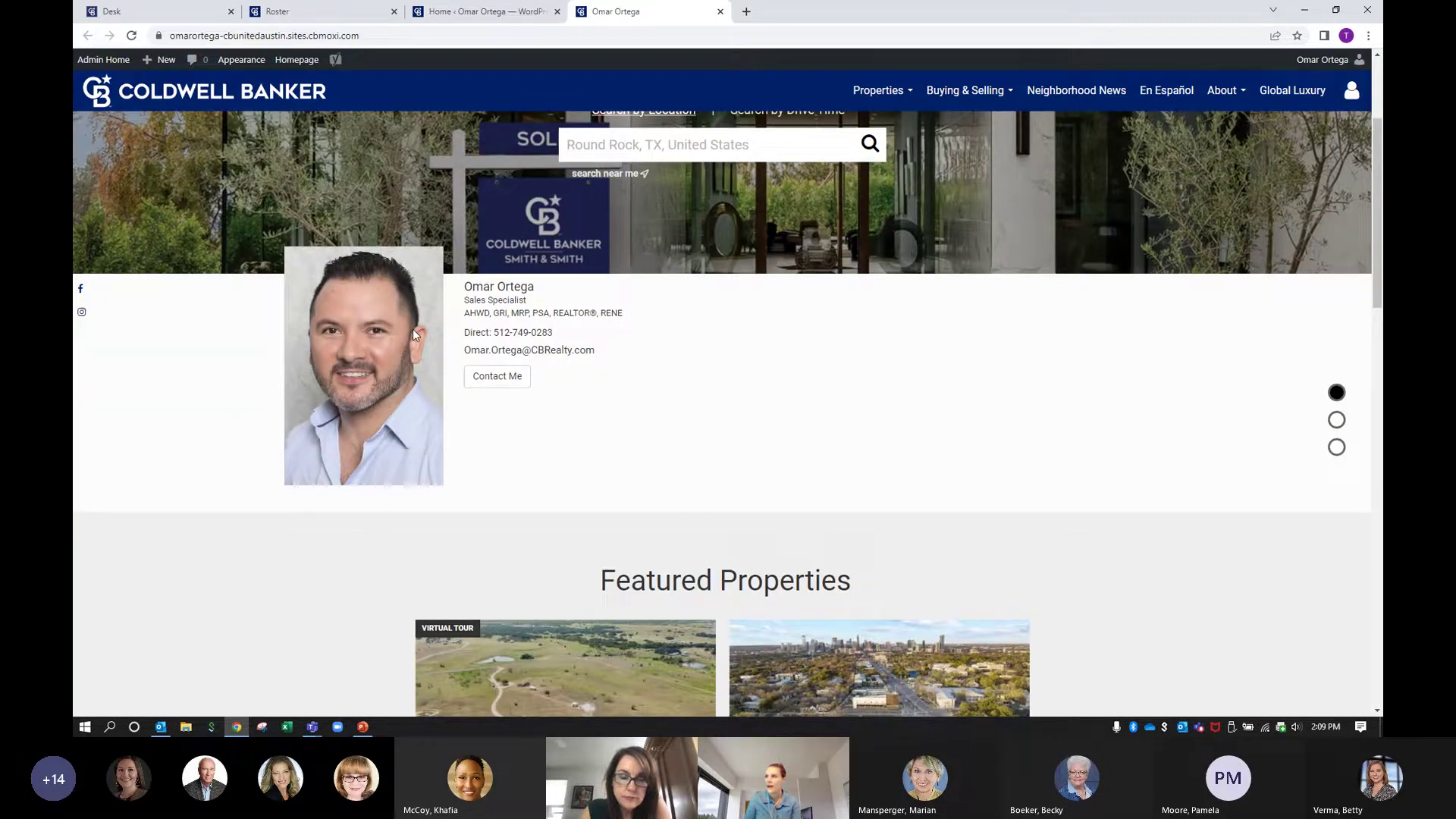
scroll(412, 329, up, 3)
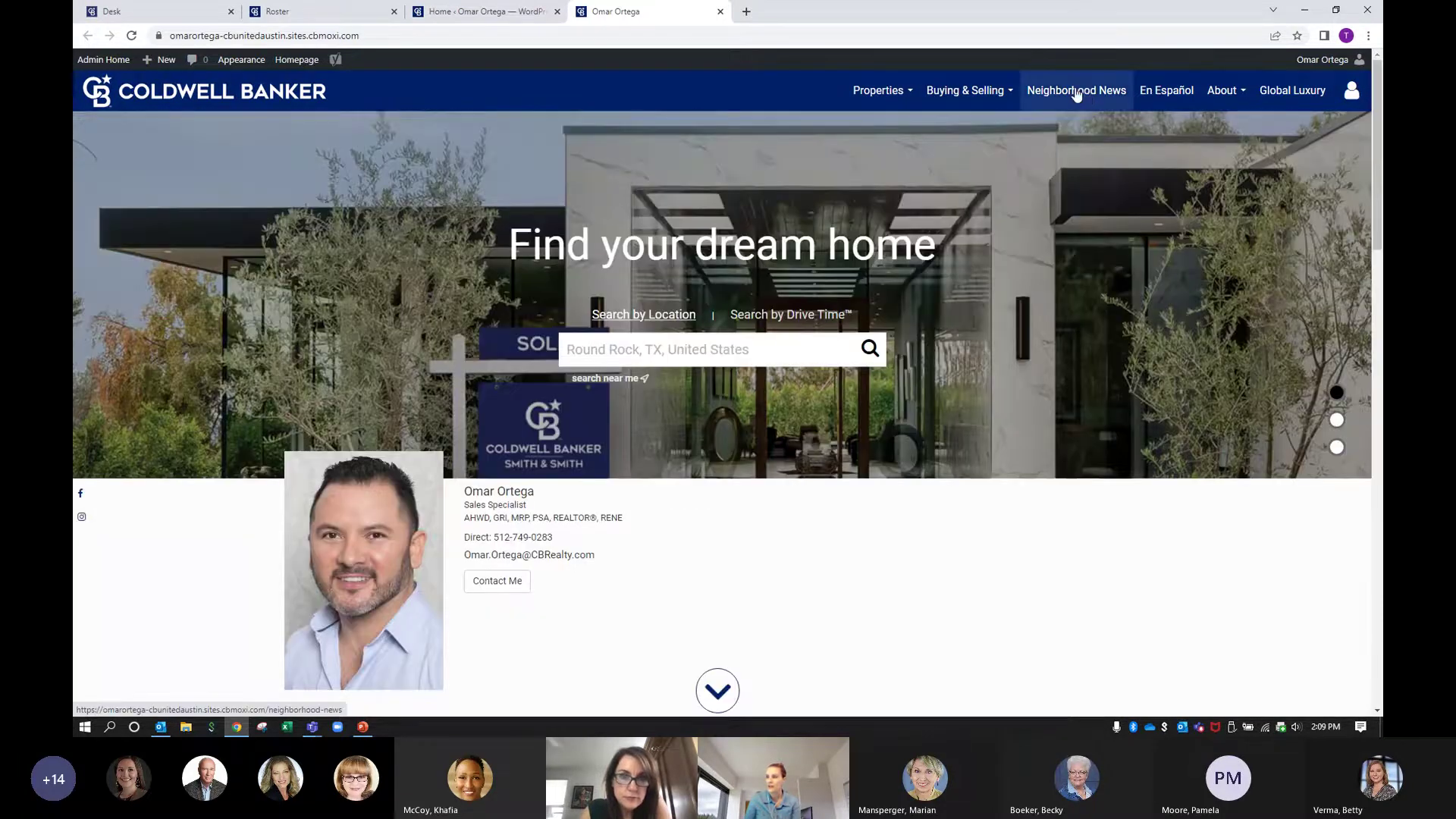
mouse_move(989, 98)
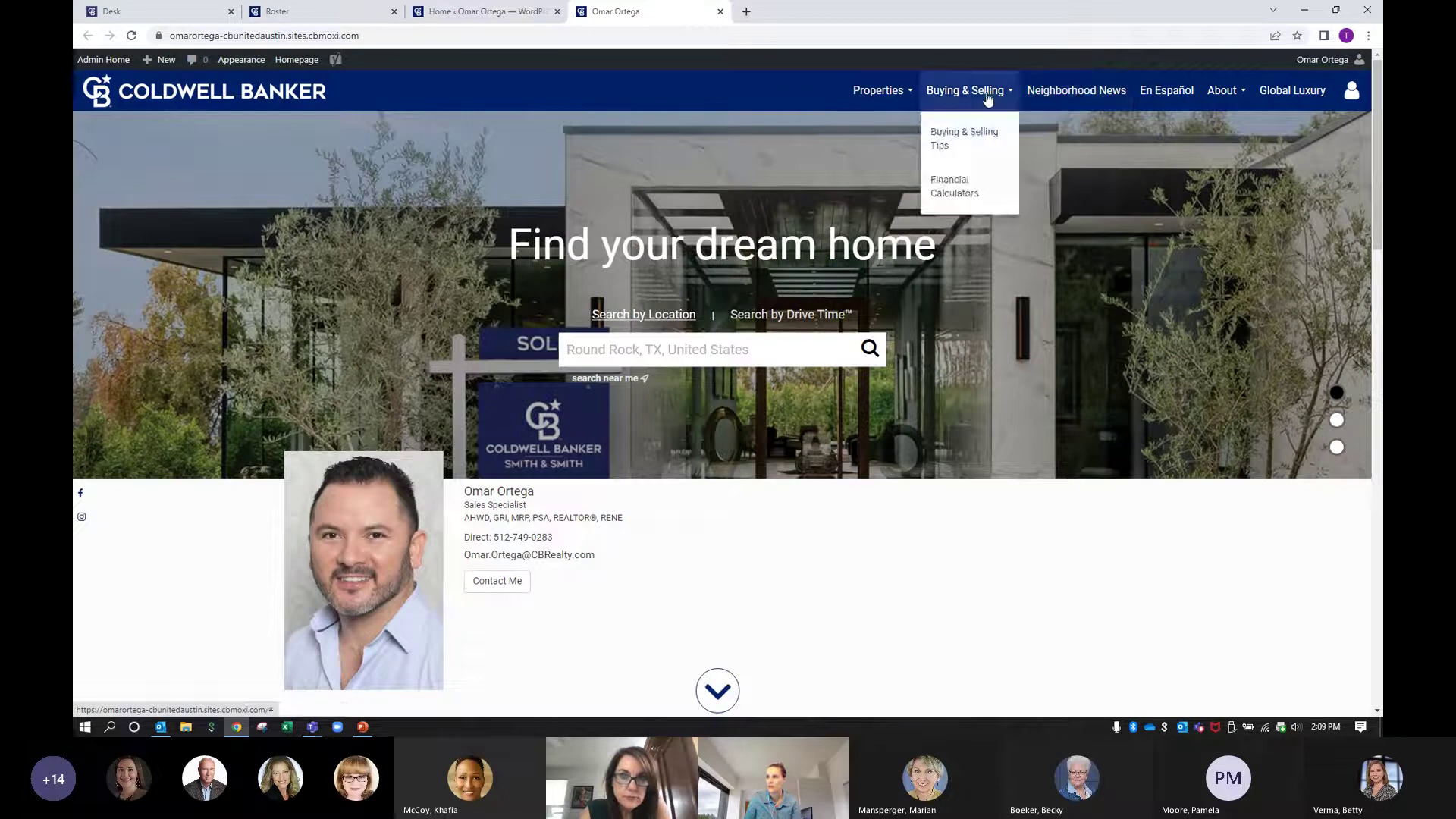
mouse_move(888, 101)
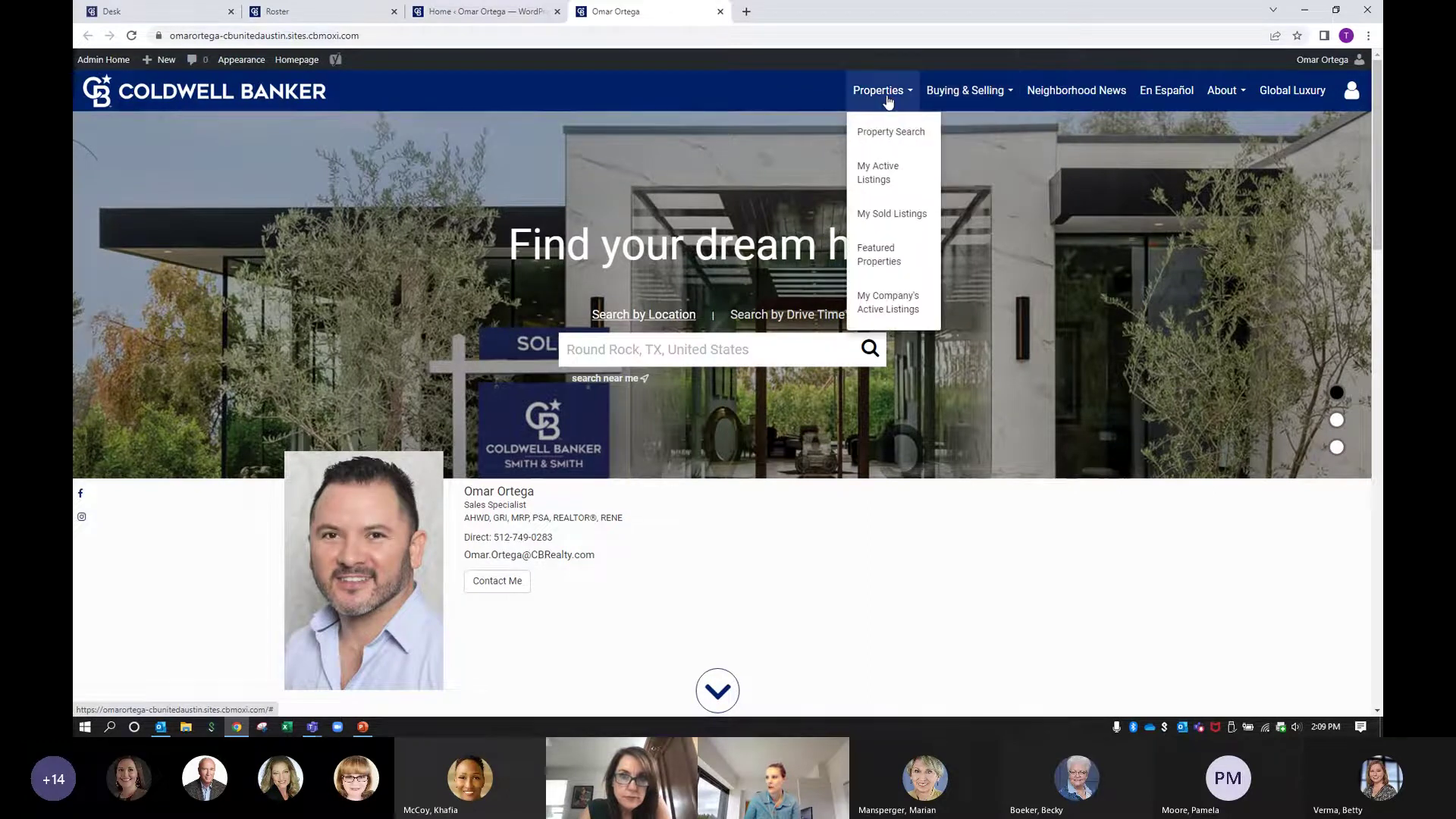
mouse_move(1233, 97)
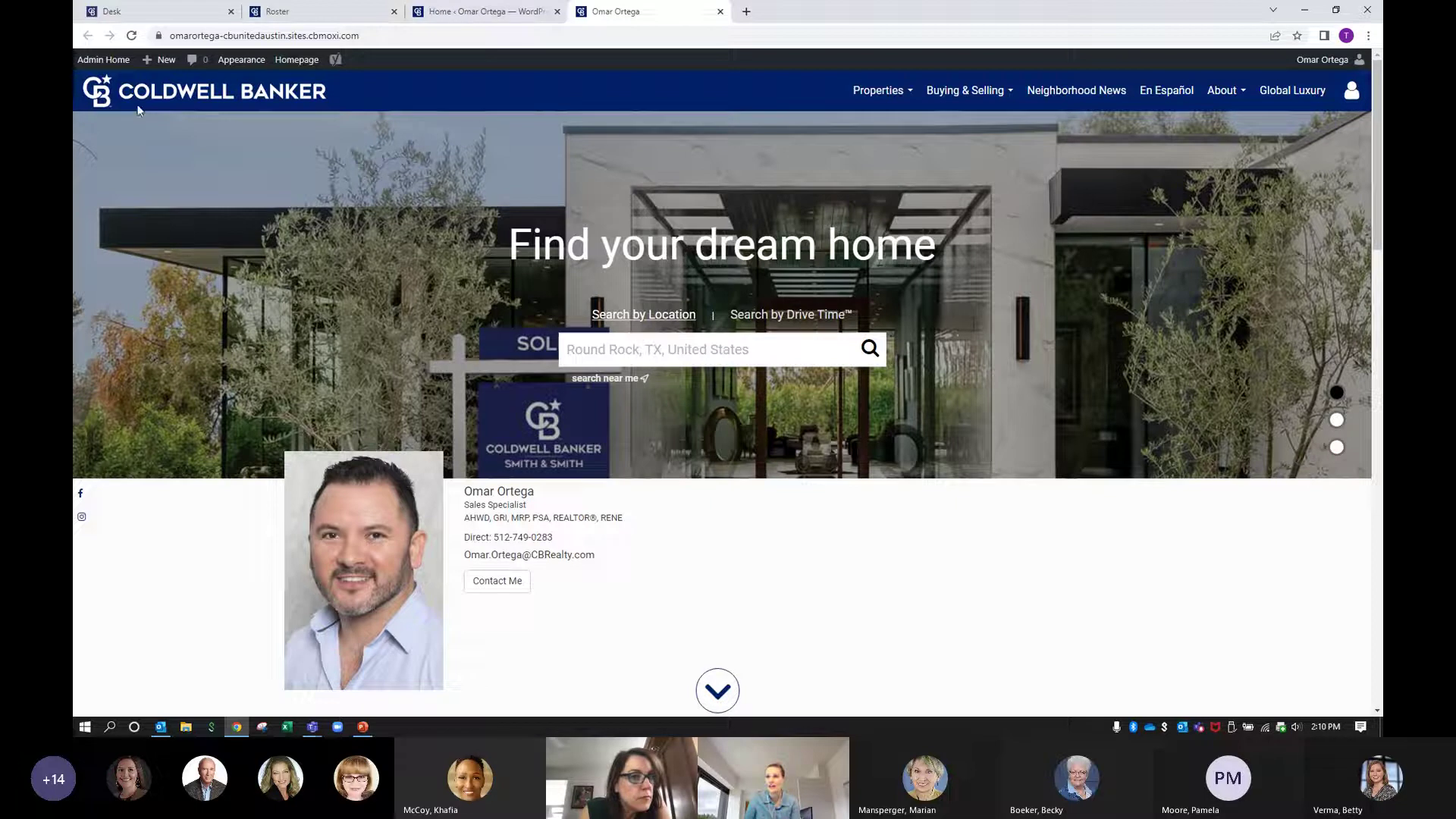
- Return to the admin home and open the SSL certificate task to check the site's SSL setup
click(109, 68)
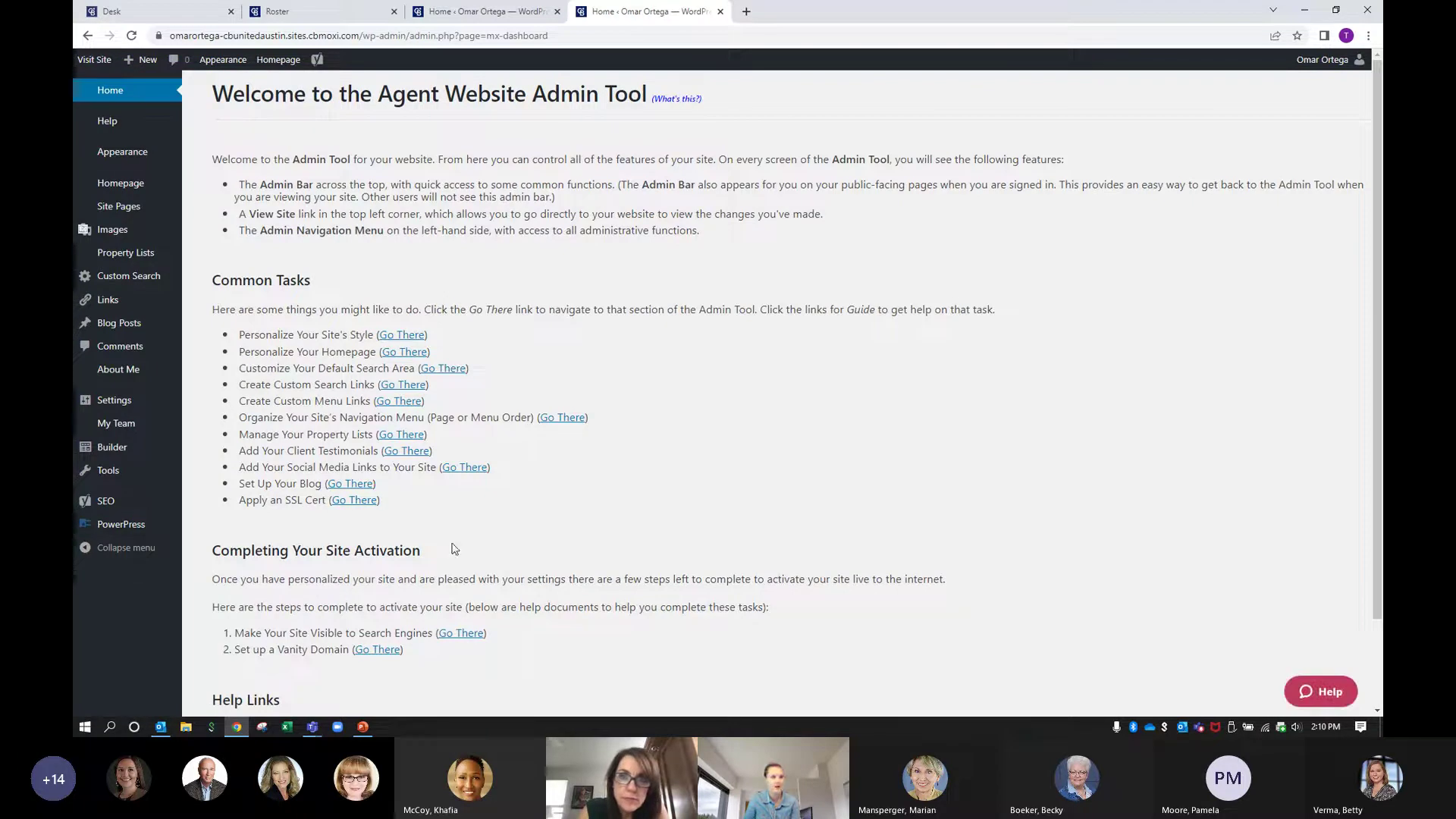
key(alt+Tab)
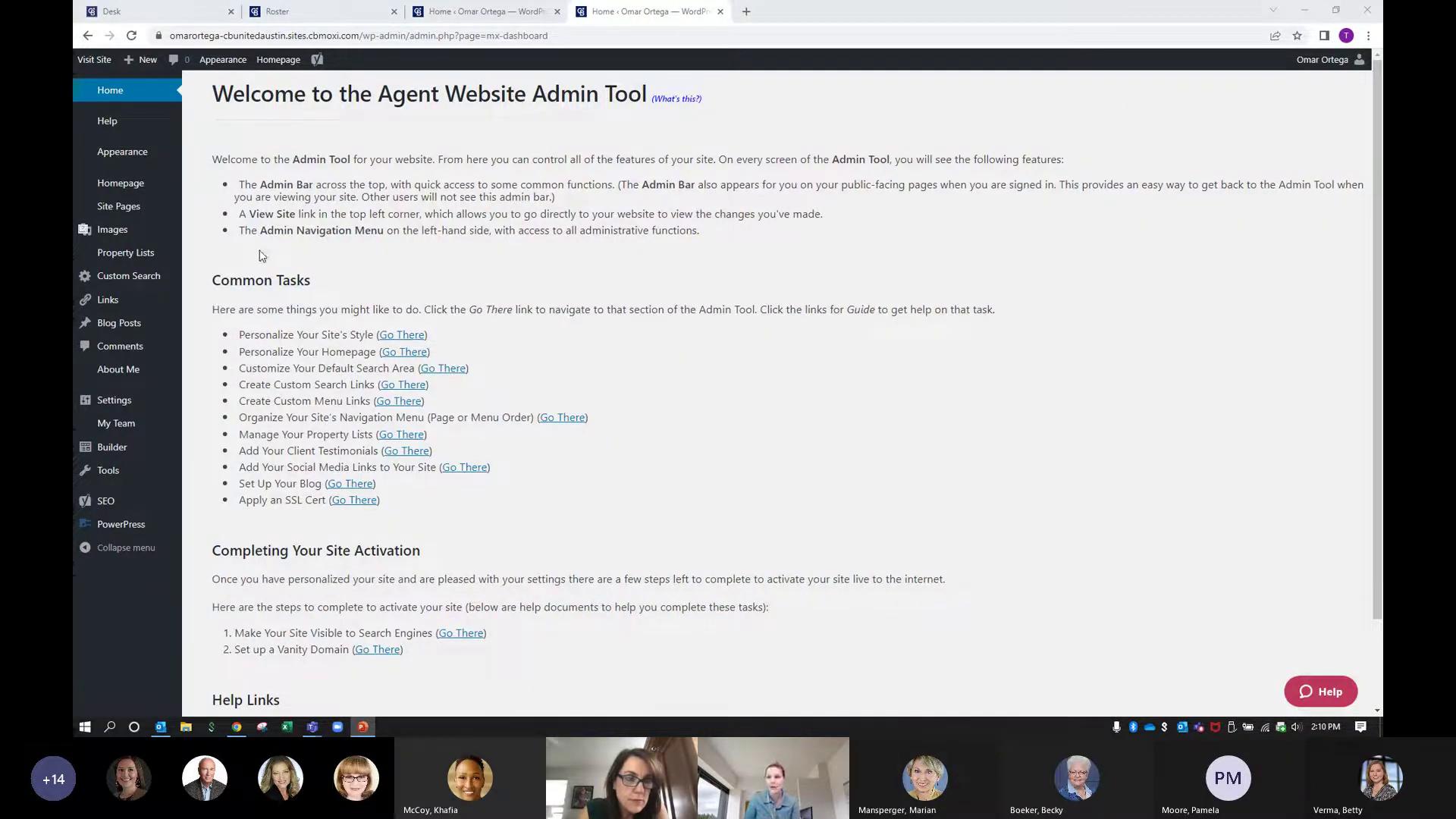
drag(240, 501, 383, 501)
click(365, 510)
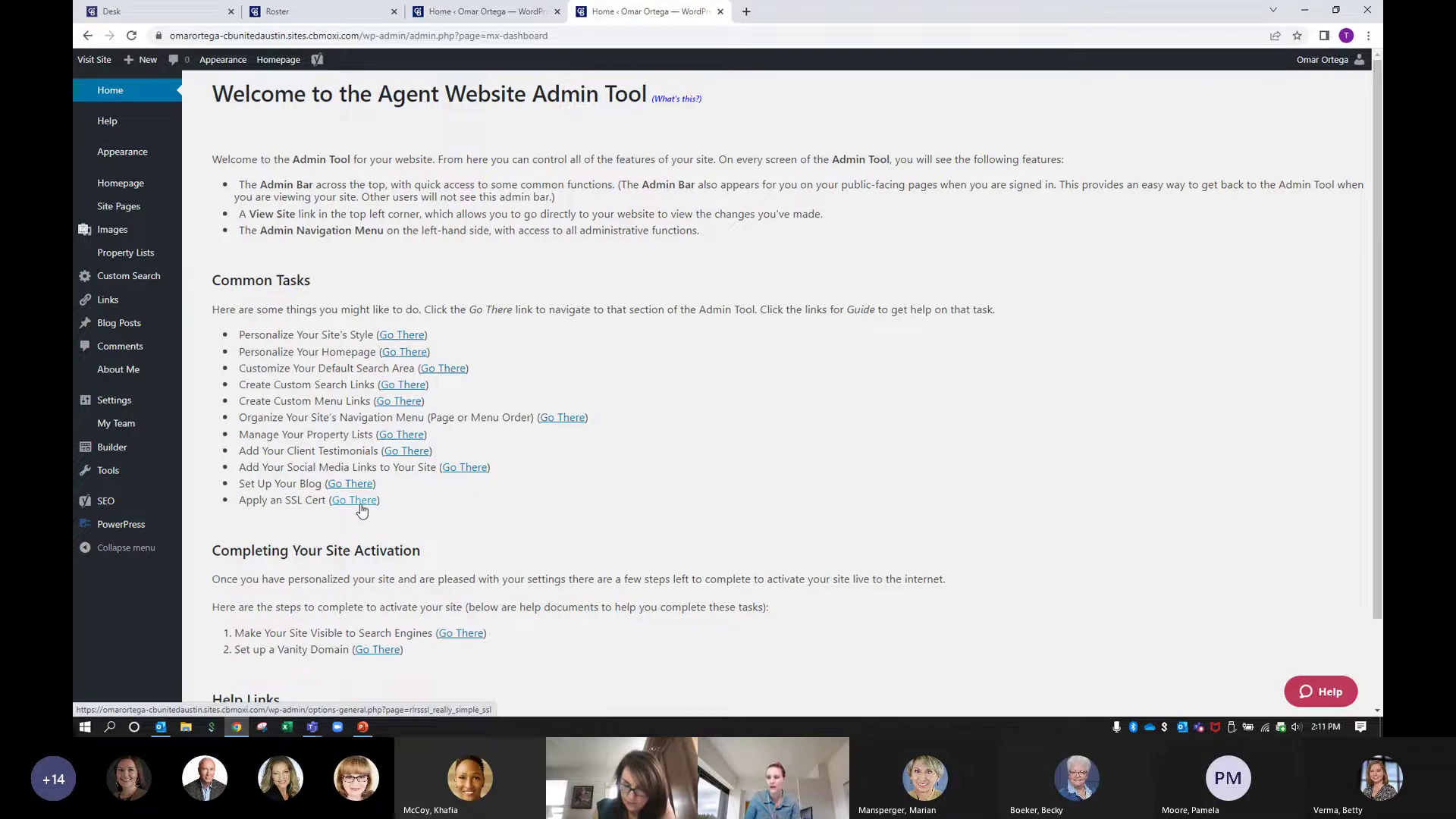
click(362, 502)
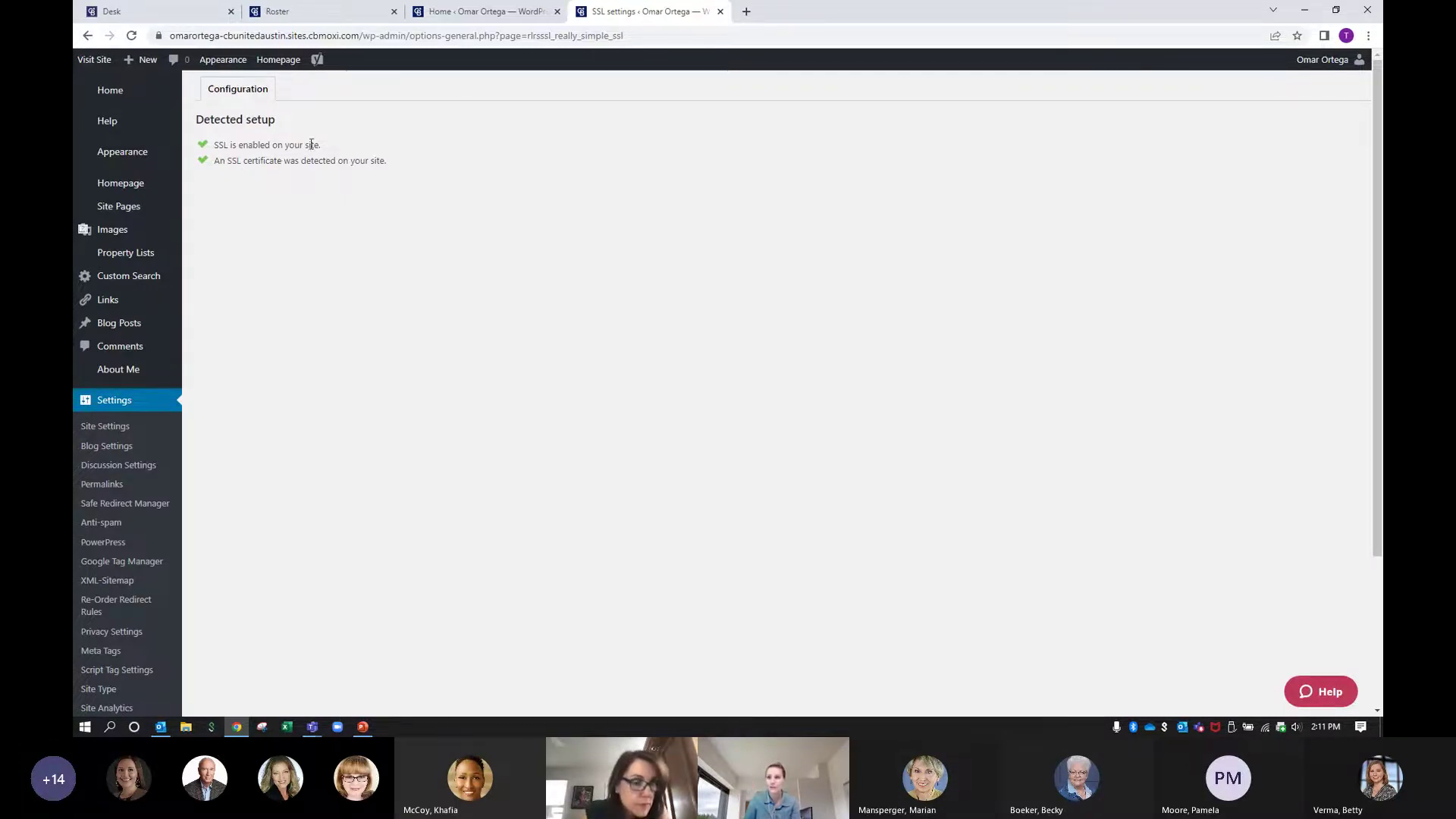
drag(324, 145, 209, 146)
drag(391, 162, 209, 162)
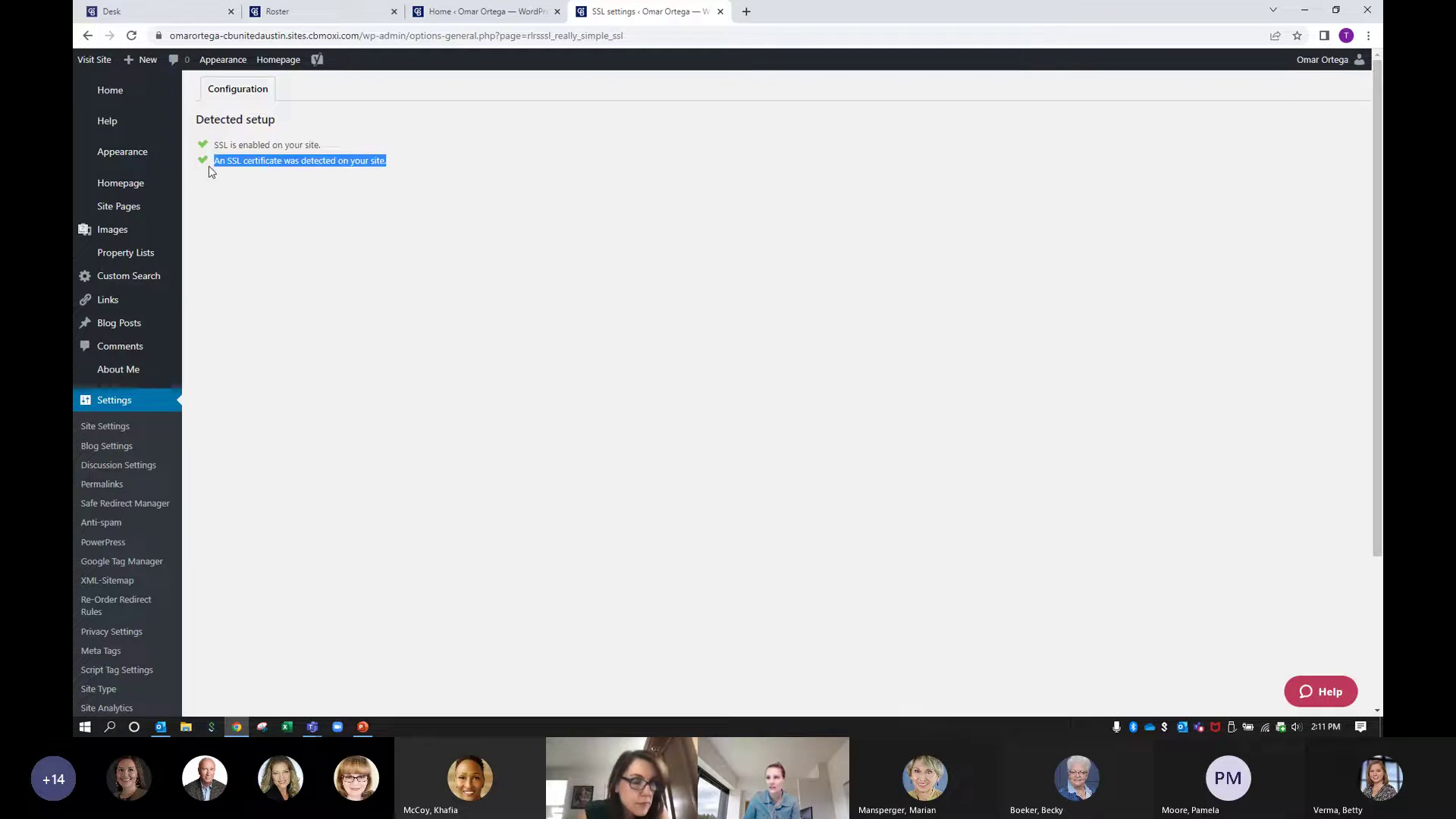
click(397, 202)
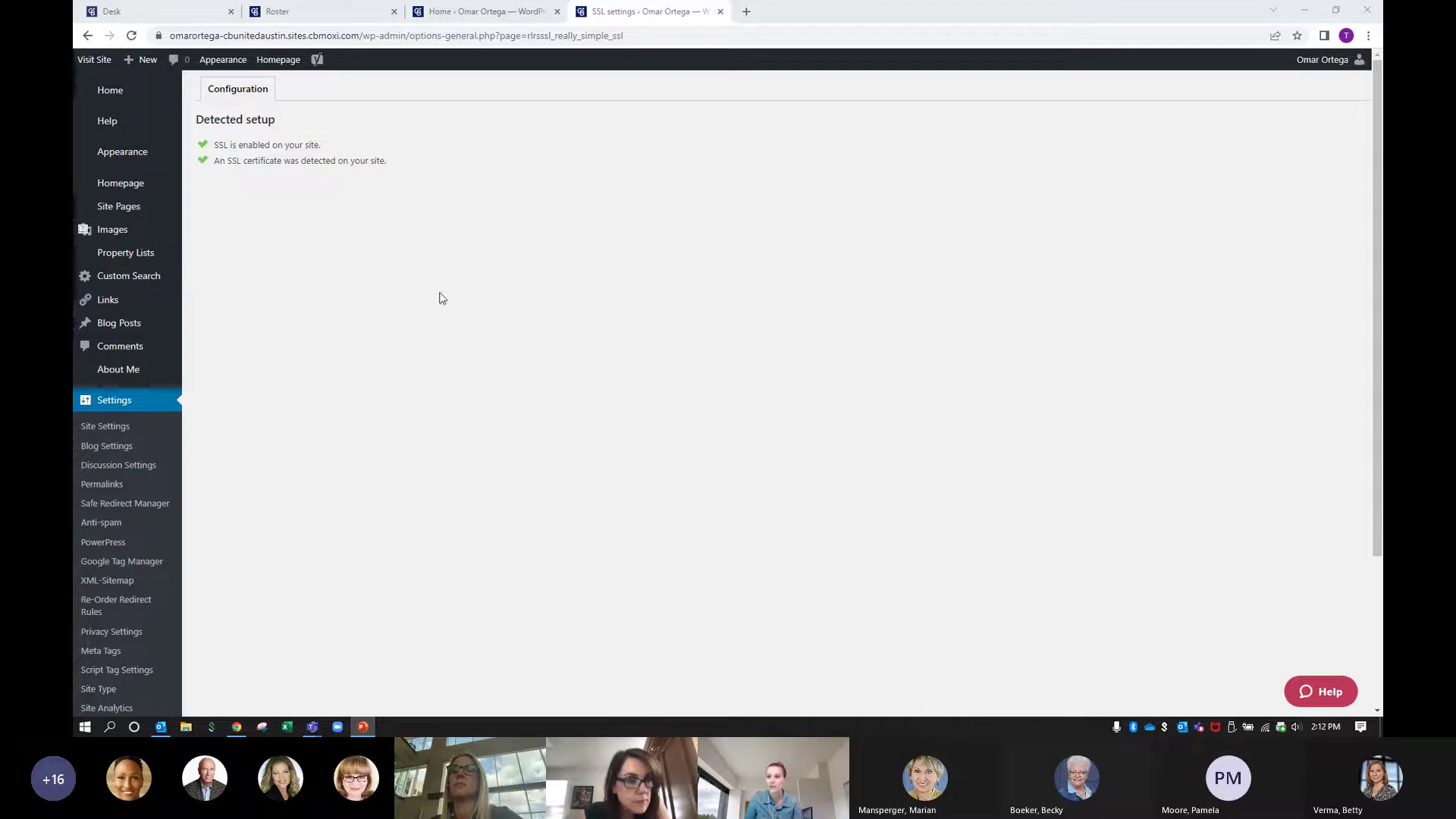
- Open the Site Type settings and look through the available website types without changing the selection
mouse_move(116, 334)
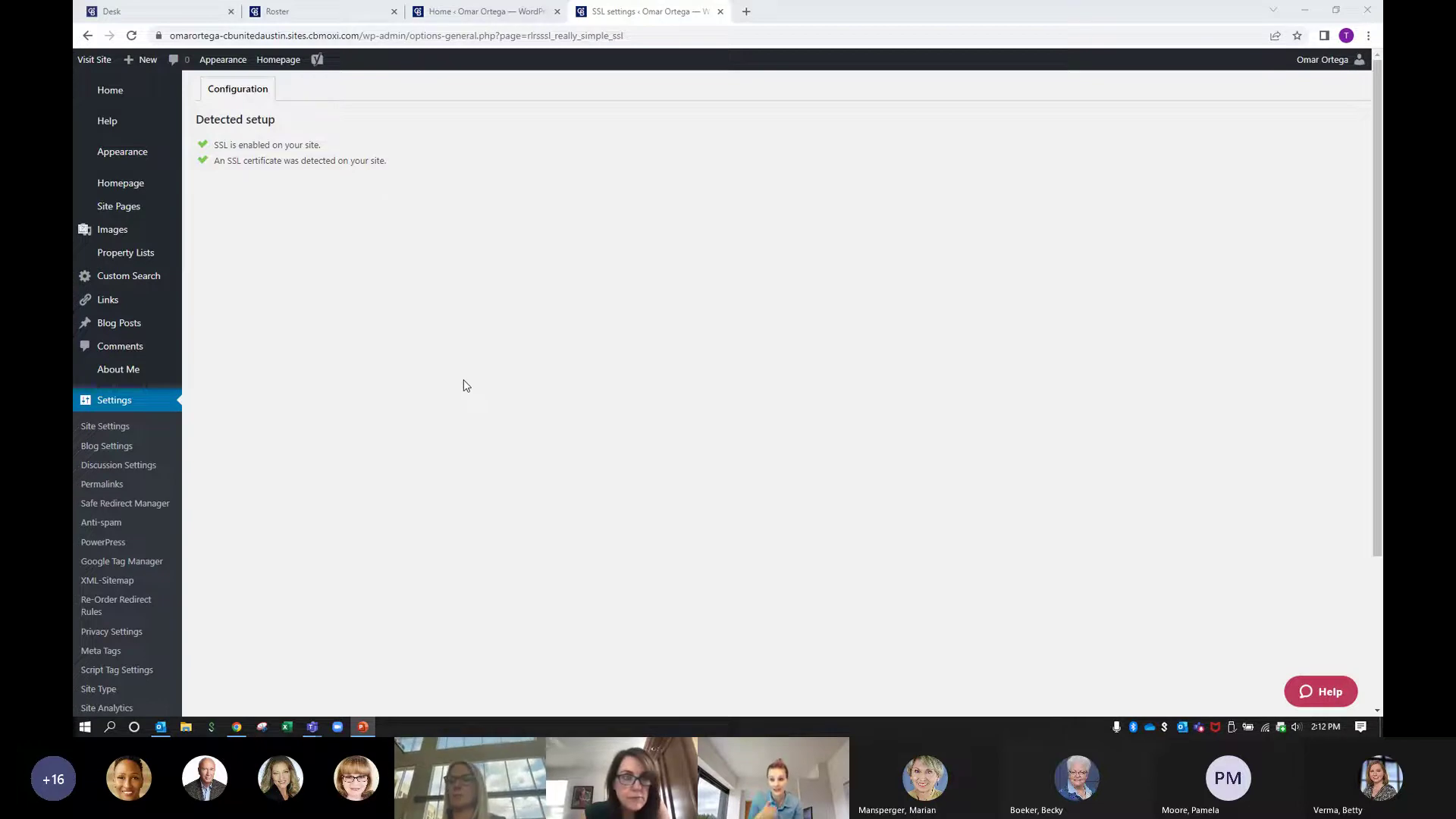
click(119, 398)
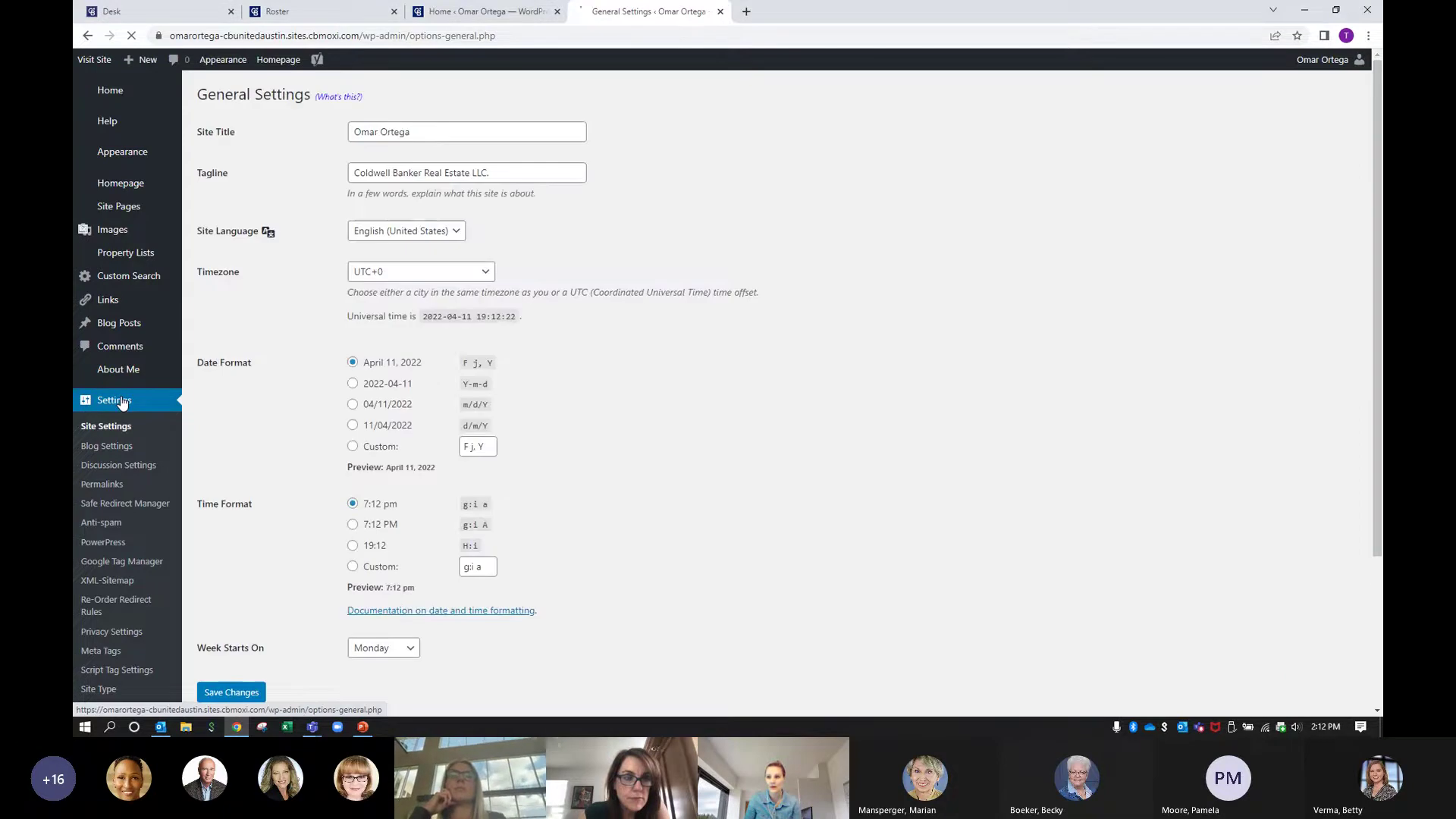
scroll(115, 391, down, 3)
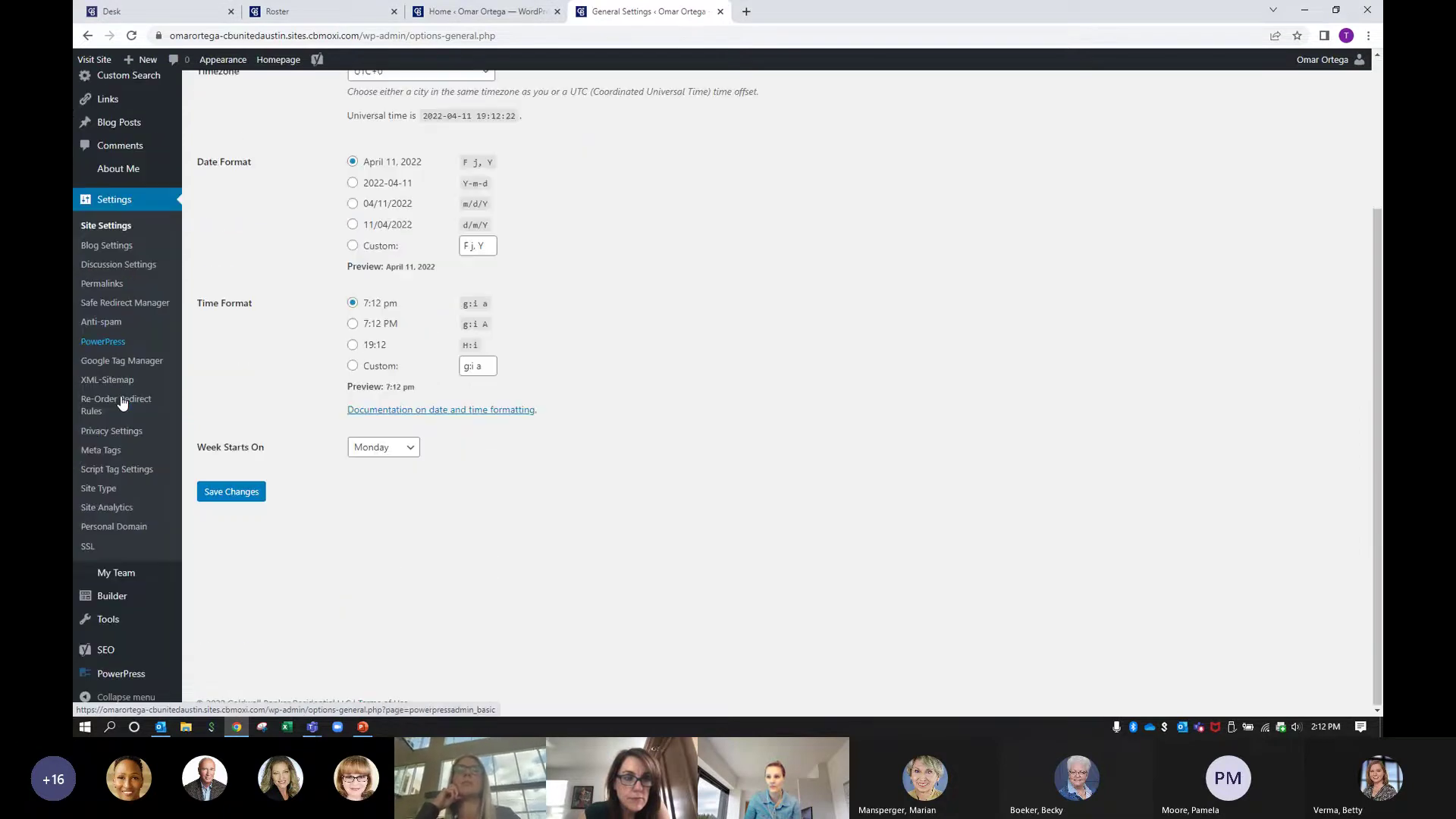
click(107, 494)
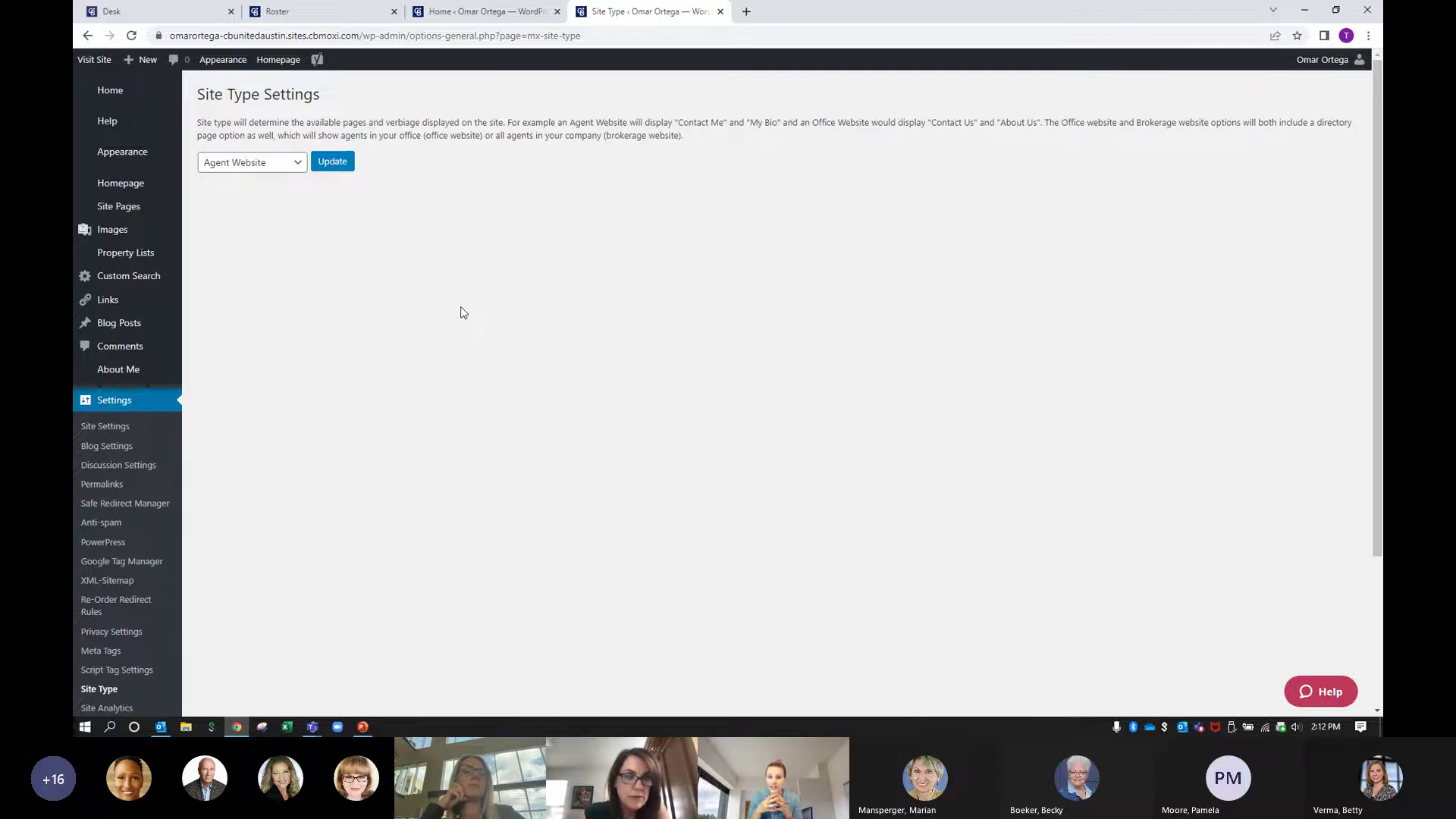
click(298, 163)
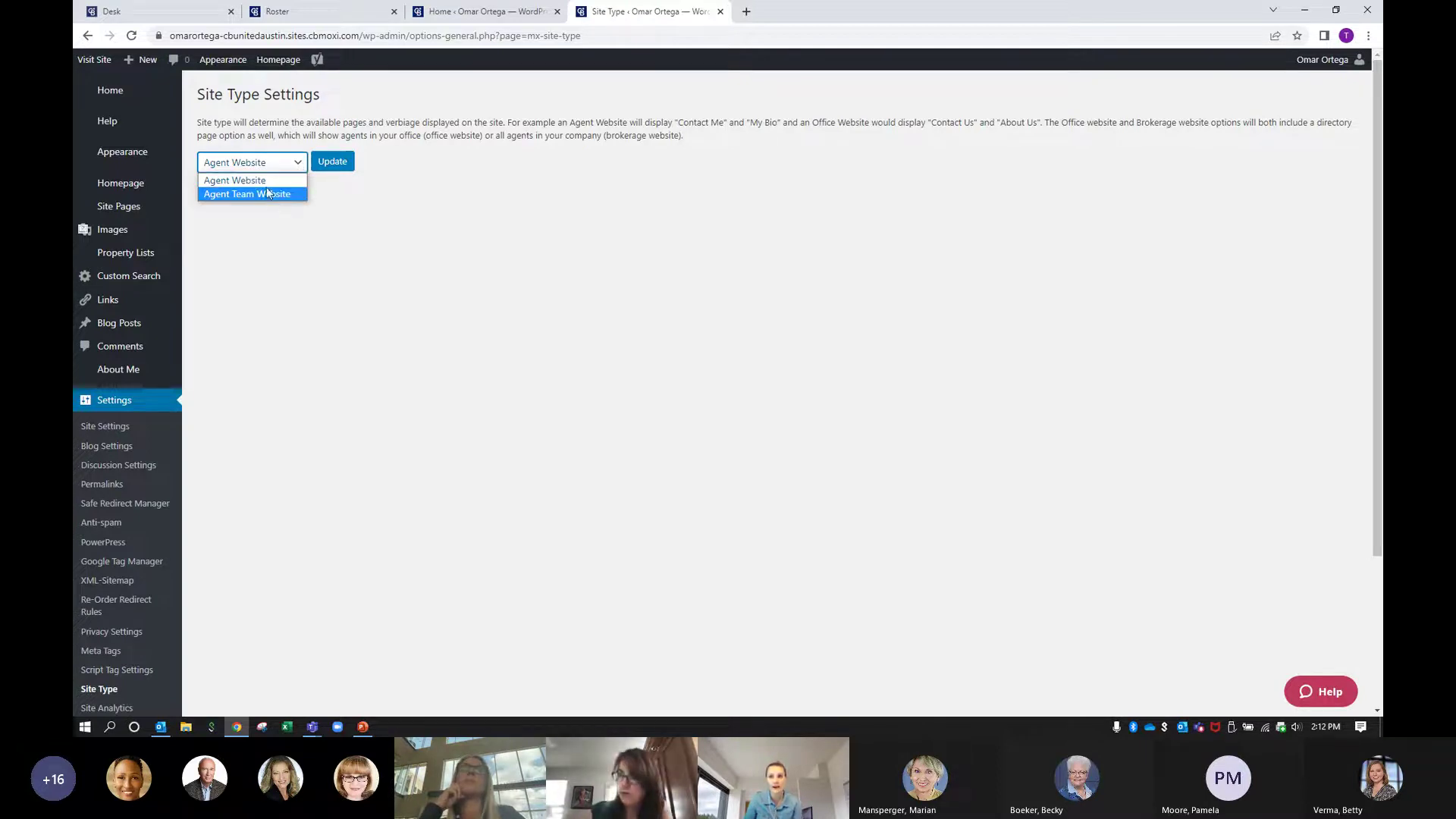
click(633, 195)
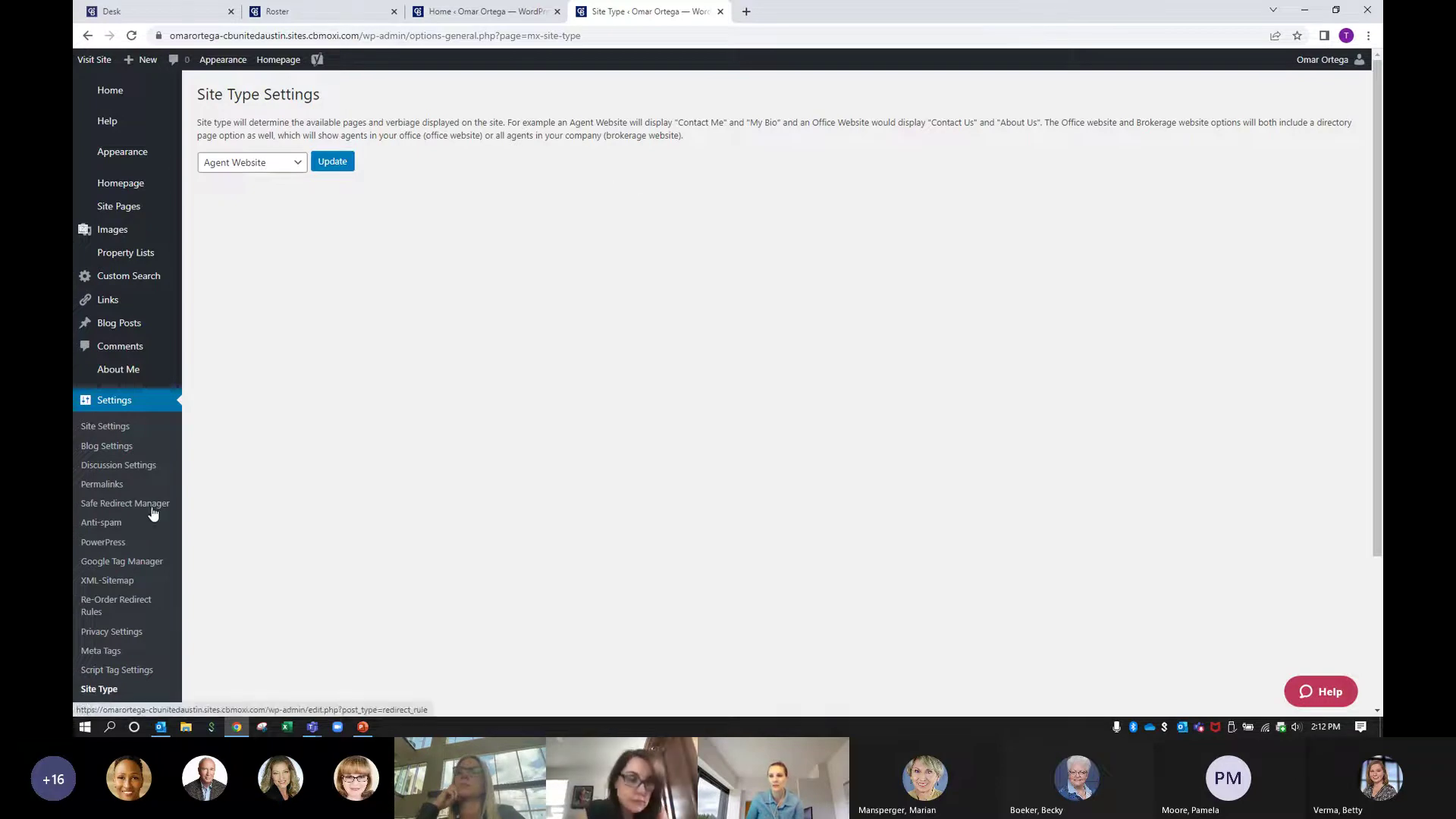
scroll(152, 513, down, 2)
scroll(237, 508, up, 1)
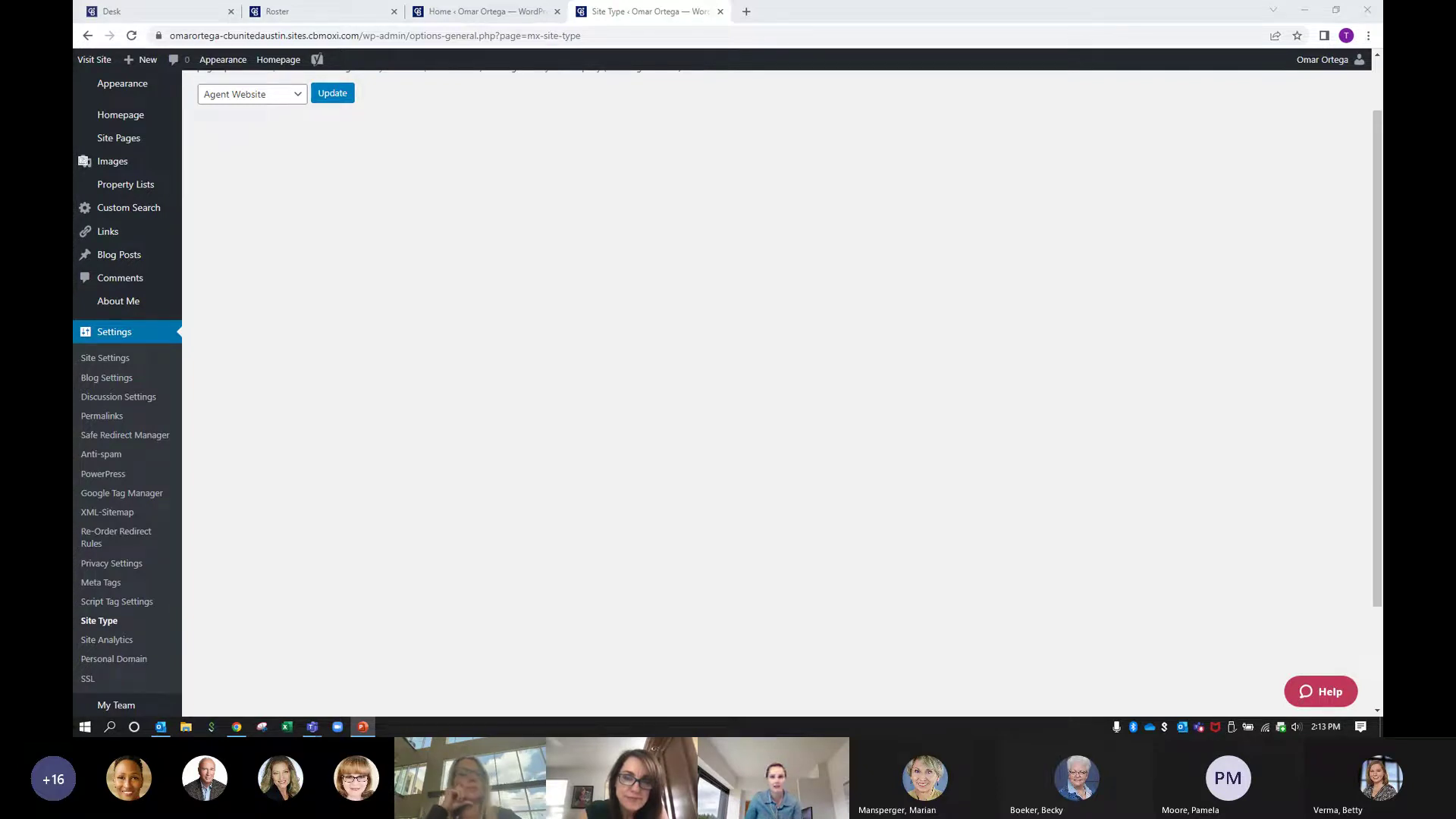
scroll(107, 208, up, 2)
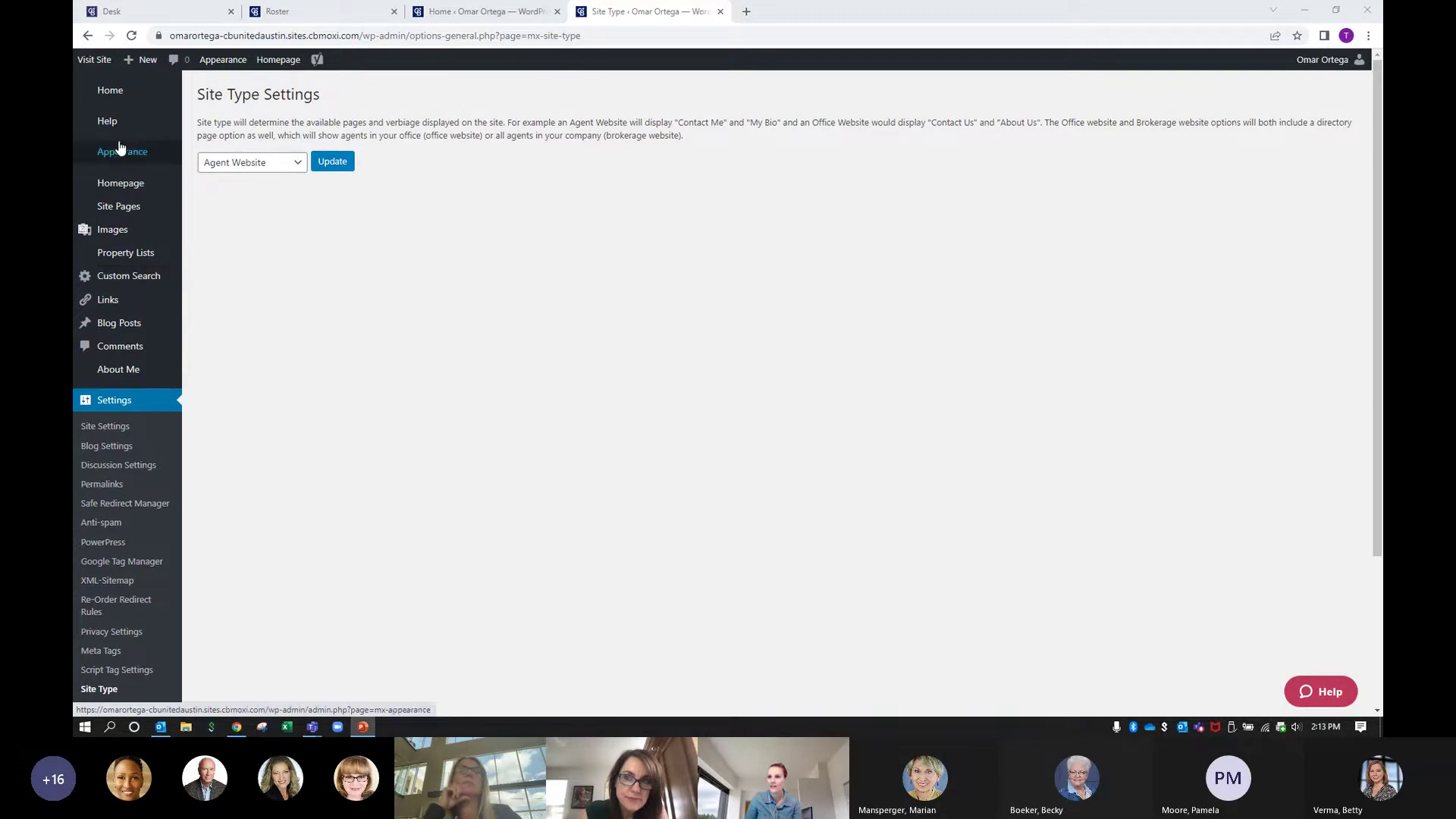
- Go from the admin home to the site's style settings and open the custom footer for editing
click(108, 93)
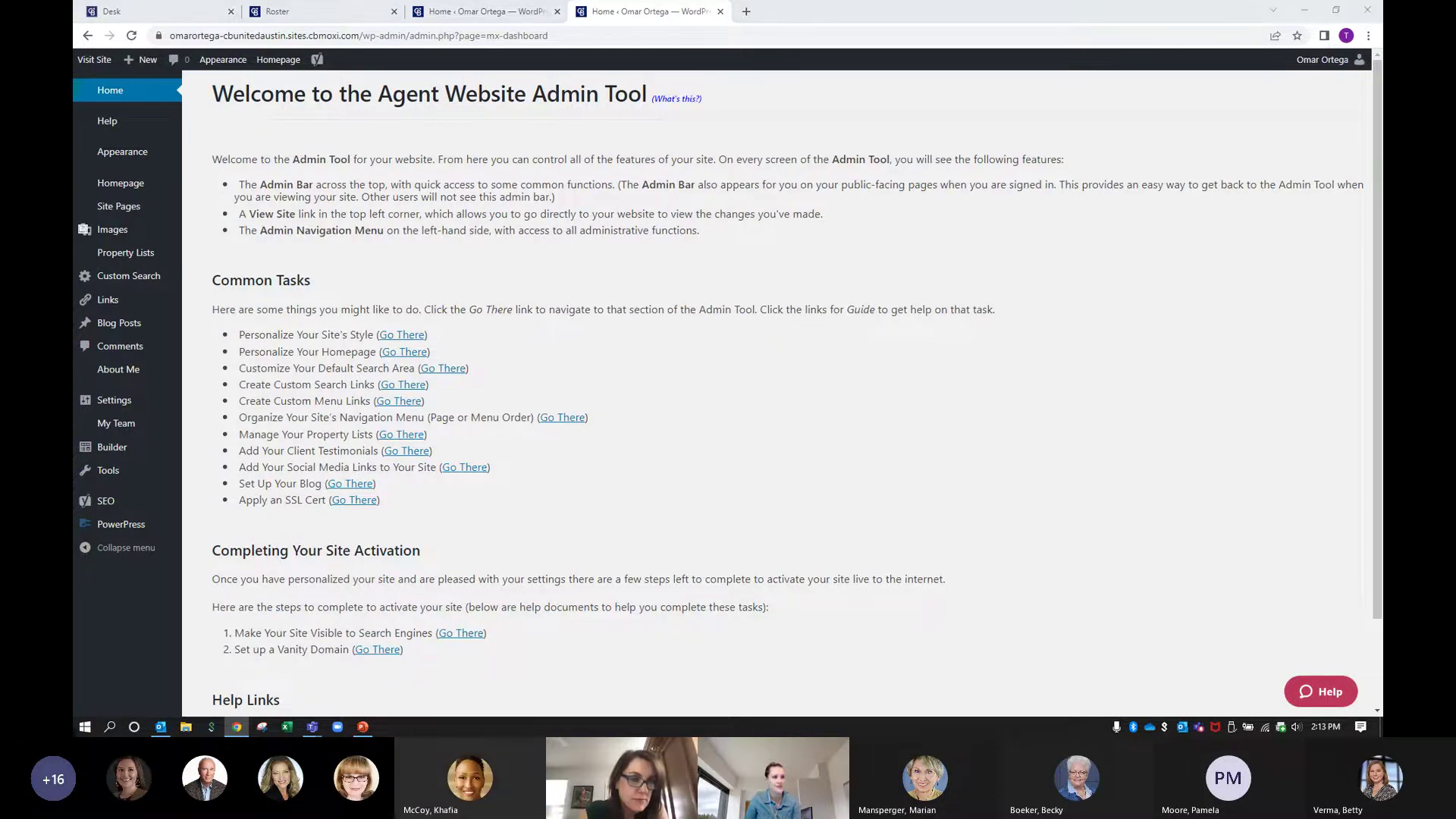
click(417, 338)
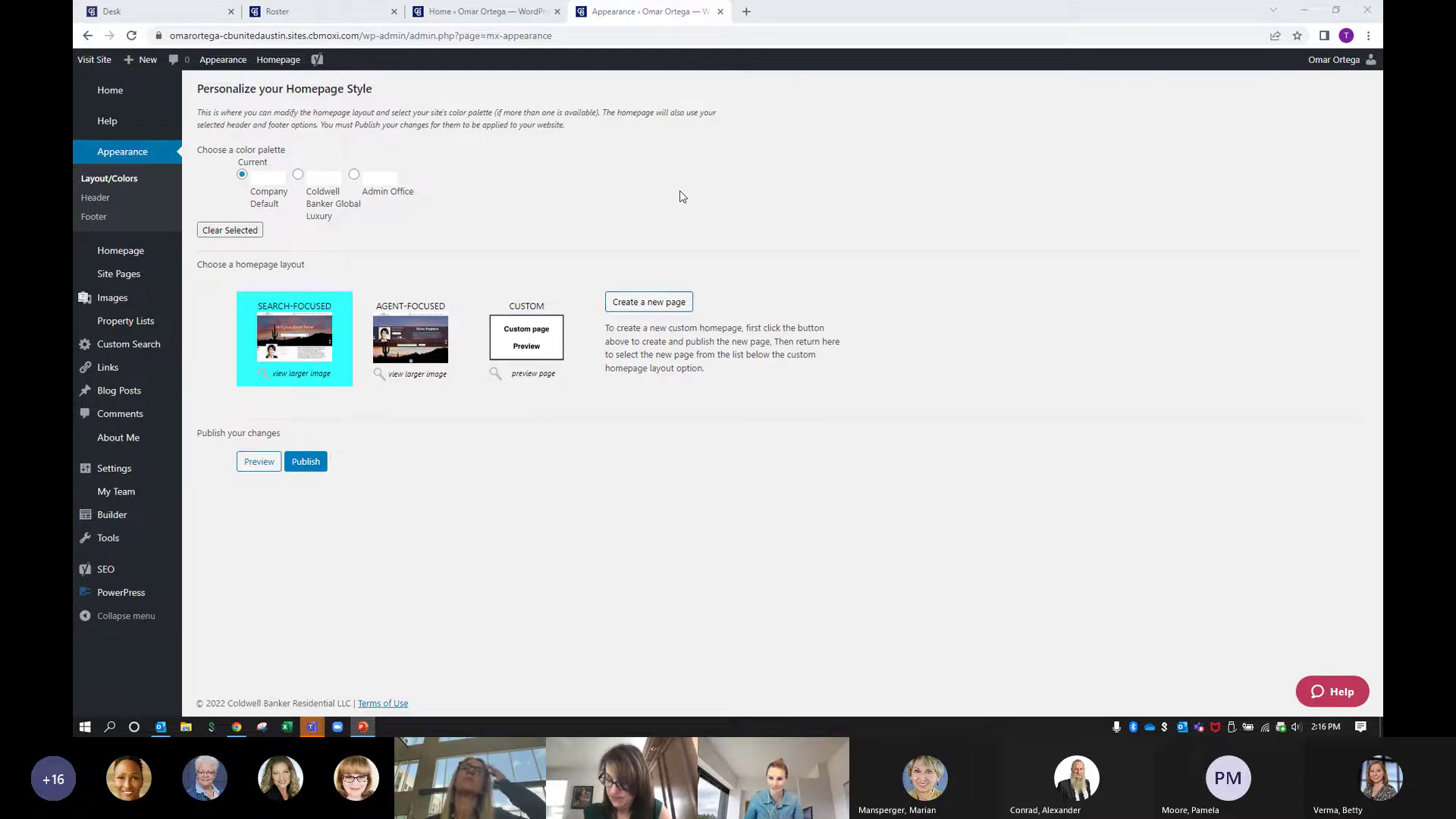
click(94, 218)
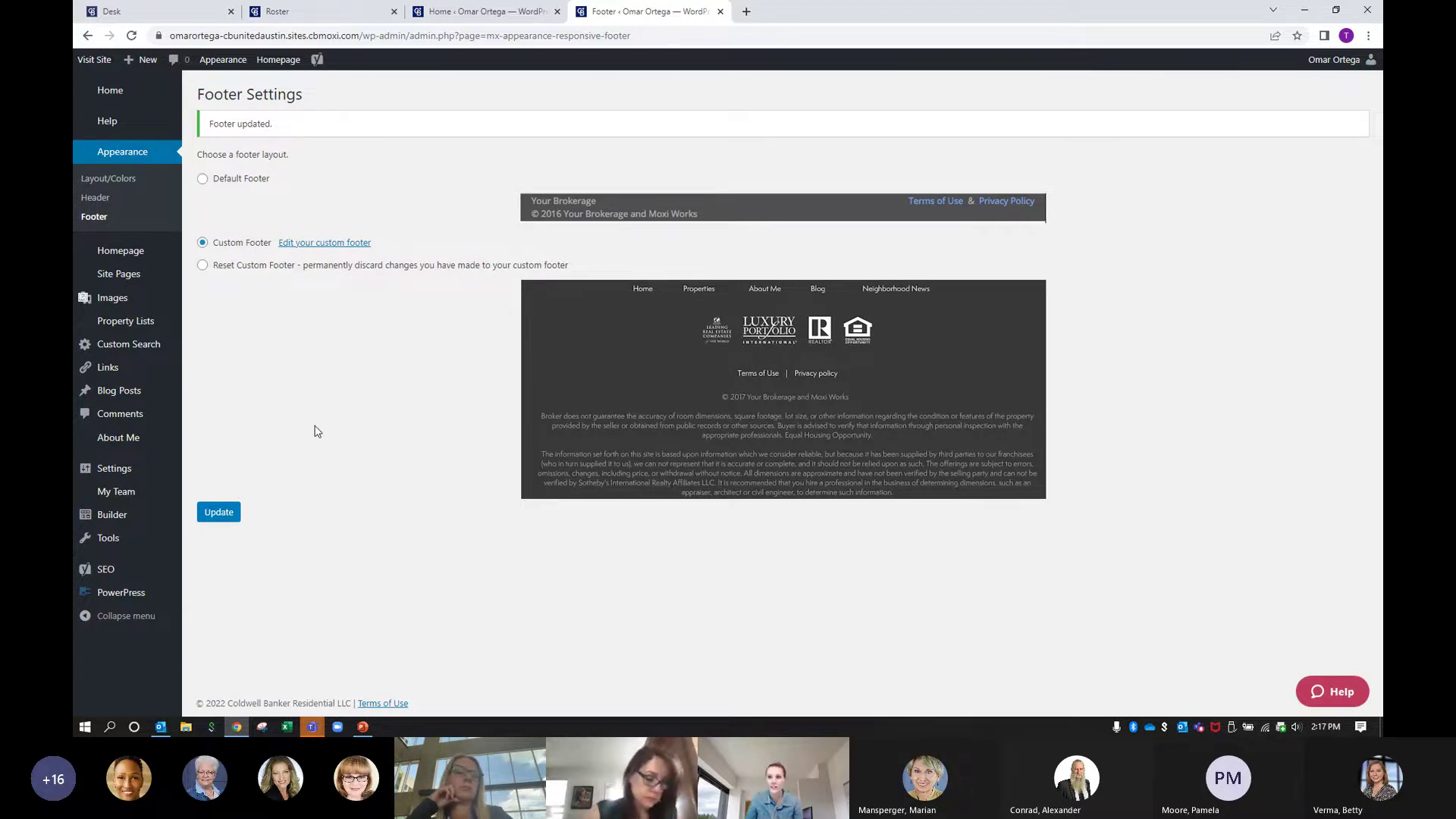
click(326, 251)
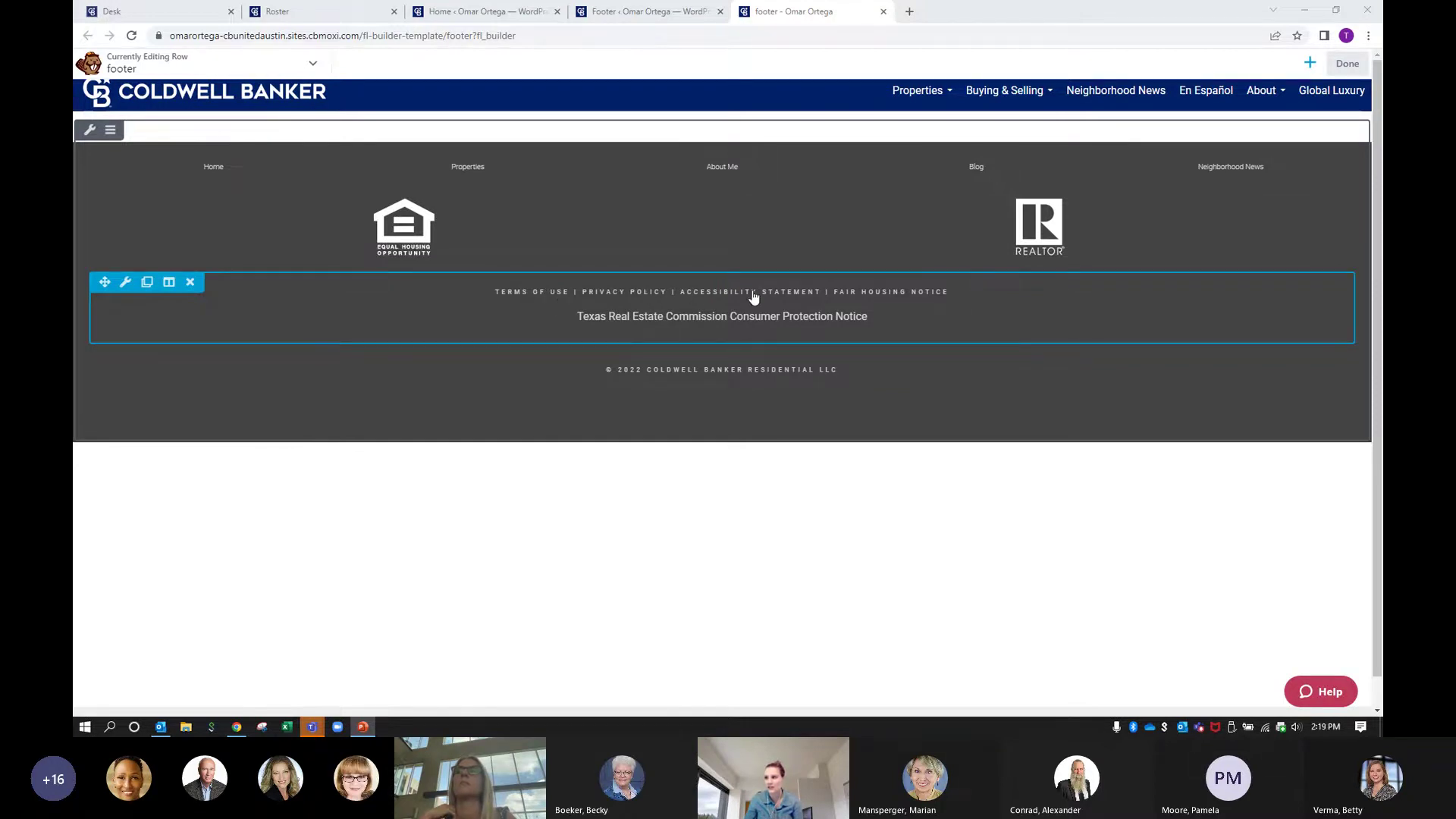
- Open the footer's legal links text block in the Text Editor and enlarge the editor window
click(913, 298)
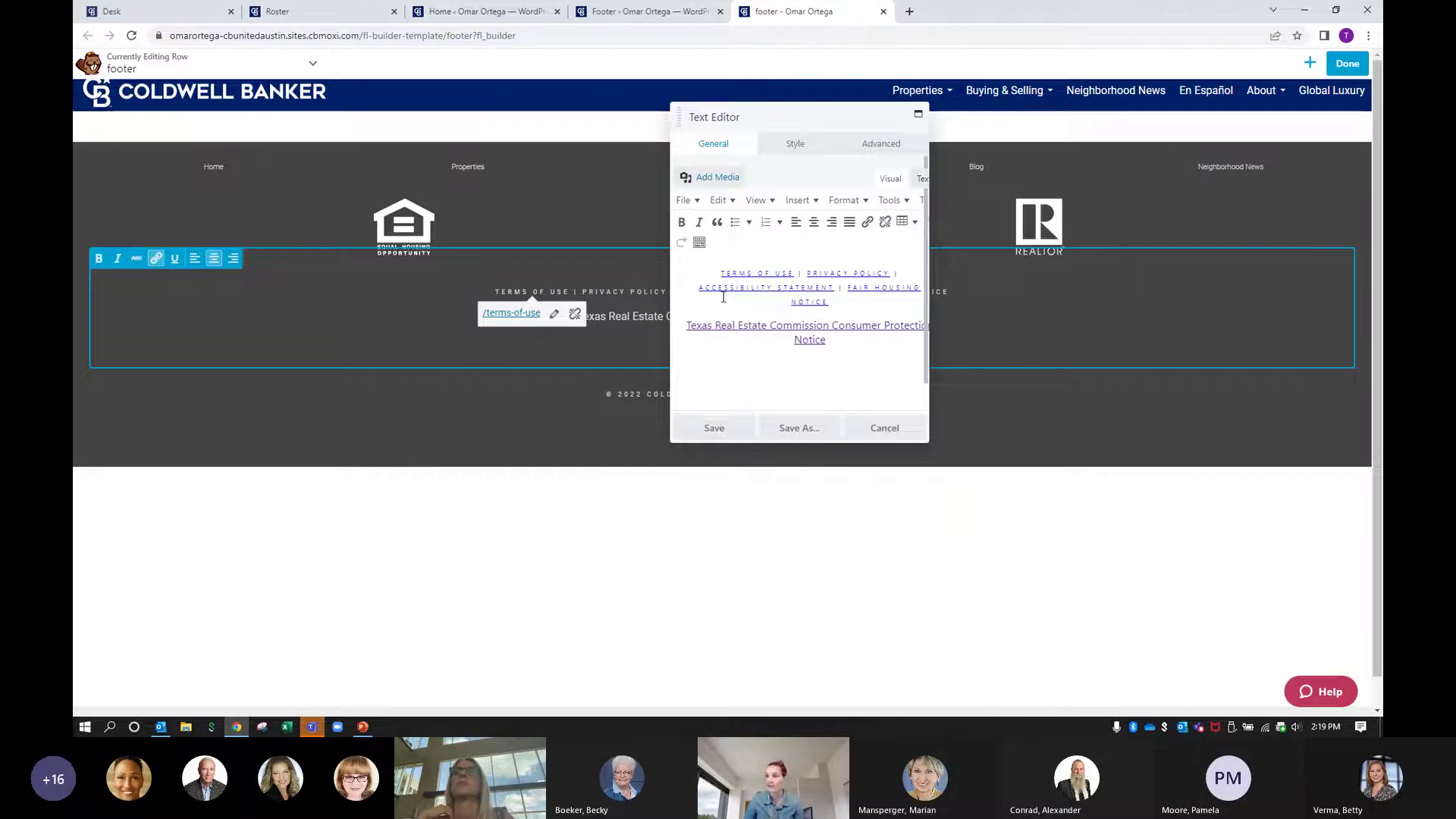
drag(668, 446, 184, 605)
drag(916, 604, 1181, 668)
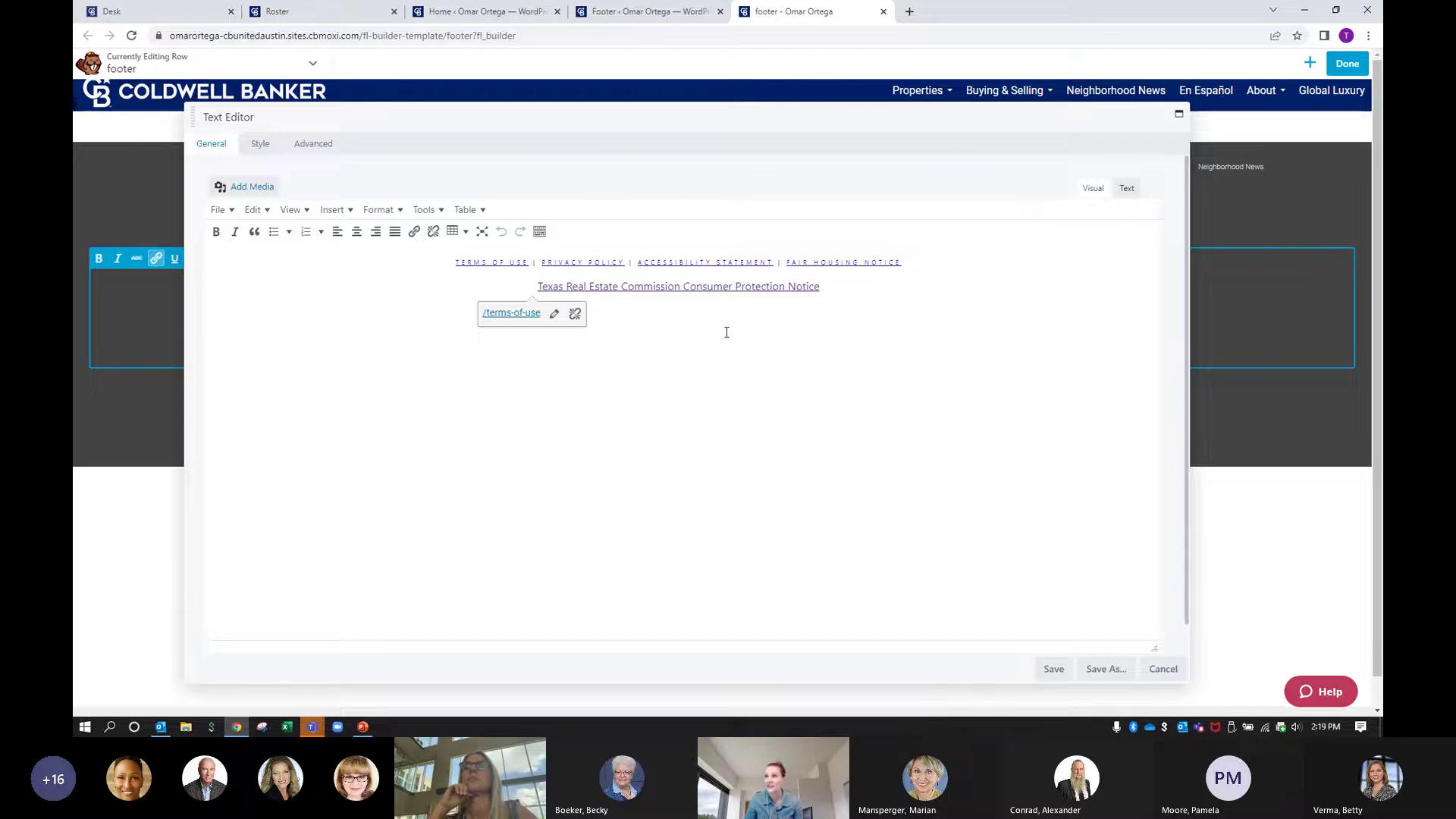
- Follow the footer's Terms of Use link to check its page, and close that page again
click(509, 318)
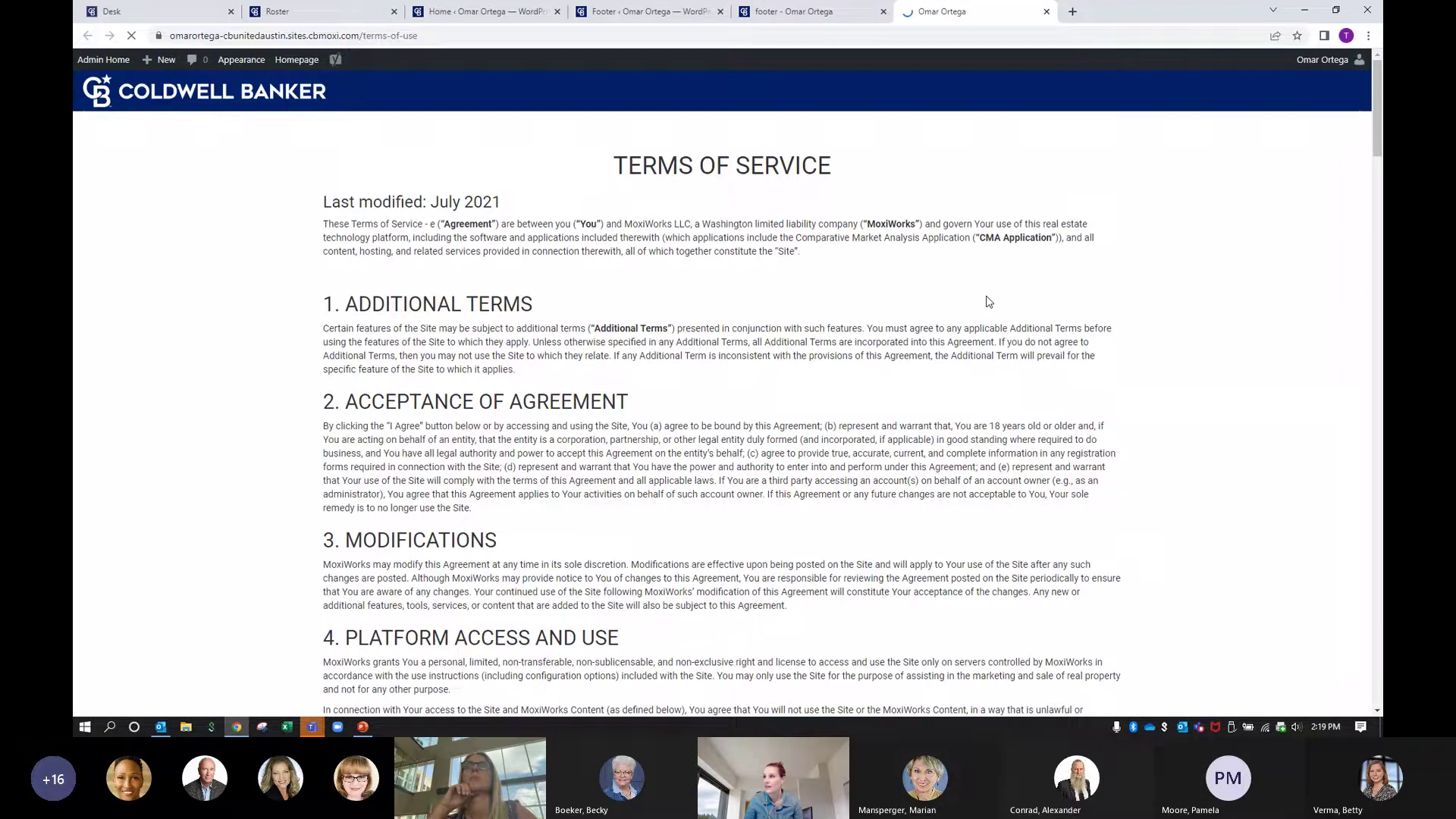
click(1046, 11)
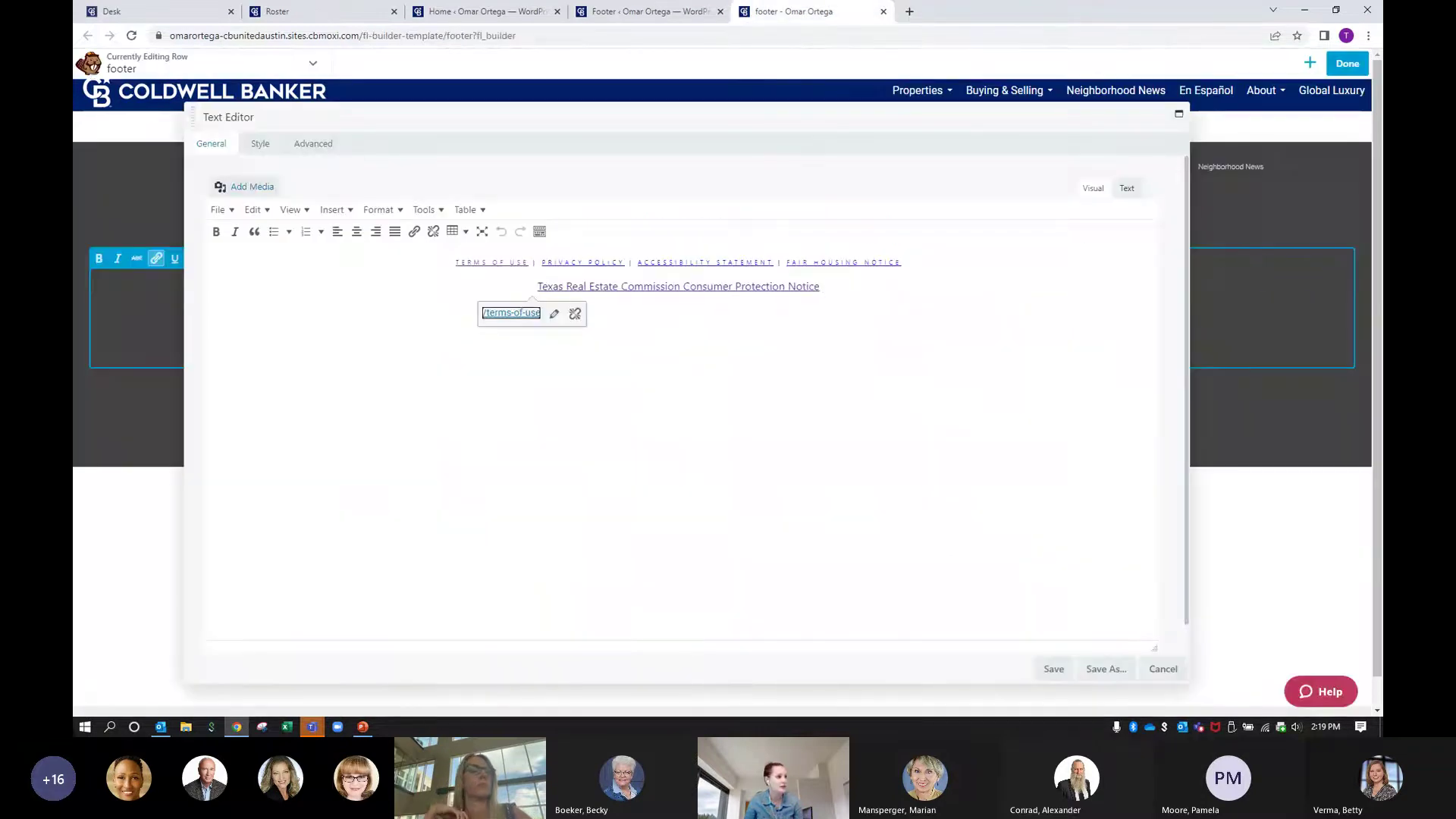
key(alt+Tab)
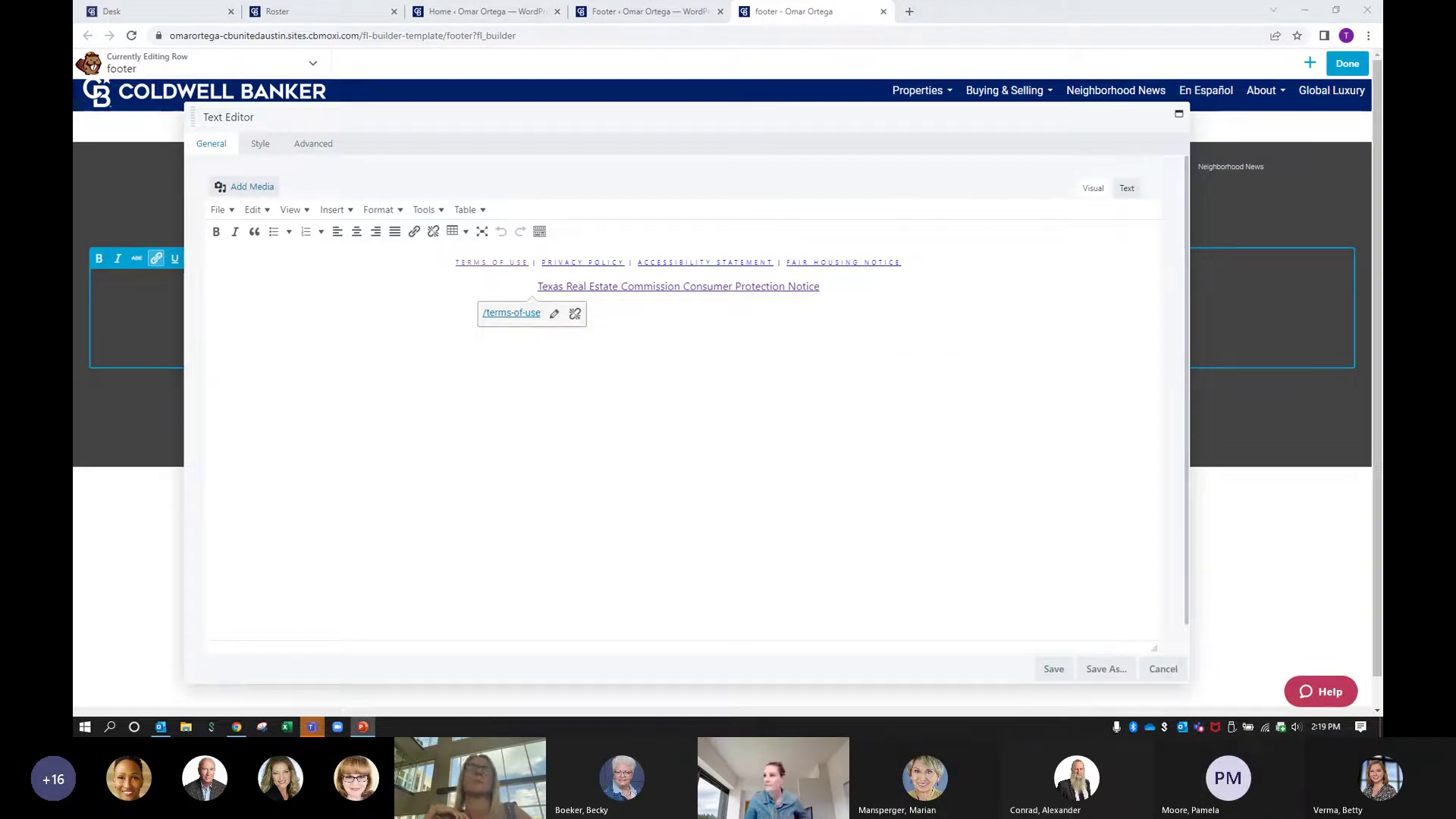
- Open the Texas Real Estate Commission Consumer Protection Notice link, check the notice's effective date and select the page's web address
click(678, 286)
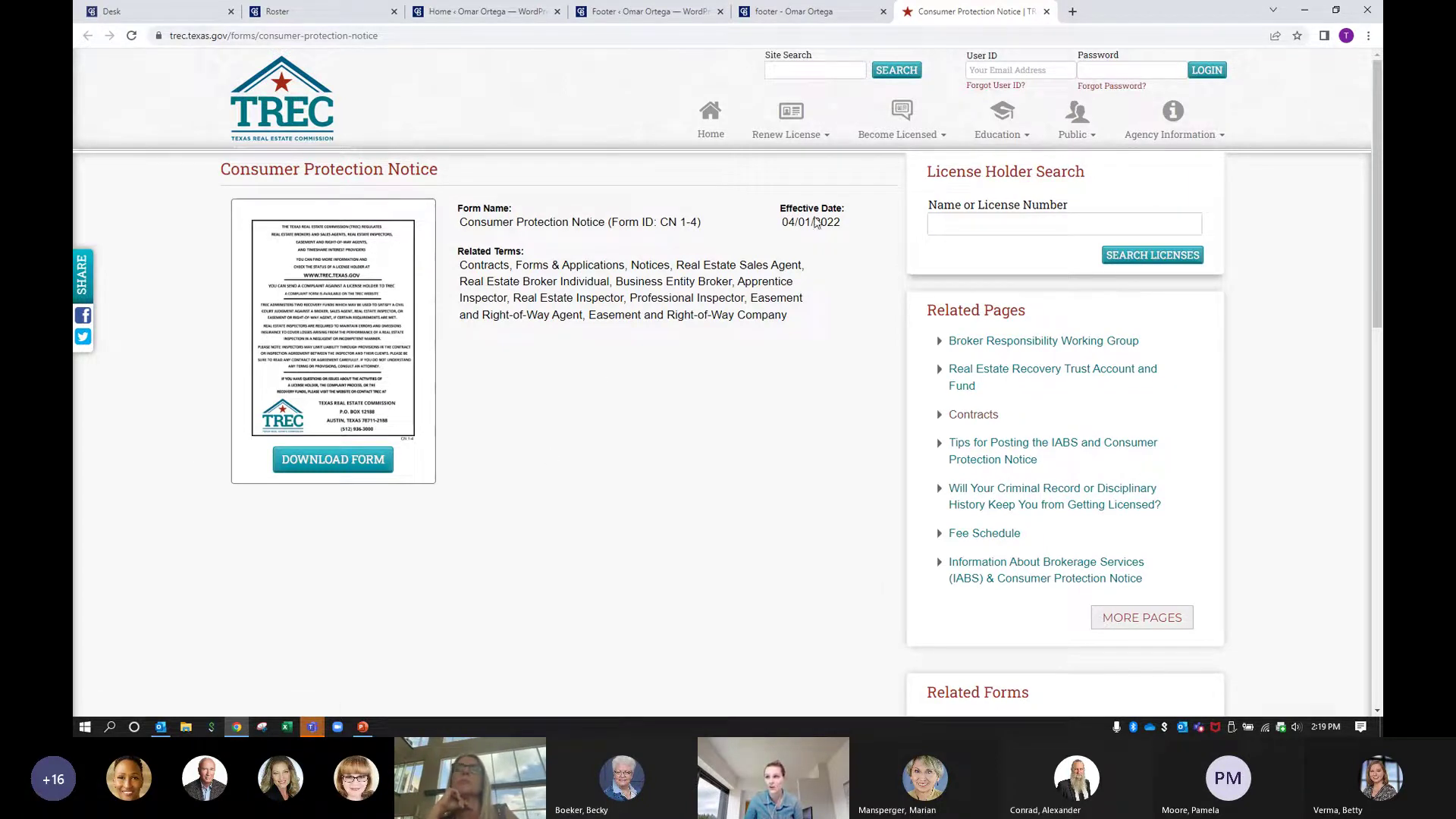
drag(838, 220, 781, 207)
click(801, 244)
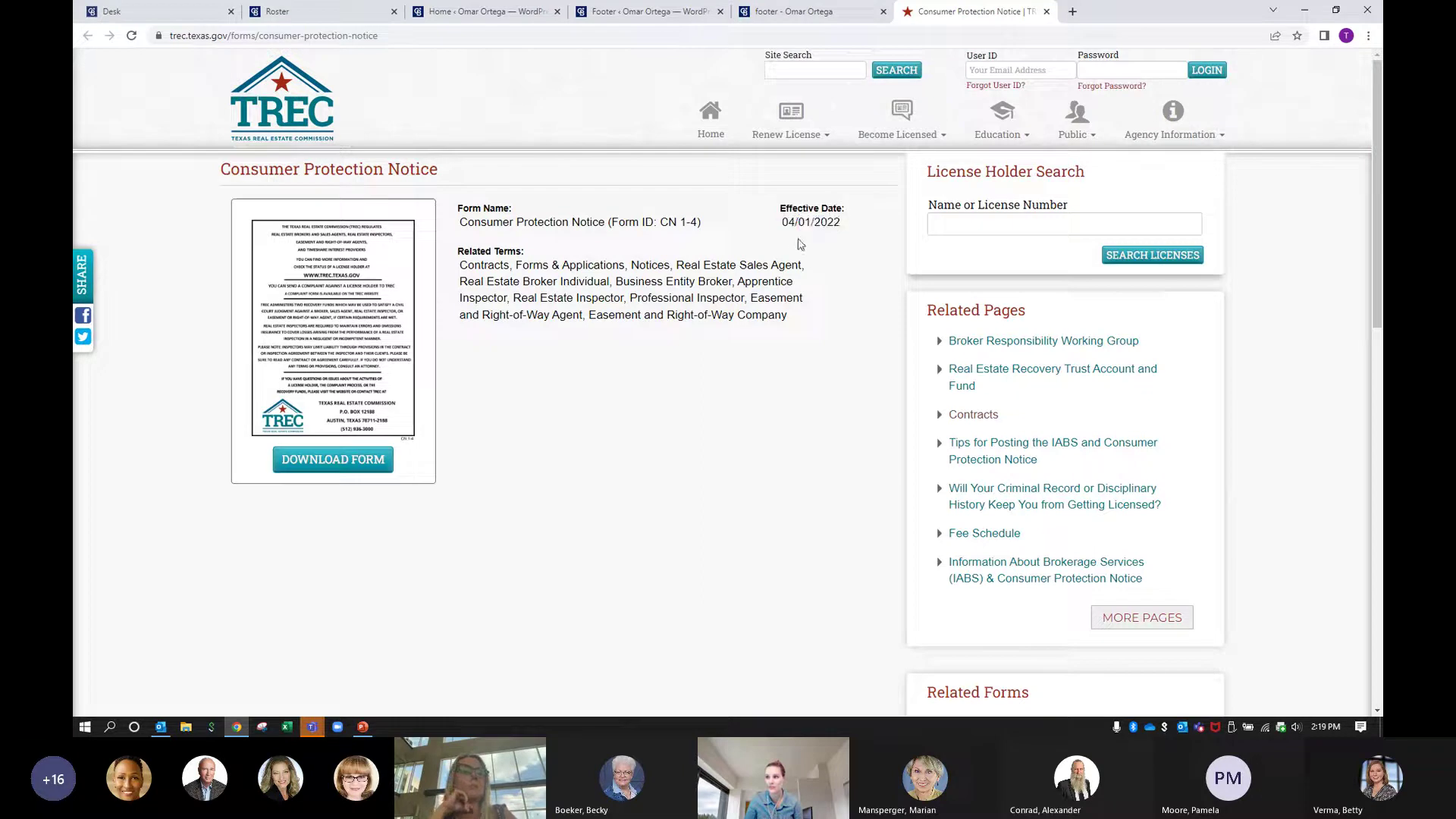
click(176, 36)
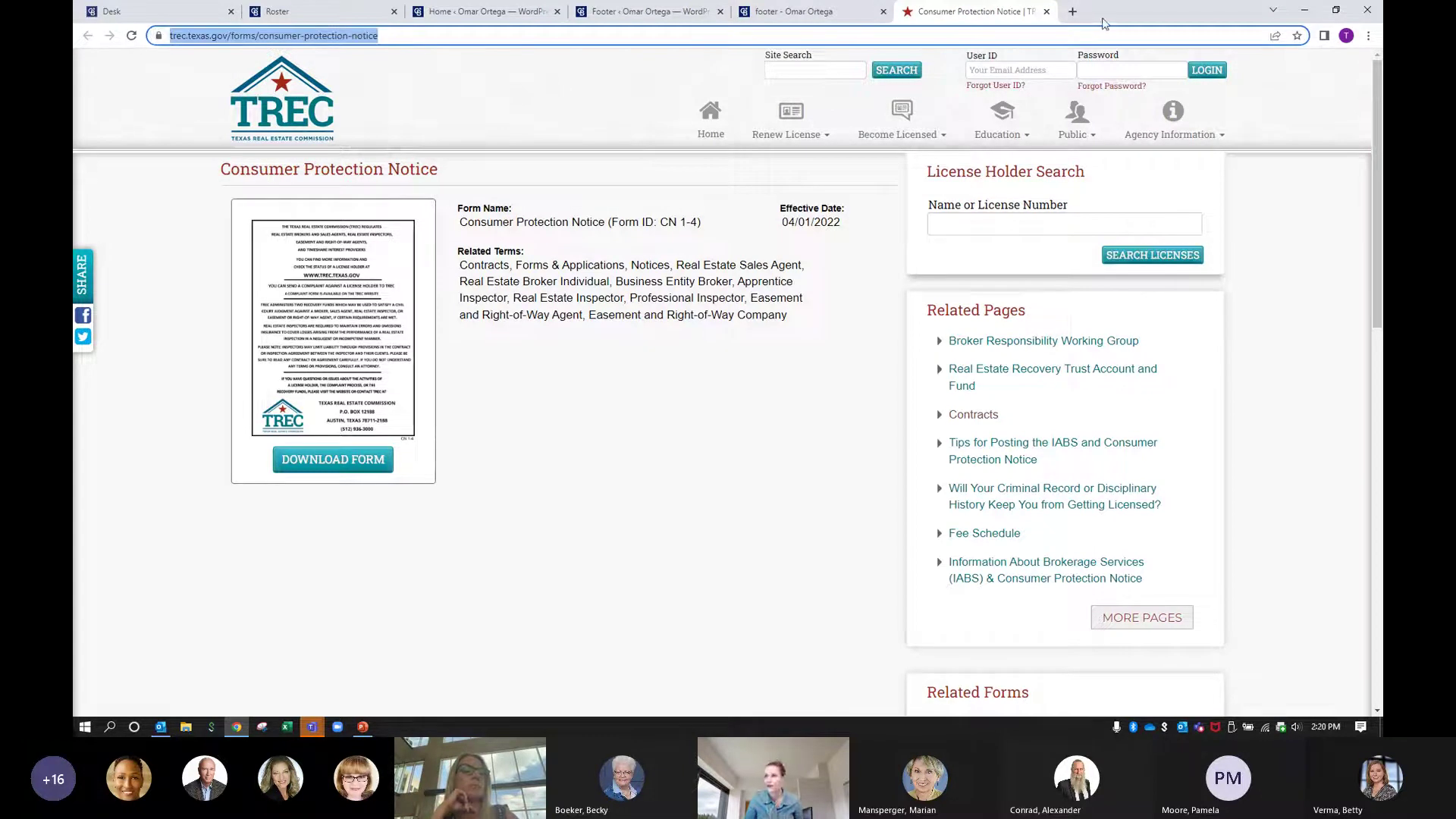
- Return to the footer's Text Editor and add "| TEXAS REAL ESTATE COMMISSION CONSUMER PROTECTION NOTICE" after Fair Housing Notice
key(super+Down)
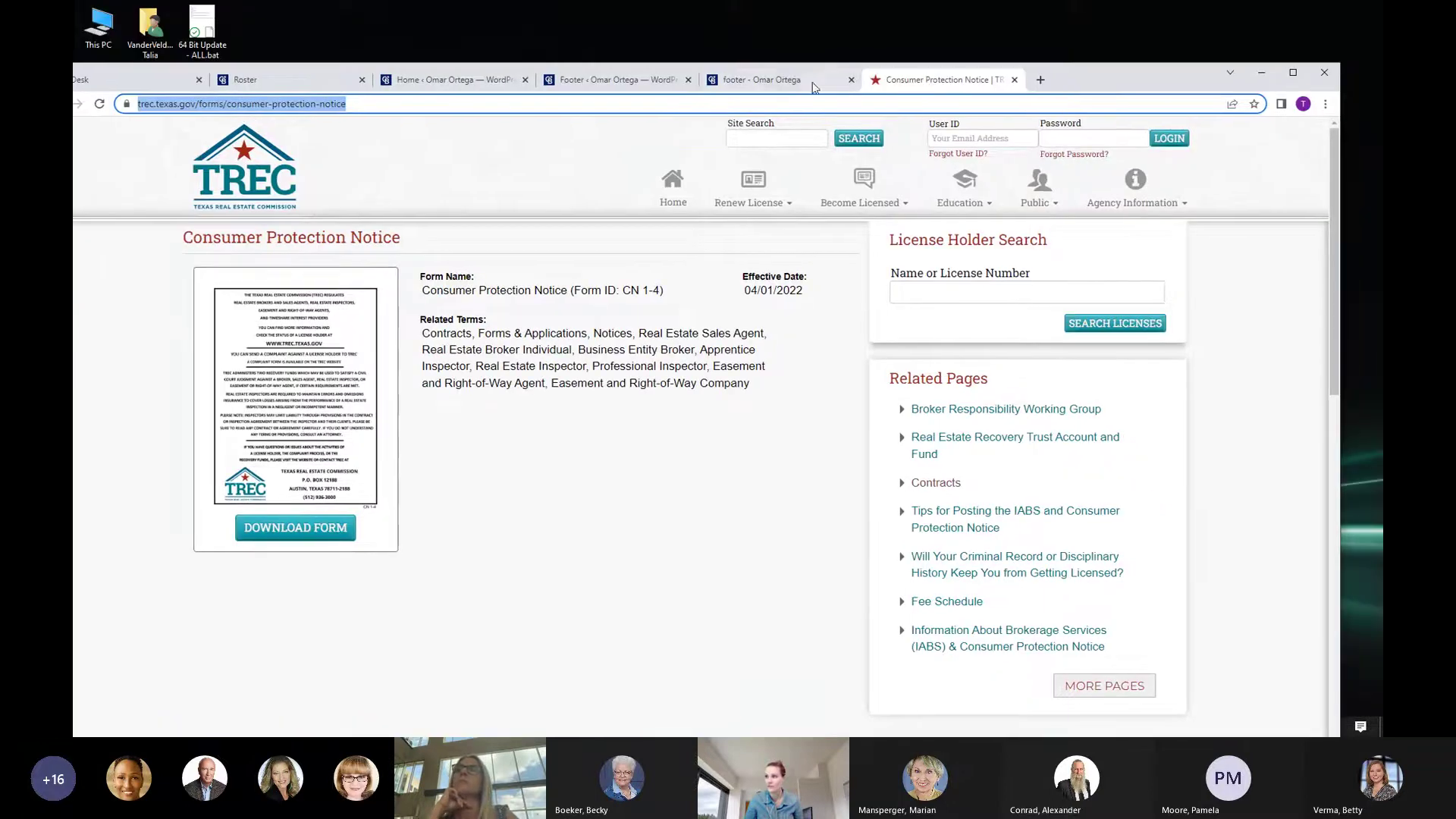
click(762, 80)
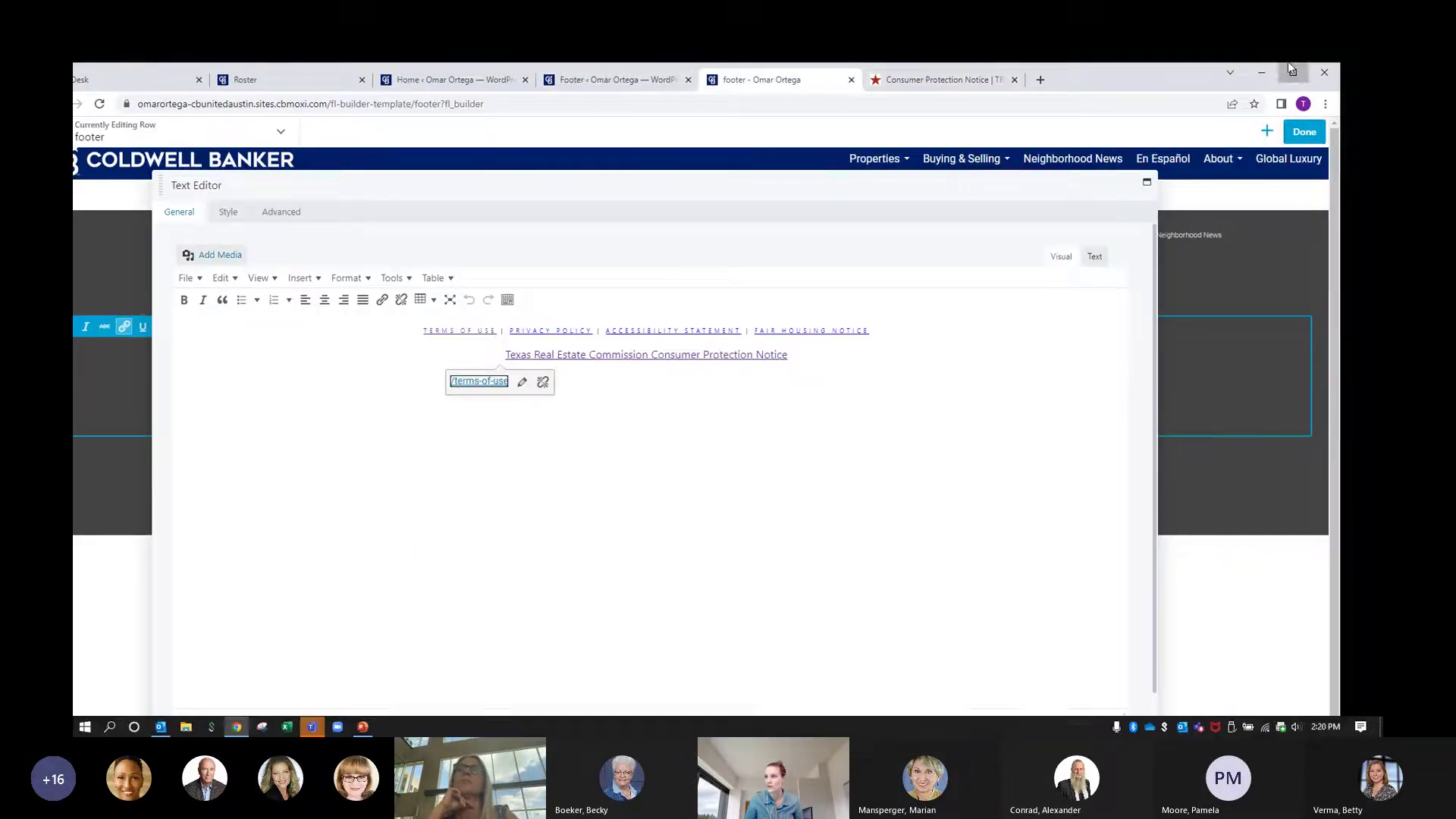
click(1292, 72)
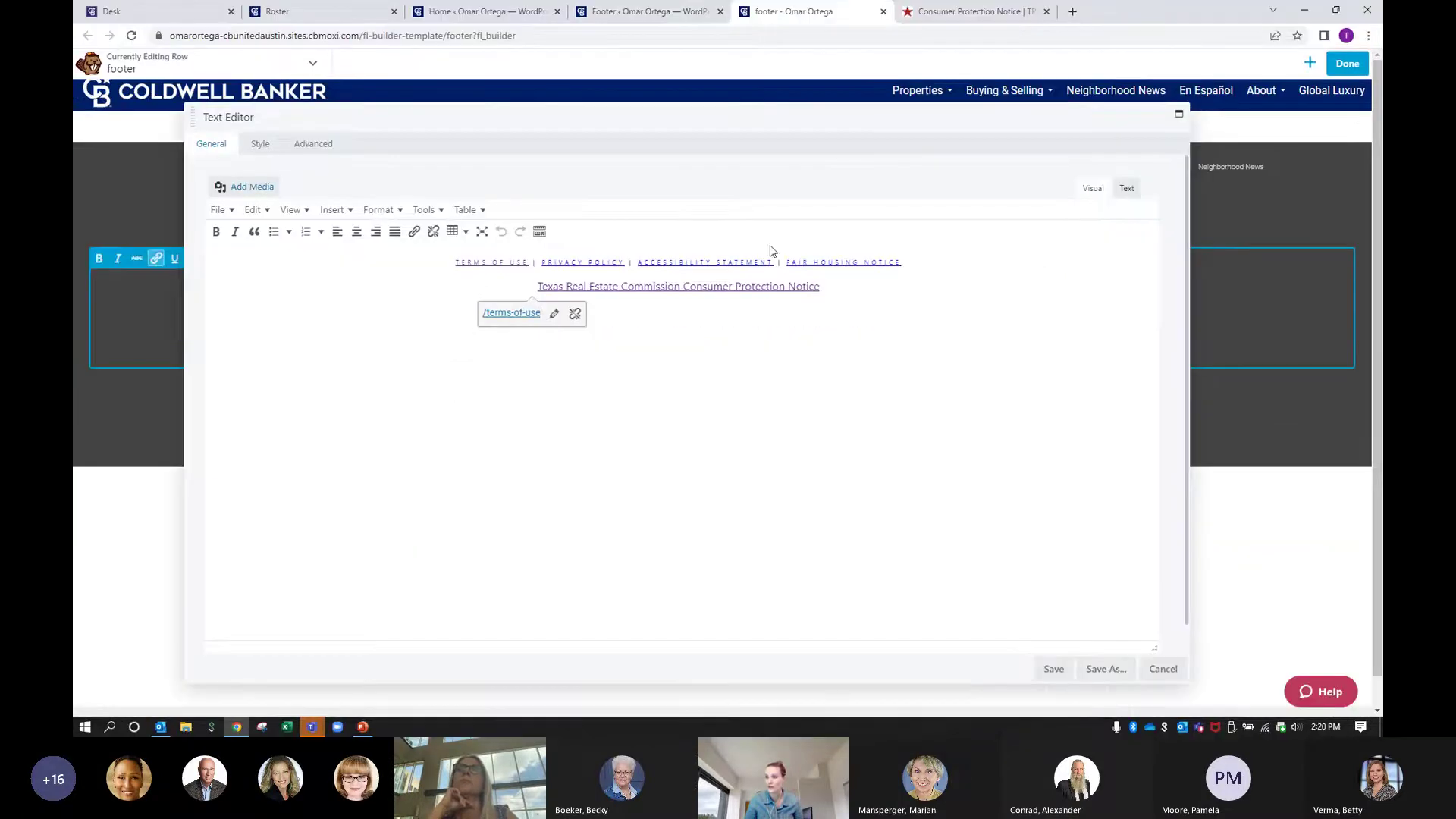
click(913, 261)
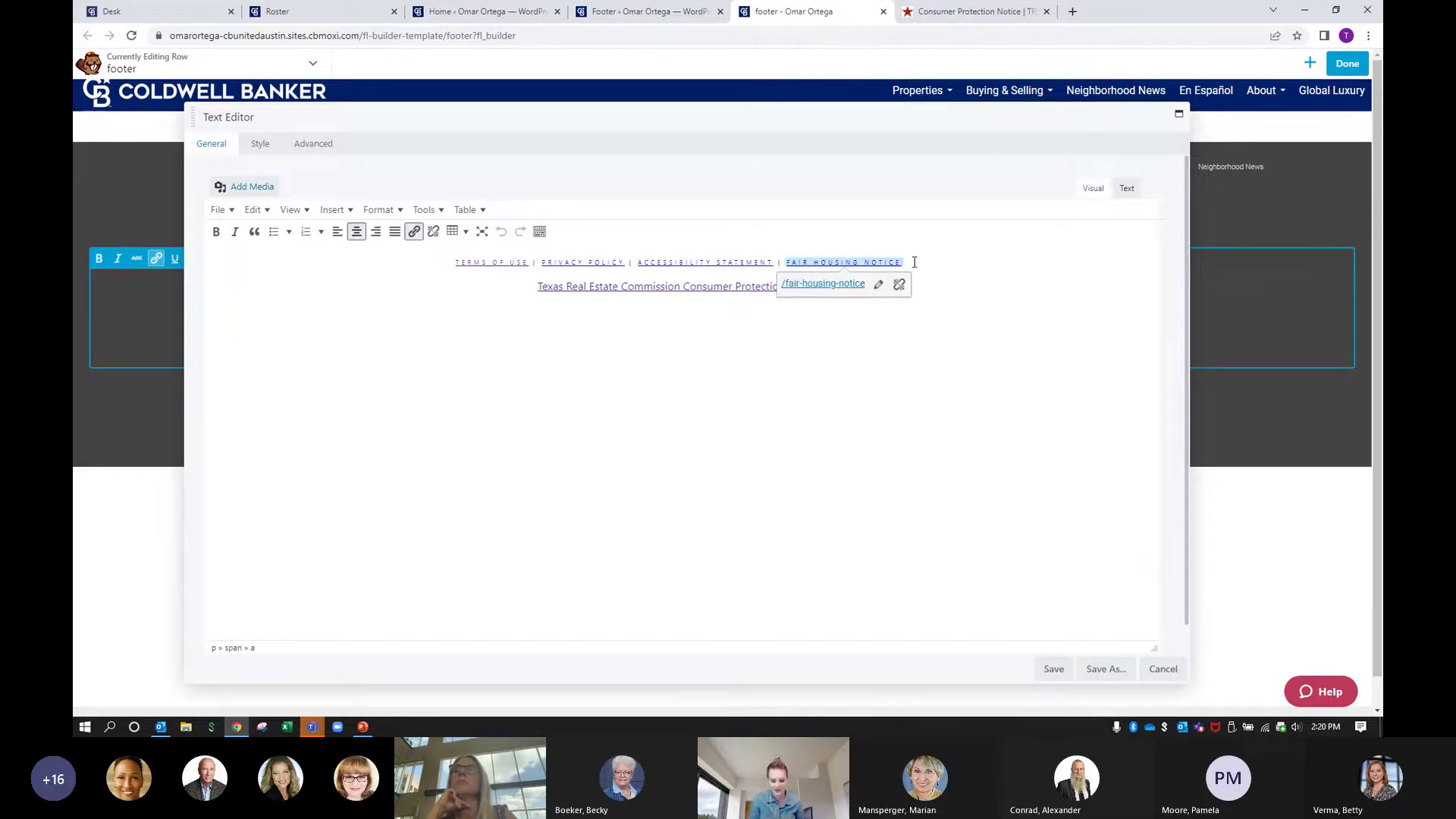
text(| )
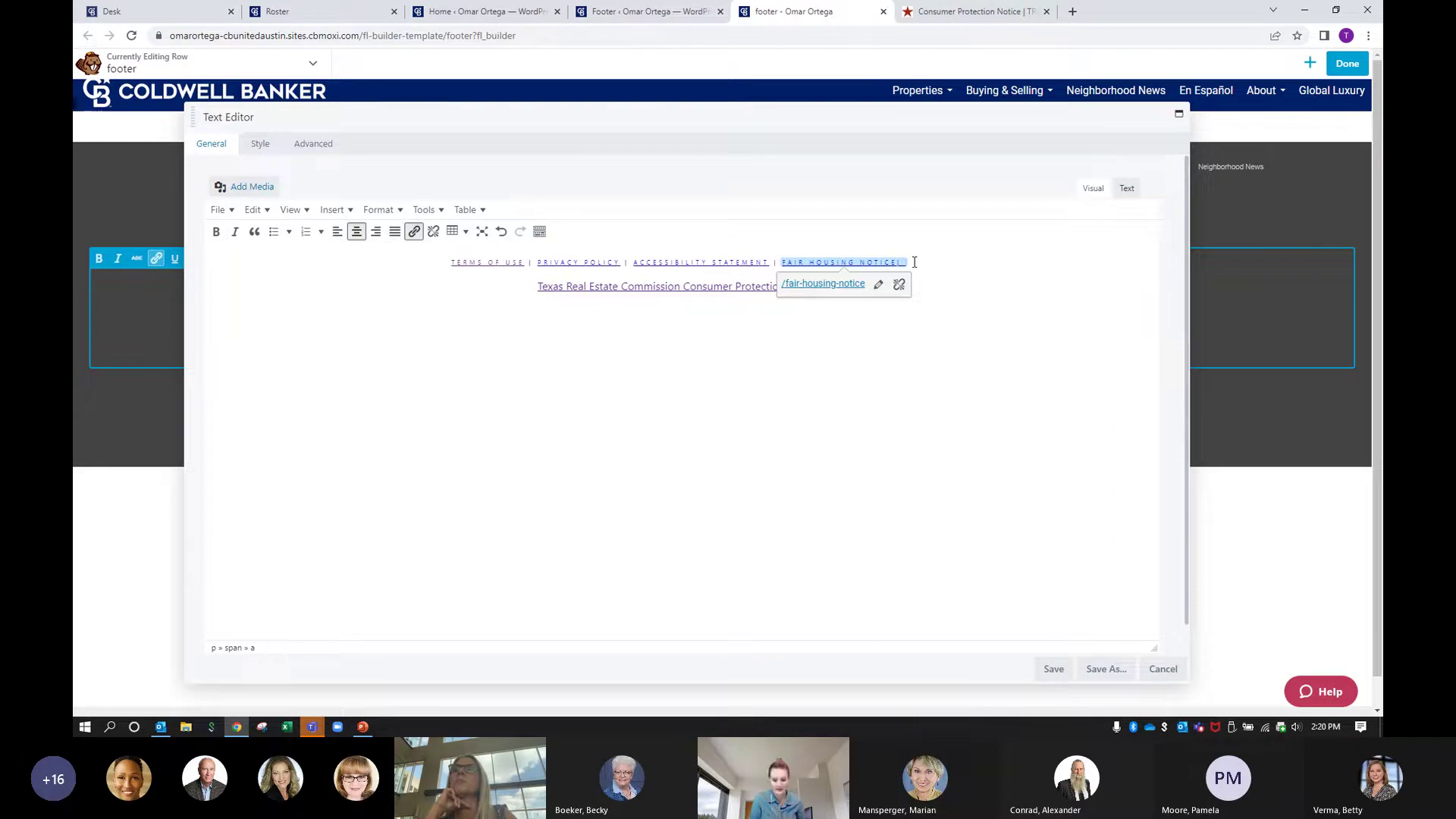
text(TEXAS)
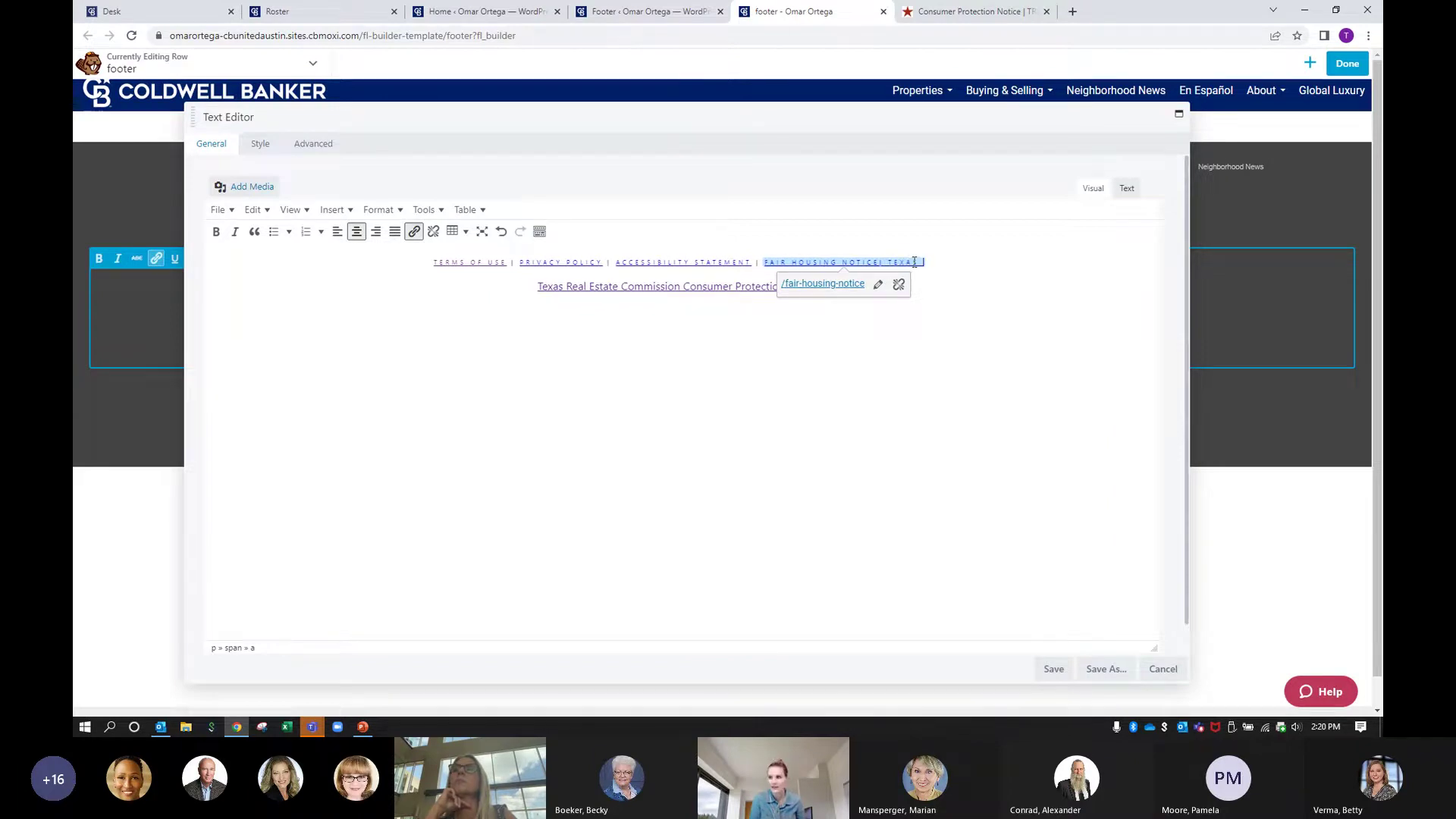
text( REAL ESTATE )
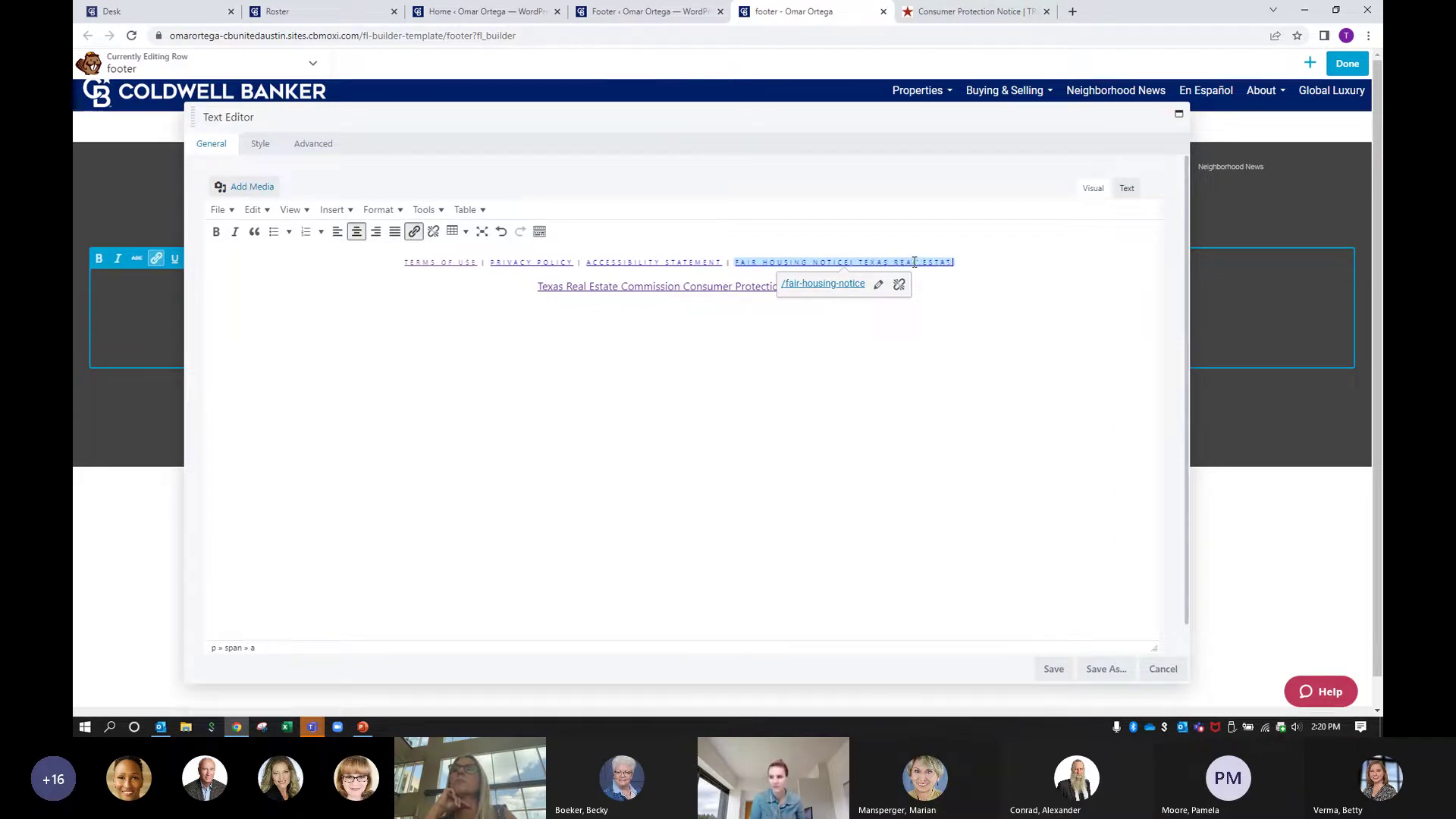
text(COMMISSIO)
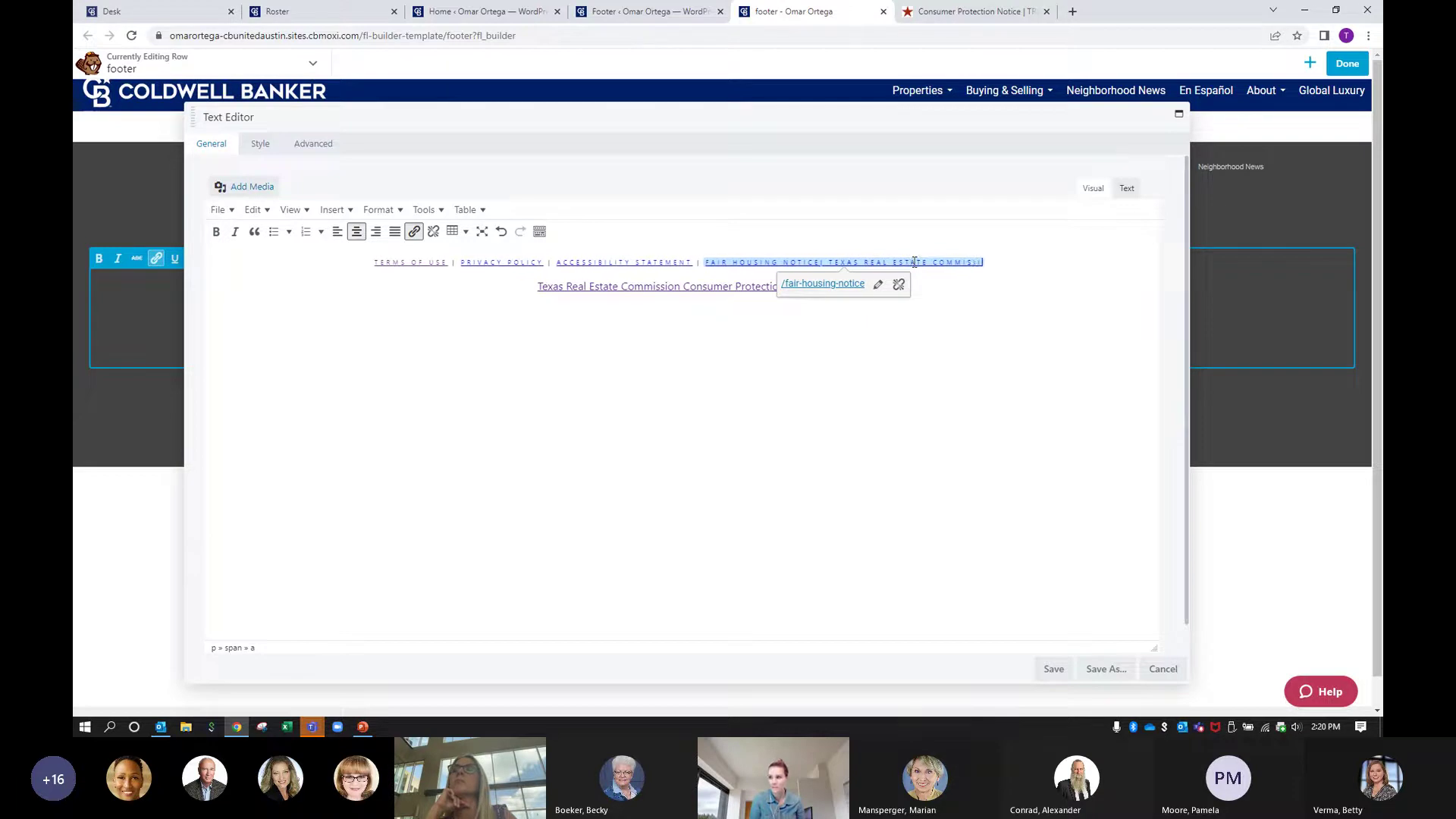
key(BackSpace)
key(BackSpace)
key(BackSpace)
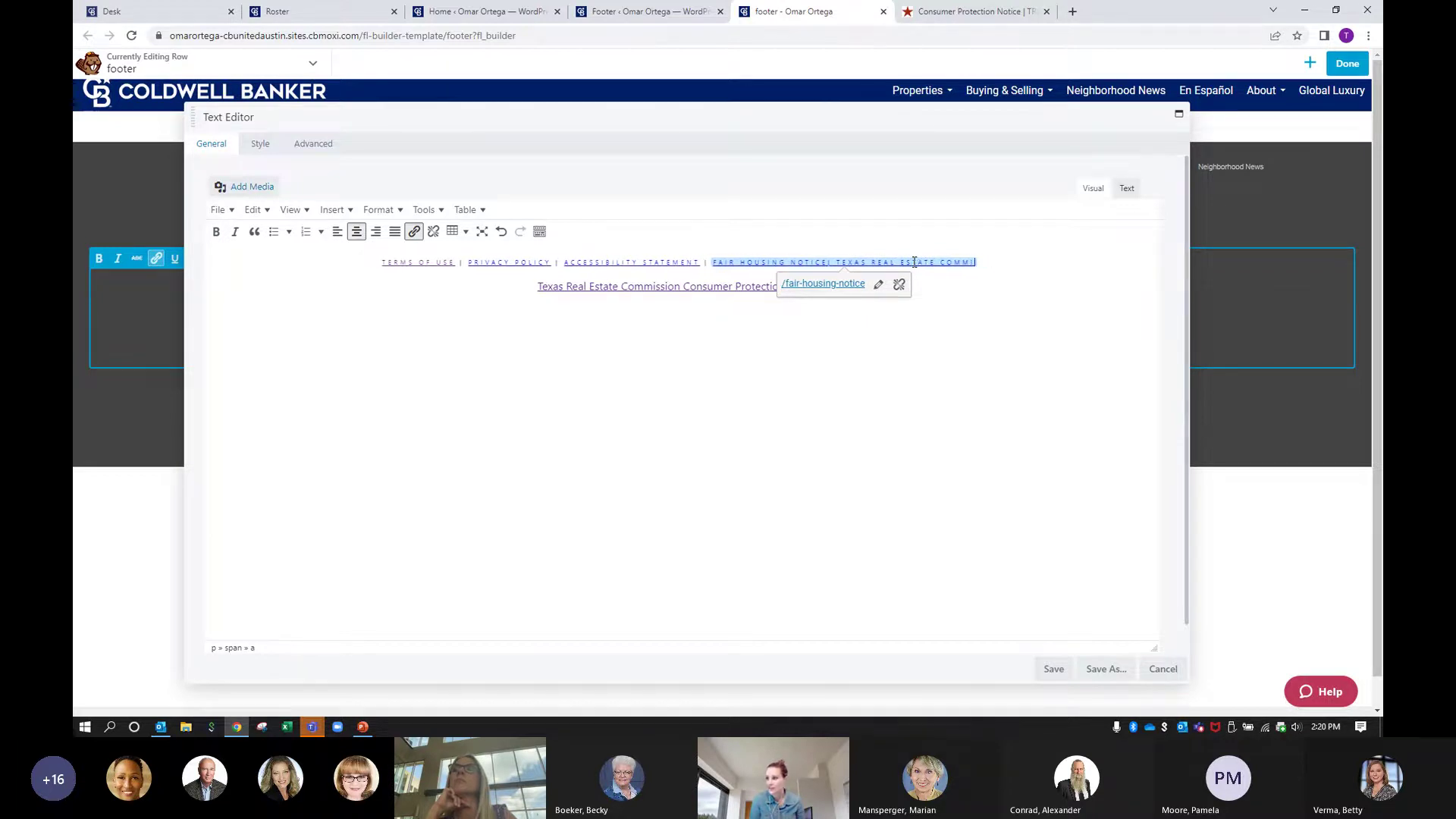
text(SION )
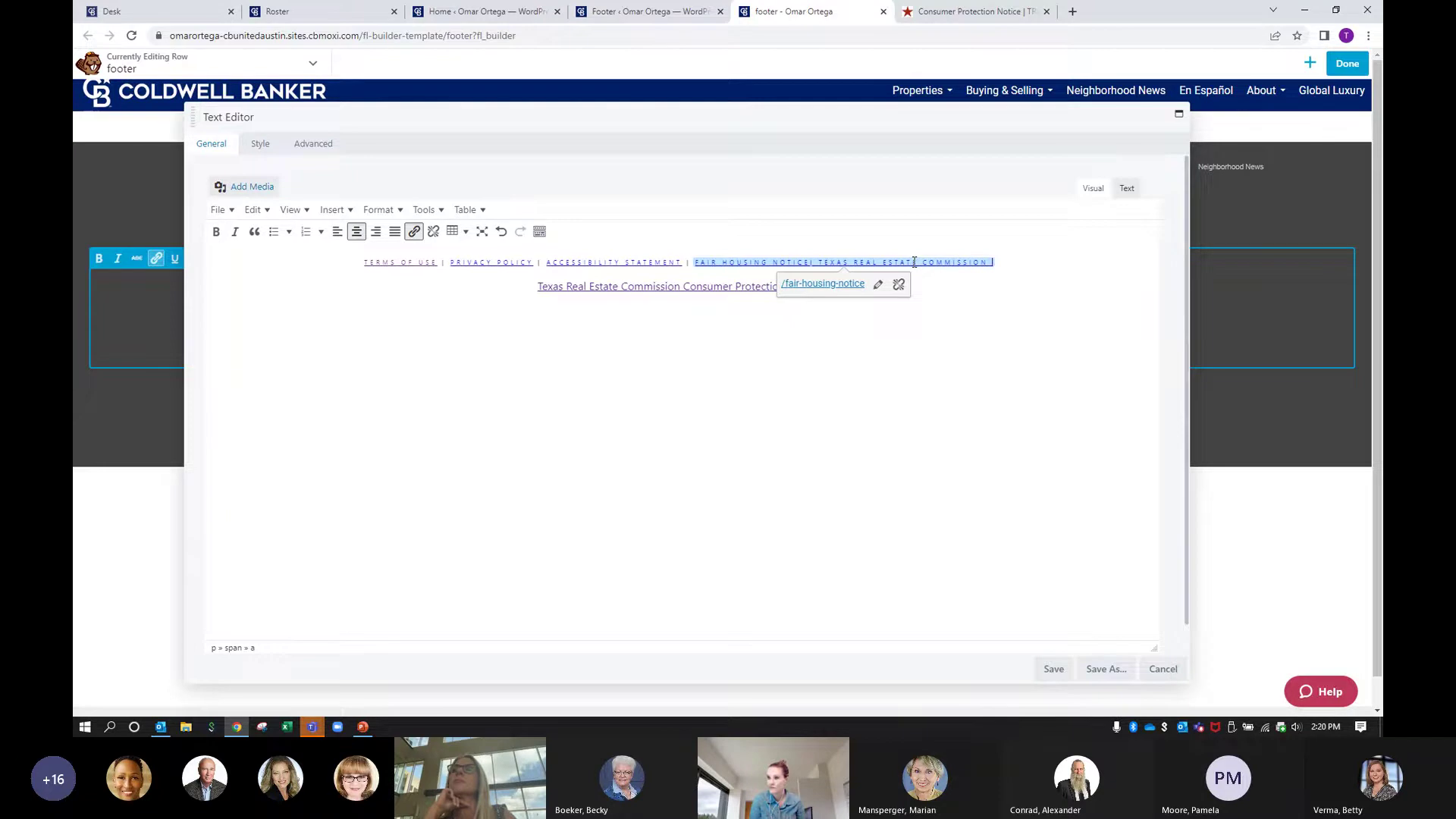
text(CONSUMER P)
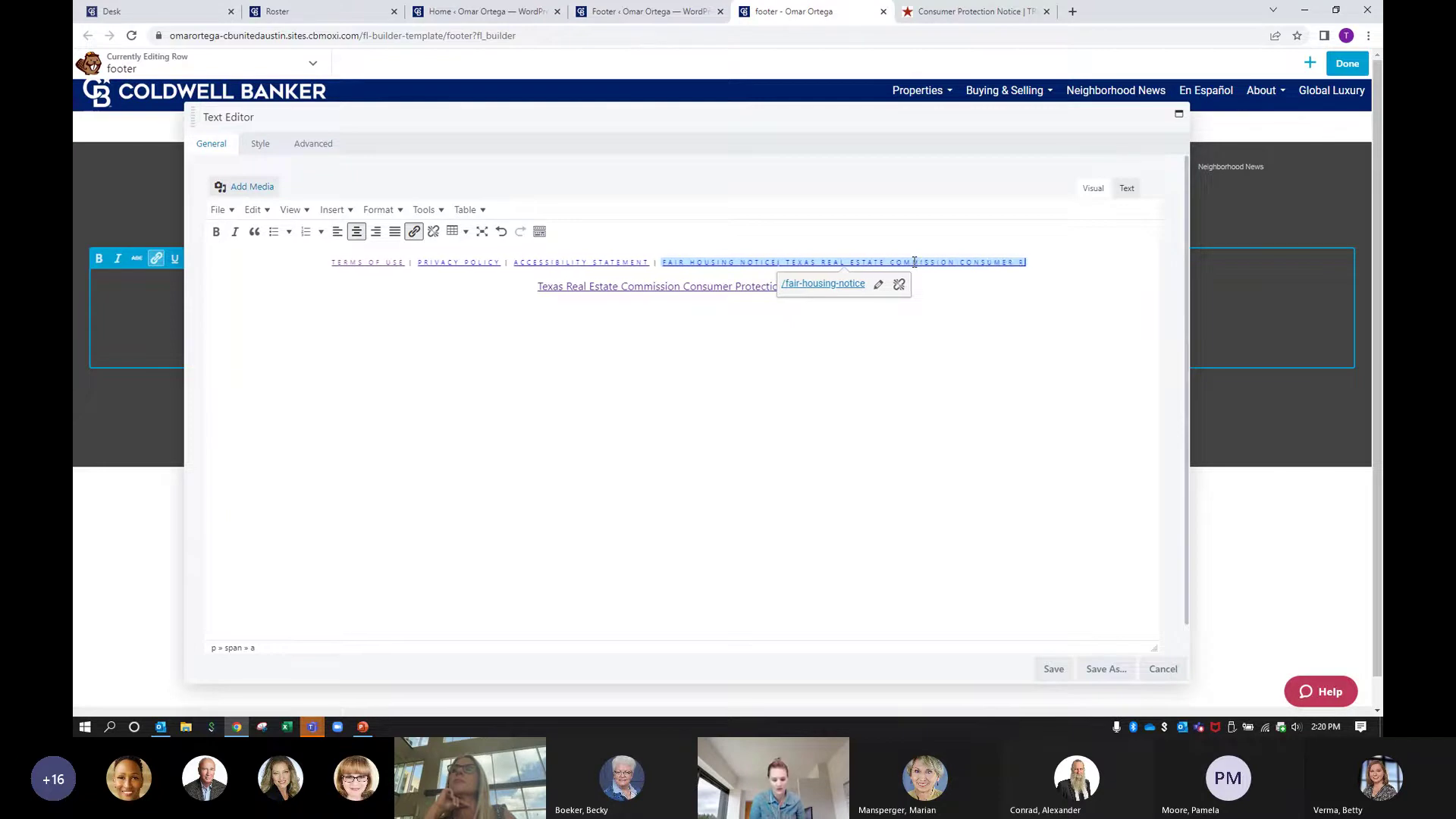
text(ROTECTION NOTICE)
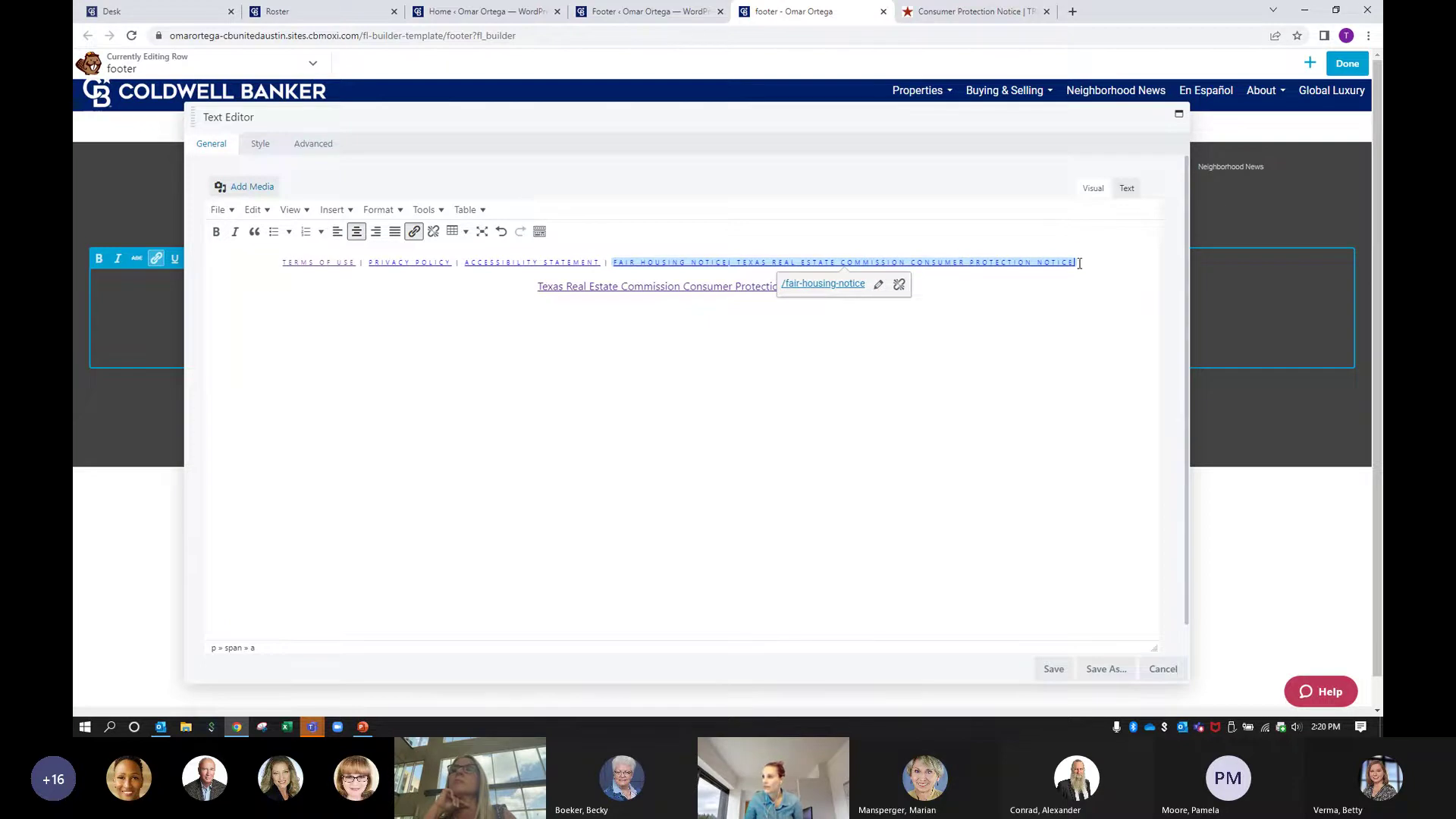
- Remove the inherited Fair Housing Notice link from the newly added Texas Real Estate Commission text
drag(1081, 262, 726, 255)
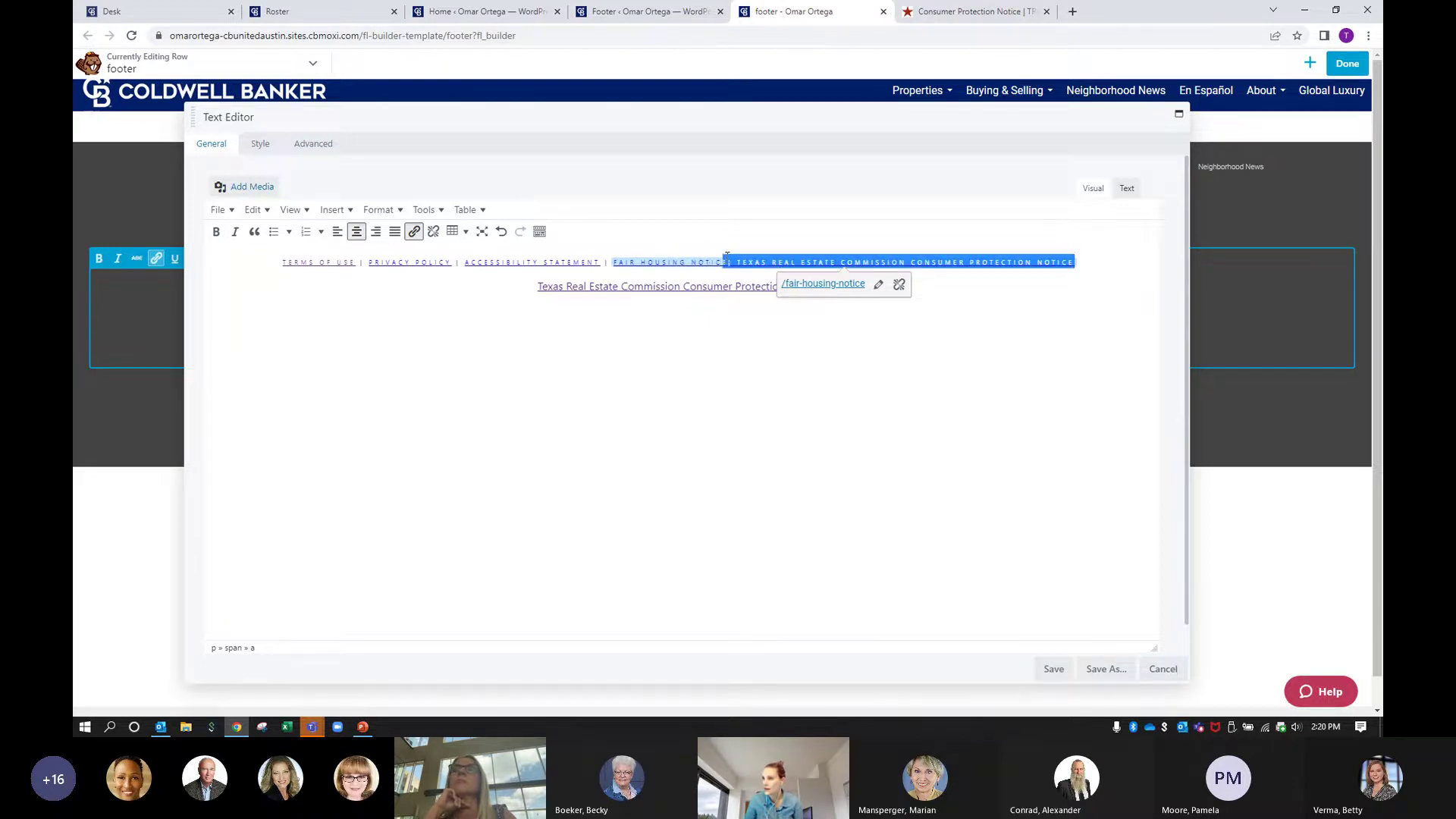
click(433, 232)
click(1061, 291)
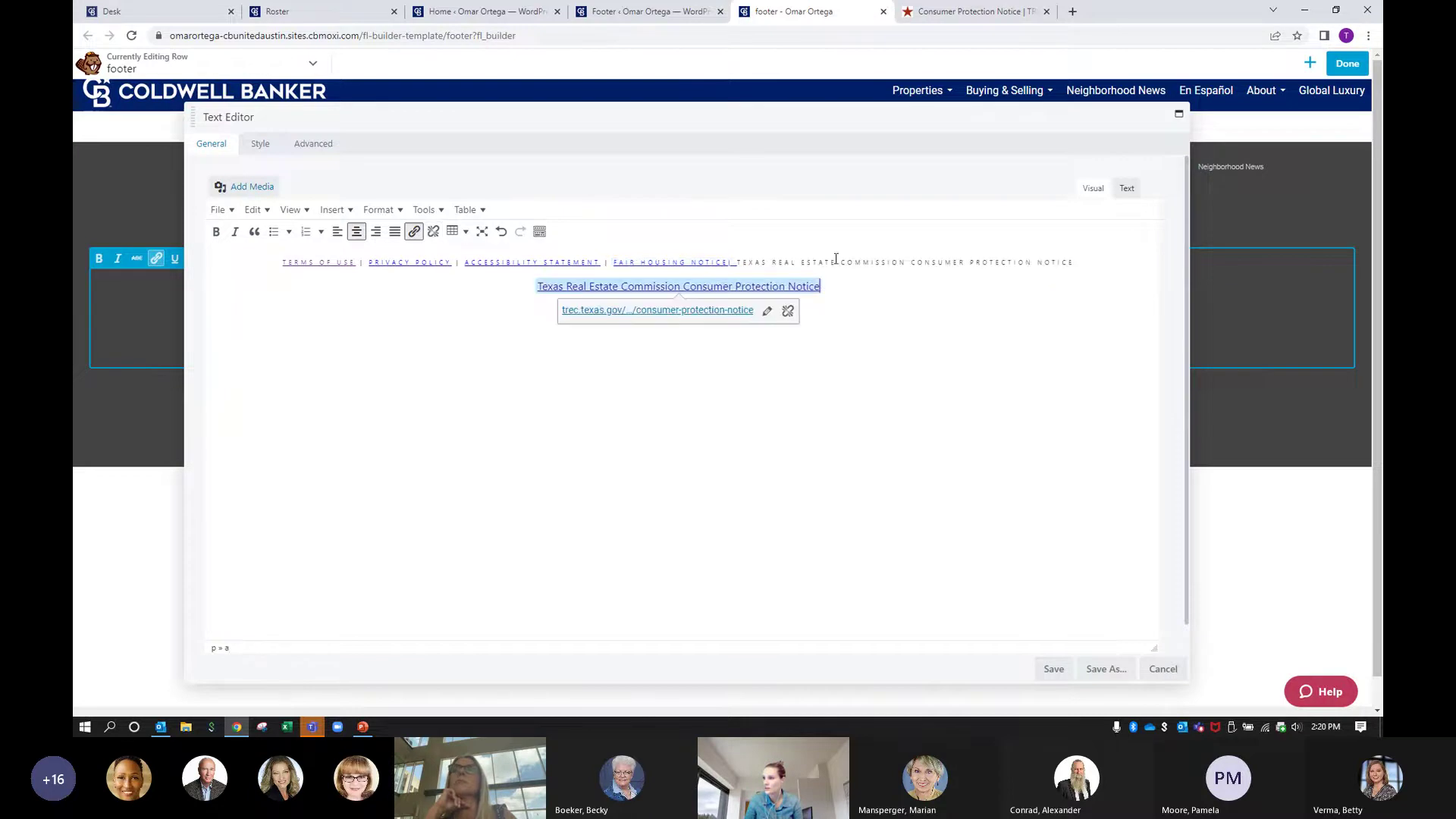
- Link the added Texas Real Estate Commission text to the copied trec.texas.gov/forms/consumer-protection-notice address and set it to open in a new tab
drag(1082, 261, 756, 262)
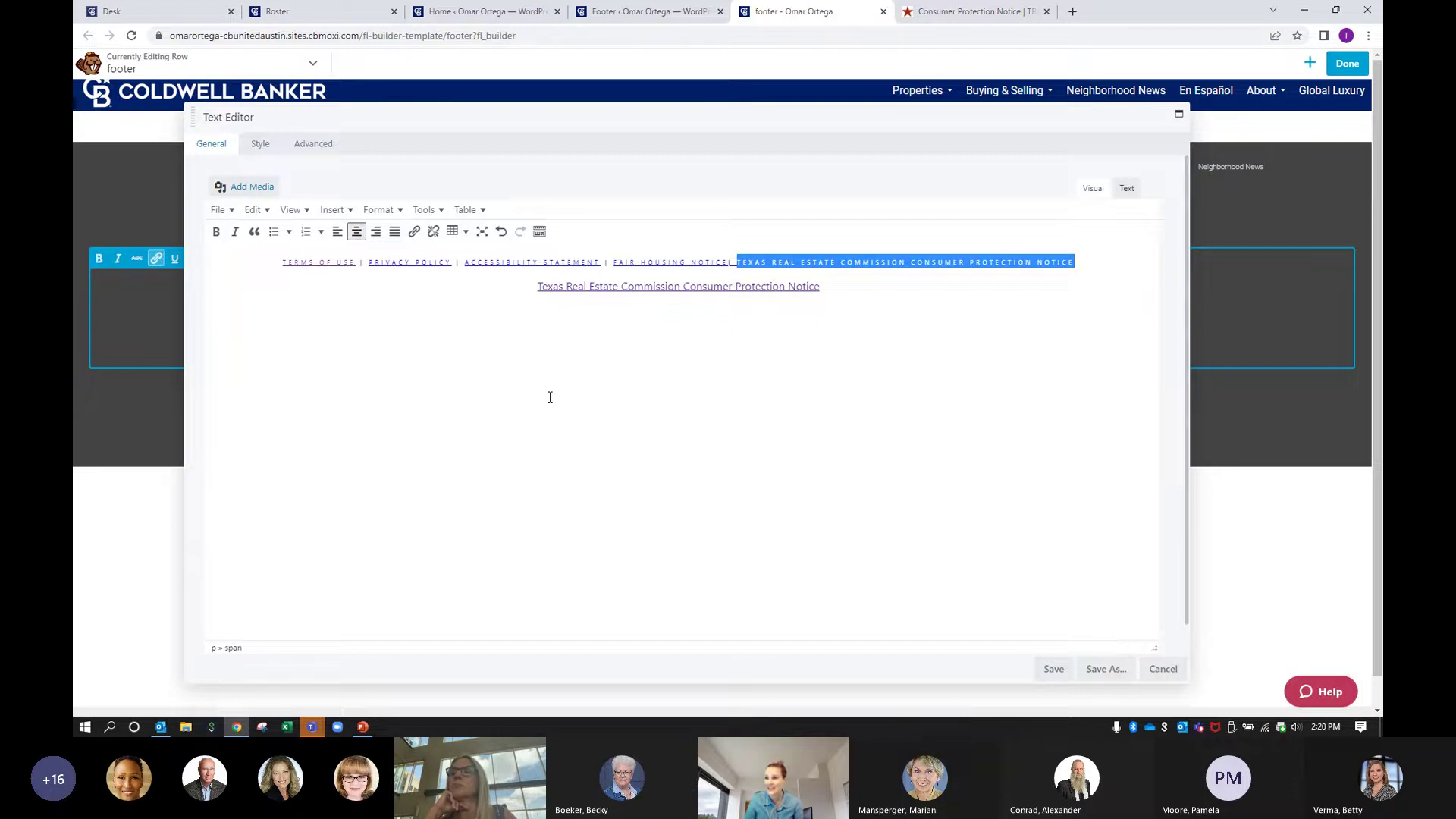
click(414, 232)
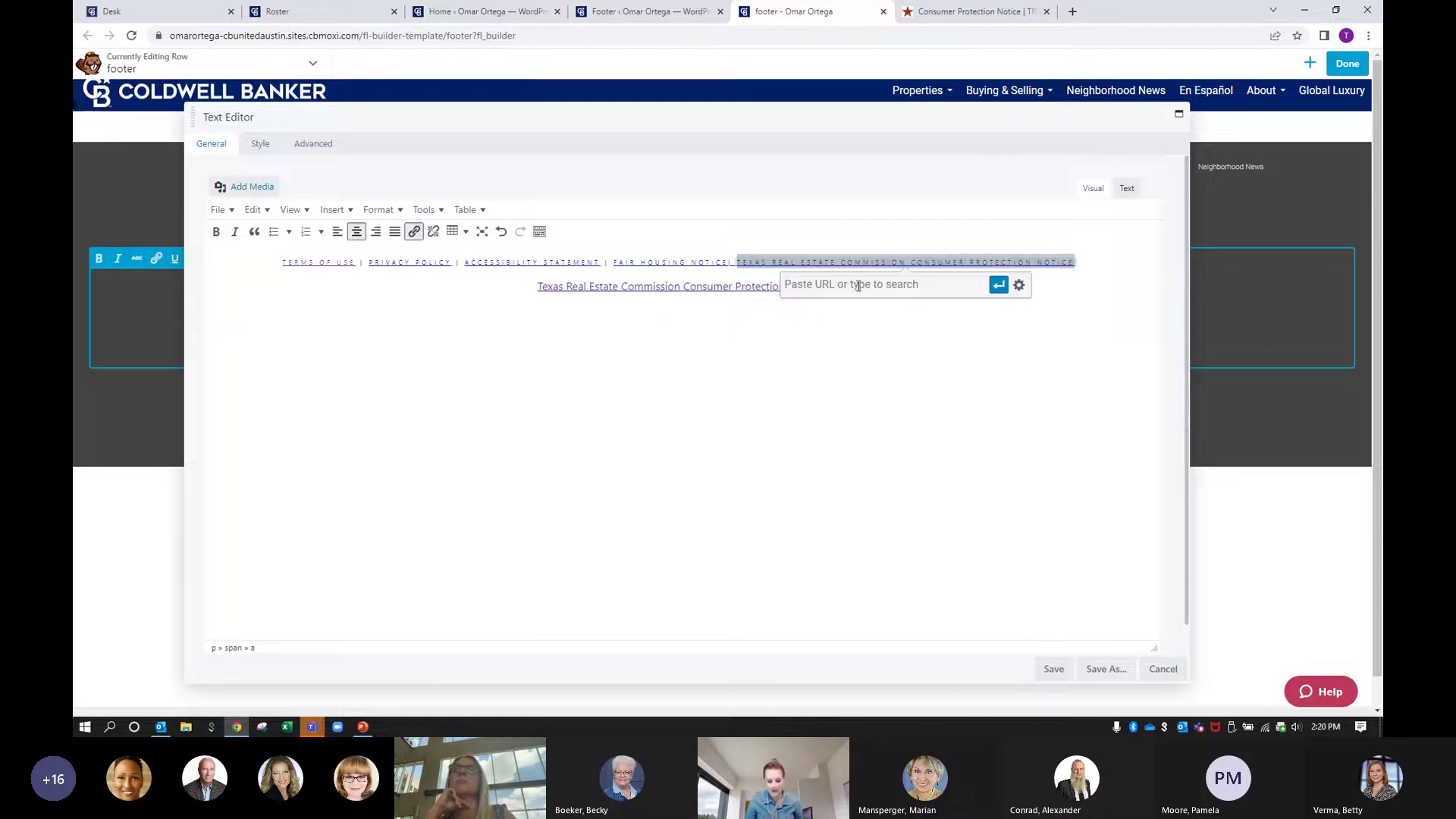
key(ctrl+v)
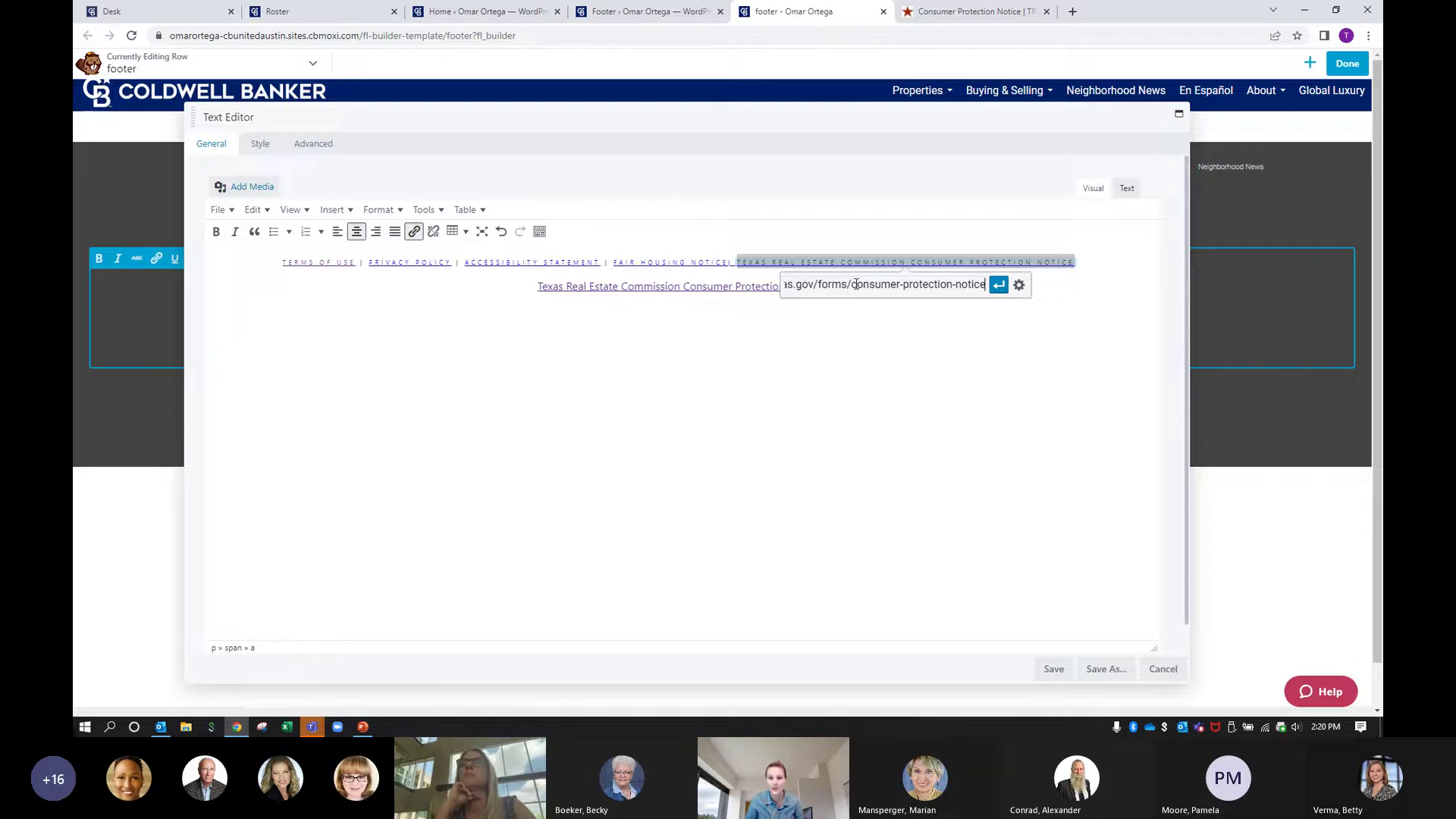
click(1019, 286)
click(652, 329)
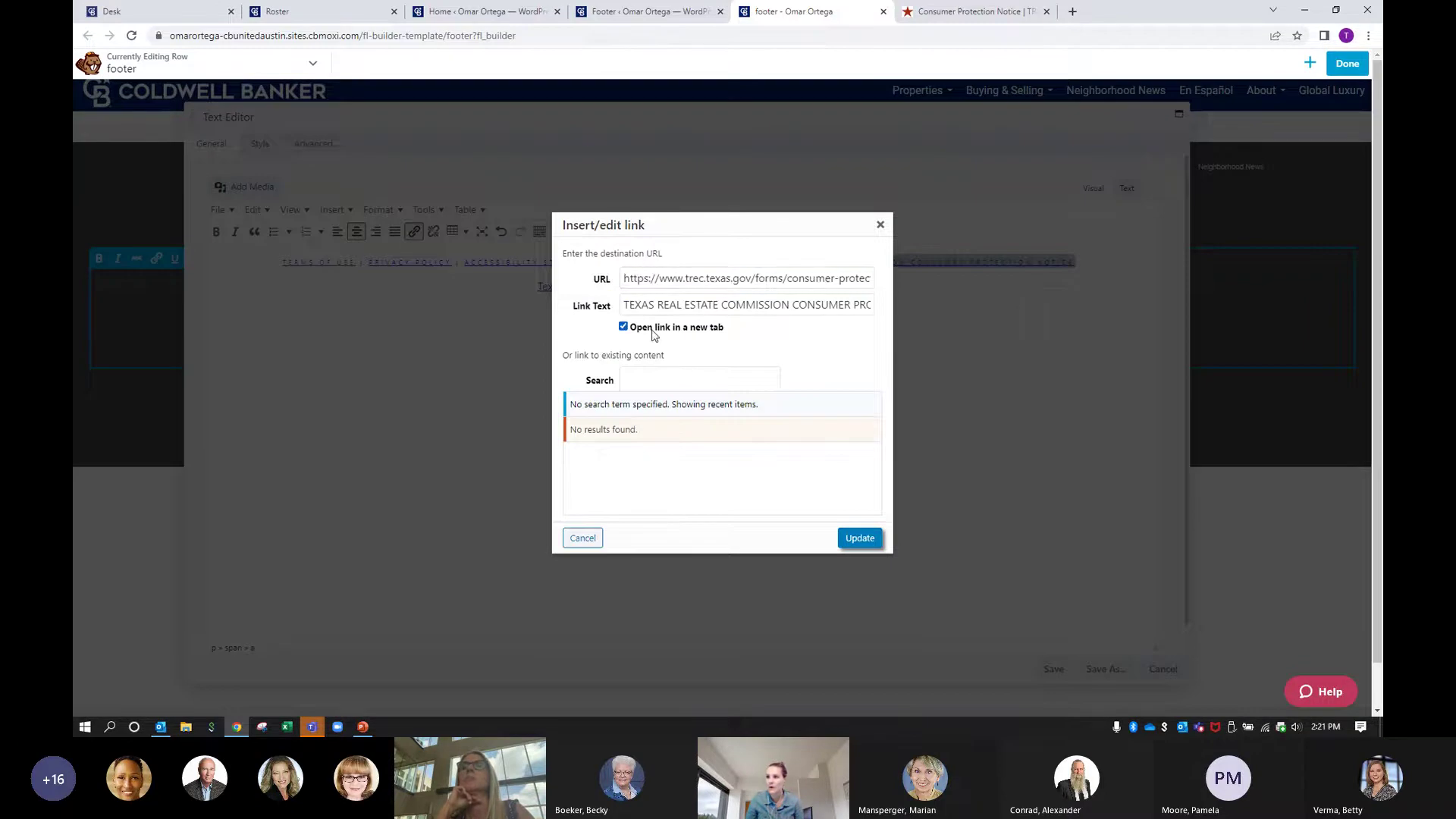
click(861, 538)
click(868, 478)
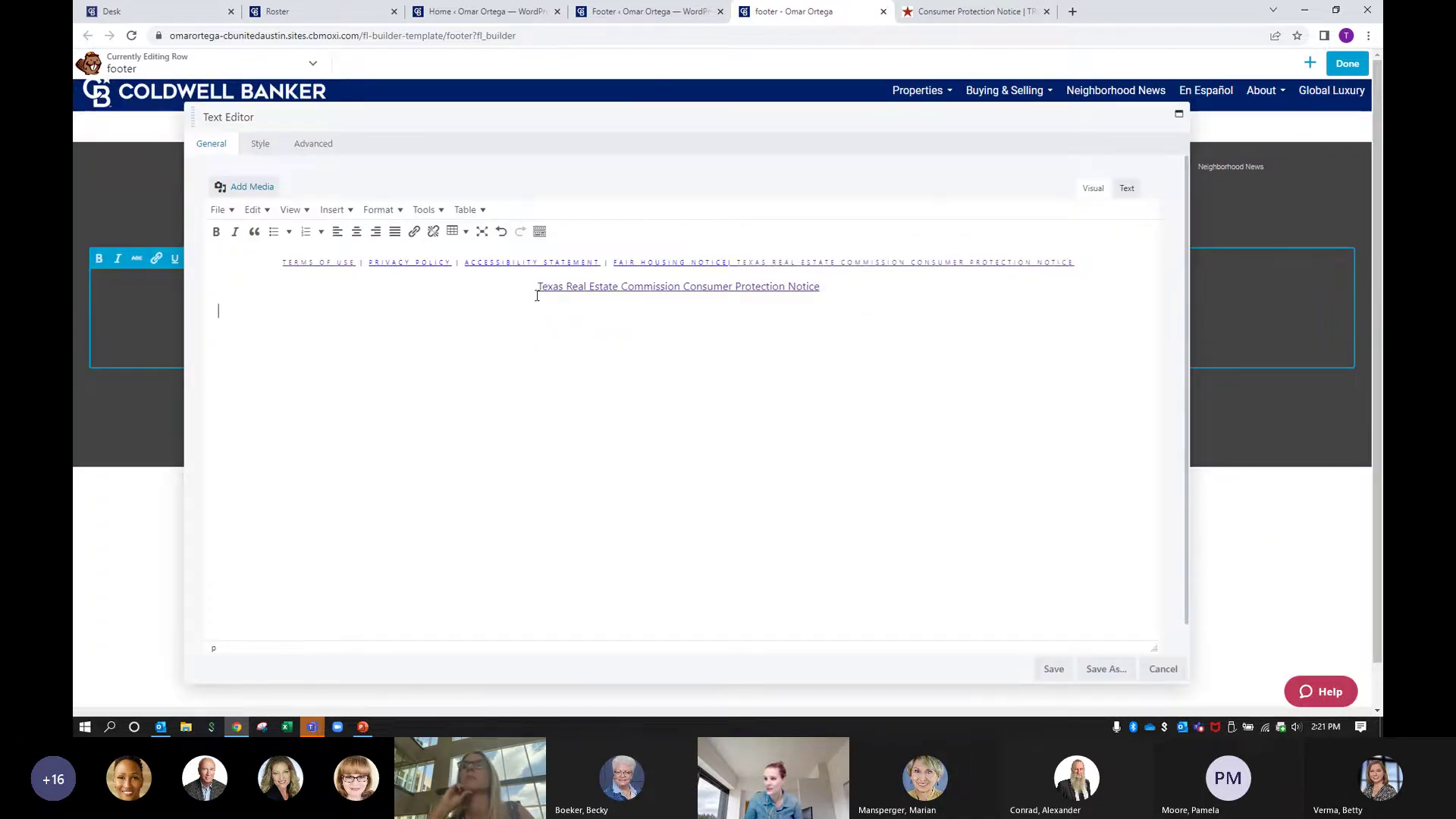
- Delete the separate Texas Real Estate Commission Consumer Protection Notice line below the legal links and save the text block
drag(827, 289, 534, 286)
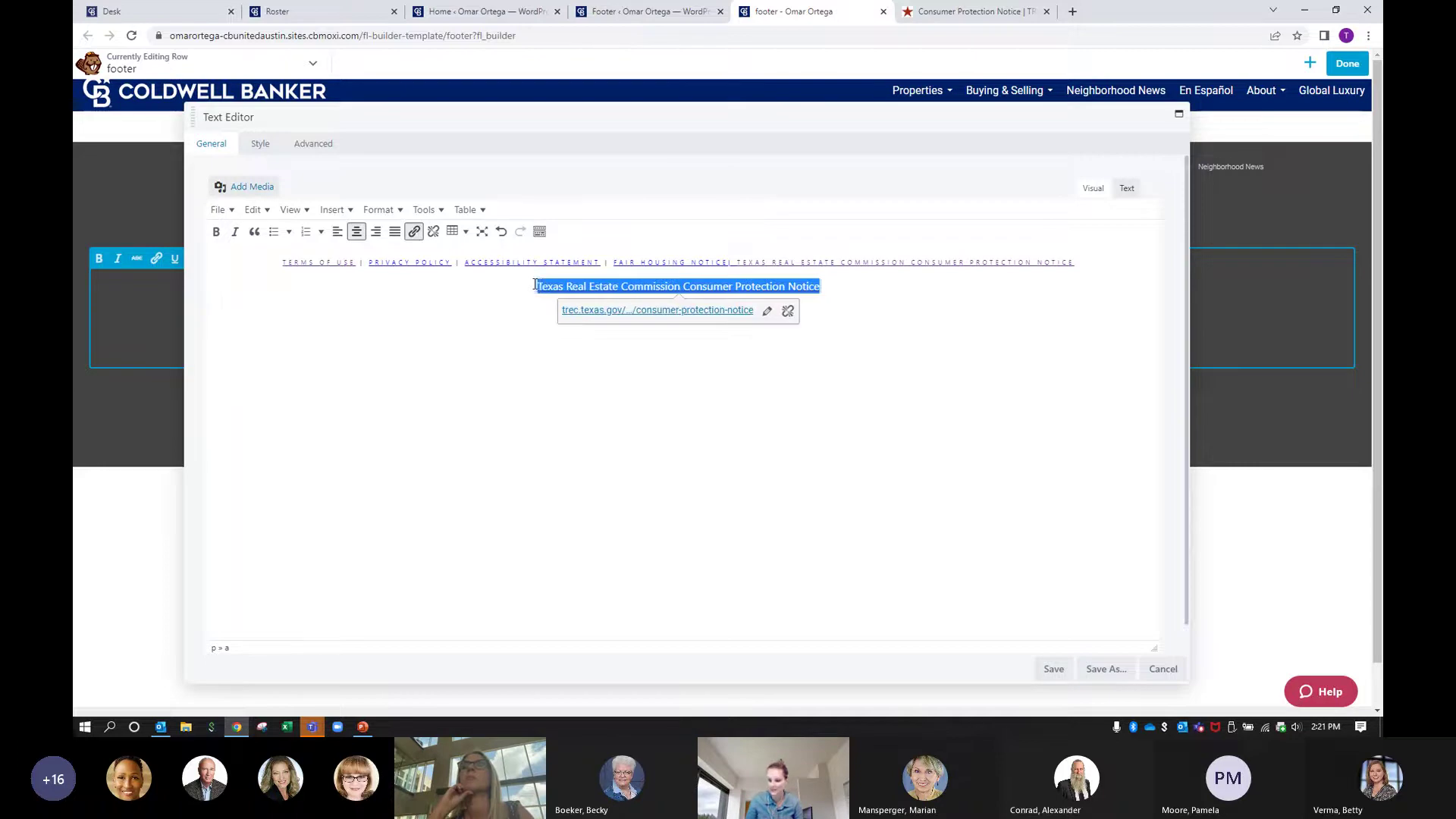
key(BackSpace)
key(BackSpace)
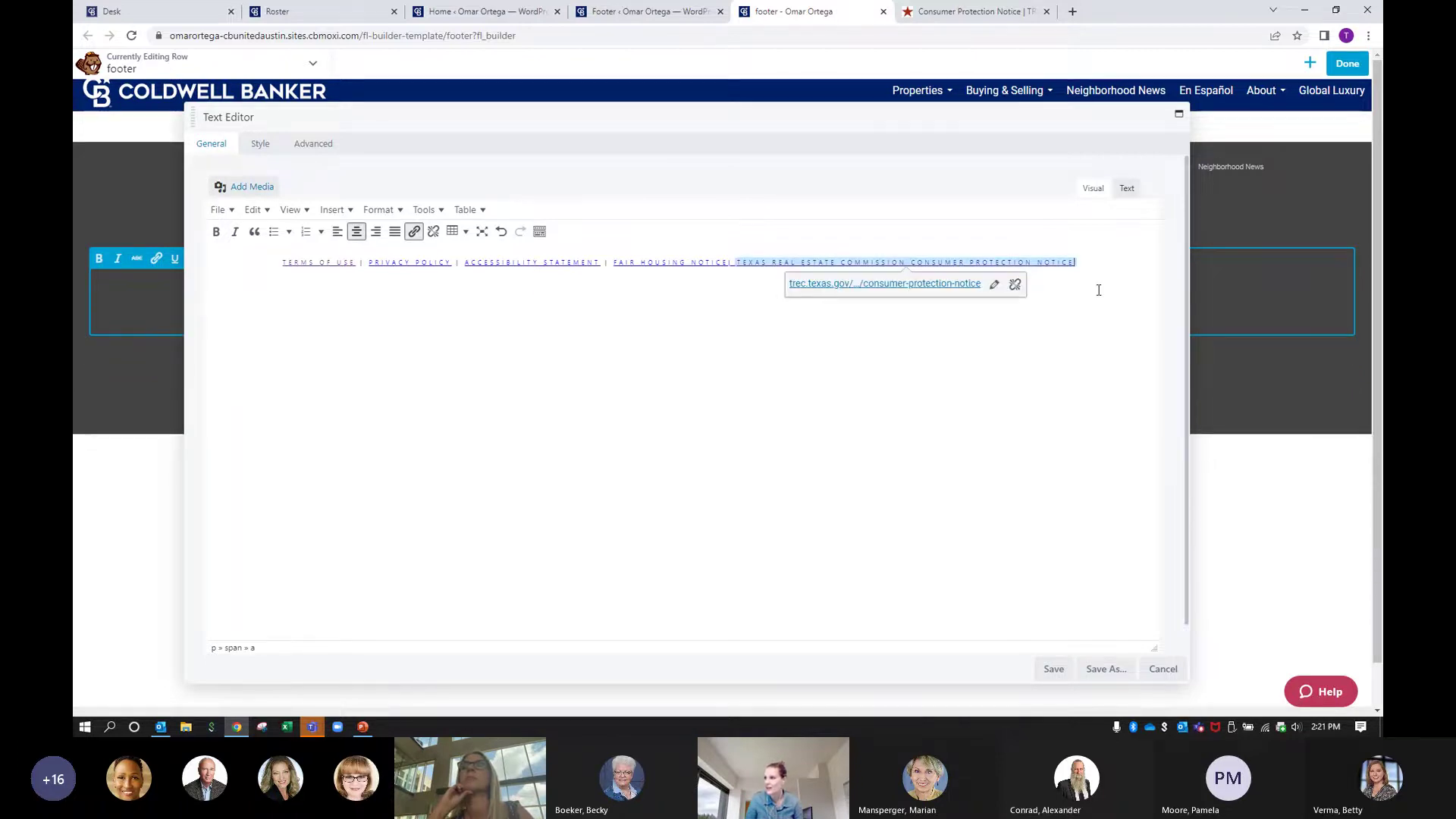
click(1053, 670)
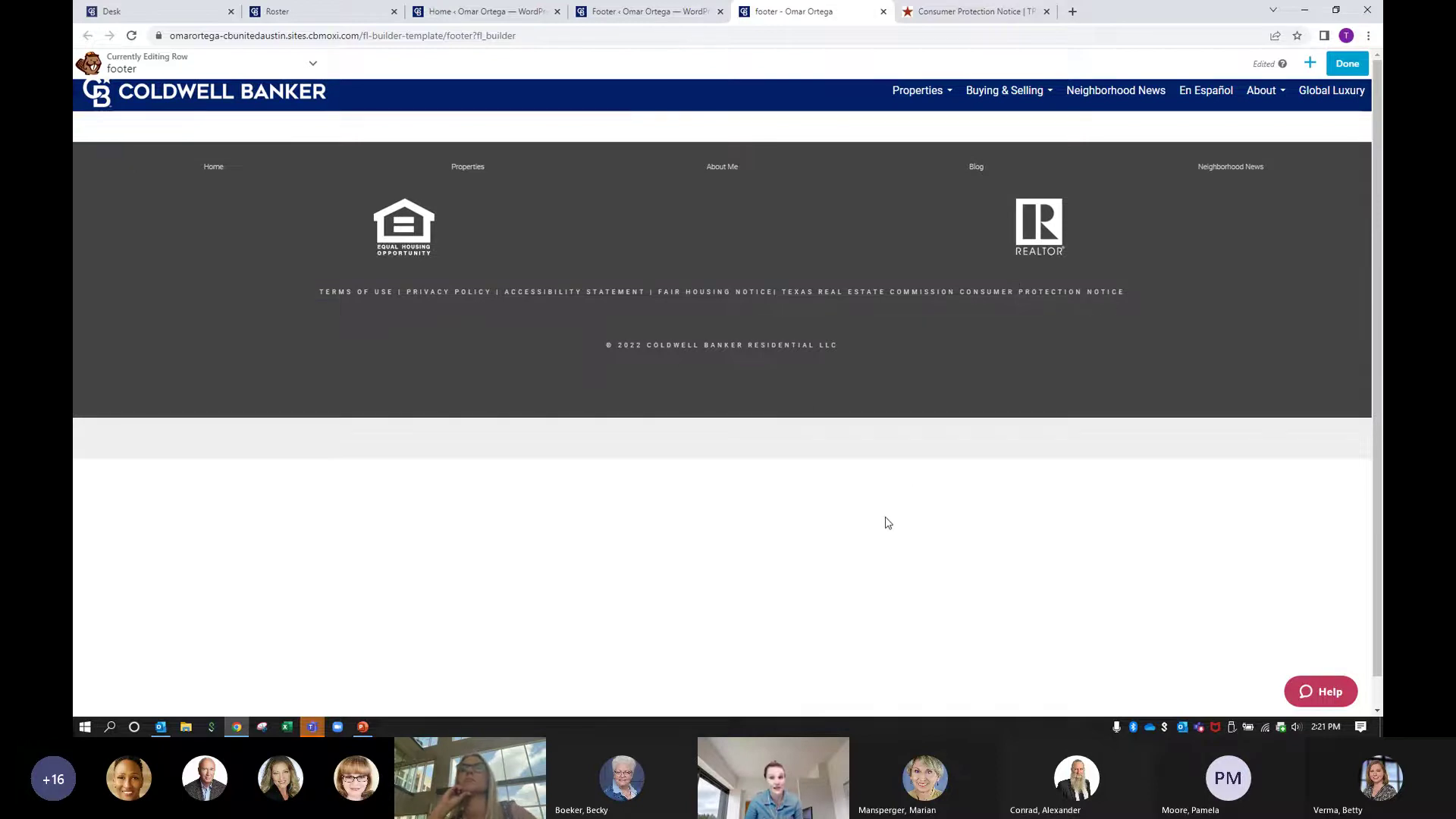
- Publish the footer changes and go through the admin home to the homepage personalization settings
click(1347, 67)
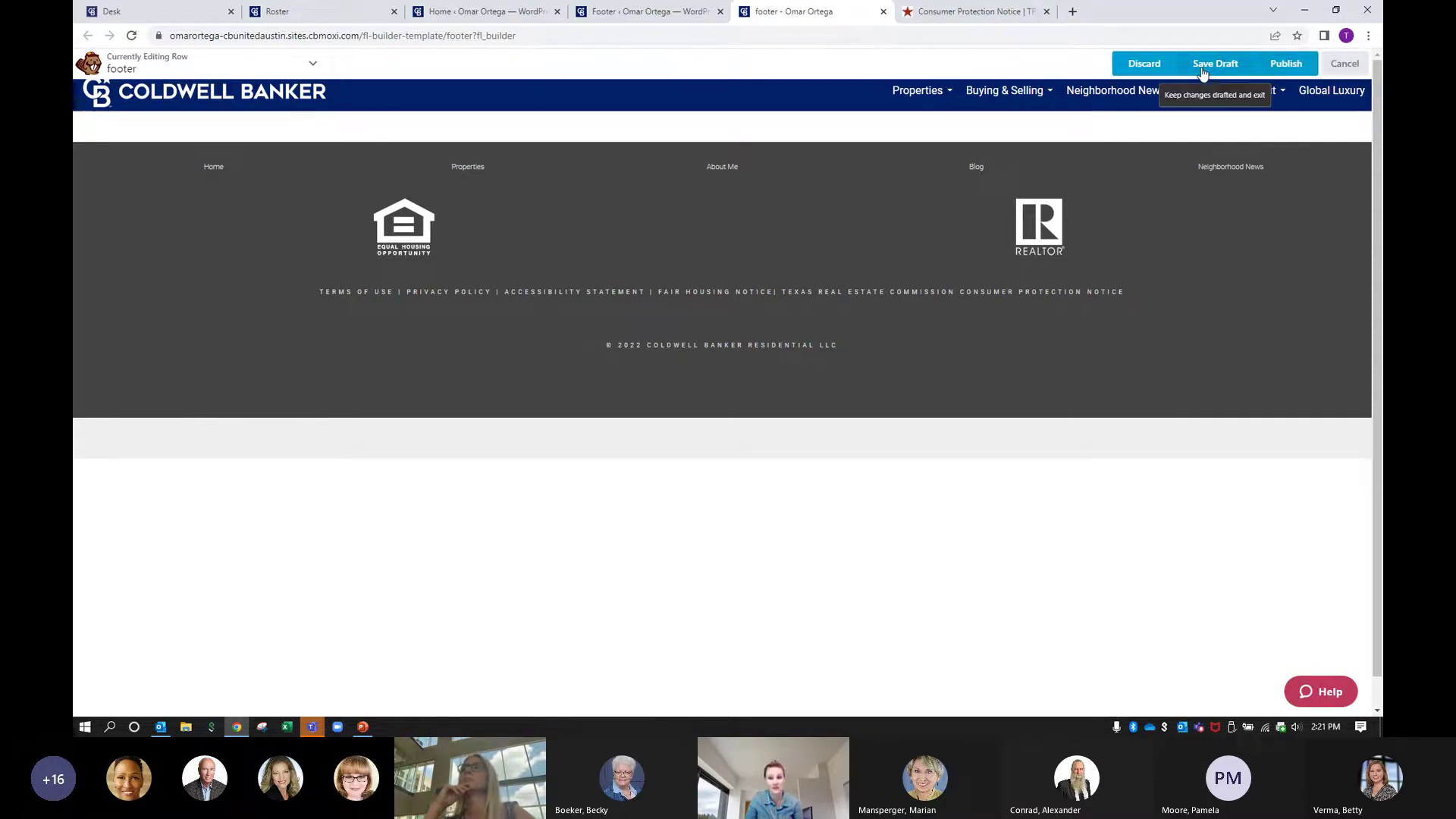
click(1288, 65)
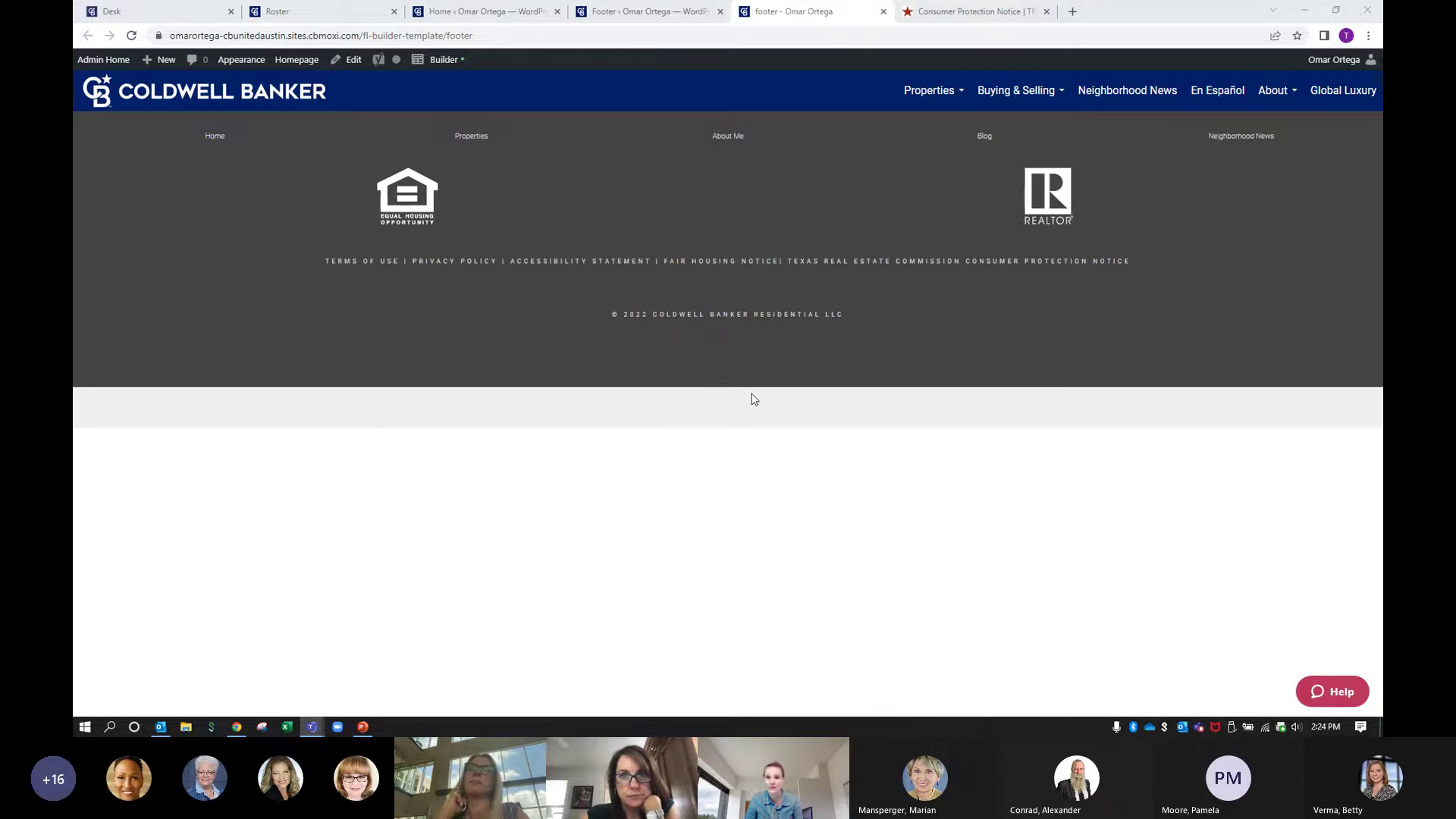
click(110, 65)
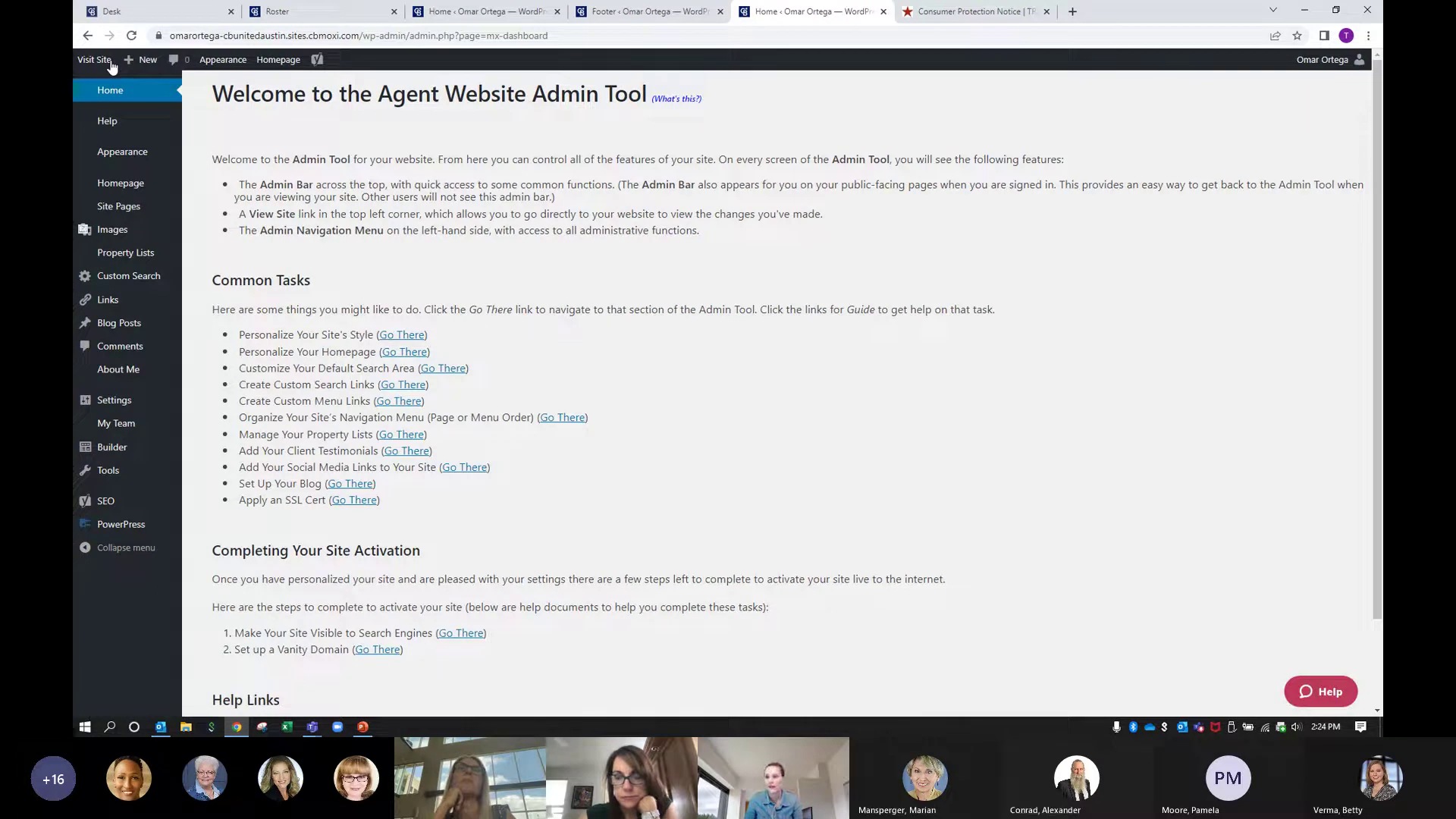
click(414, 357)
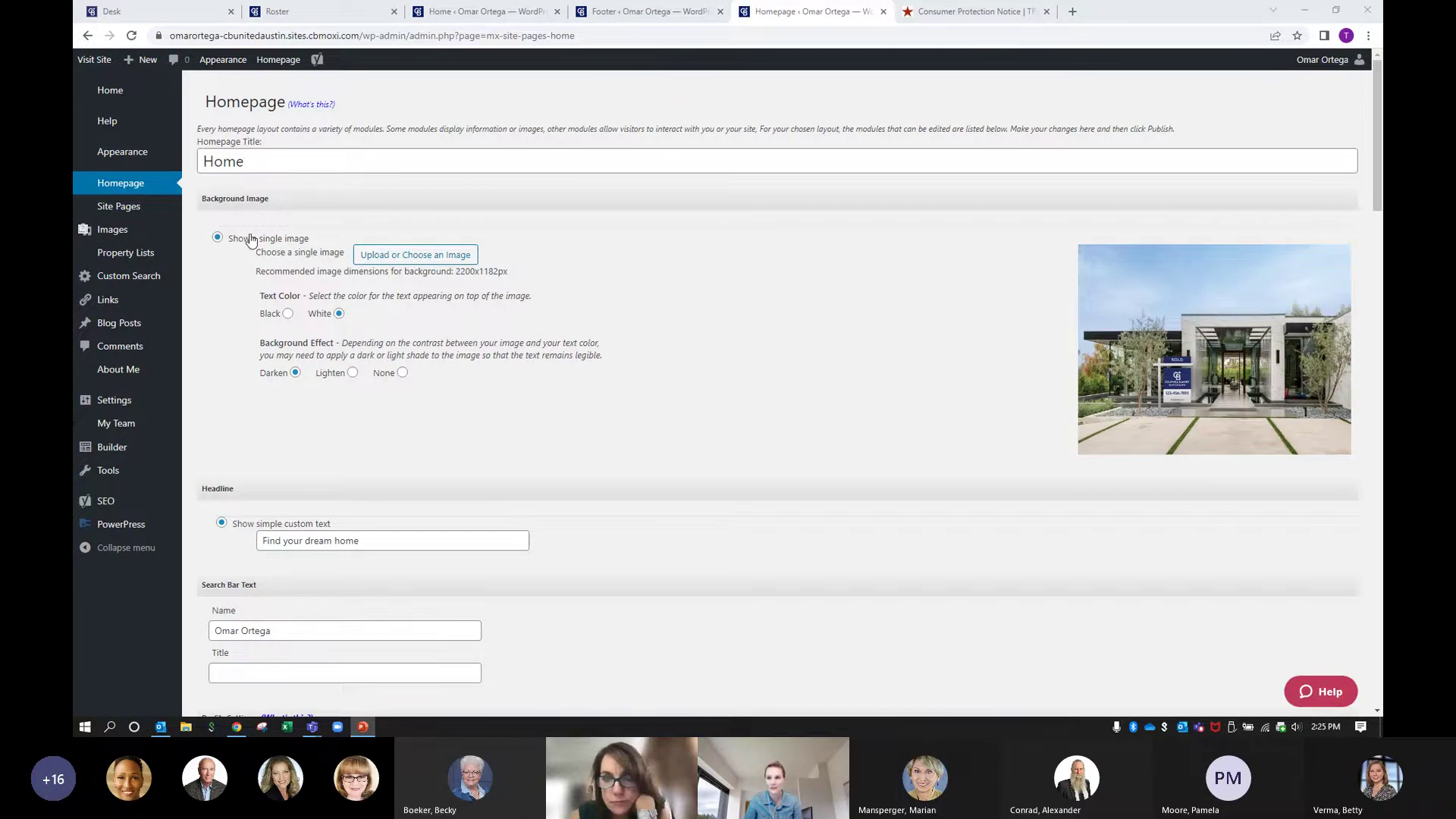
click(726, 265)
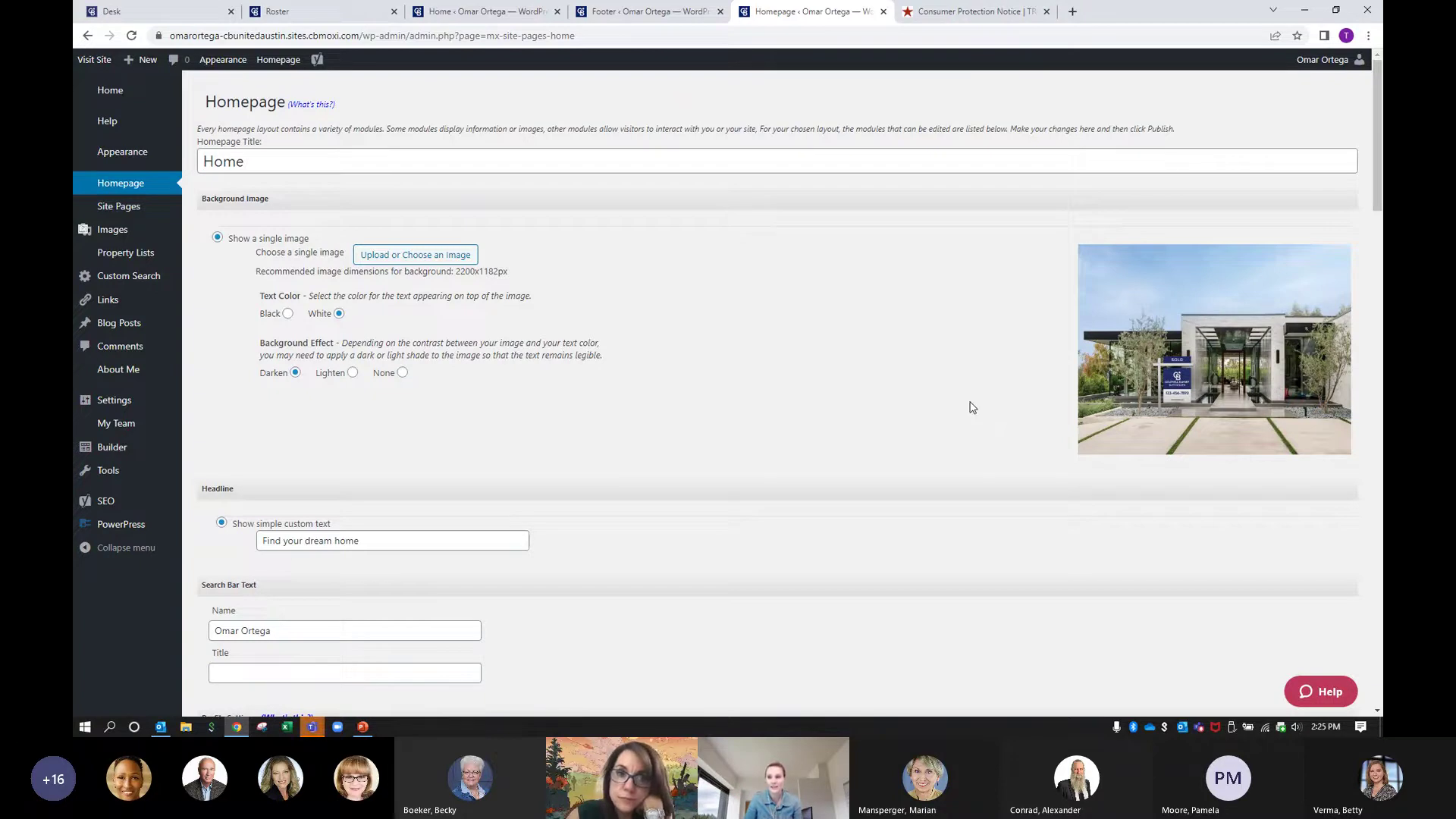
- Open the homepage background image chooser, check the copyright confirmation for computer uploads, and browse the photos in the Image Gallery
click(387, 260)
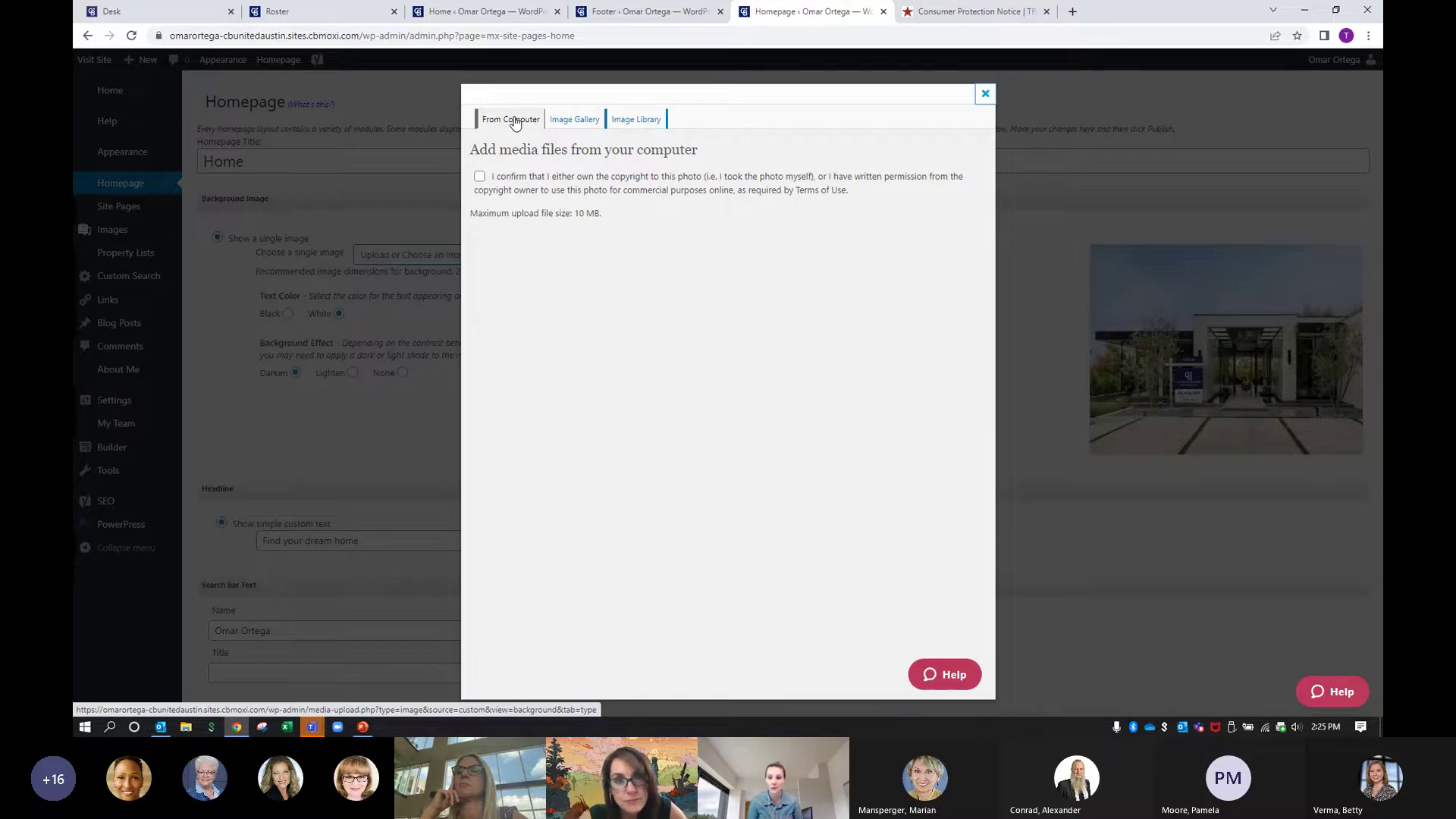
click(479, 178)
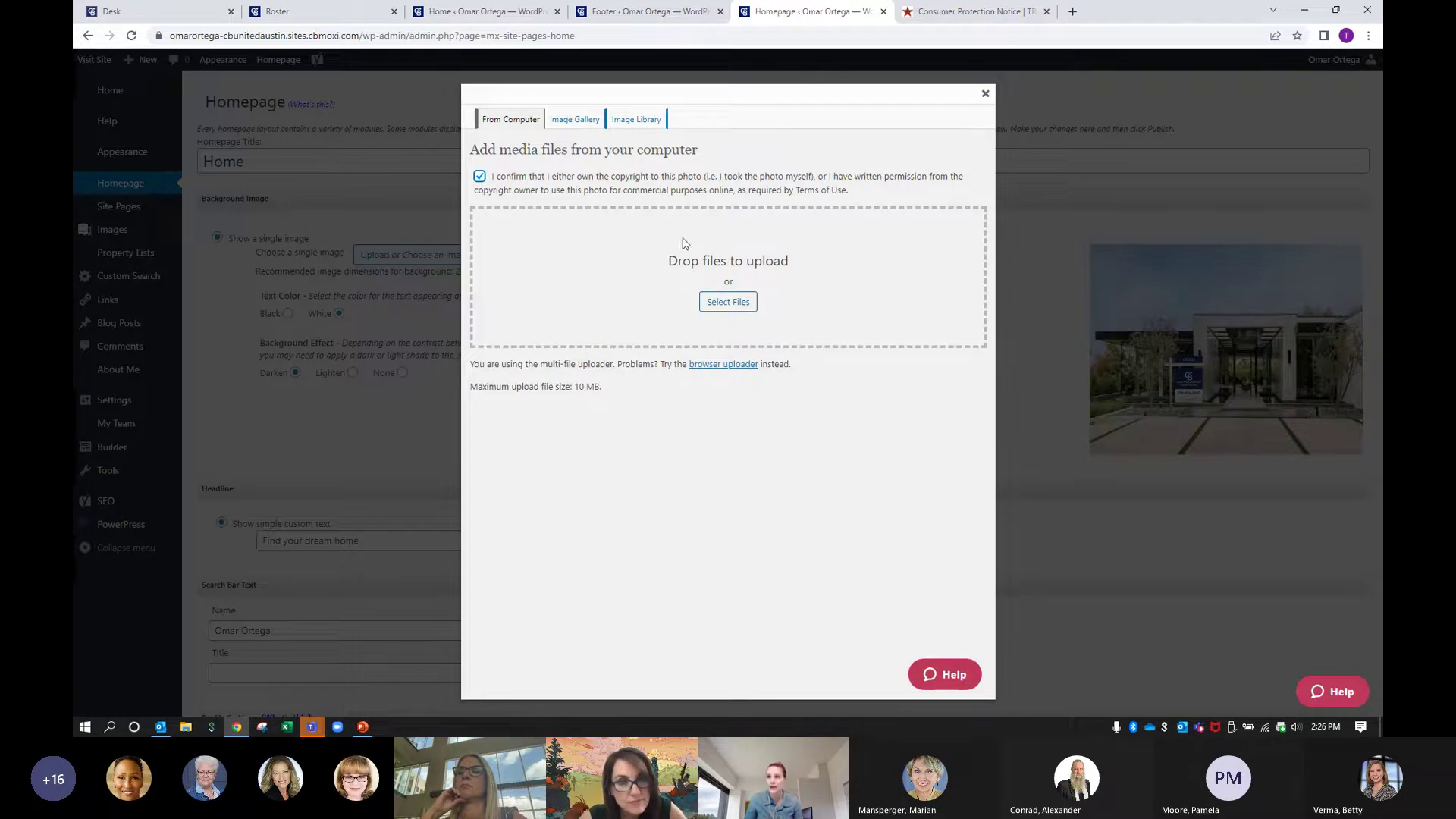
click(575, 127)
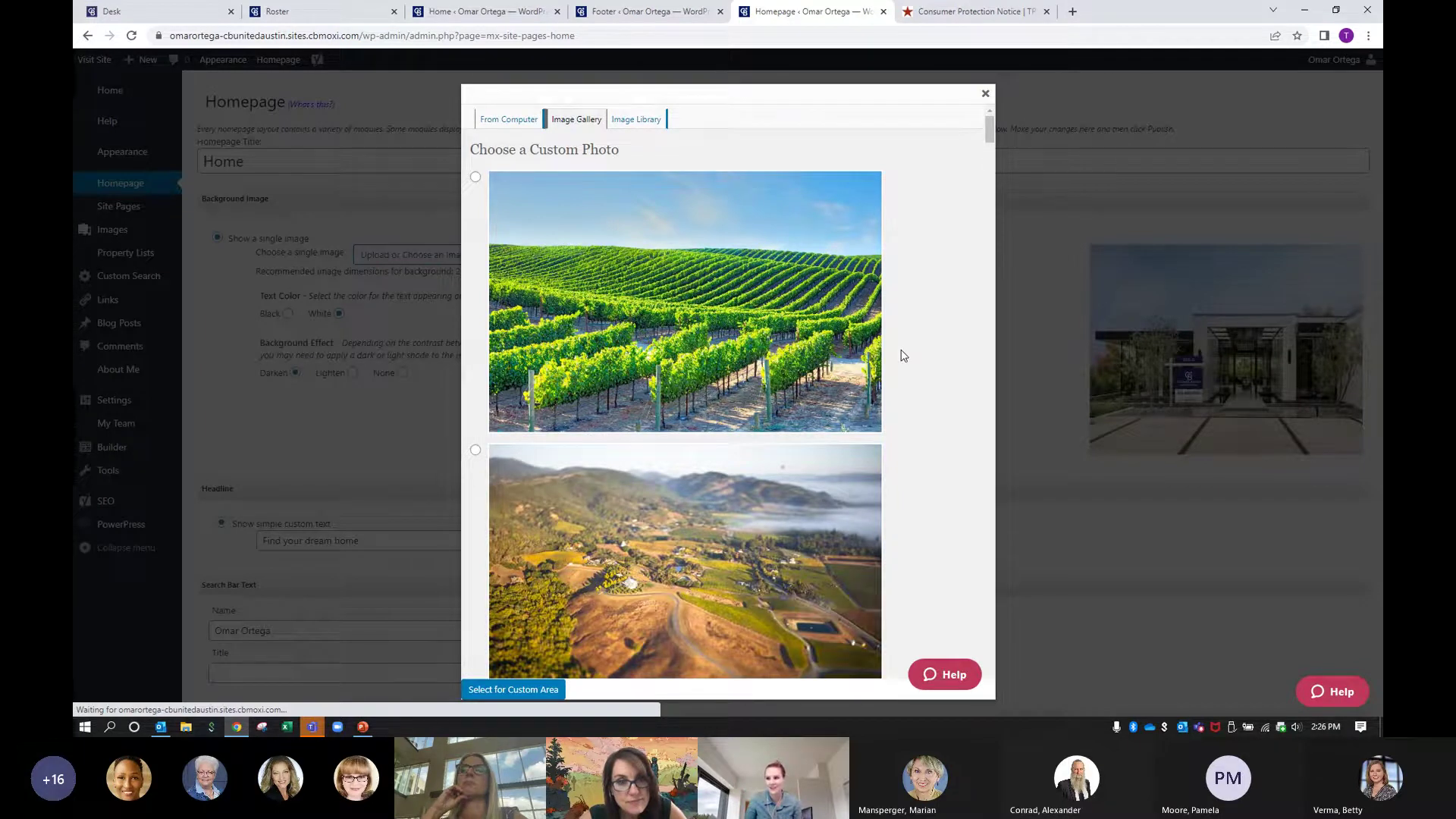
scroll(902, 421, down, 4)
scroll(902, 422, down, 10)
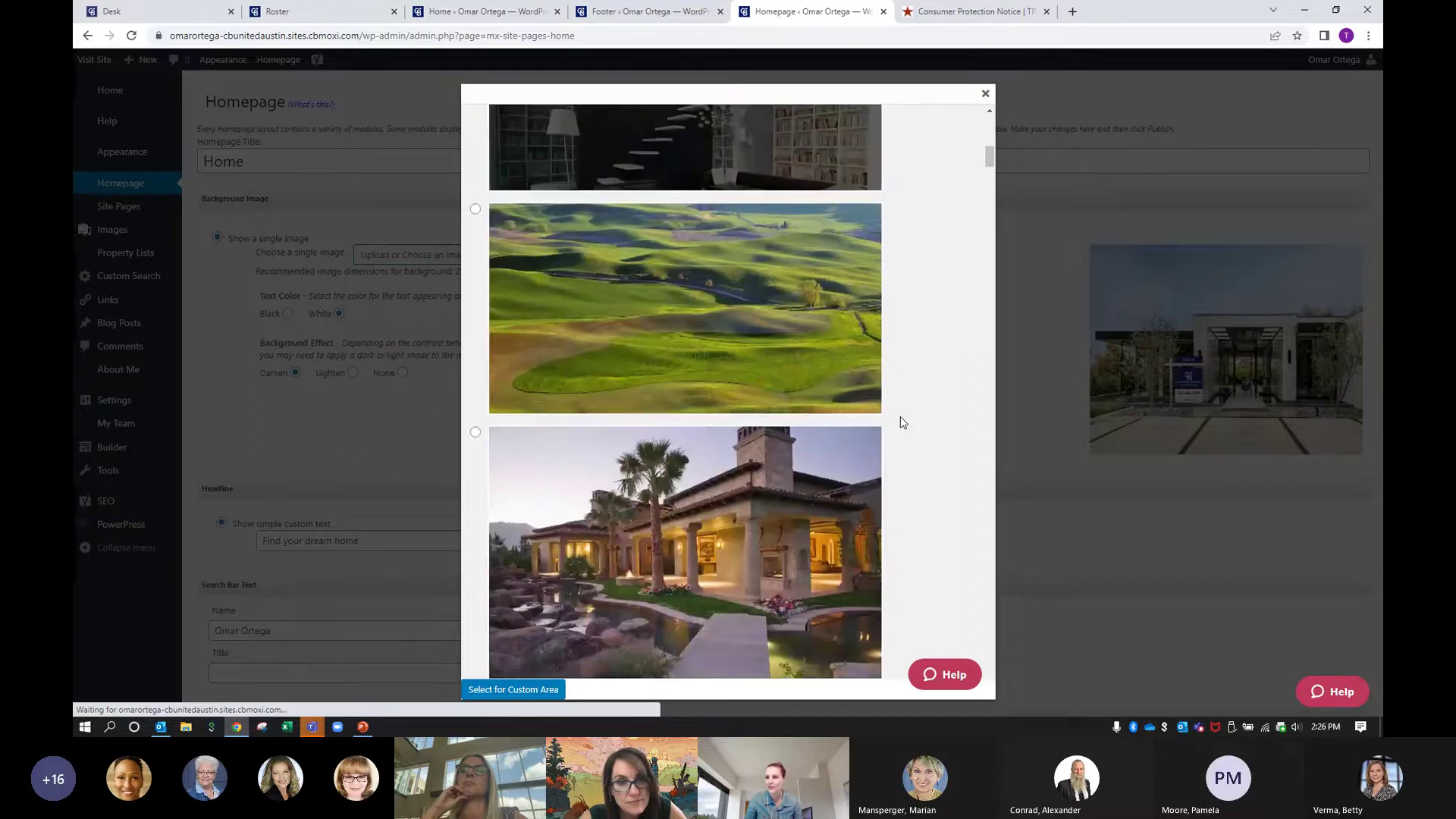
scroll(902, 422, down, 7)
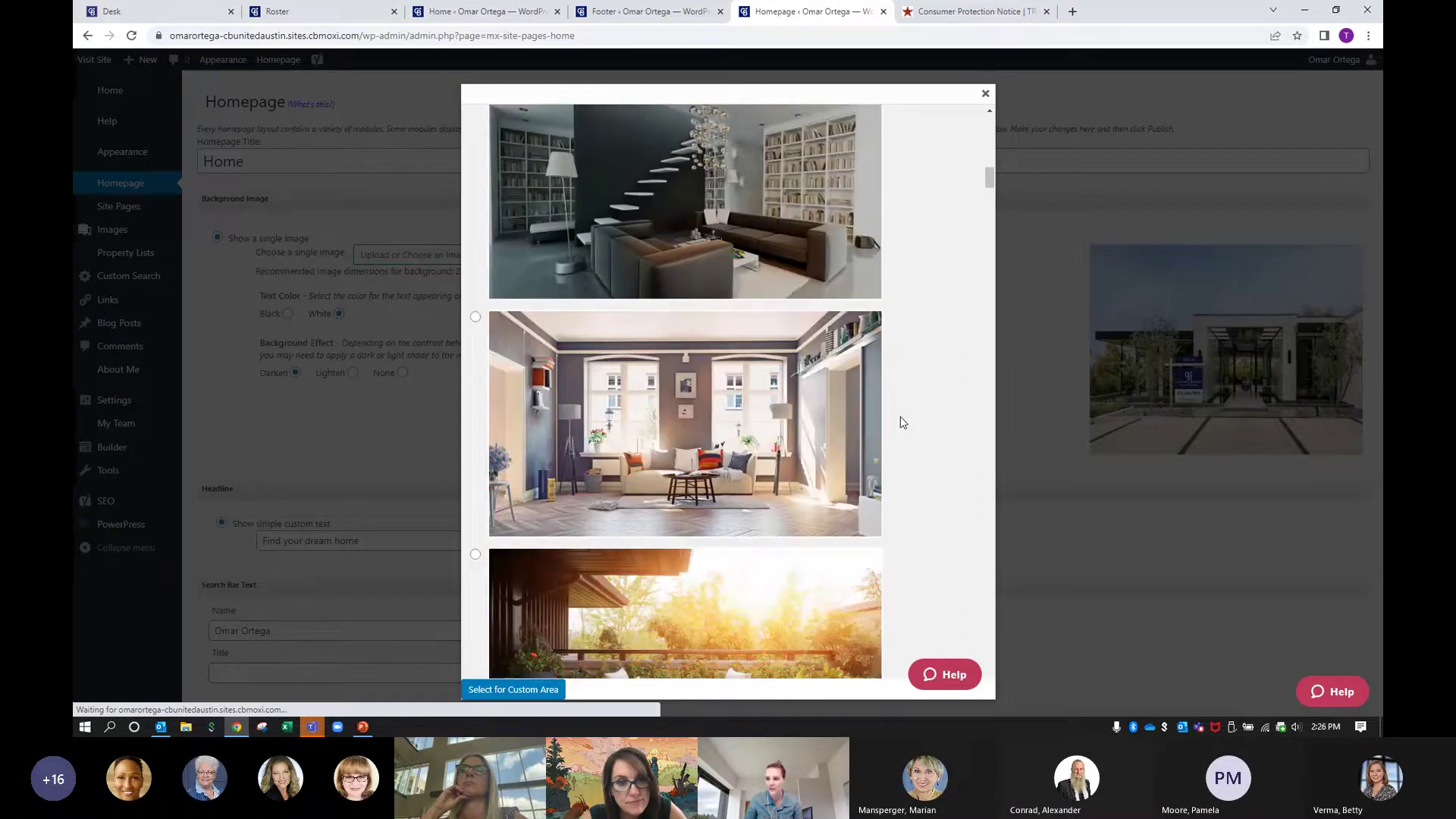
scroll(902, 422, down, 1)
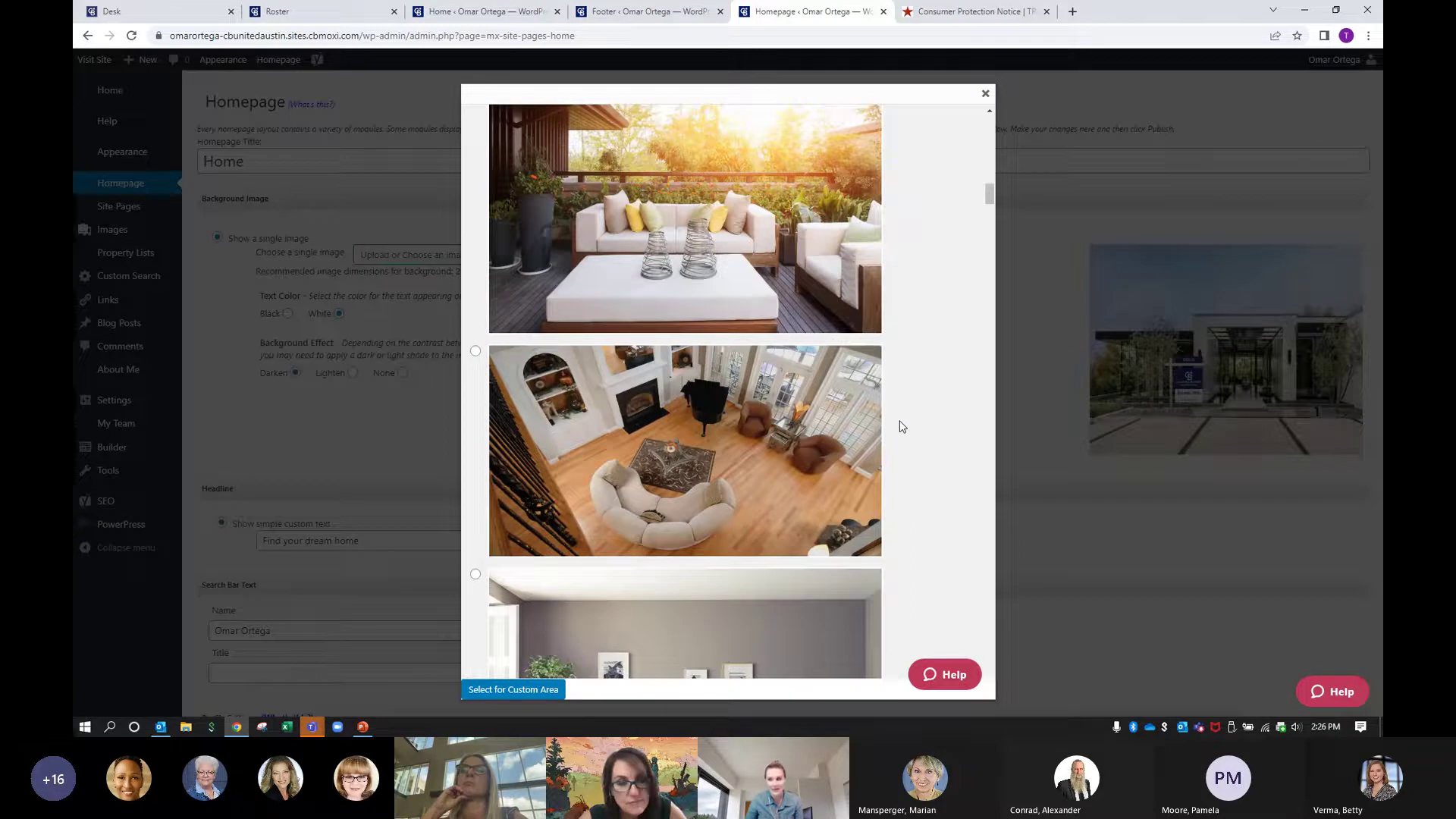
scroll(903, 426, down, 6)
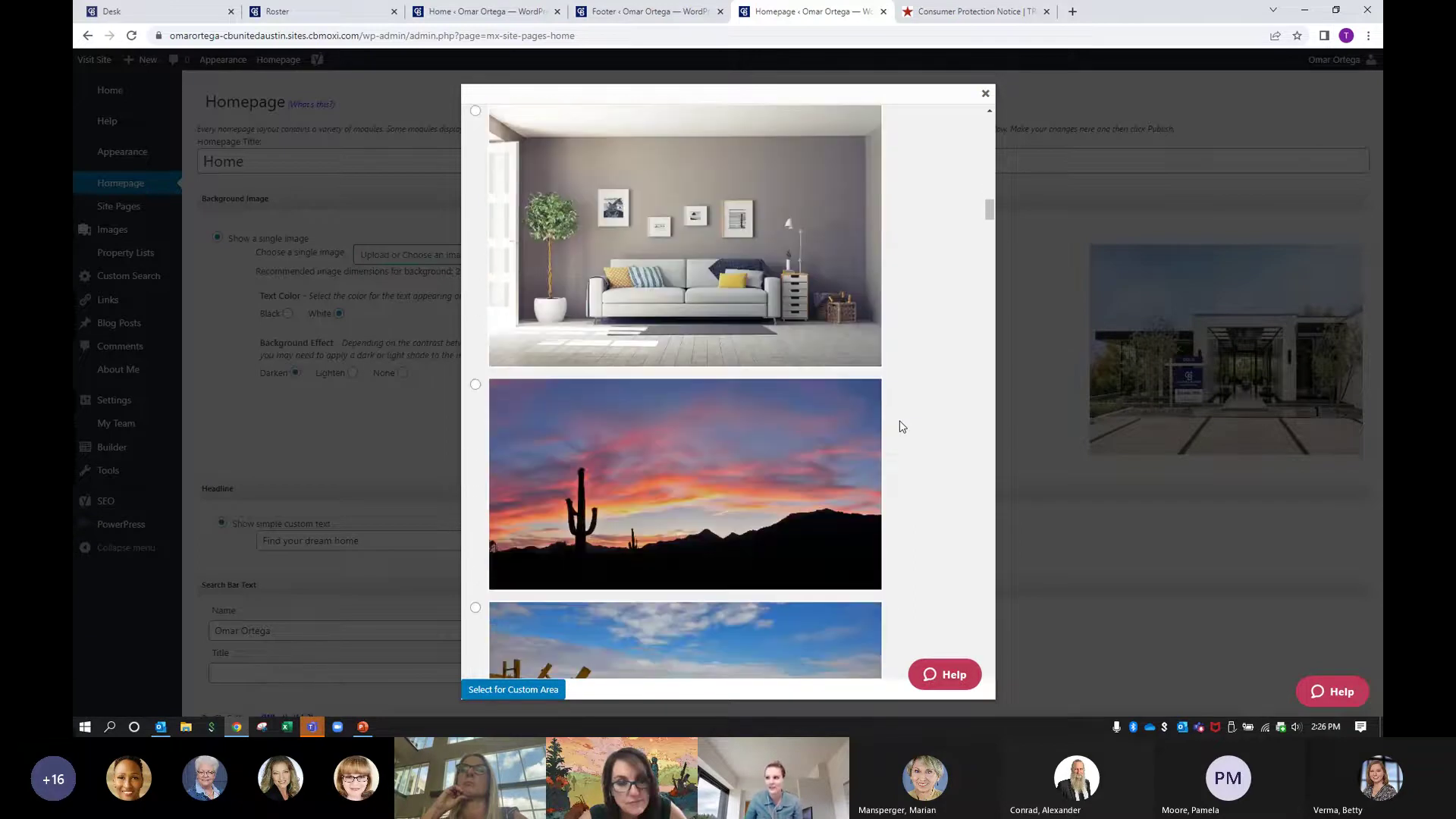
scroll(903, 426, down, 3)
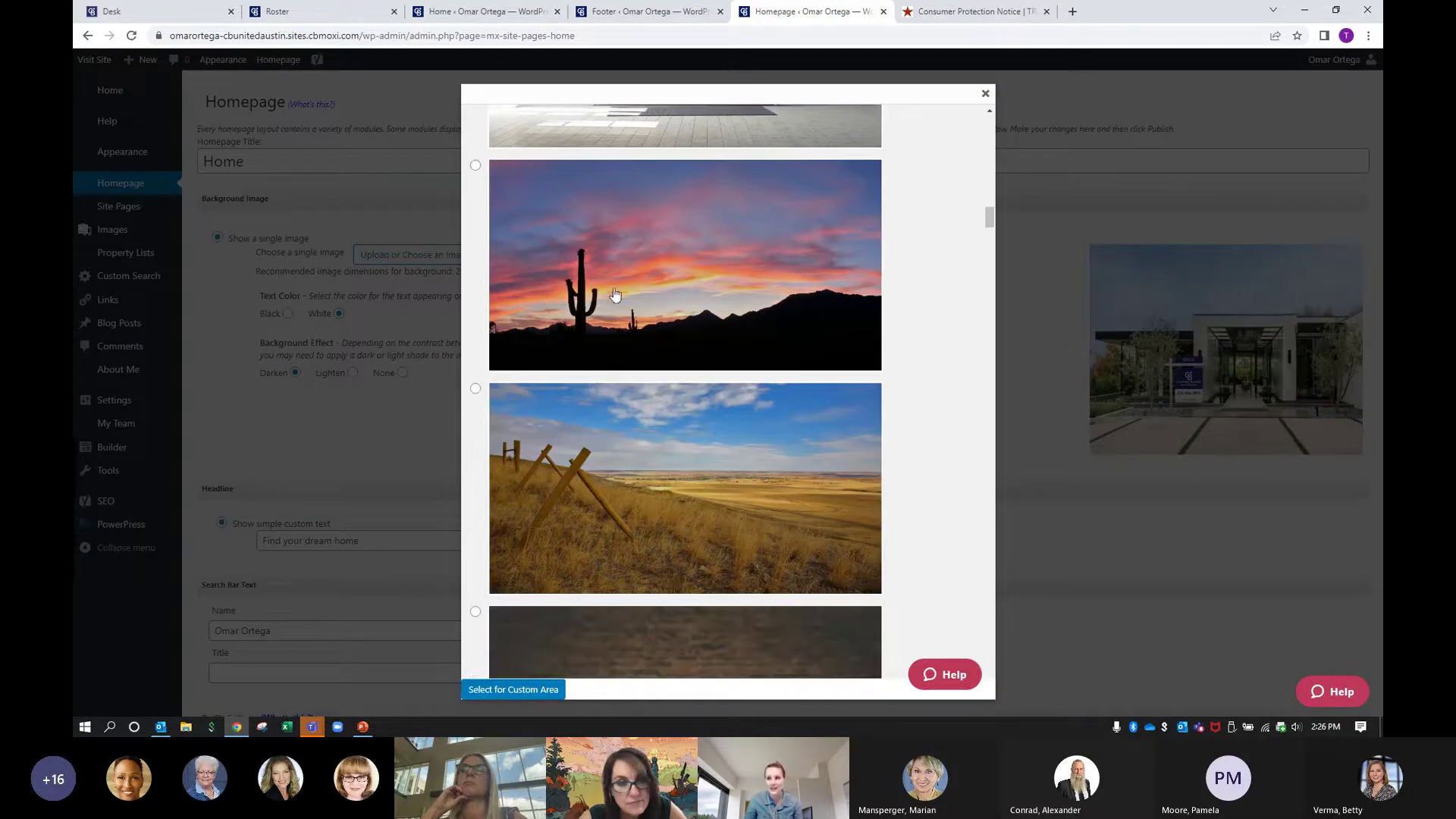
- Browse further through the landscape and interior photos in the Image Gallery for the homepage background
scroll(918, 416, down, 1)
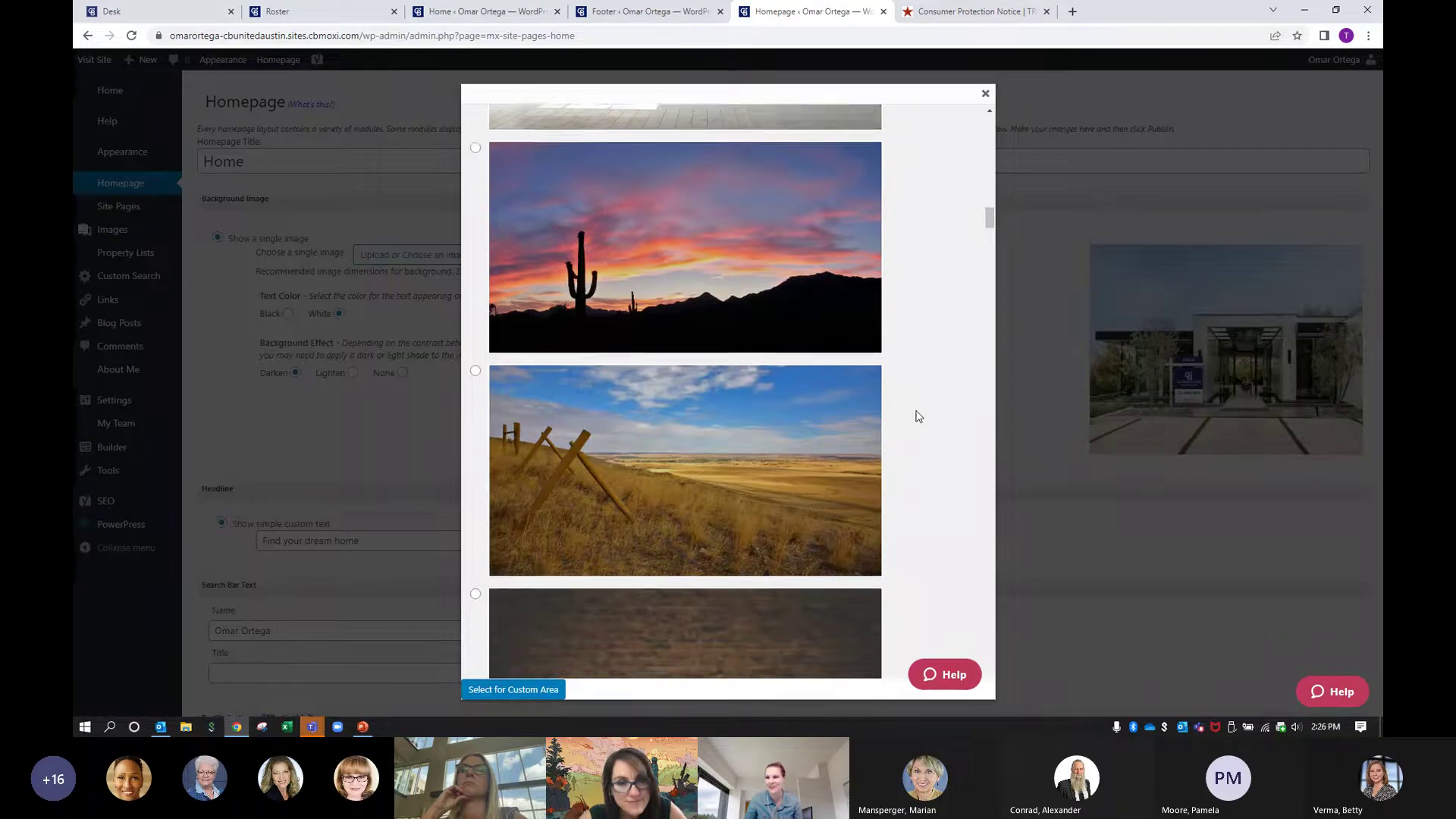
scroll(918, 416, down, 8)
scroll(918, 416, down, 4)
scroll(918, 416, down, 10)
scroll(919, 416, down, 10)
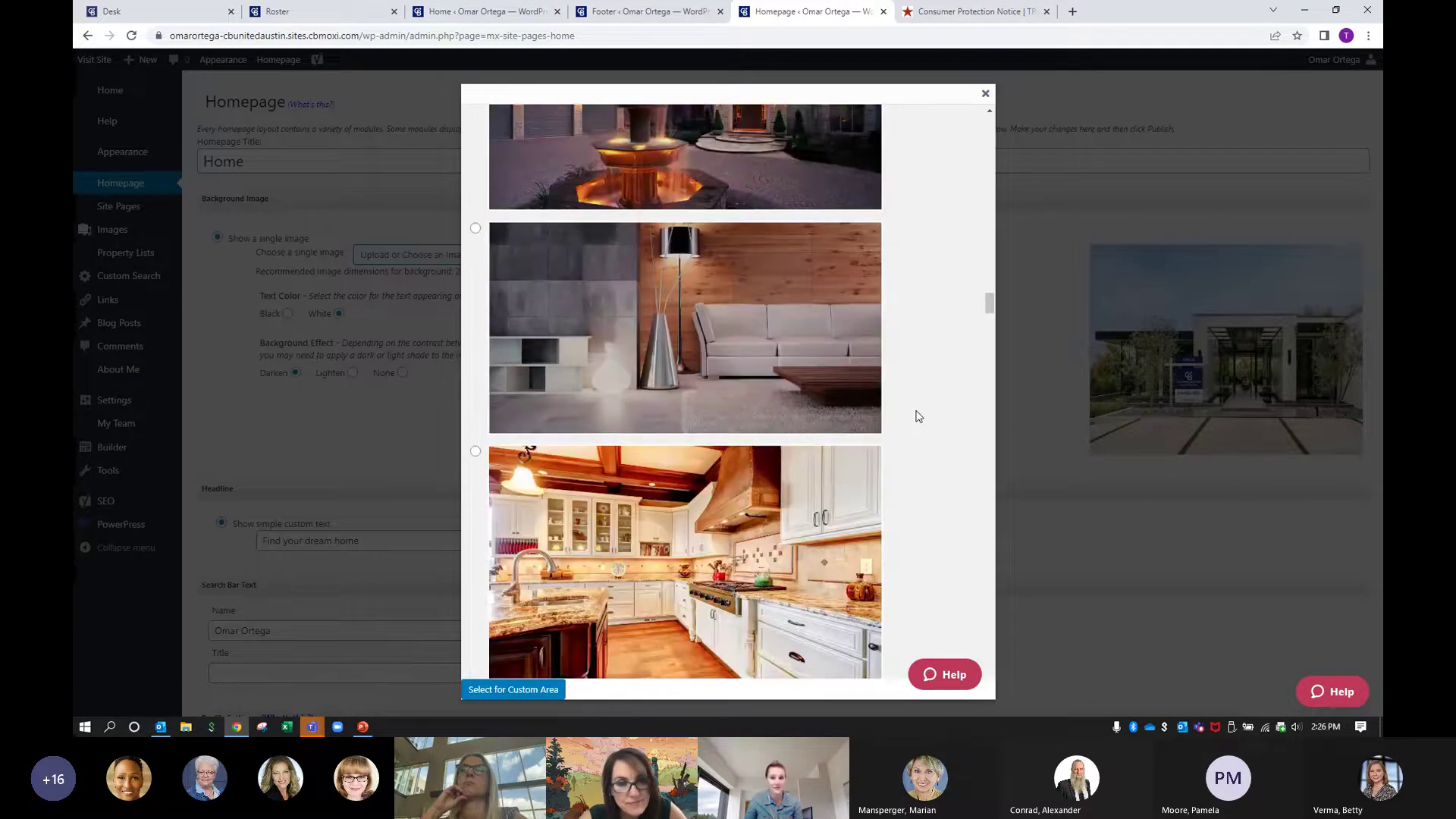
scroll(918, 416, down, 10)
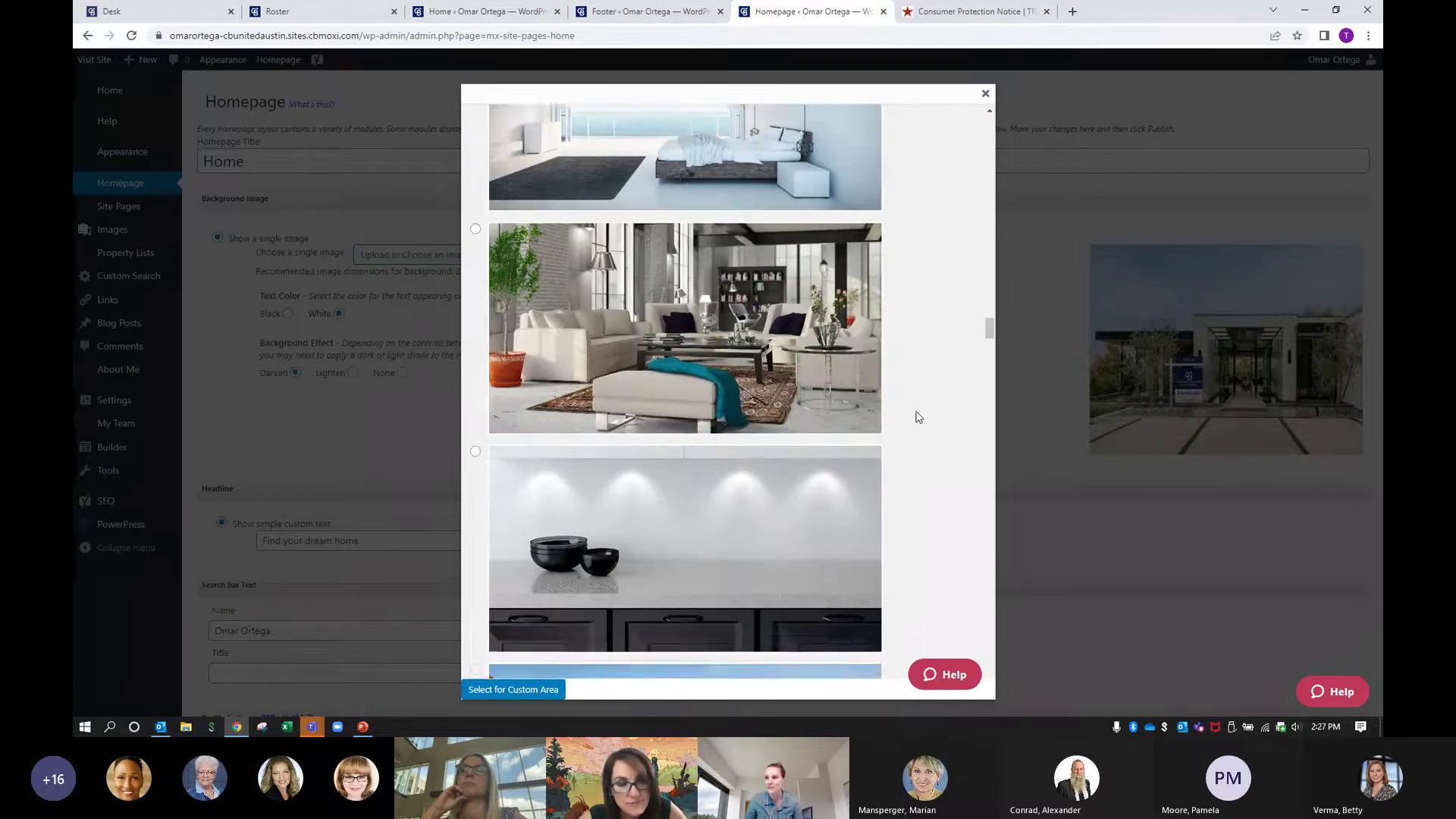
scroll(918, 416, down, 1)
scroll(935, 423, down, 3)
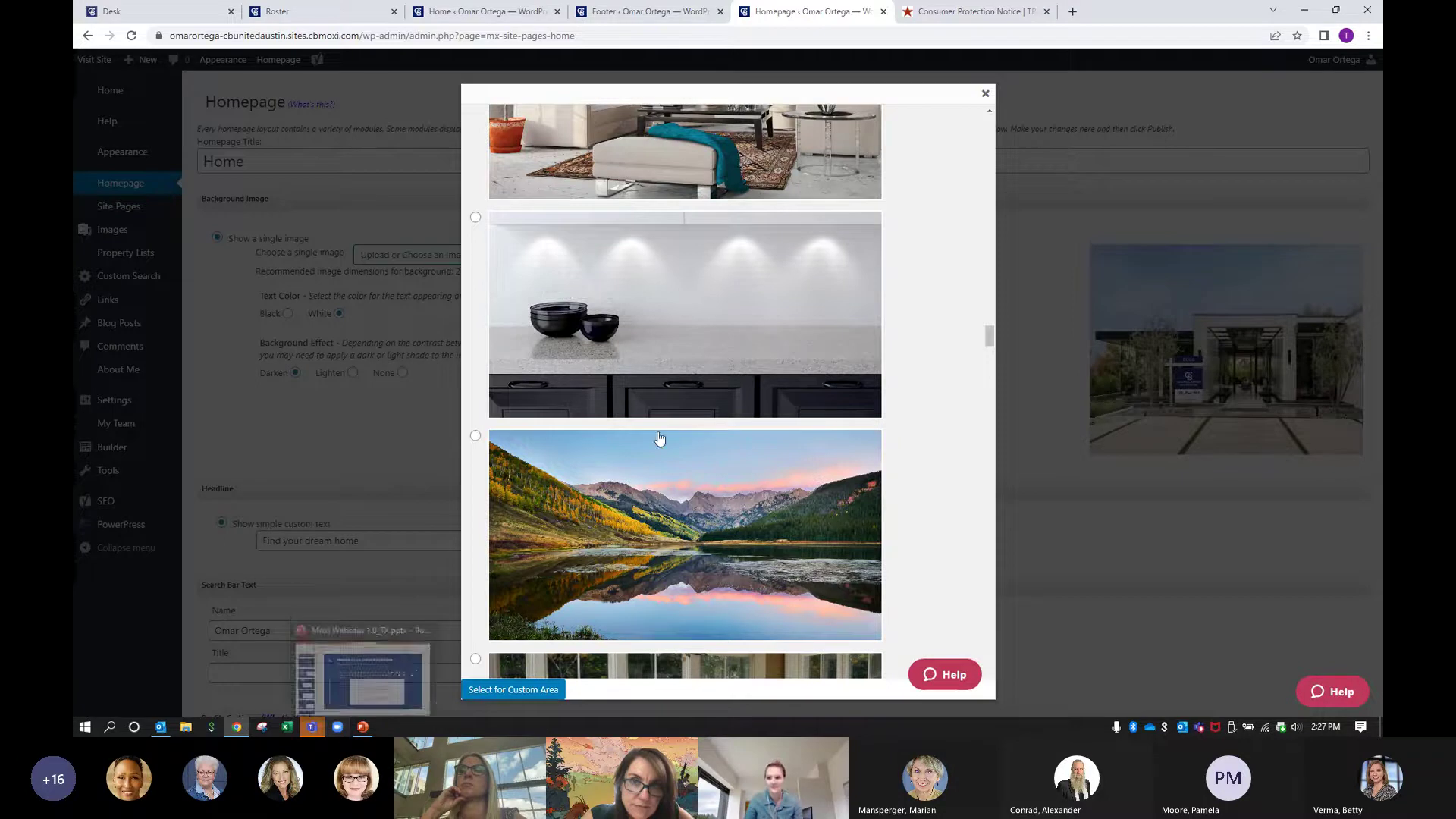
- Return to the start of the Image Gallery, check the Image Library, and close the background image chooser
scroll(672, 418, up, 15)
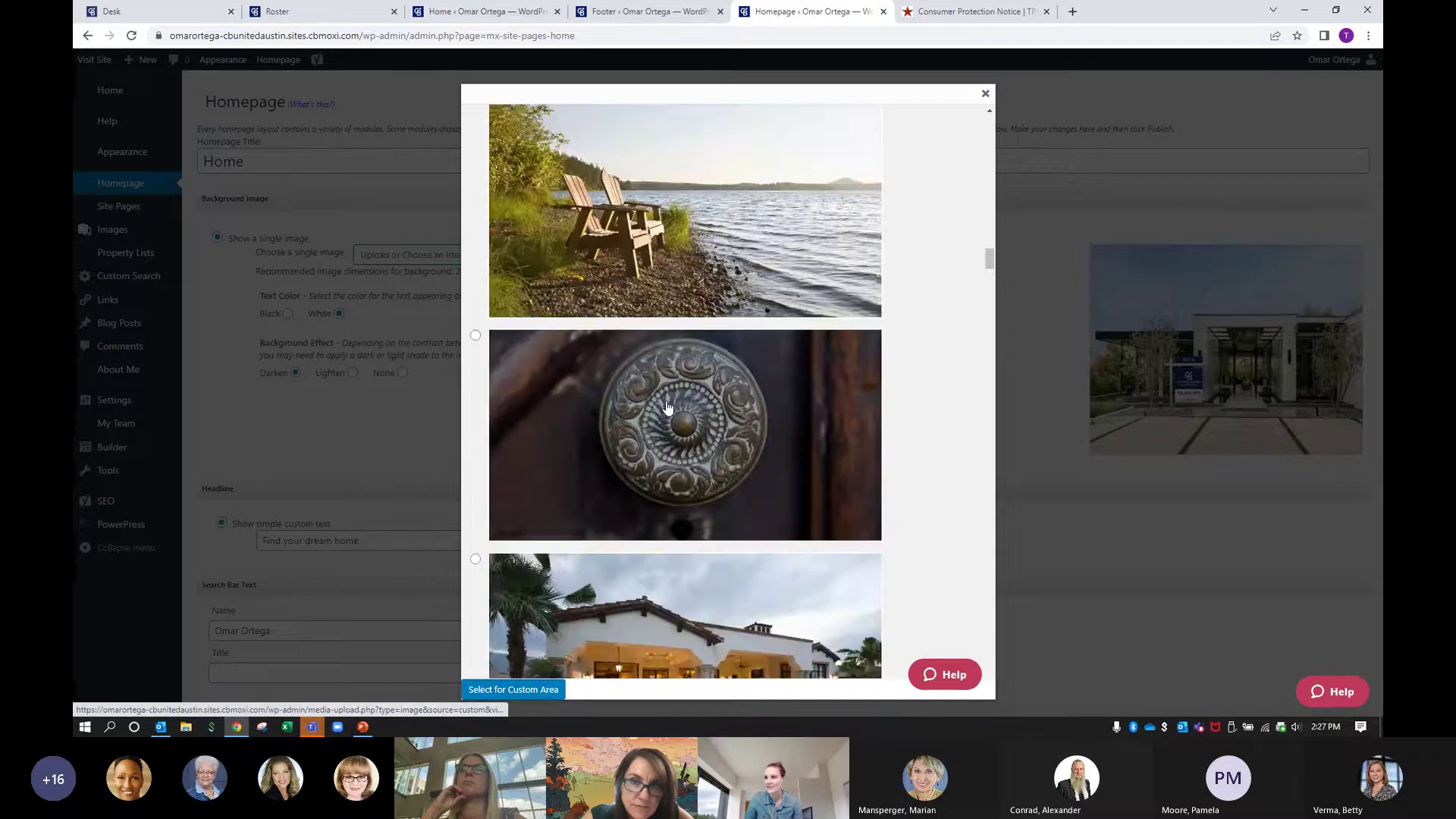
drag(988, 235, 993, 107)
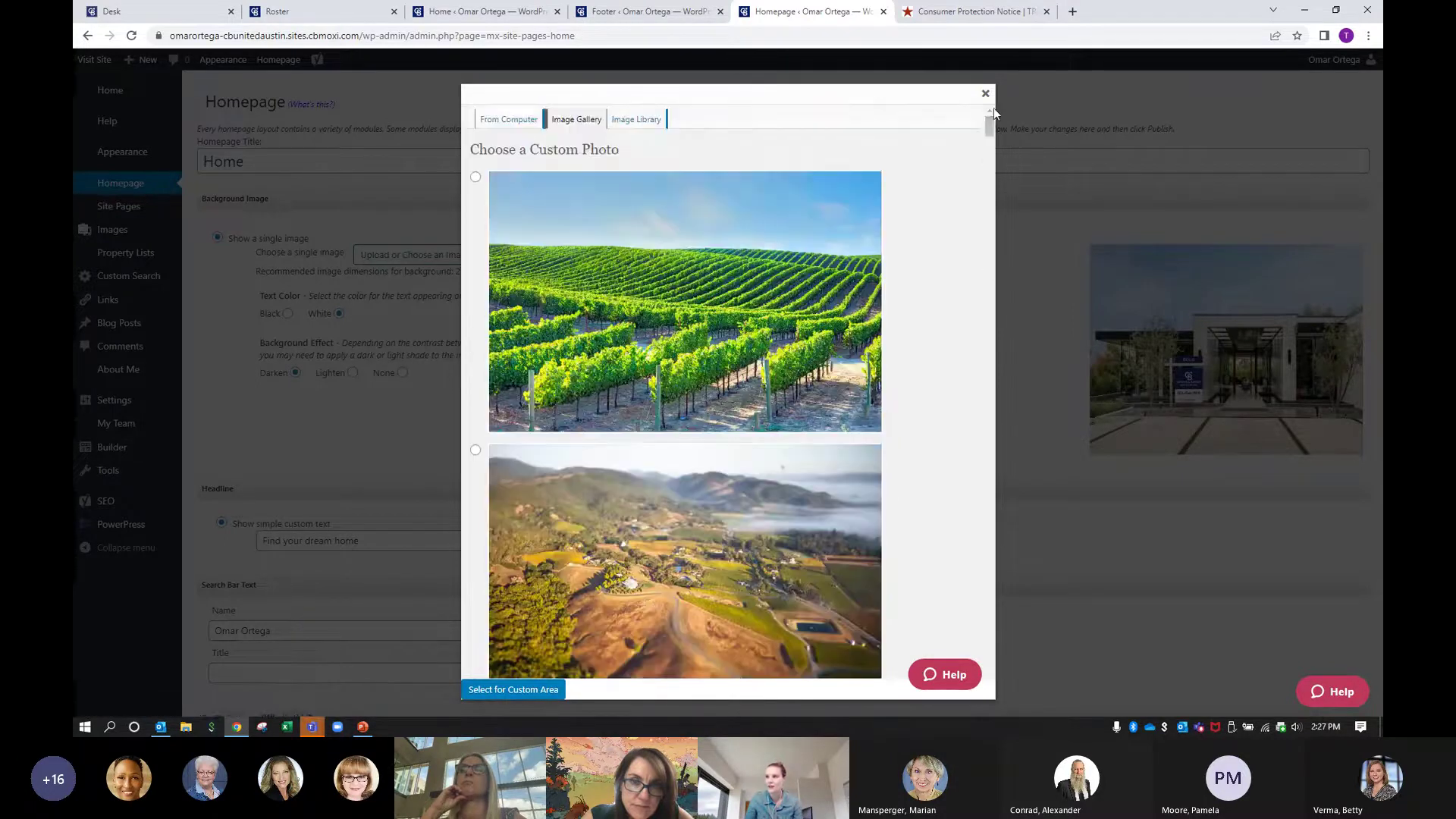
click(645, 122)
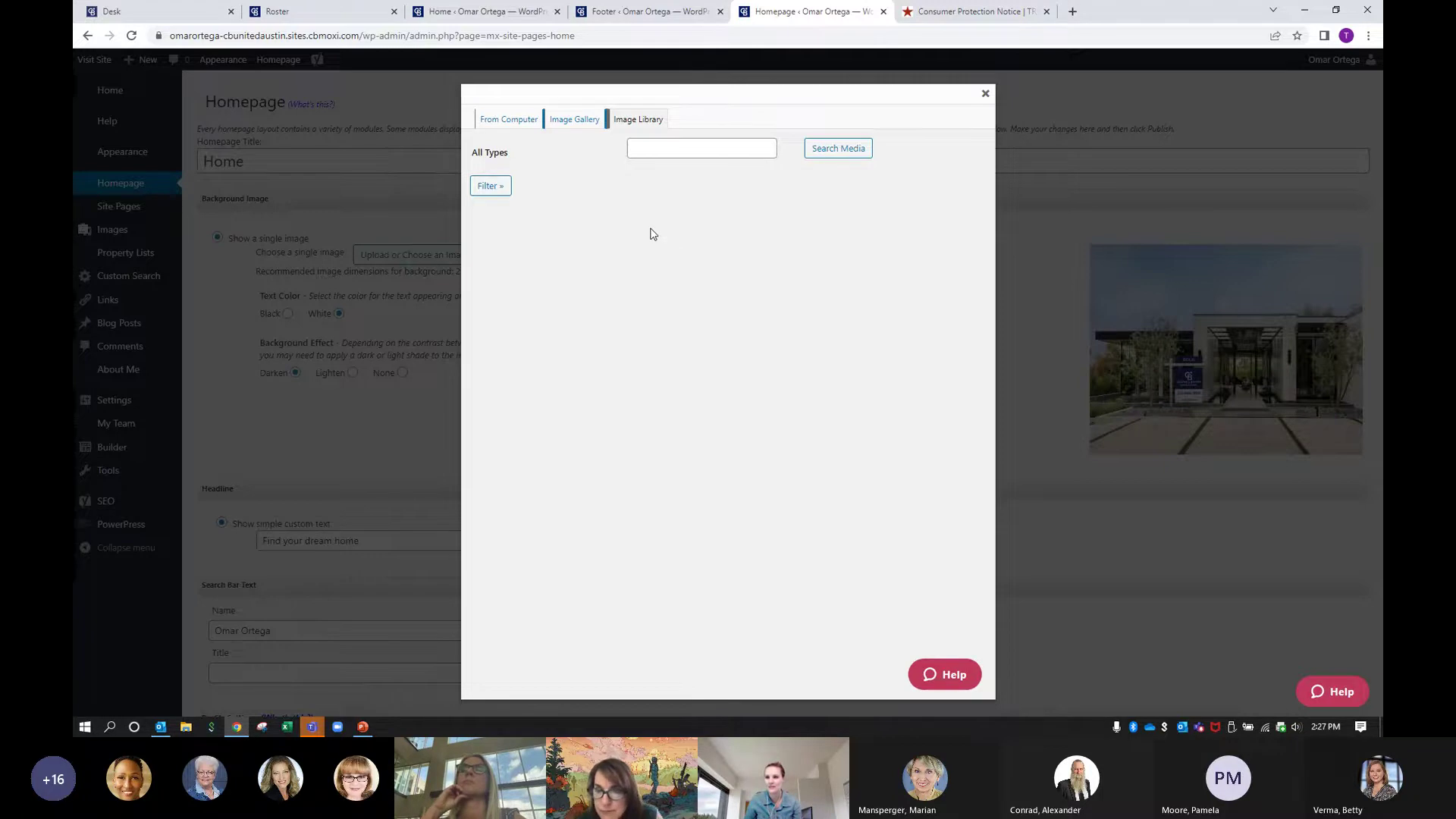
click(984, 94)
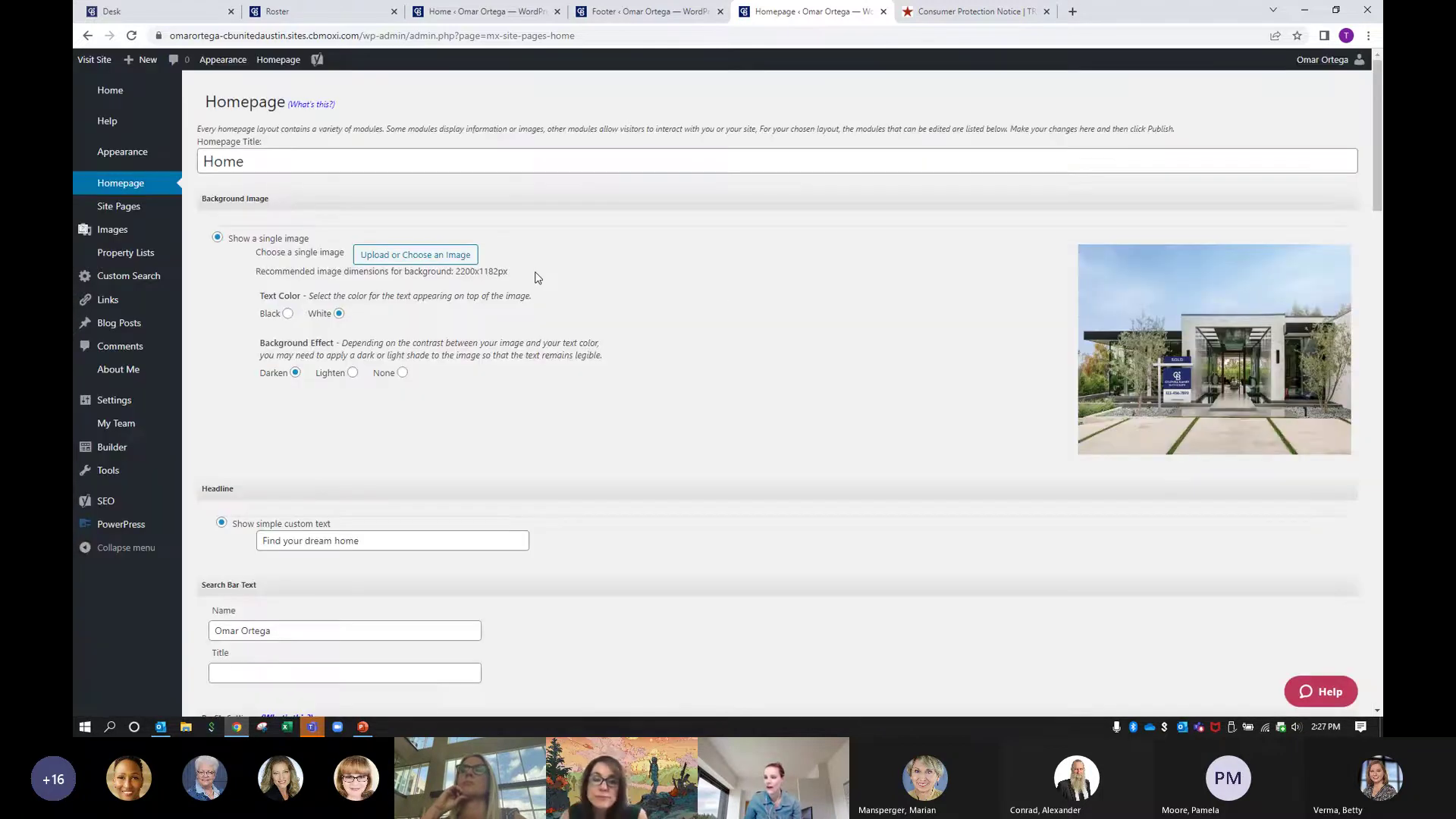
- Review the background image's Text Color and Background Effect options and the custom Headline text field
scroll(1161, 332, down, 1)
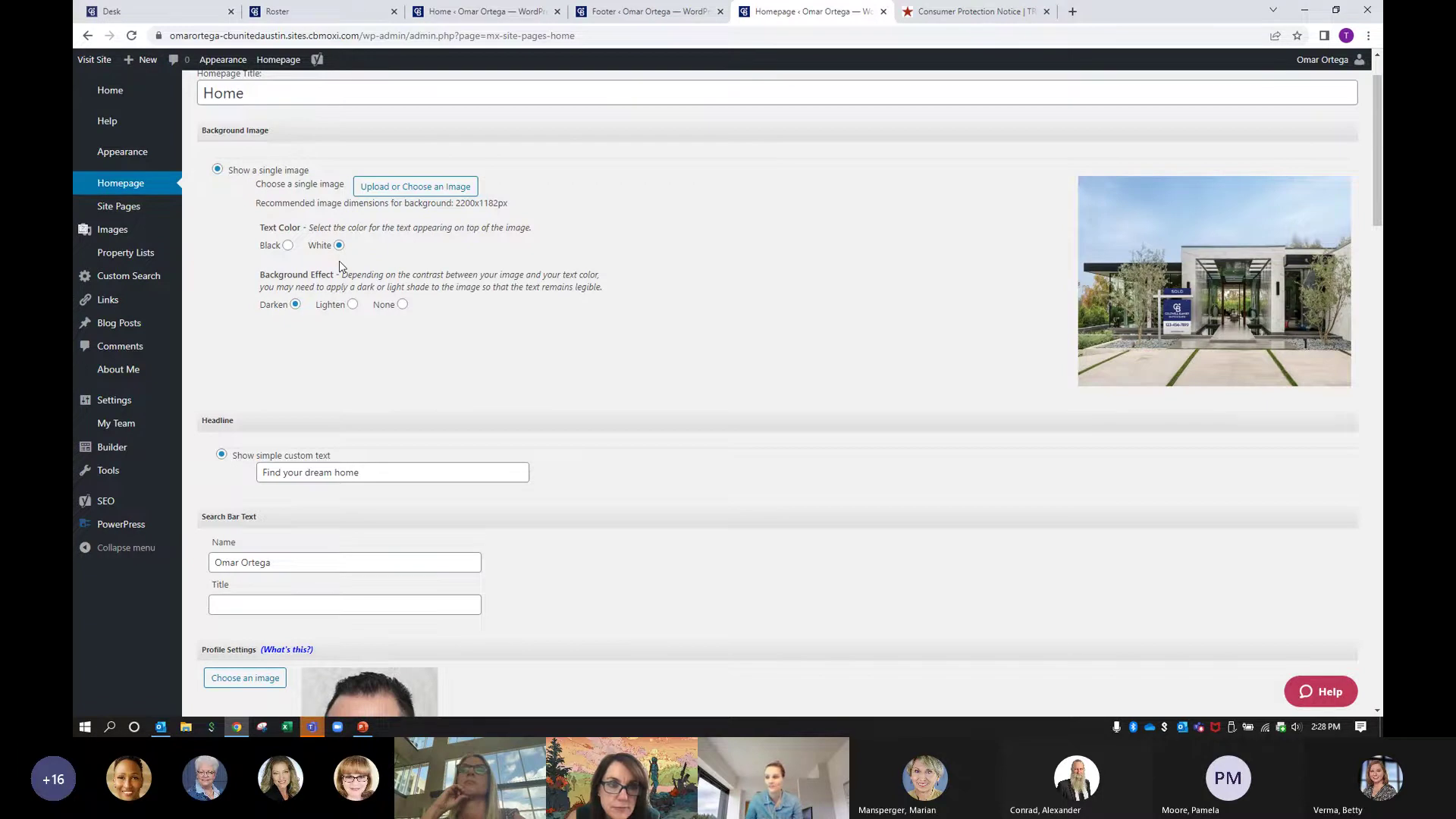
scroll(339, 265, down, 1)
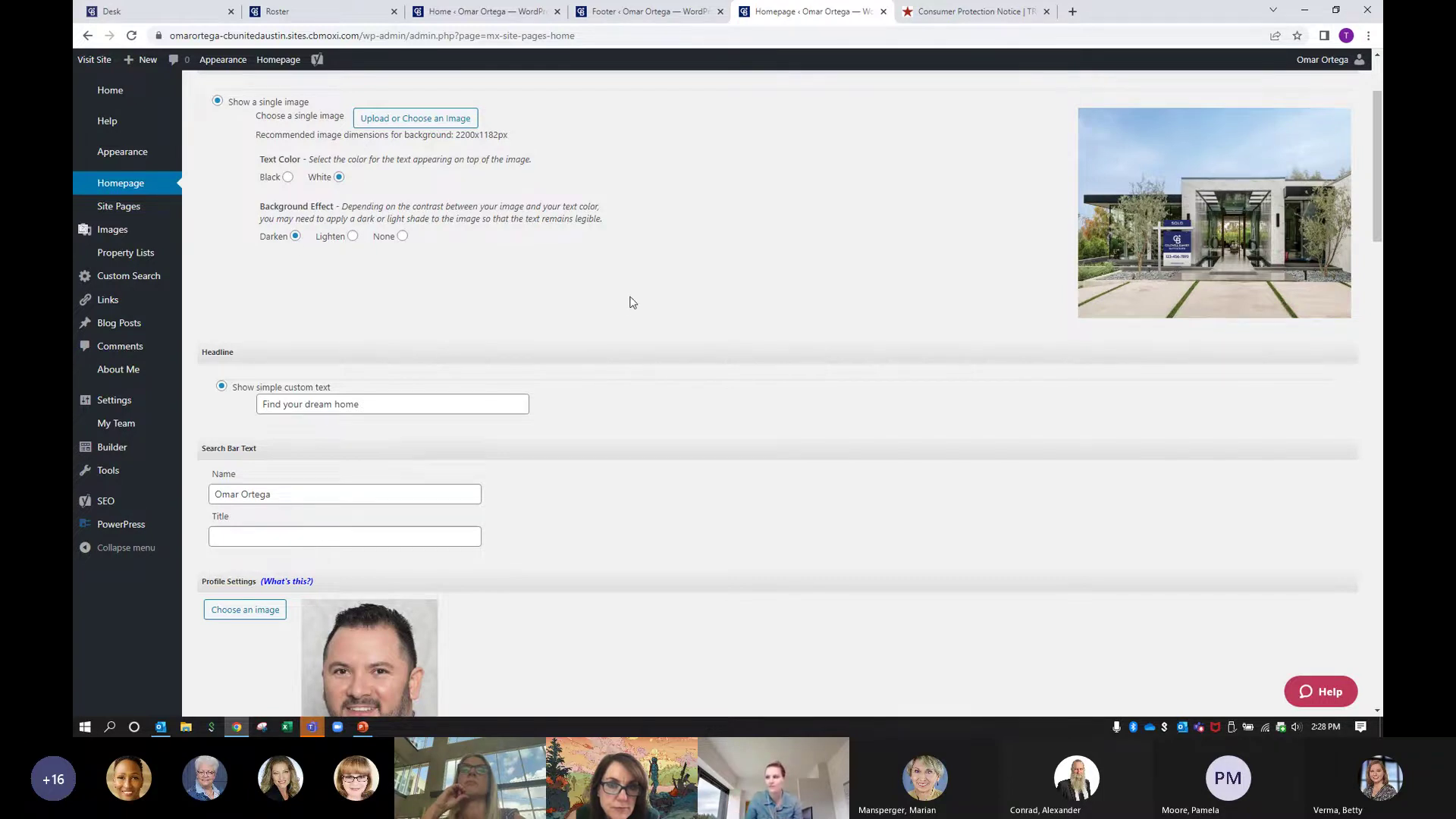
scroll(697, 336, down, 3)
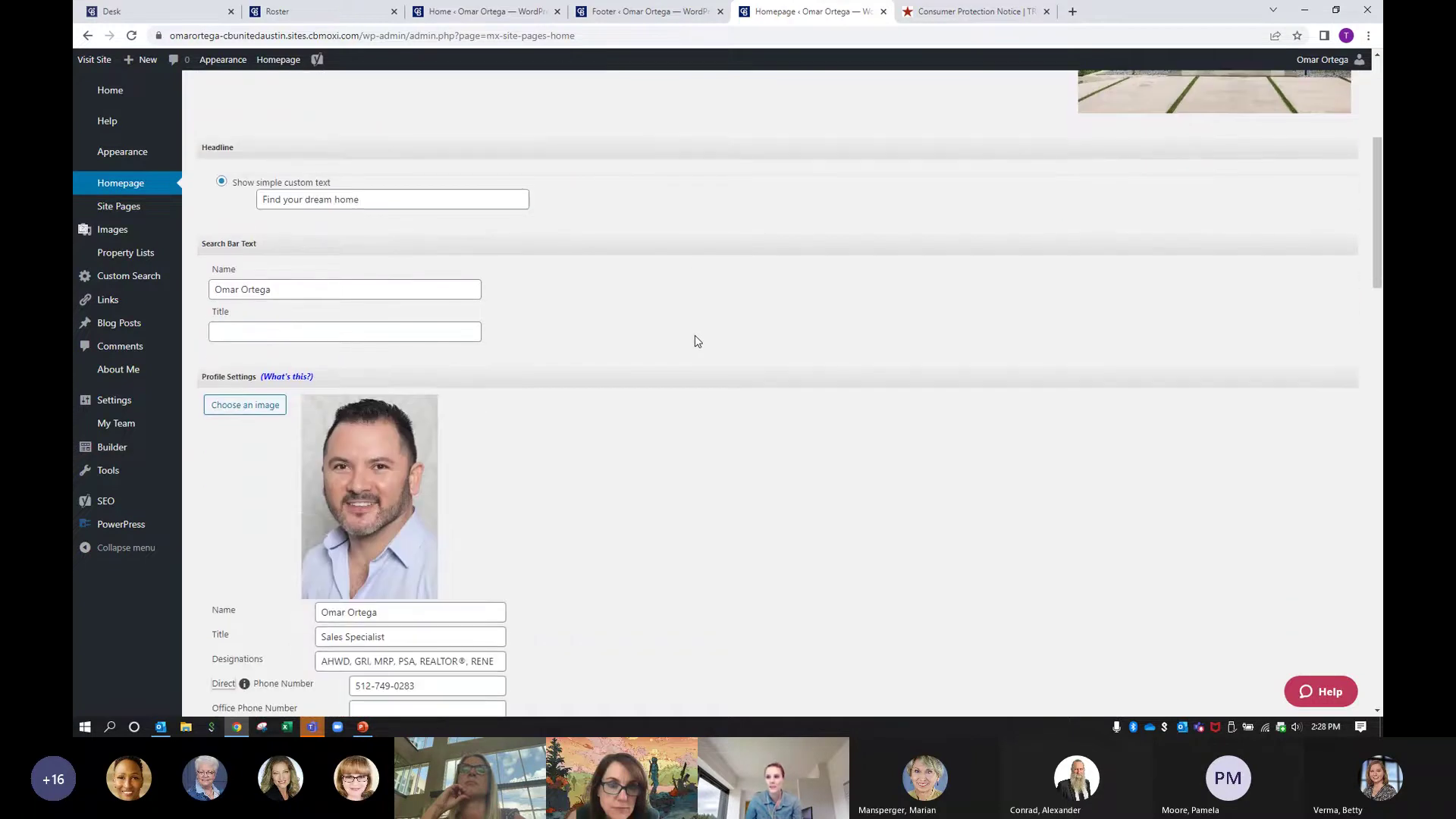
drag(377, 200, 242, 200)
click(640, 176)
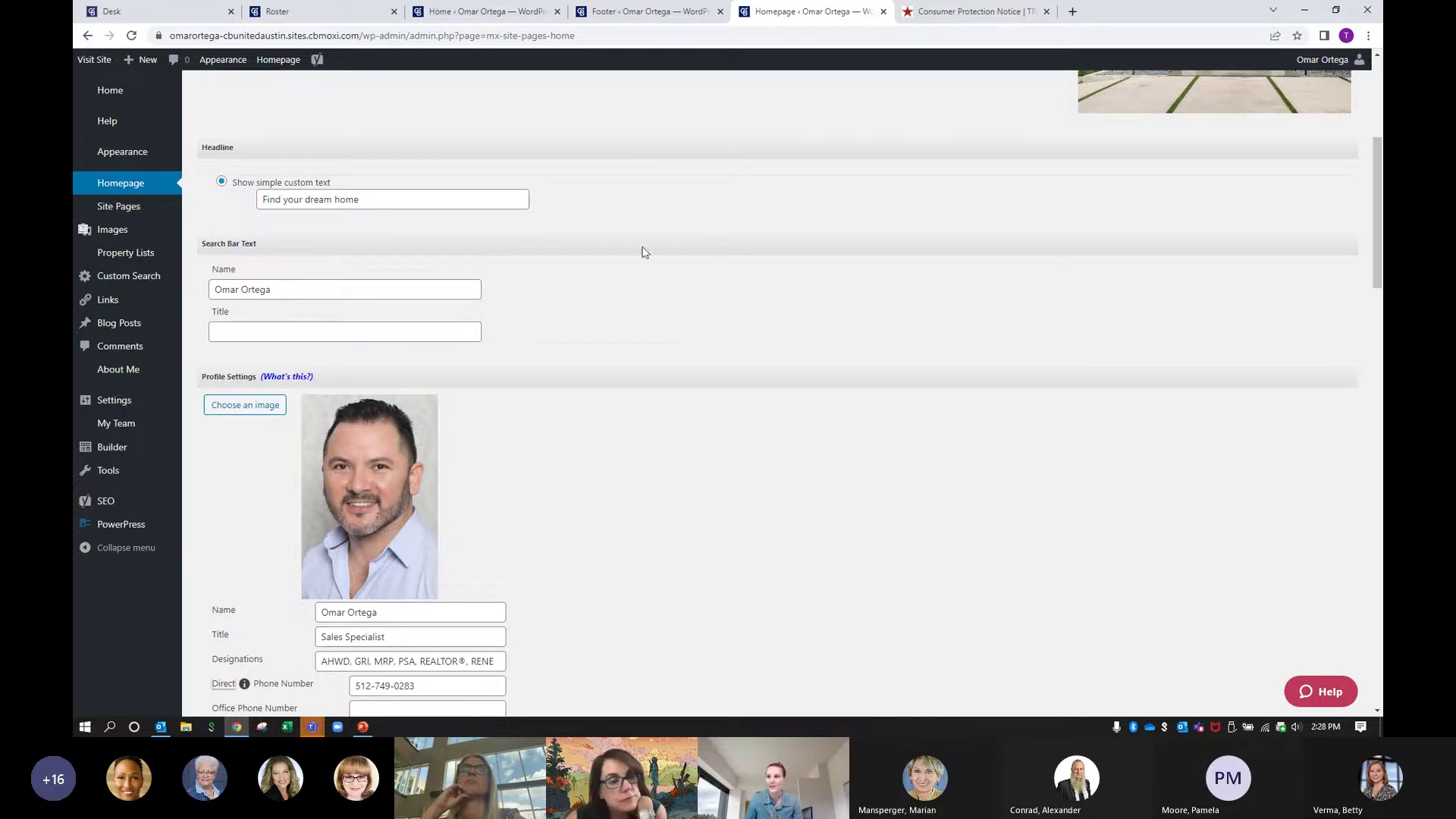
click(507, 200)
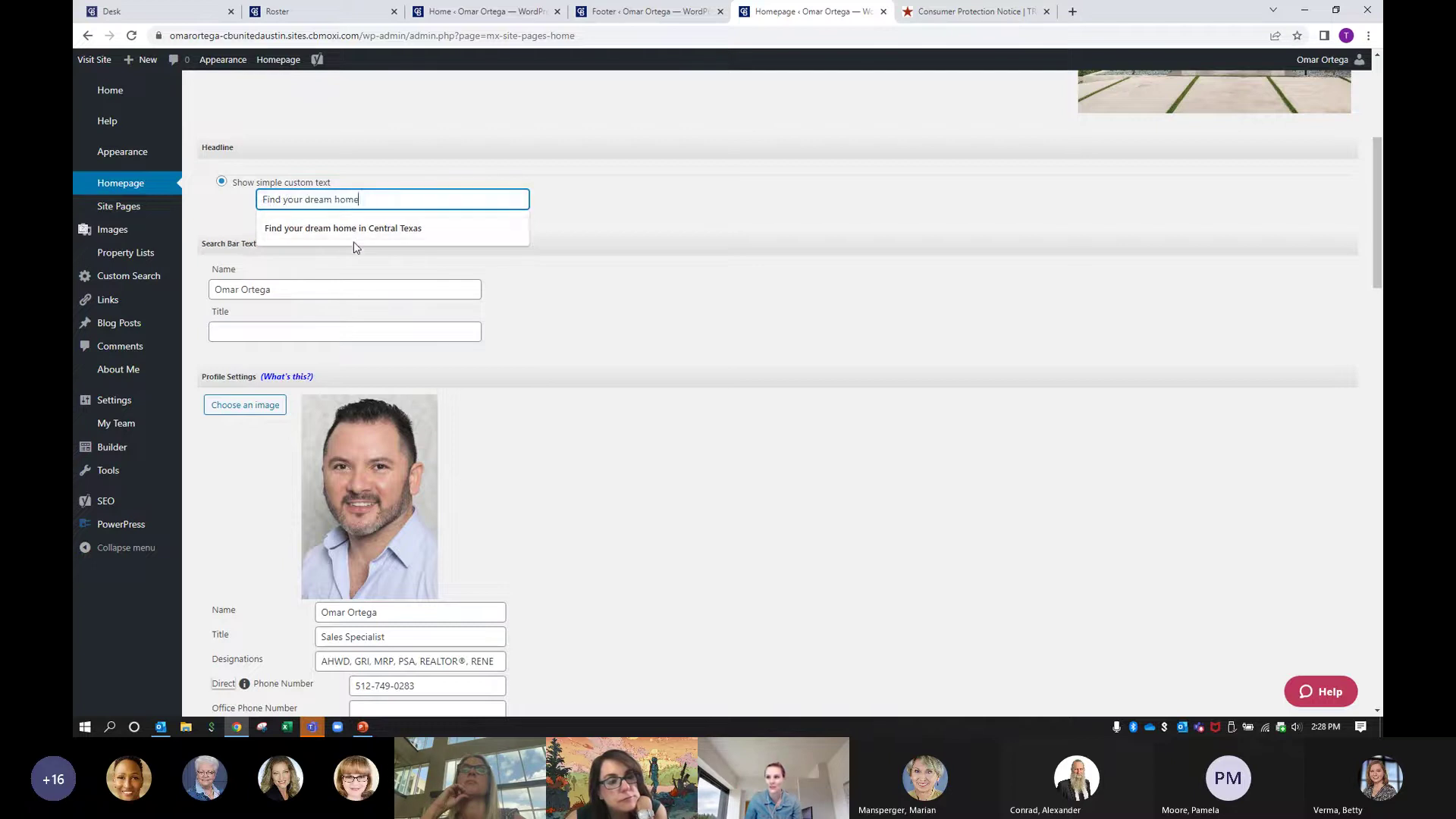
click(587, 155)
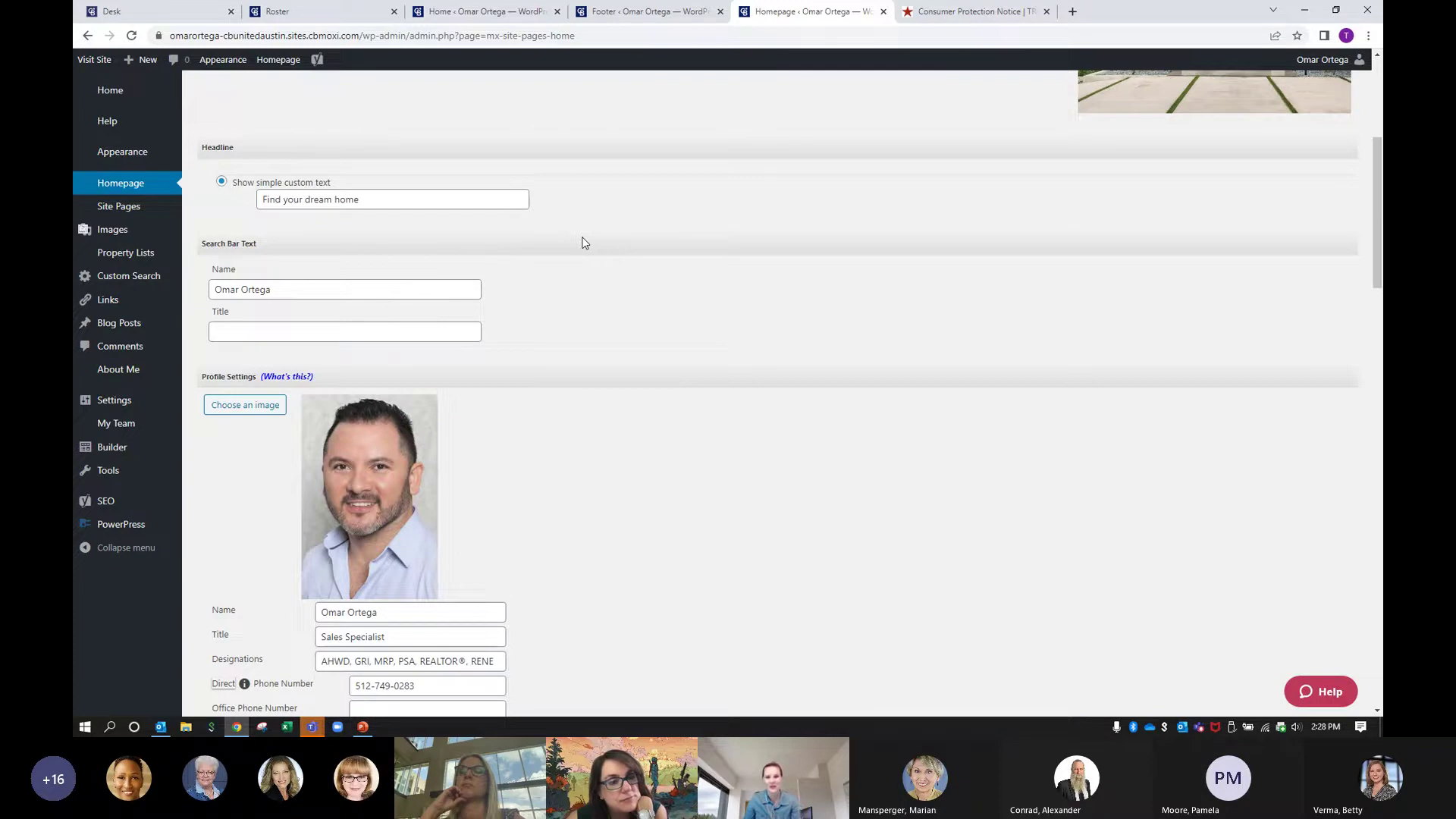
click(406, 201)
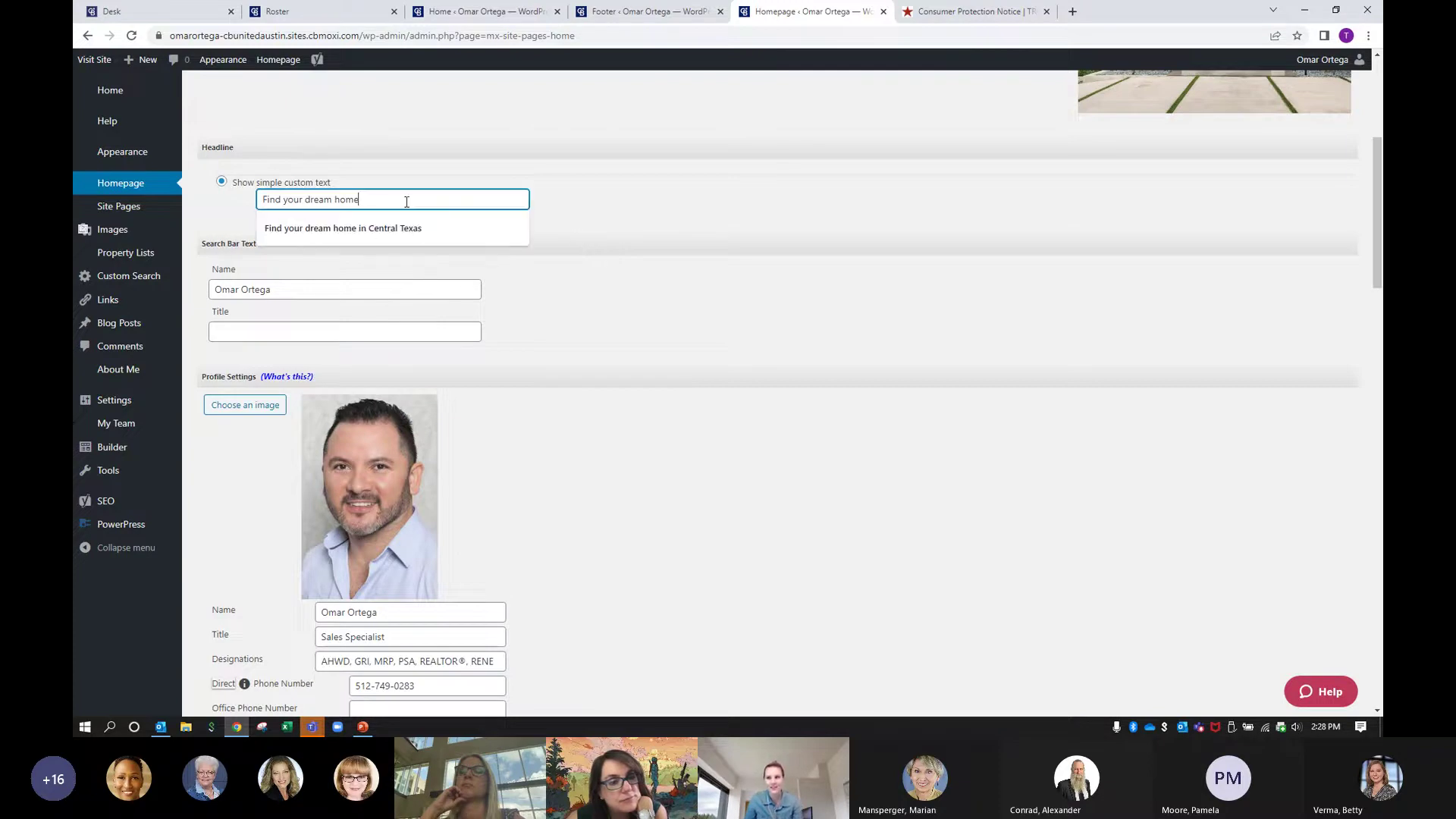
click(642, 194)
- Examine the Search Bar Text fields and the photo and contact details under Profile Settings
scroll(899, 360, down, 1)
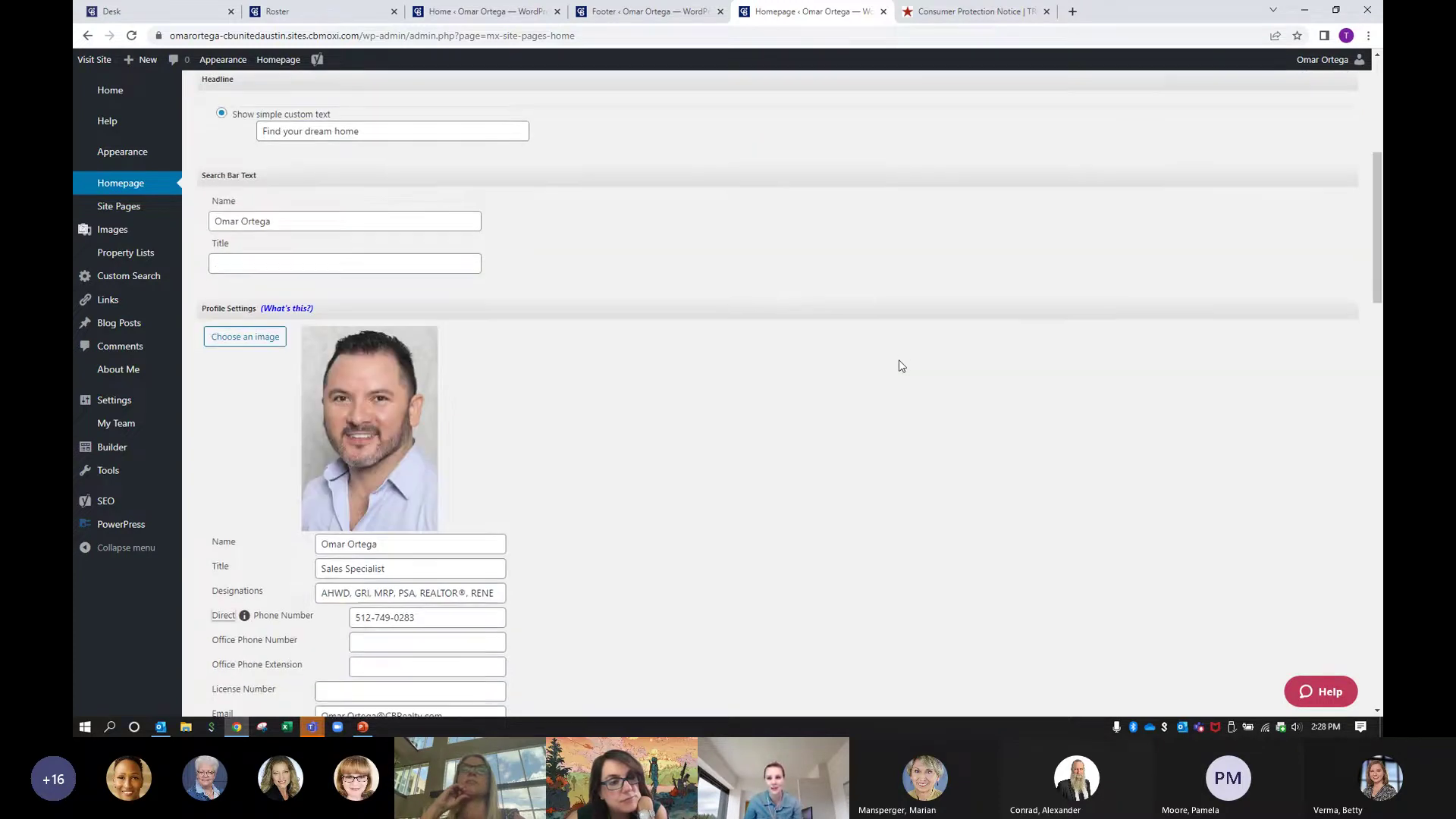
scroll(900, 366, down, 1)
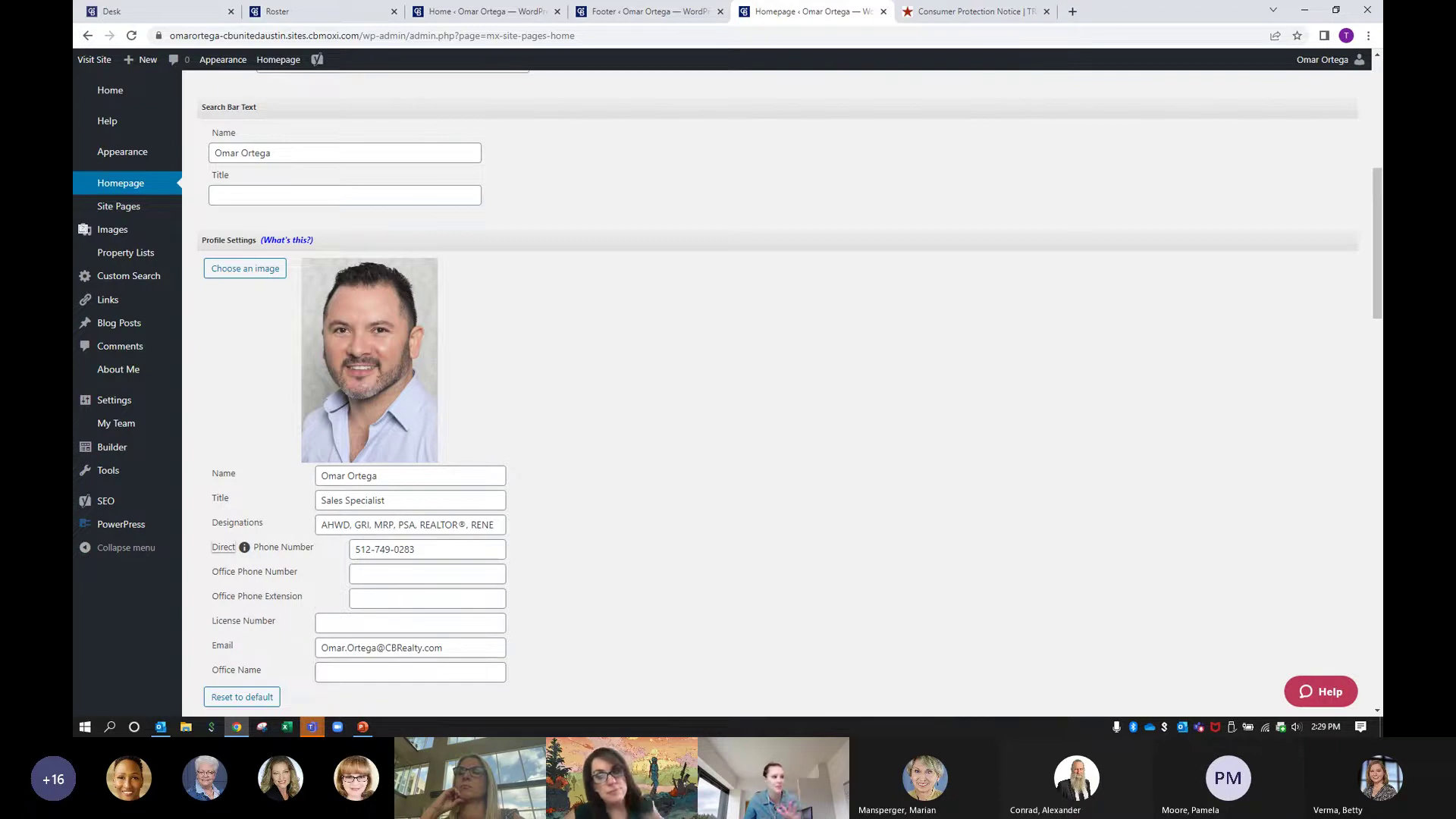
key(alt+Tab)
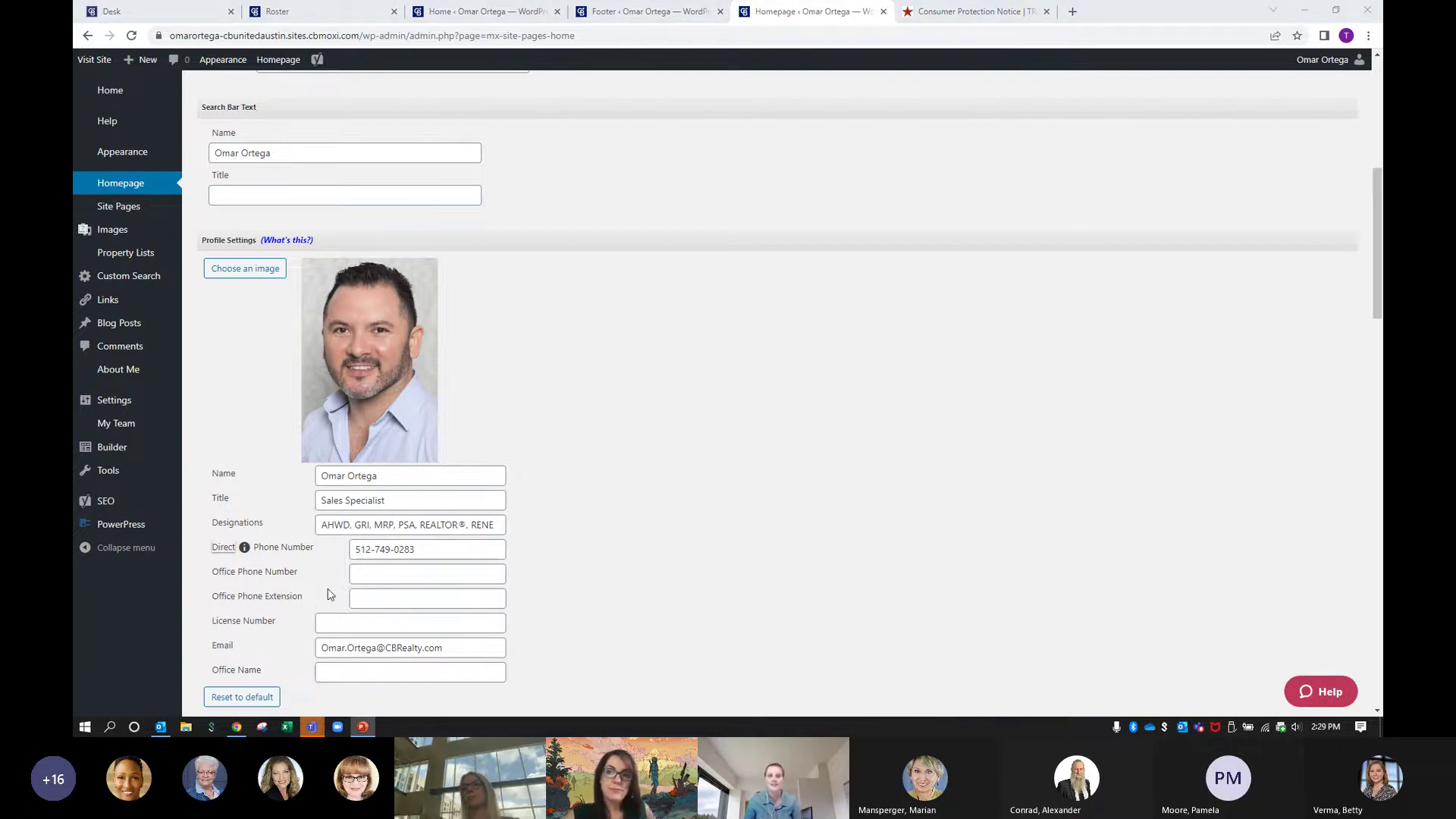
click(633, 519)
scroll(624, 503, down, 2)
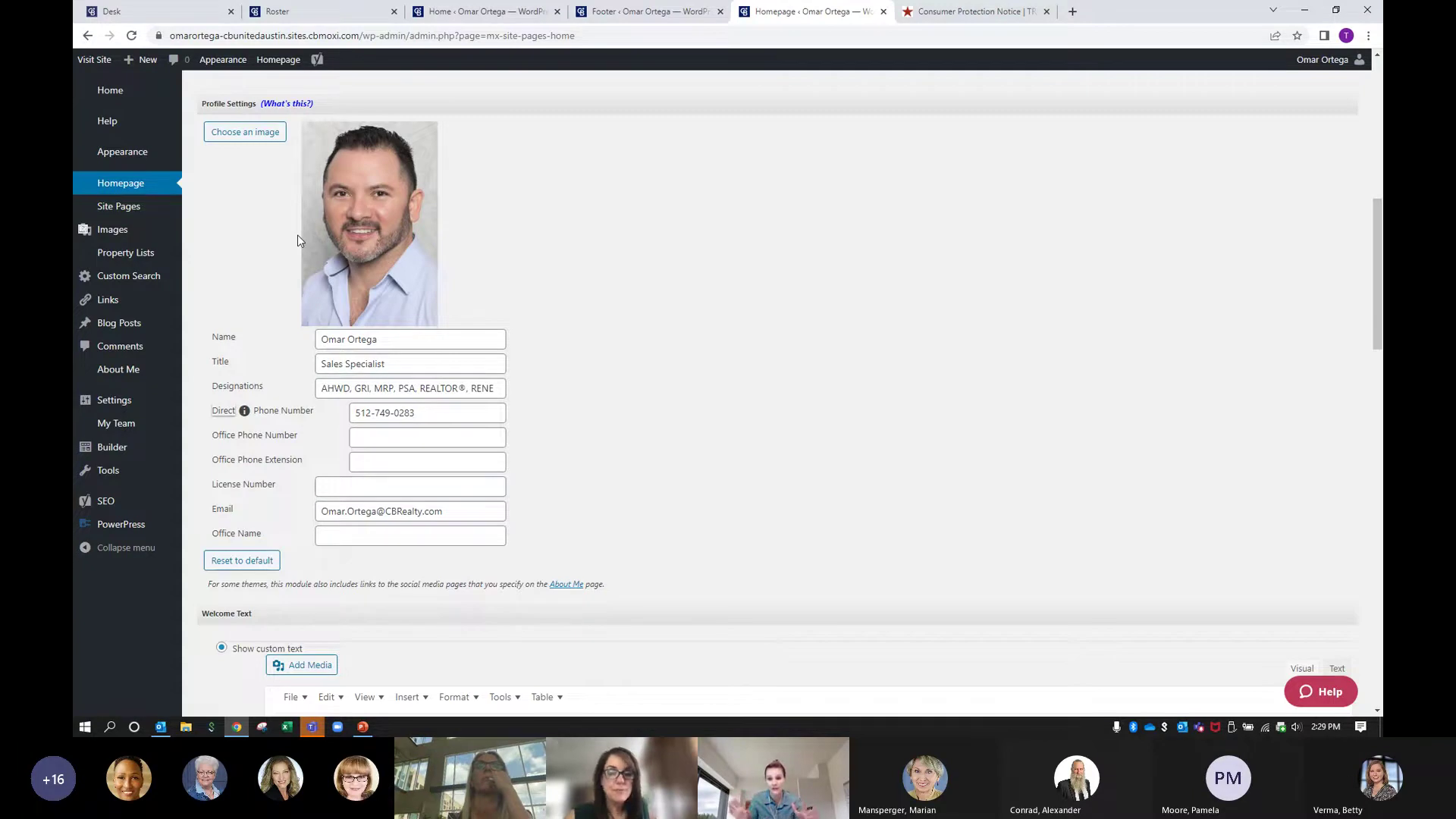
scroll(645, 385, down, 1)
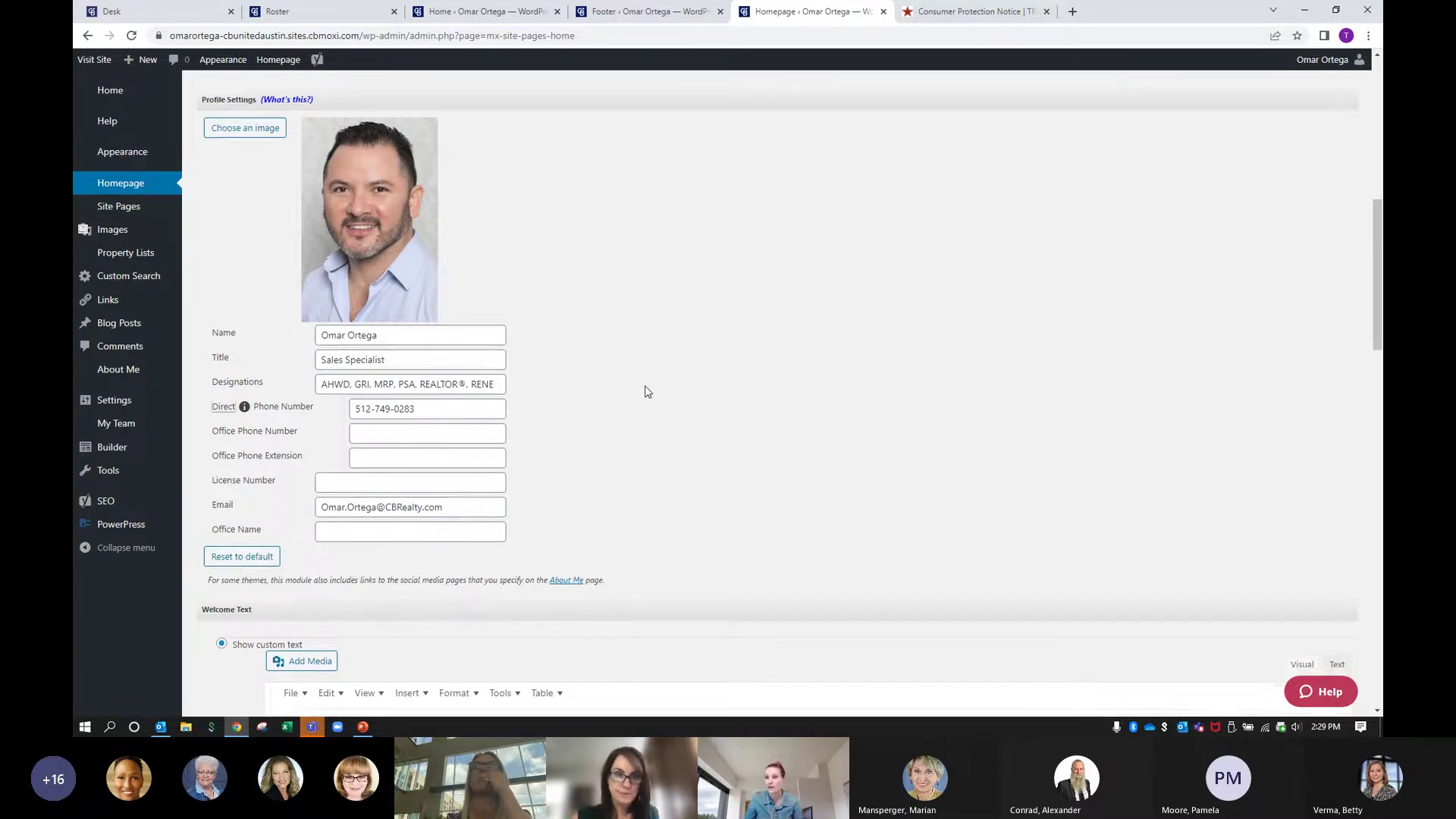
- Go through the profile's Title, Office Phone Number, License Number and Office Name fields
click(411, 299)
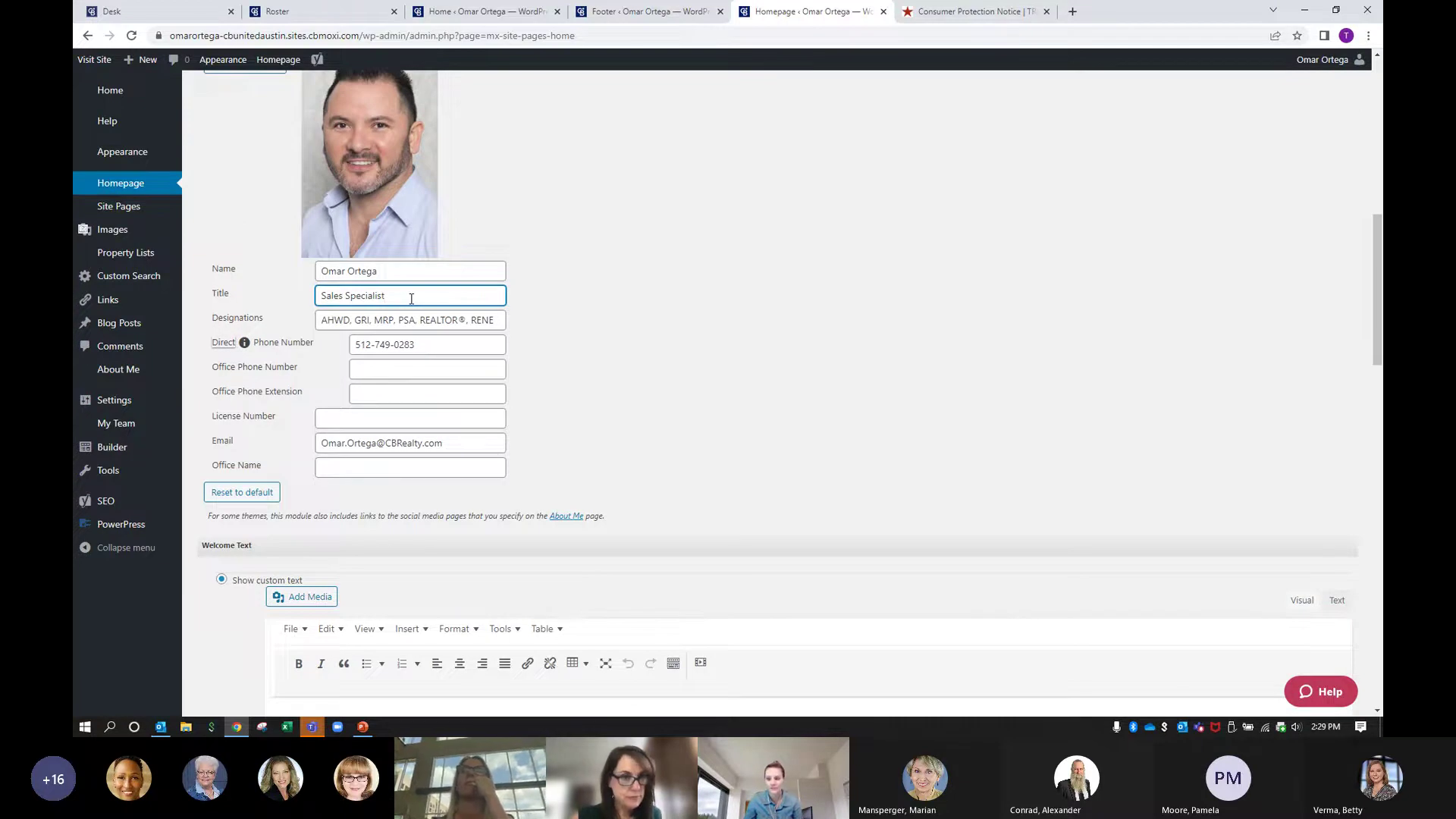
click(655, 366)
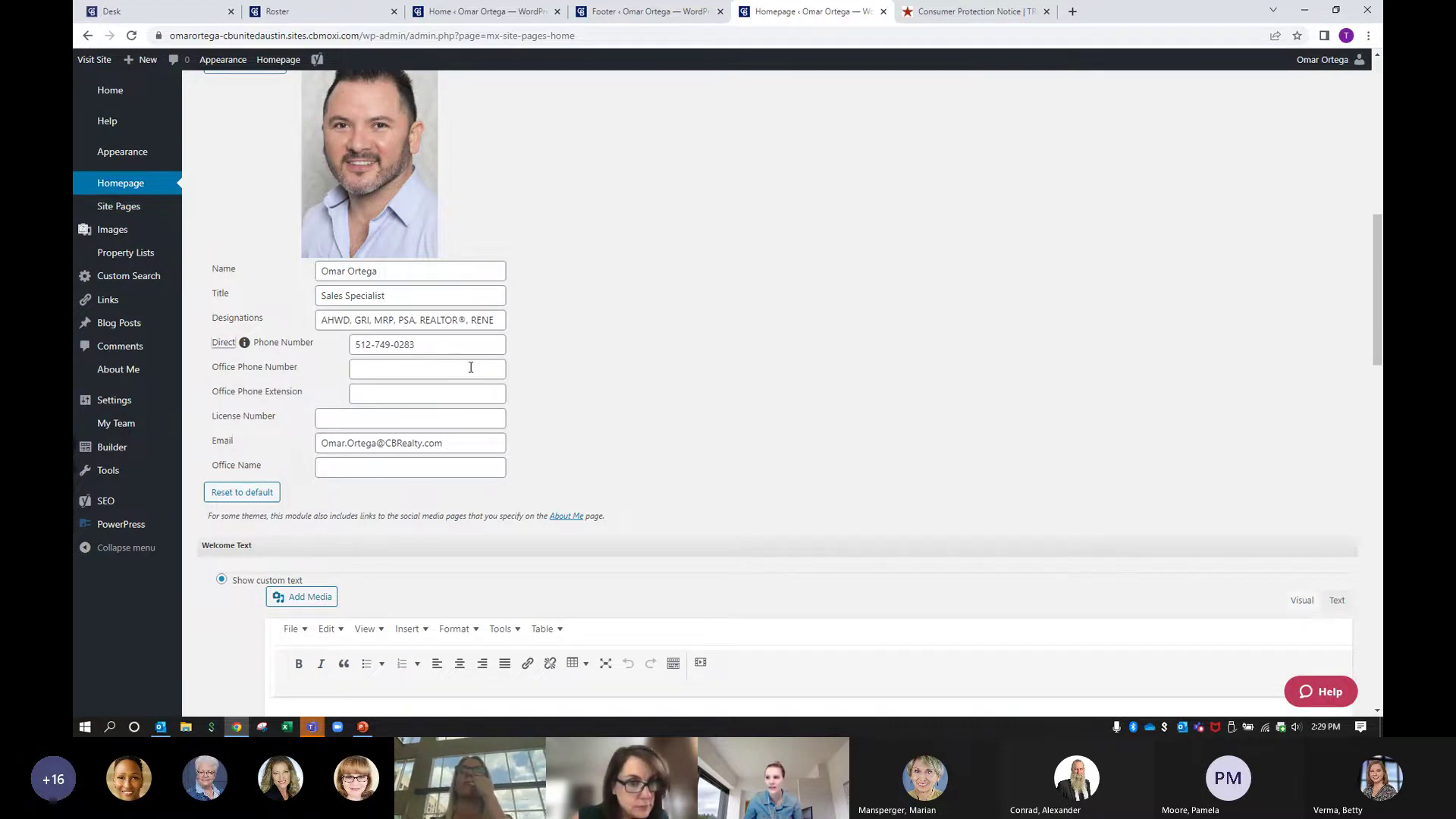
click(386, 371)
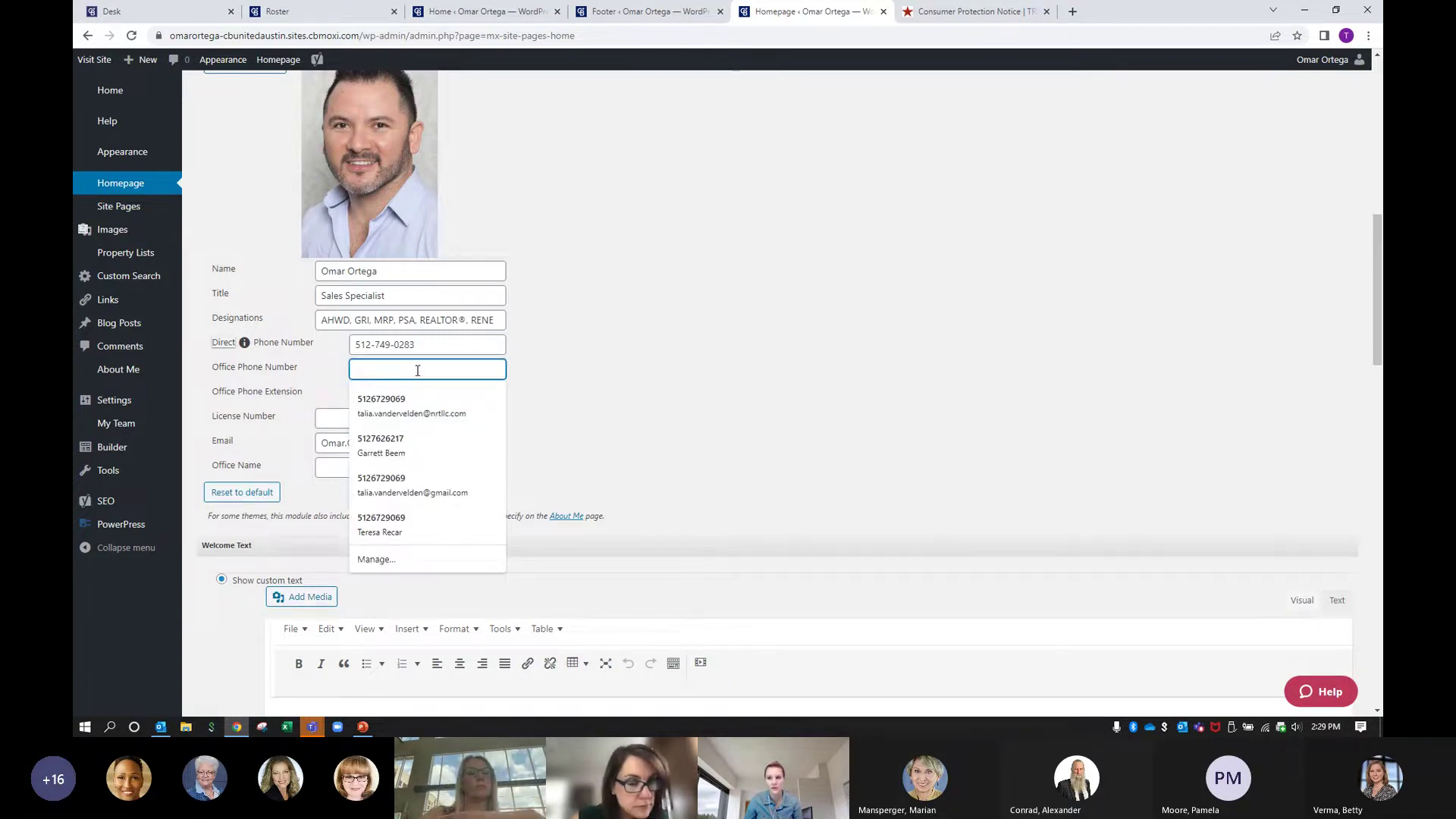
click(612, 372)
click(366, 425)
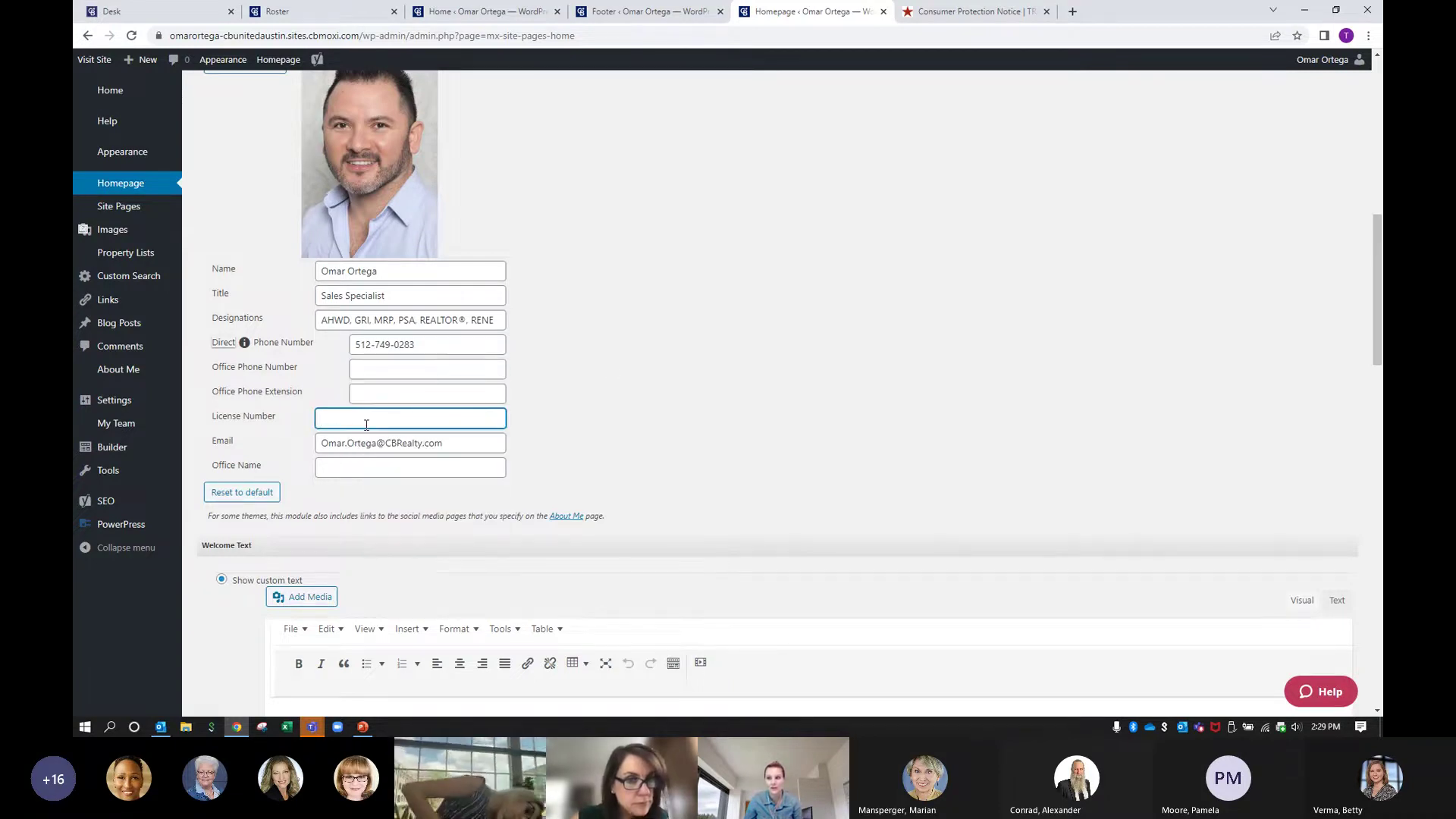
click(472, 464)
click(777, 408)
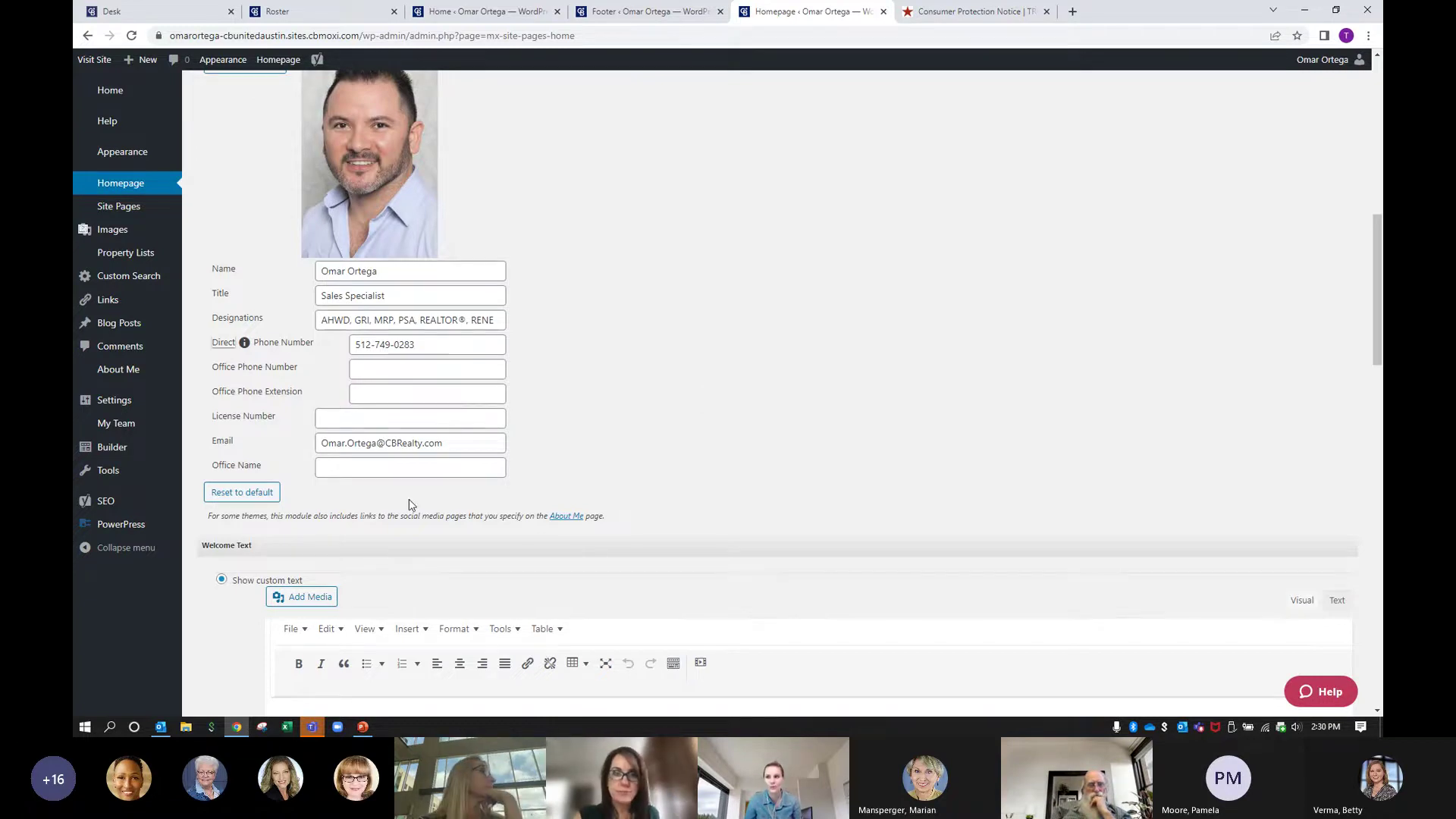
- Check the License Number field again and look over the whole Profile Settings section
scroll(655, 398, down, 1)
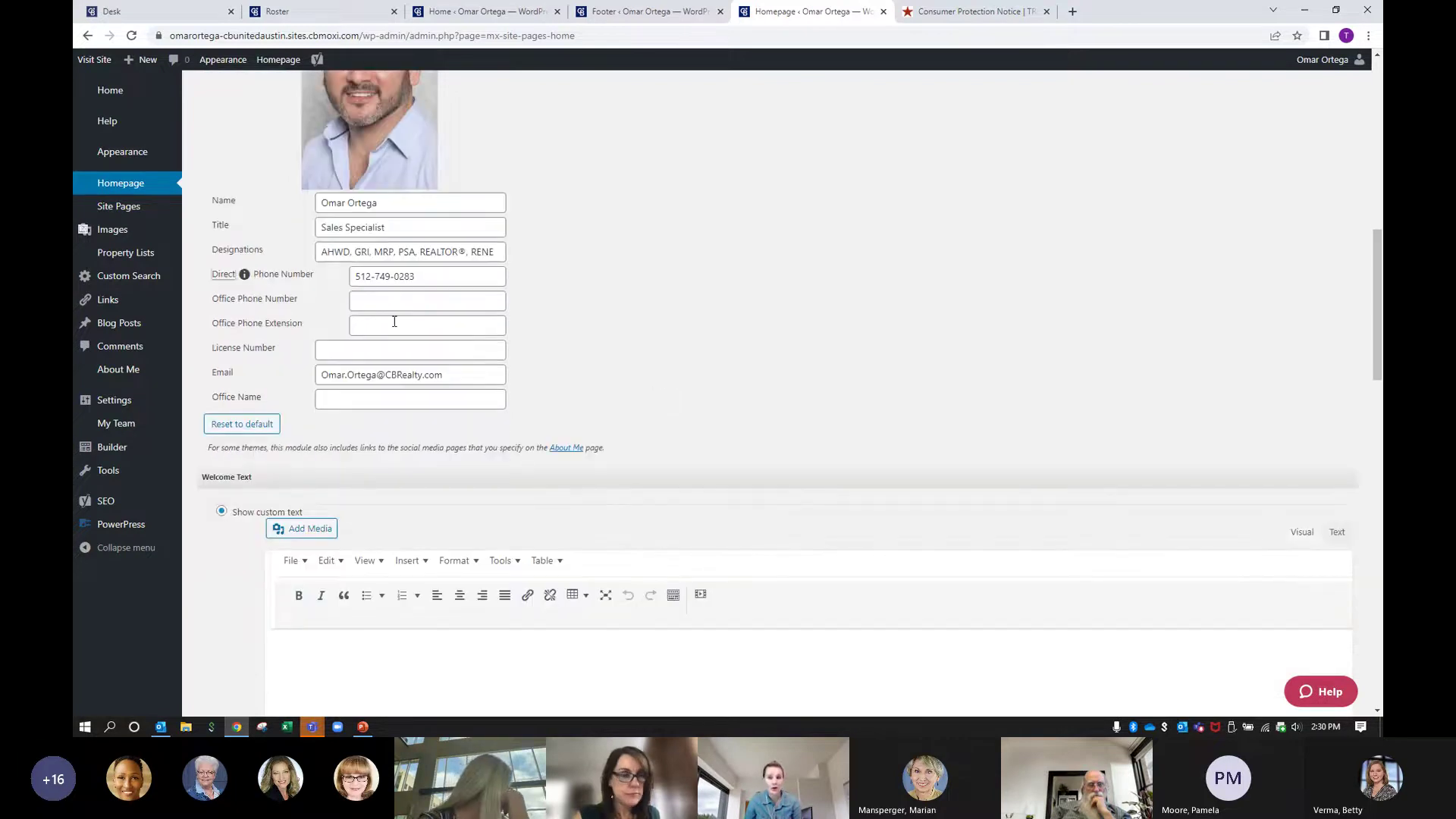
click(349, 350)
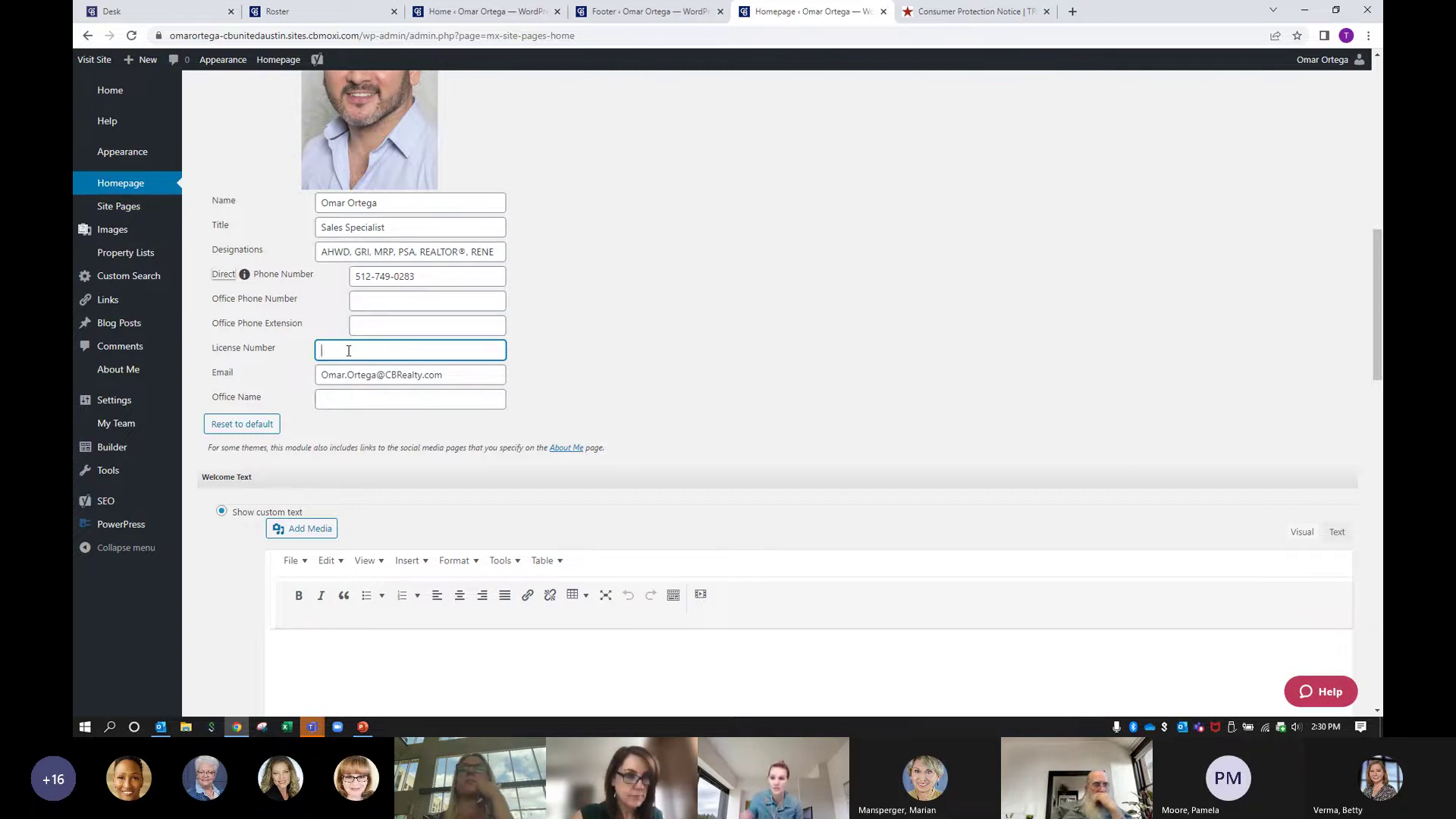
click(637, 305)
scroll(639, 310, up, 3)
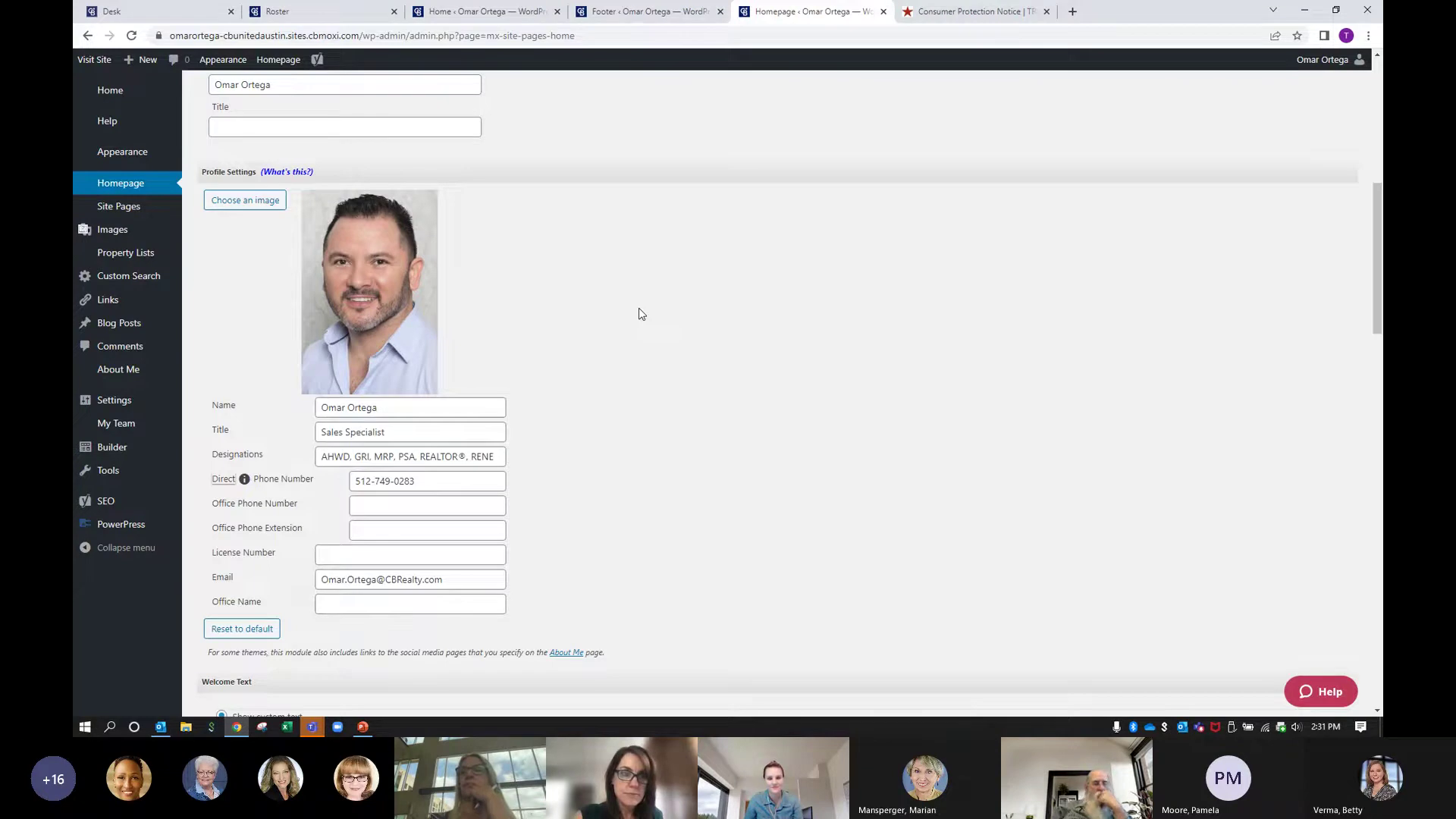
scroll(638, 313, down, 1)
scroll(680, 377, down, 1)
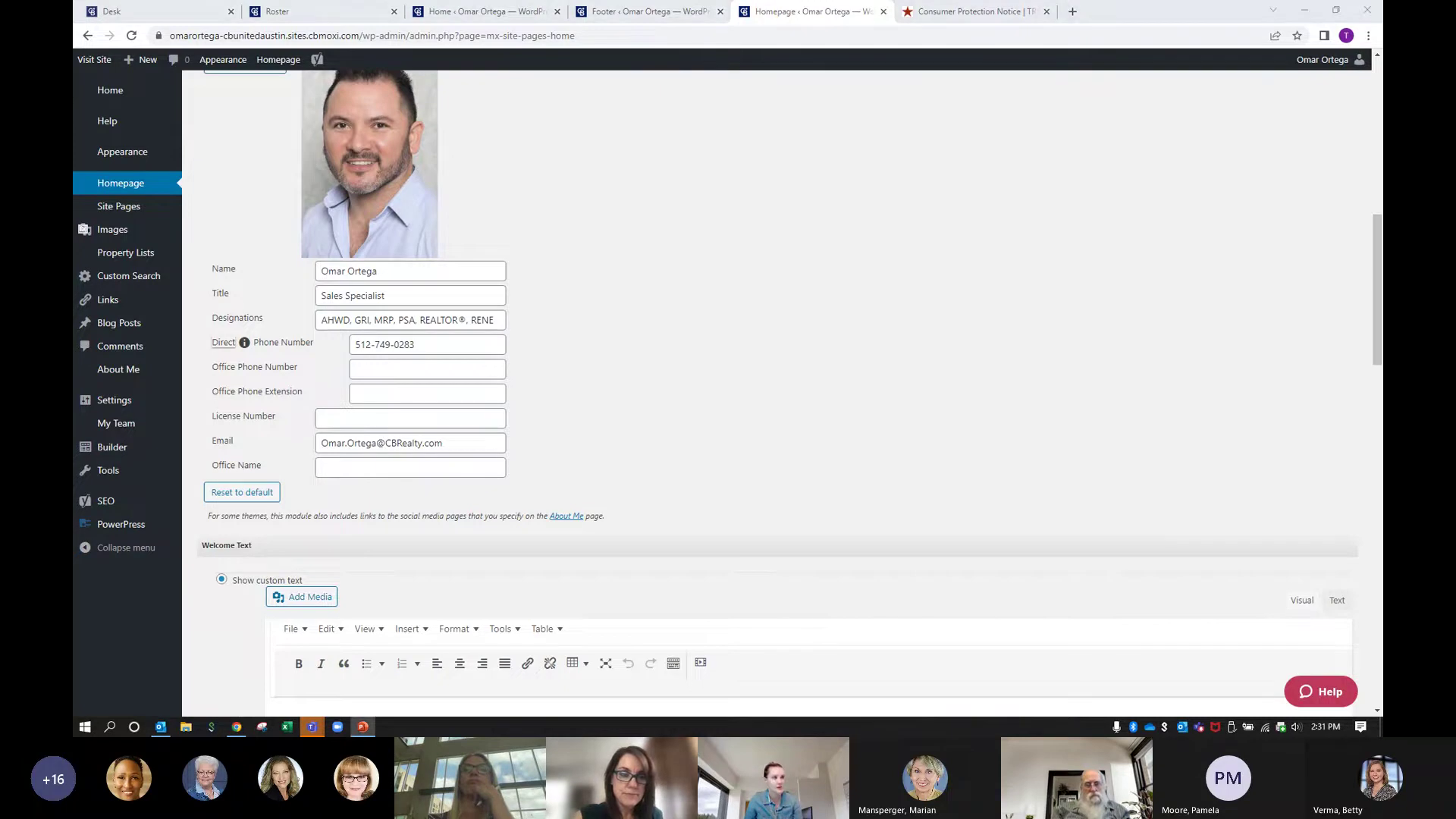
- Look at the Welcome Text section, view the live site's profile and Featured Properties area, and return to the homepage settings
scroll(773, 317, down, 5)
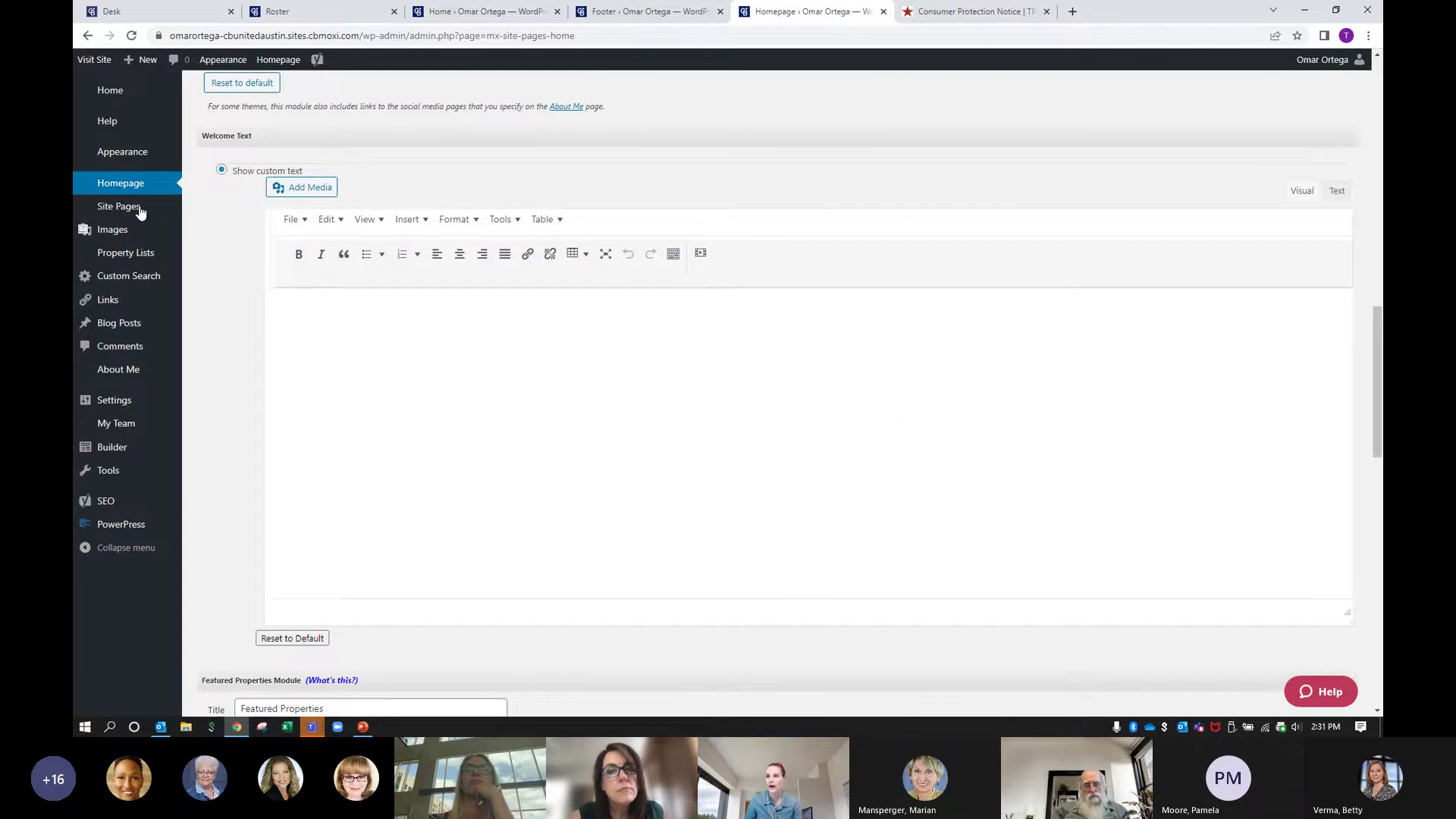
click(94, 60)
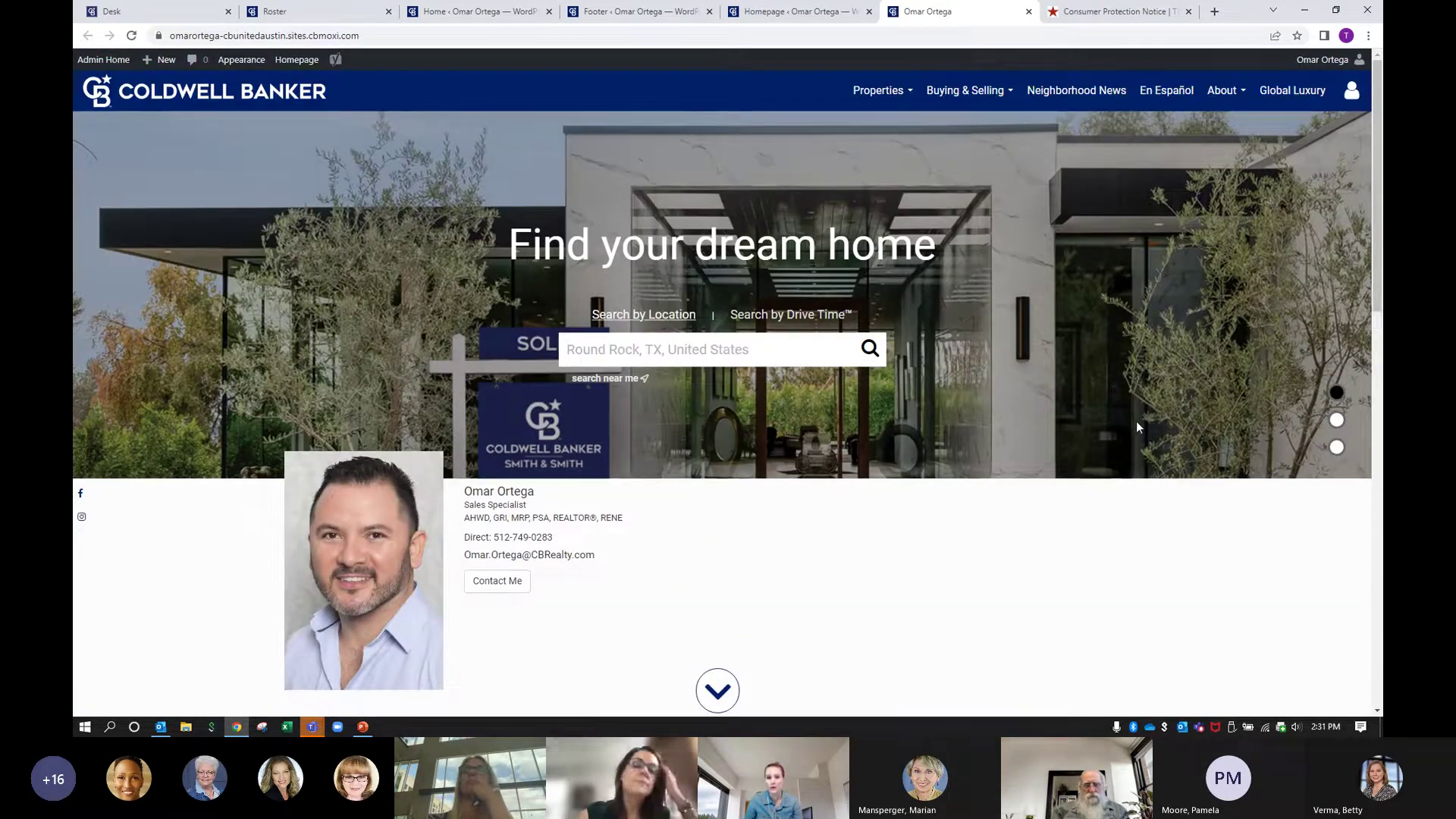
scroll(1137, 423, down, 2)
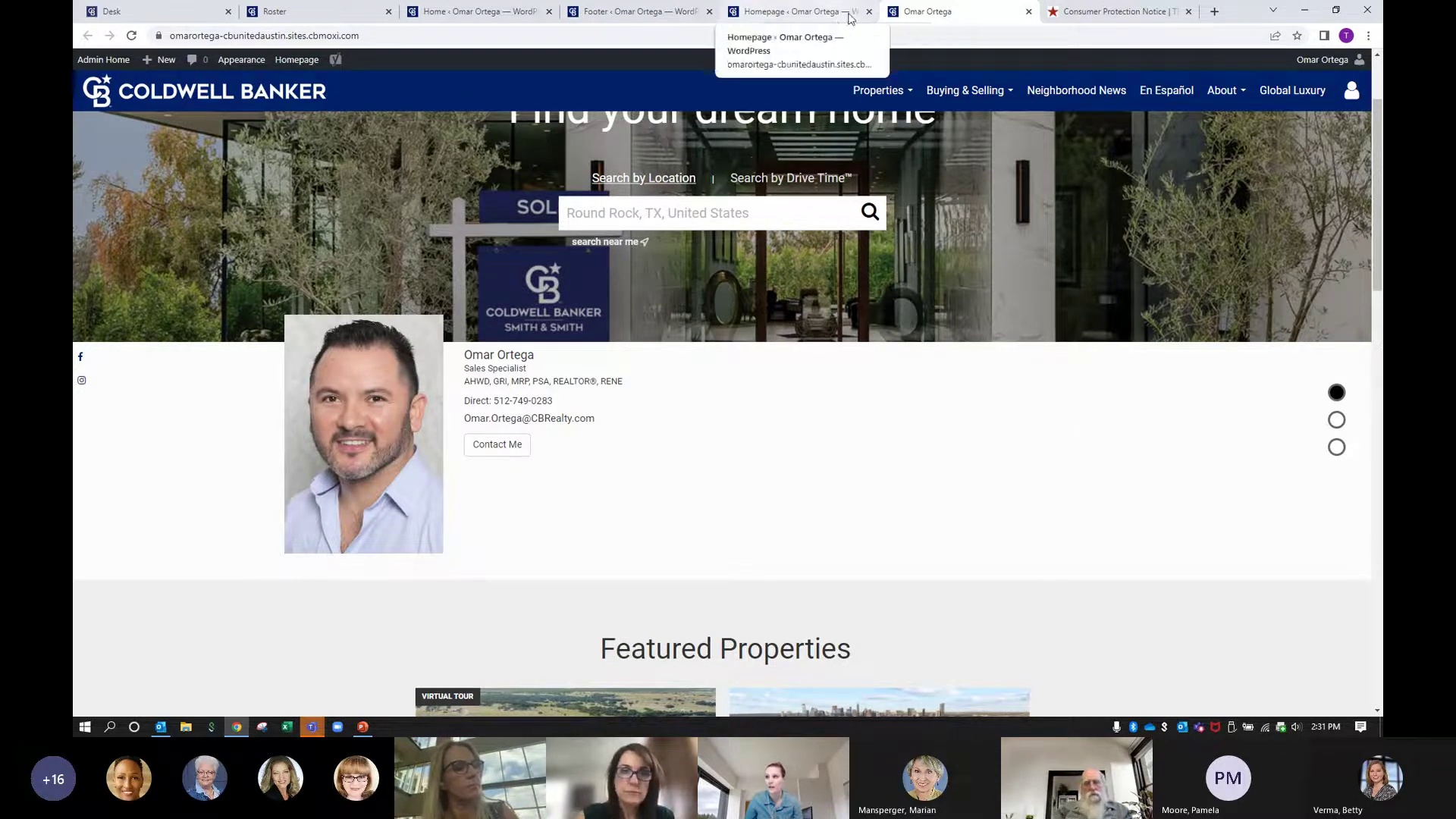
click(793, 18)
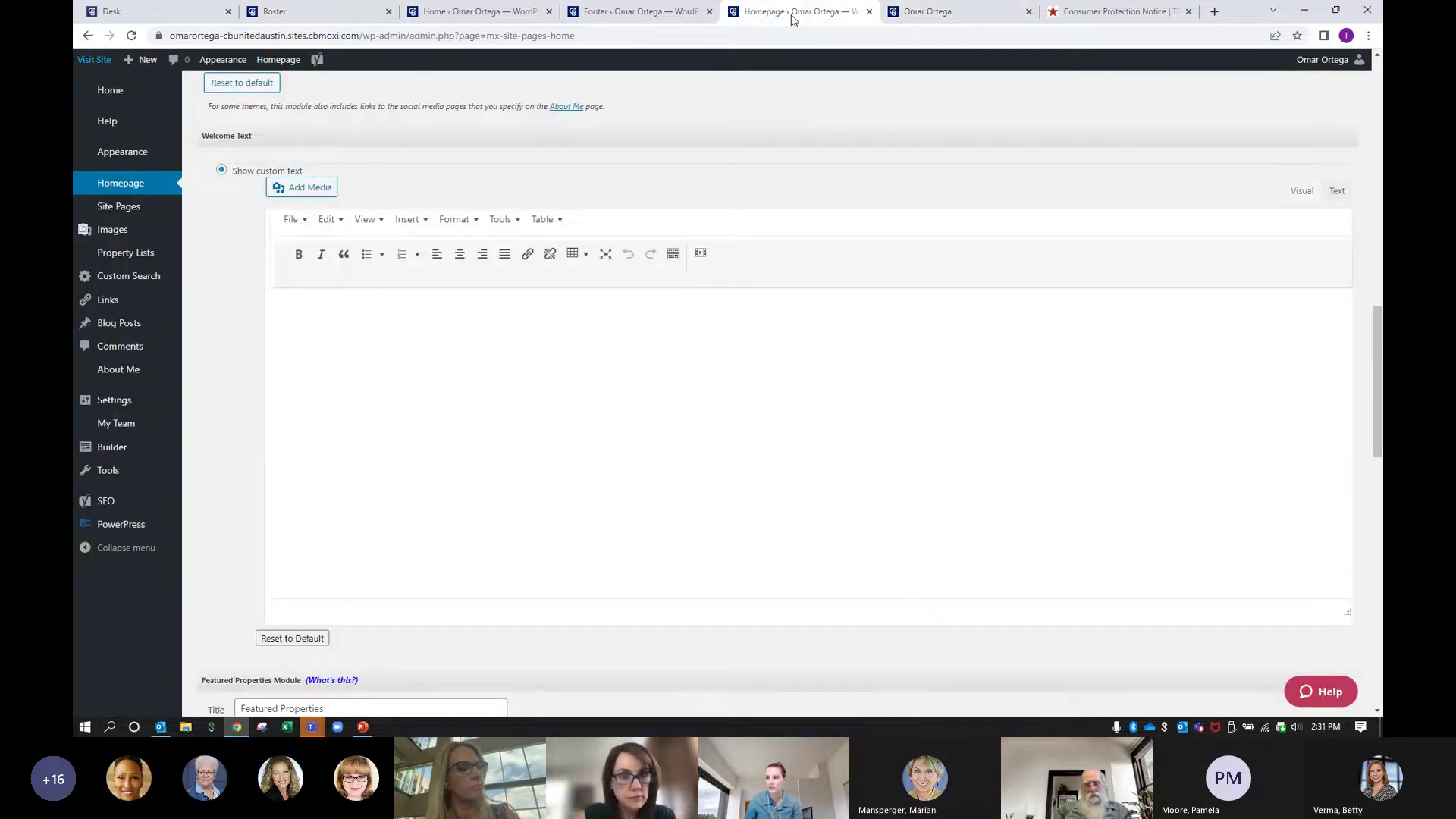
- Look at the Welcome Text editor and its Add Media options, closing the media window without adding anything
click(410, 347)
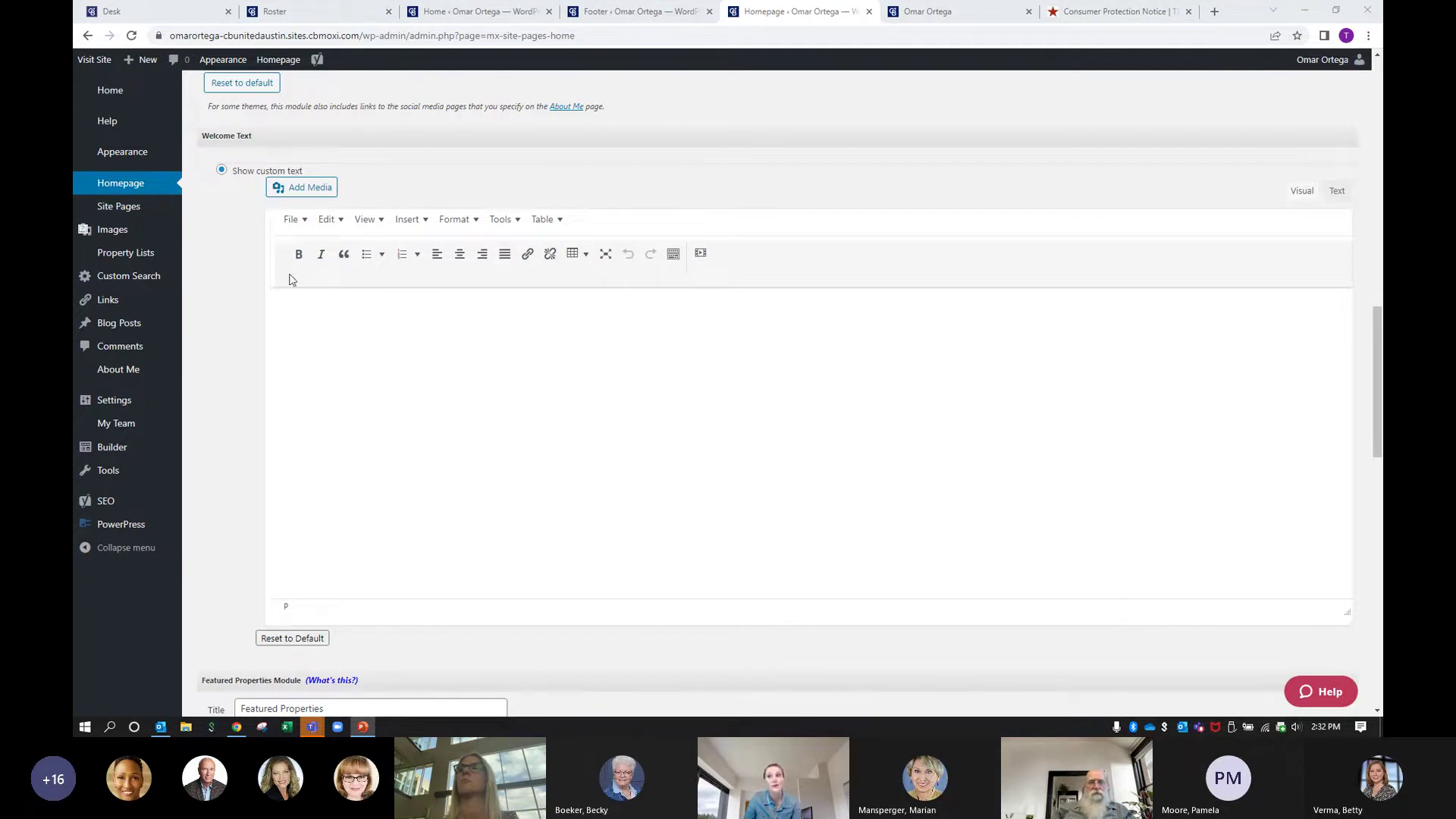
click(317, 191)
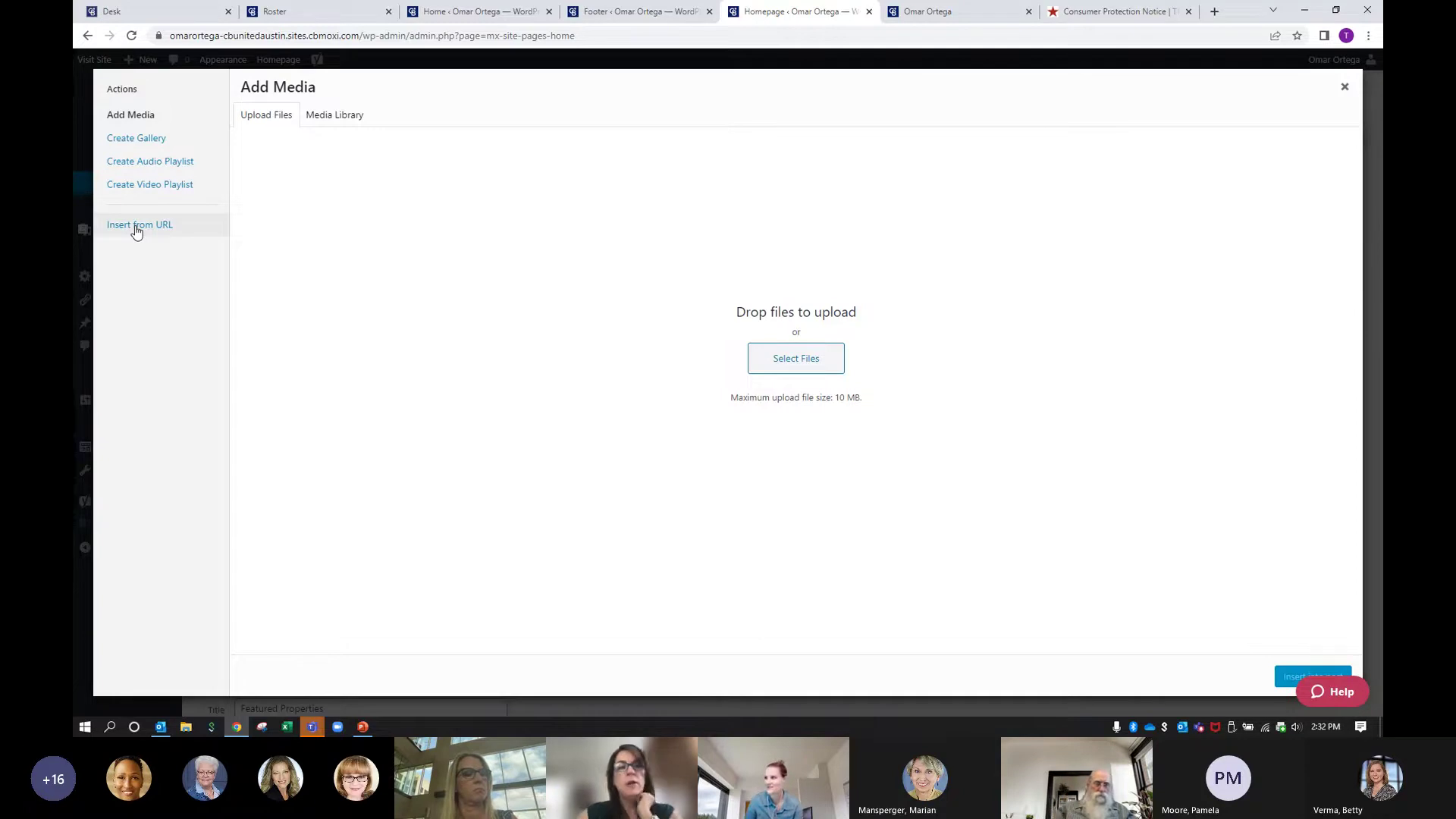
click(1341, 85)
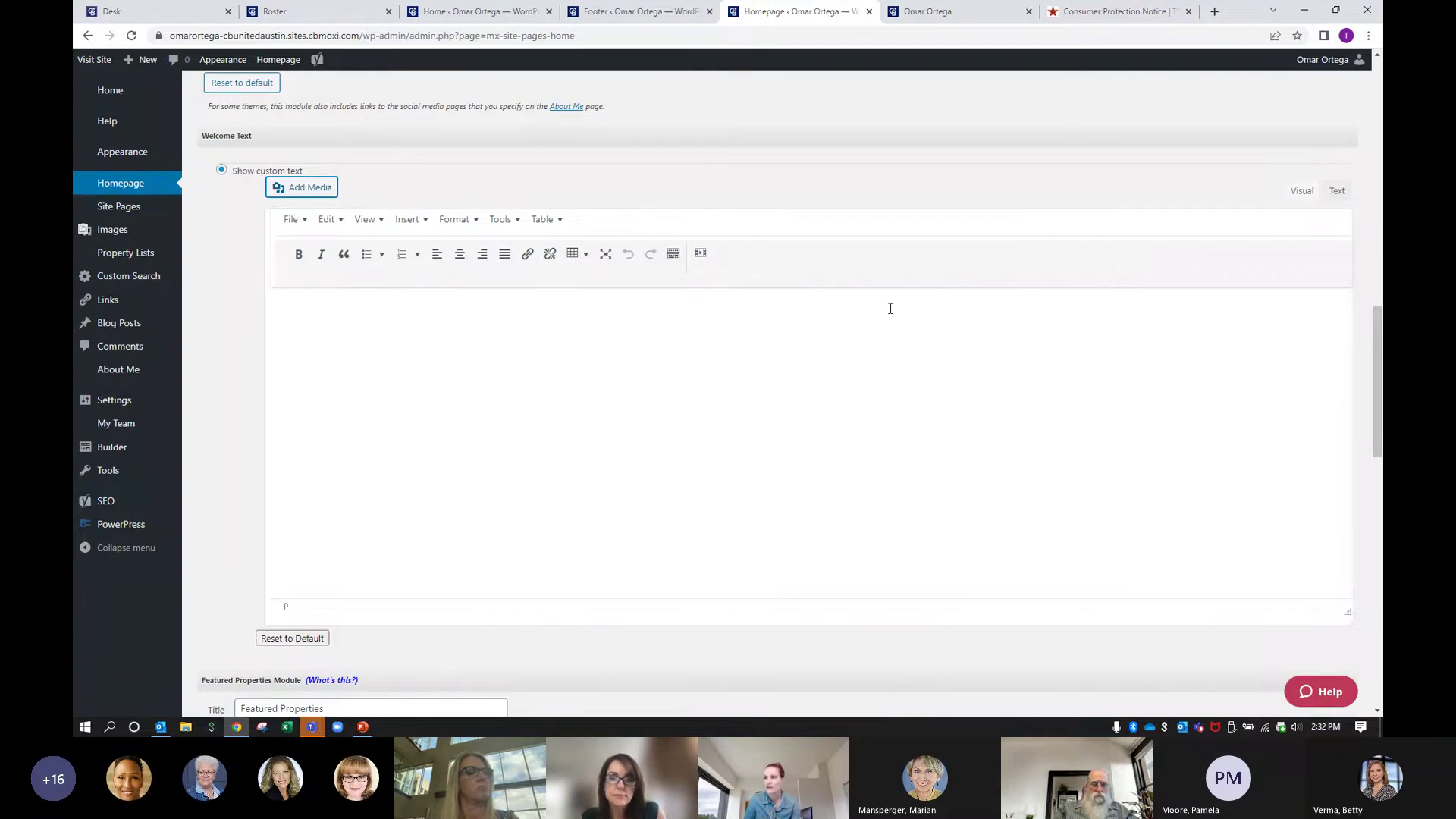
- Examine the Featured Properties Module's Title field and the choices in its Property List, keeping My Office's Listings
scroll(890, 309, down, 1)
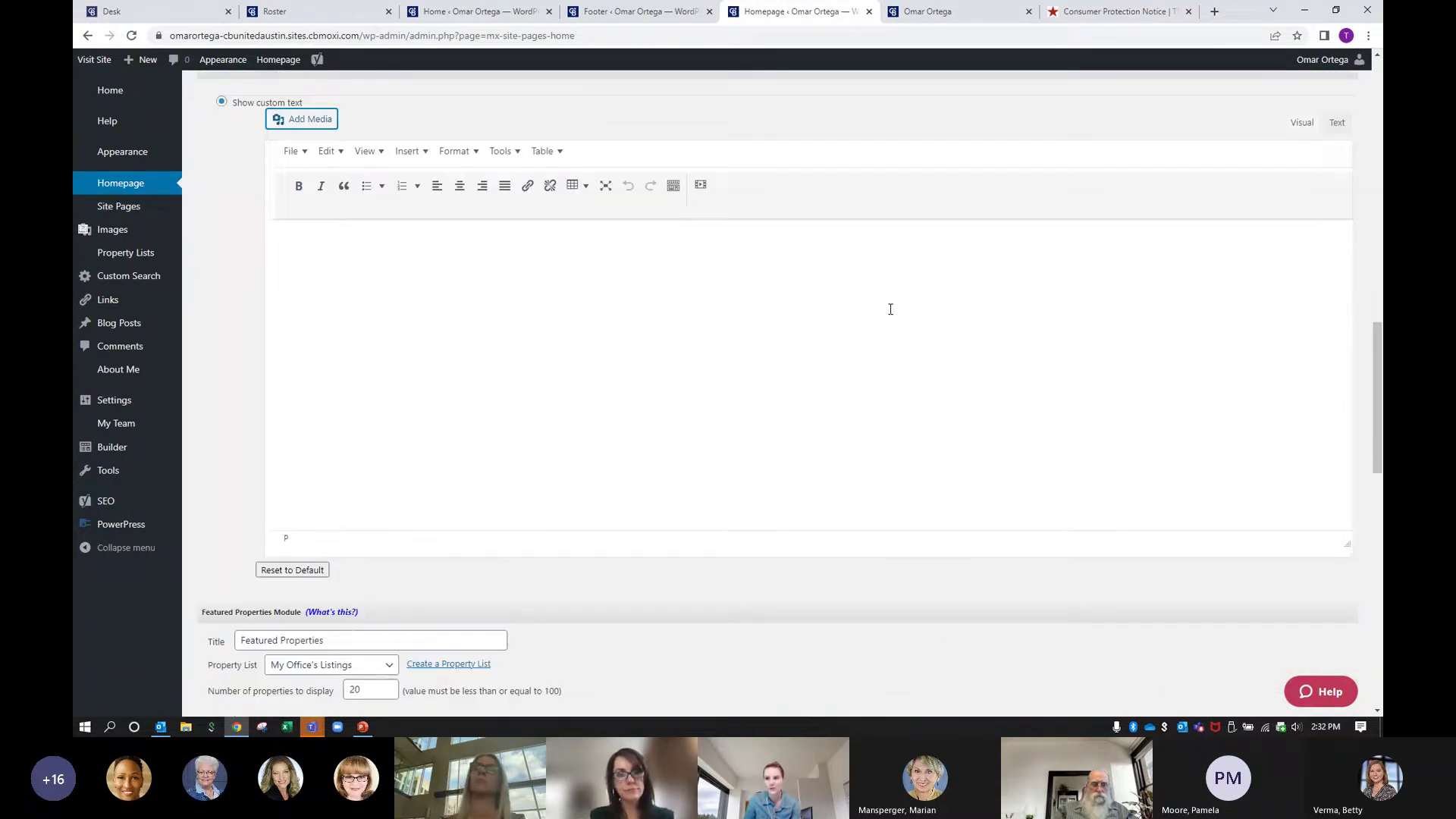
scroll(890, 308, down, 6)
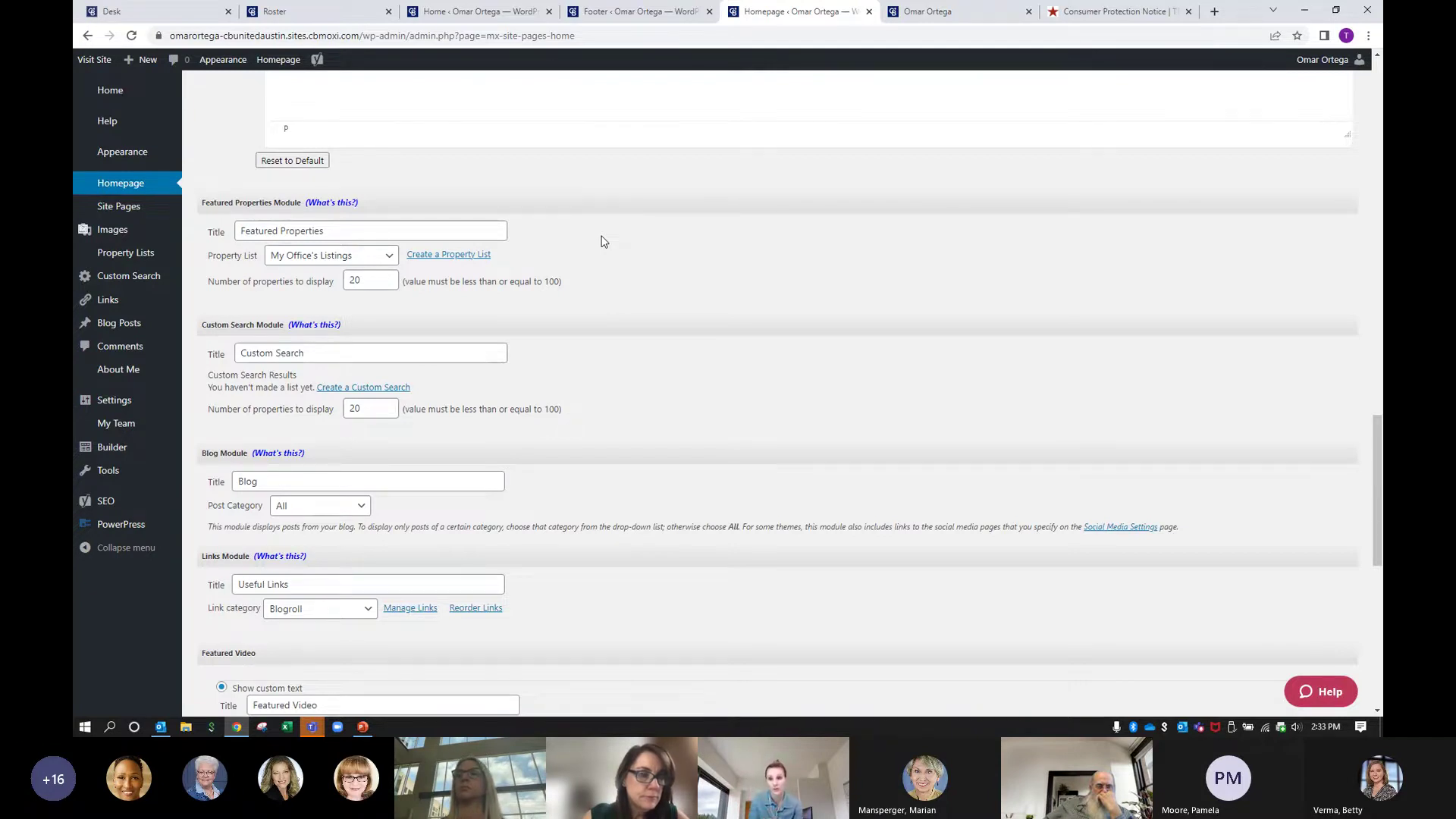
click(330, 234)
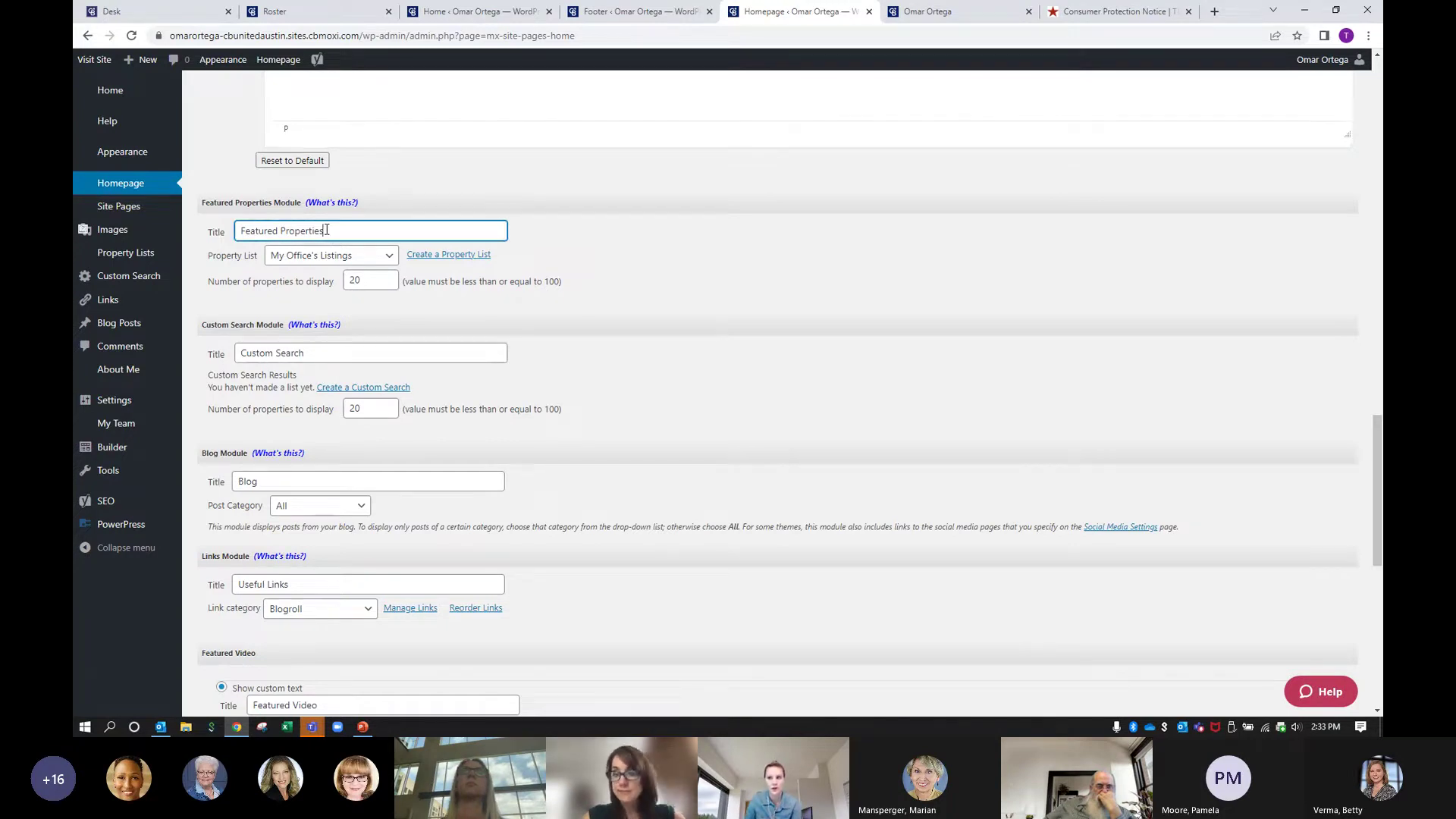
click(389, 257)
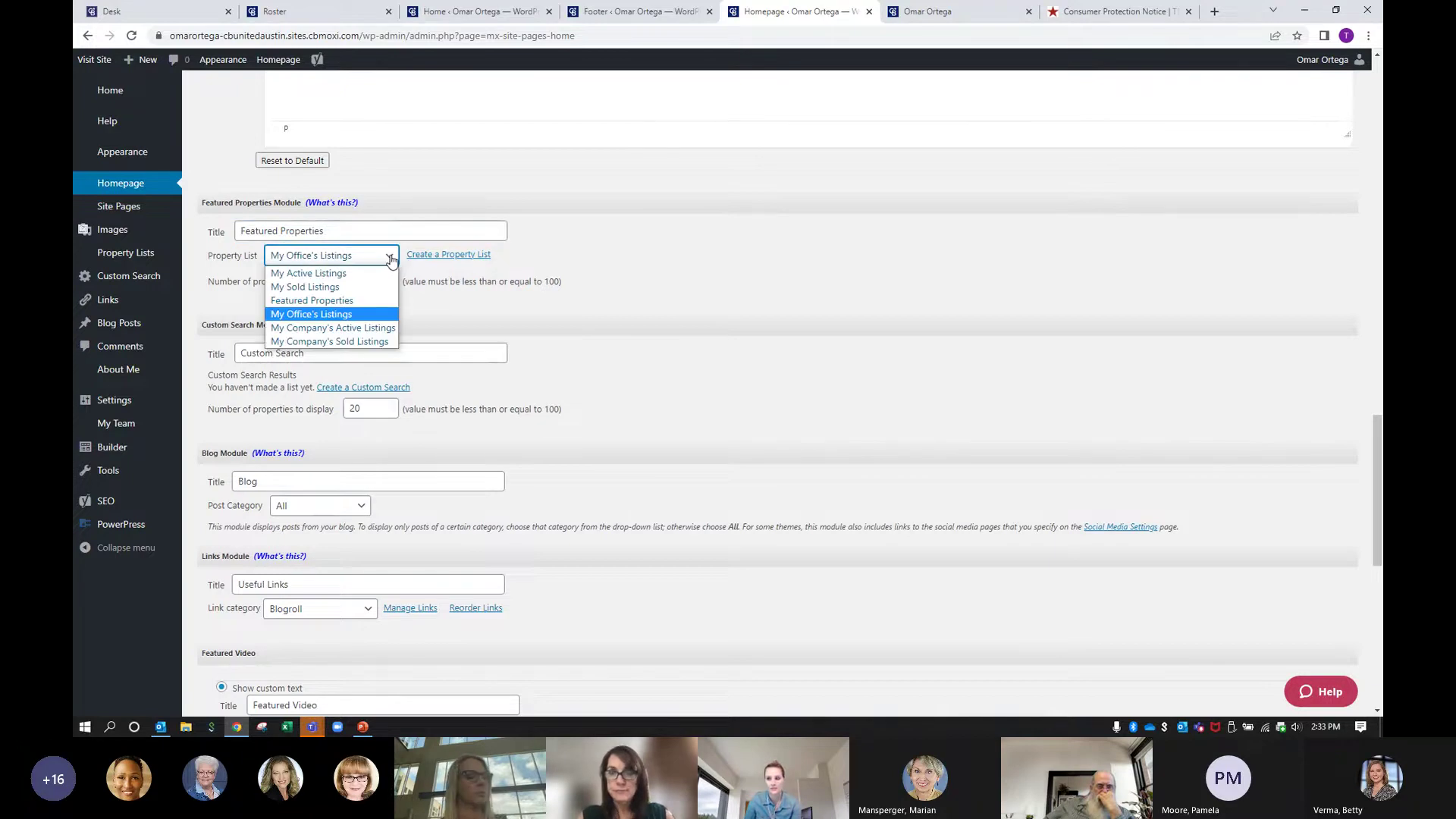
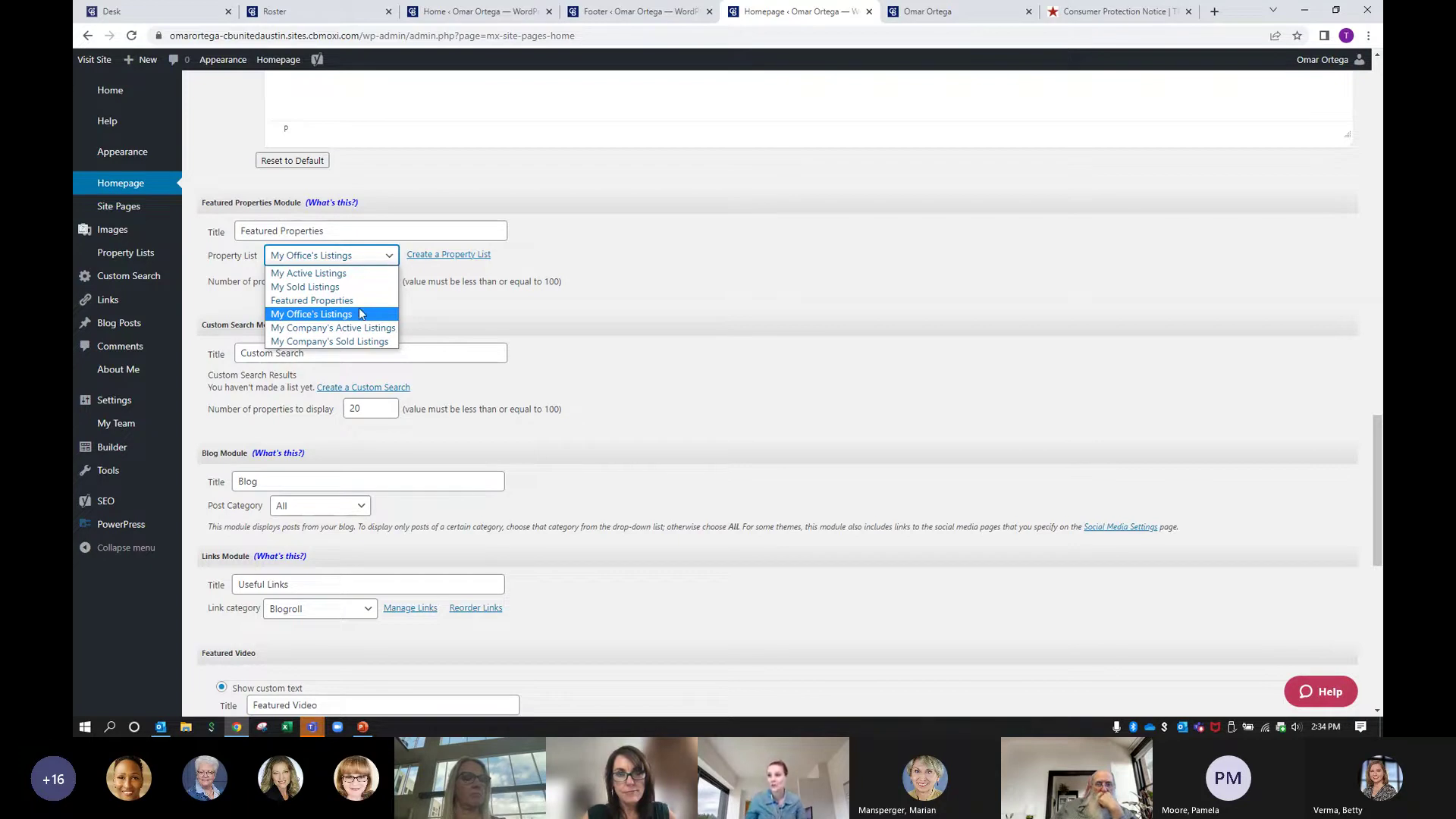
click(296, 319)
drag(326, 236, 207, 228)
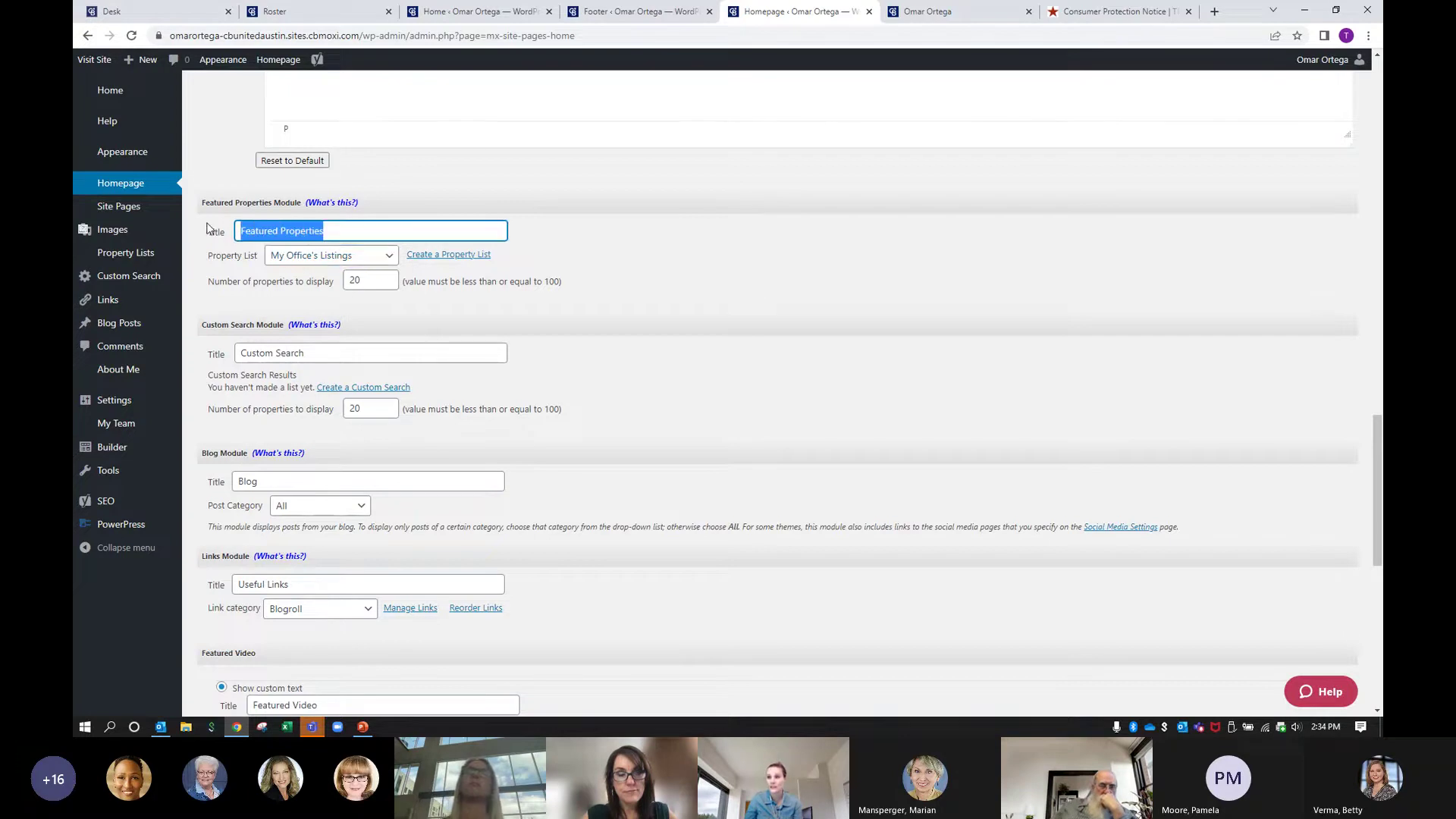
click(338, 232)
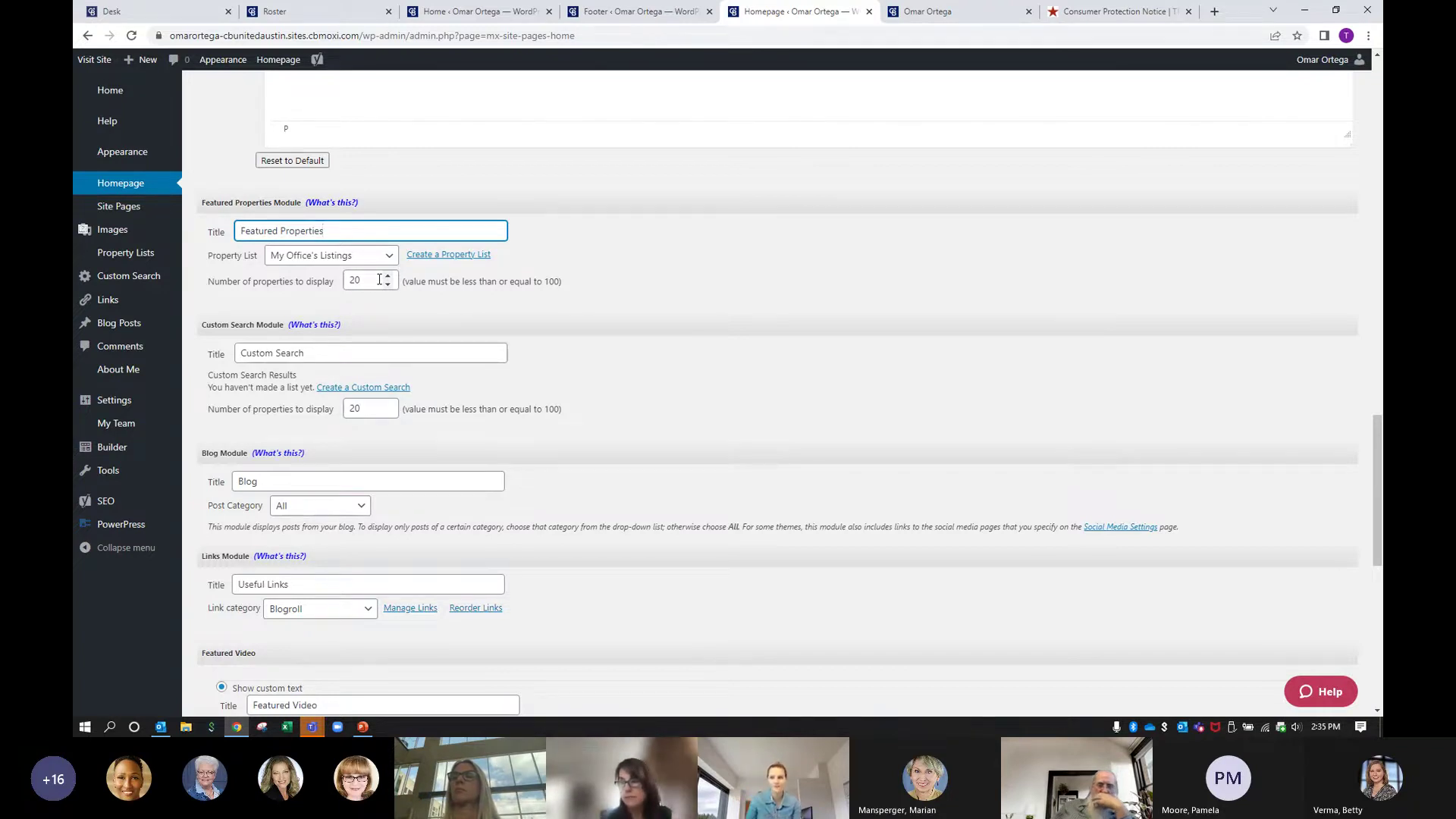
- Review the Custom Search, Blog, Links, Featured Video and Mortgage Rate Settings sections of the homepage settings
scroll(794, 312, down, 2)
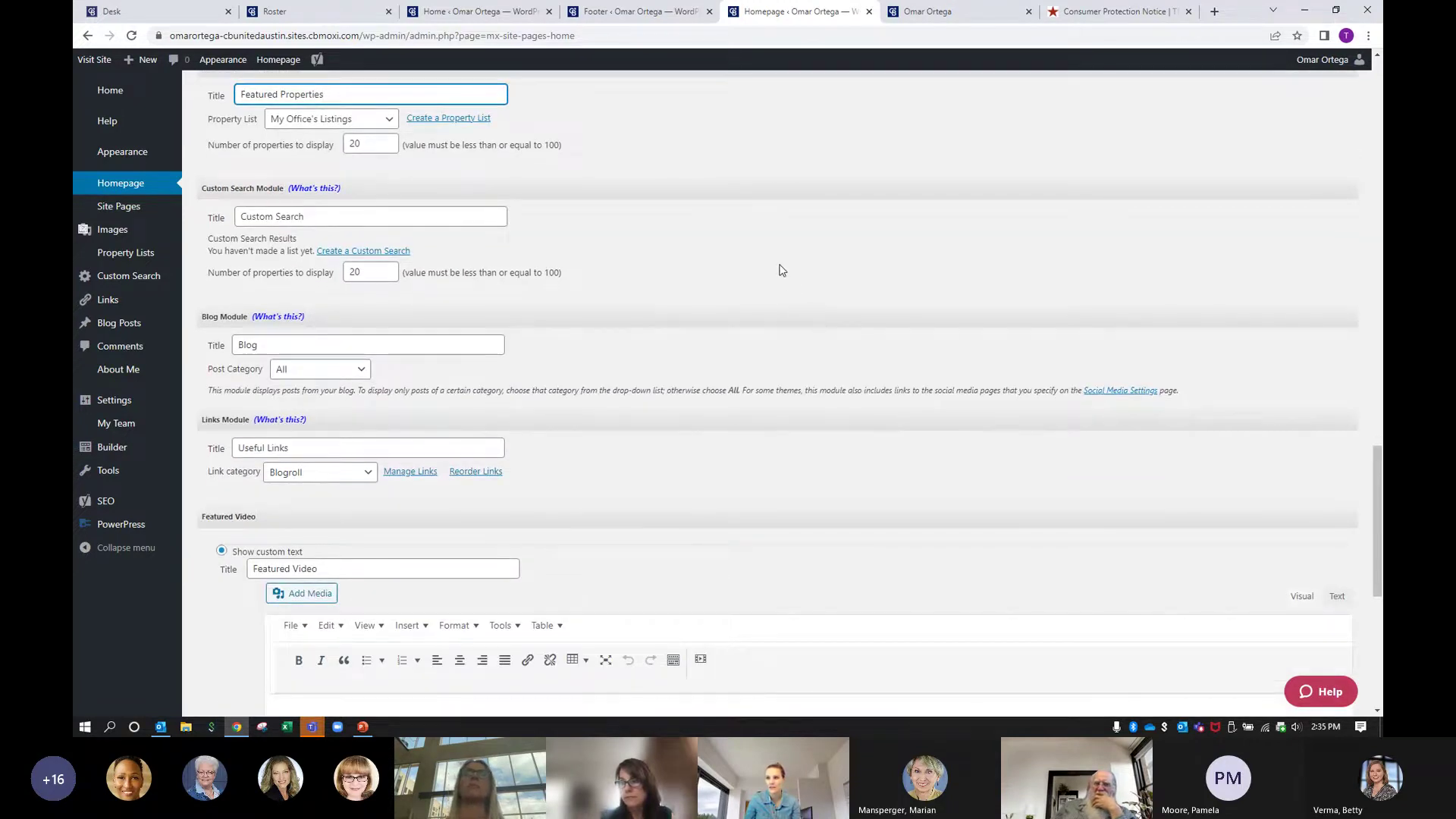
scroll(782, 269, down, 4)
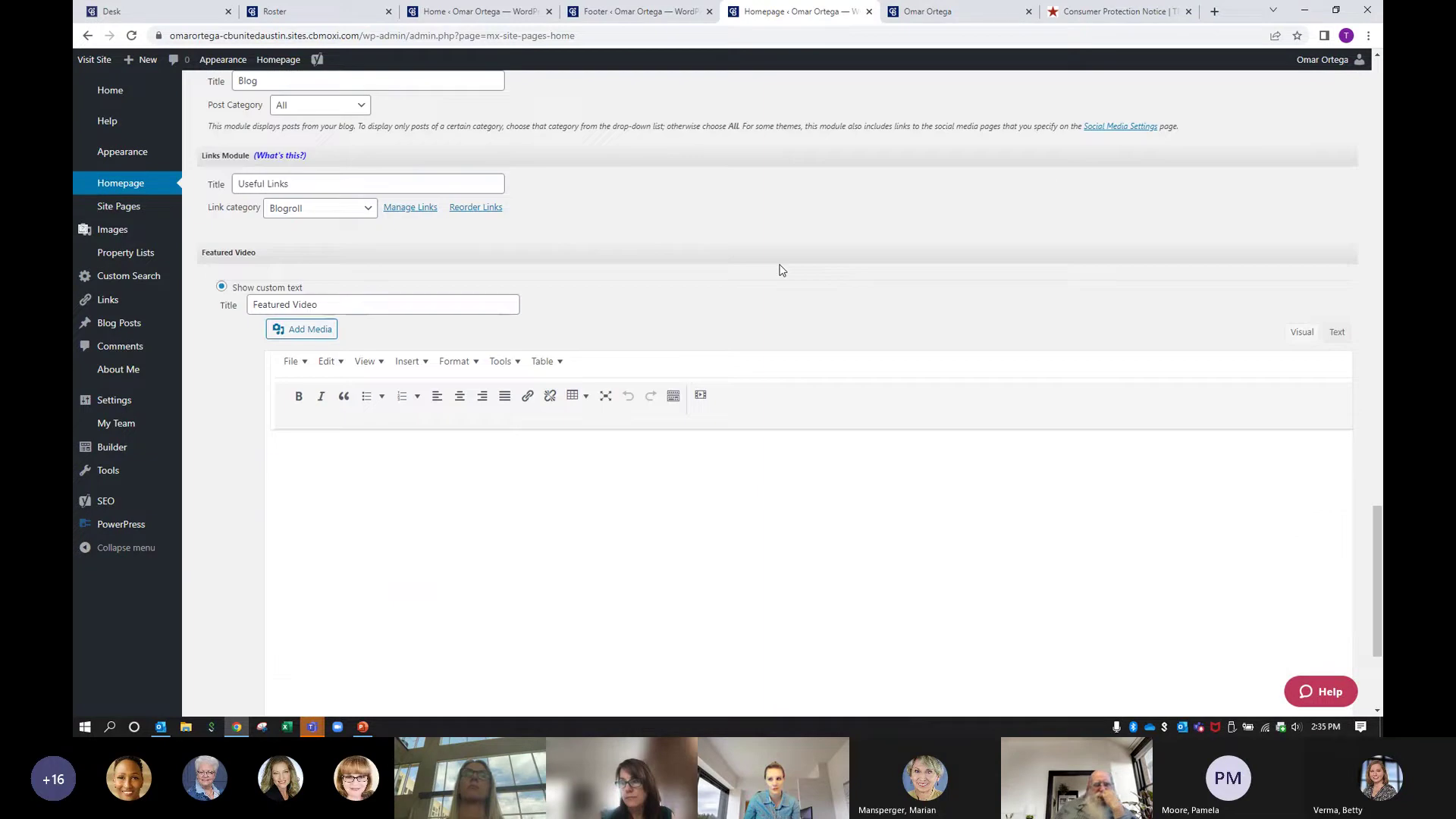
scroll(781, 267, down, 2)
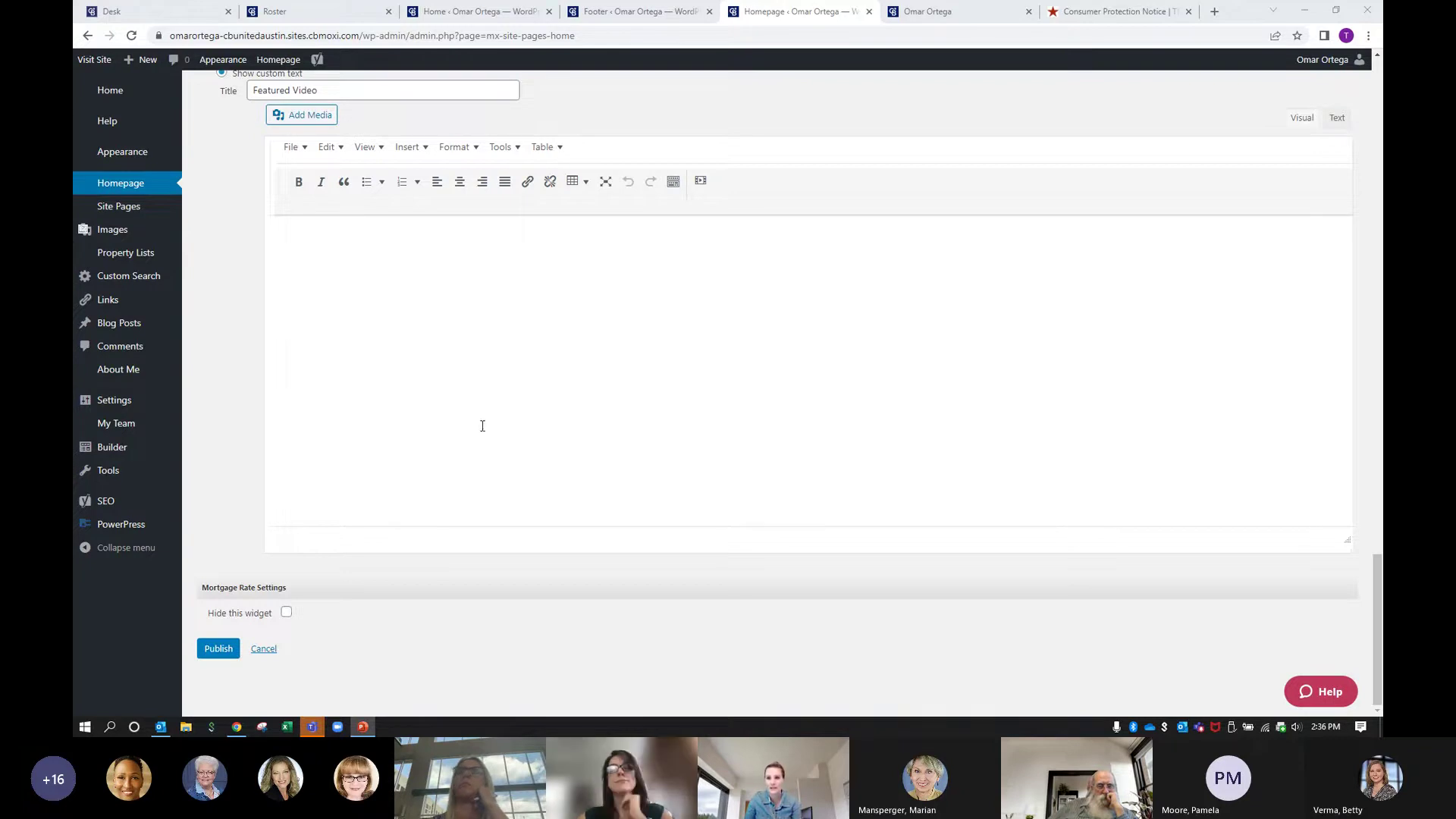
scroll(482, 425, up, 8)
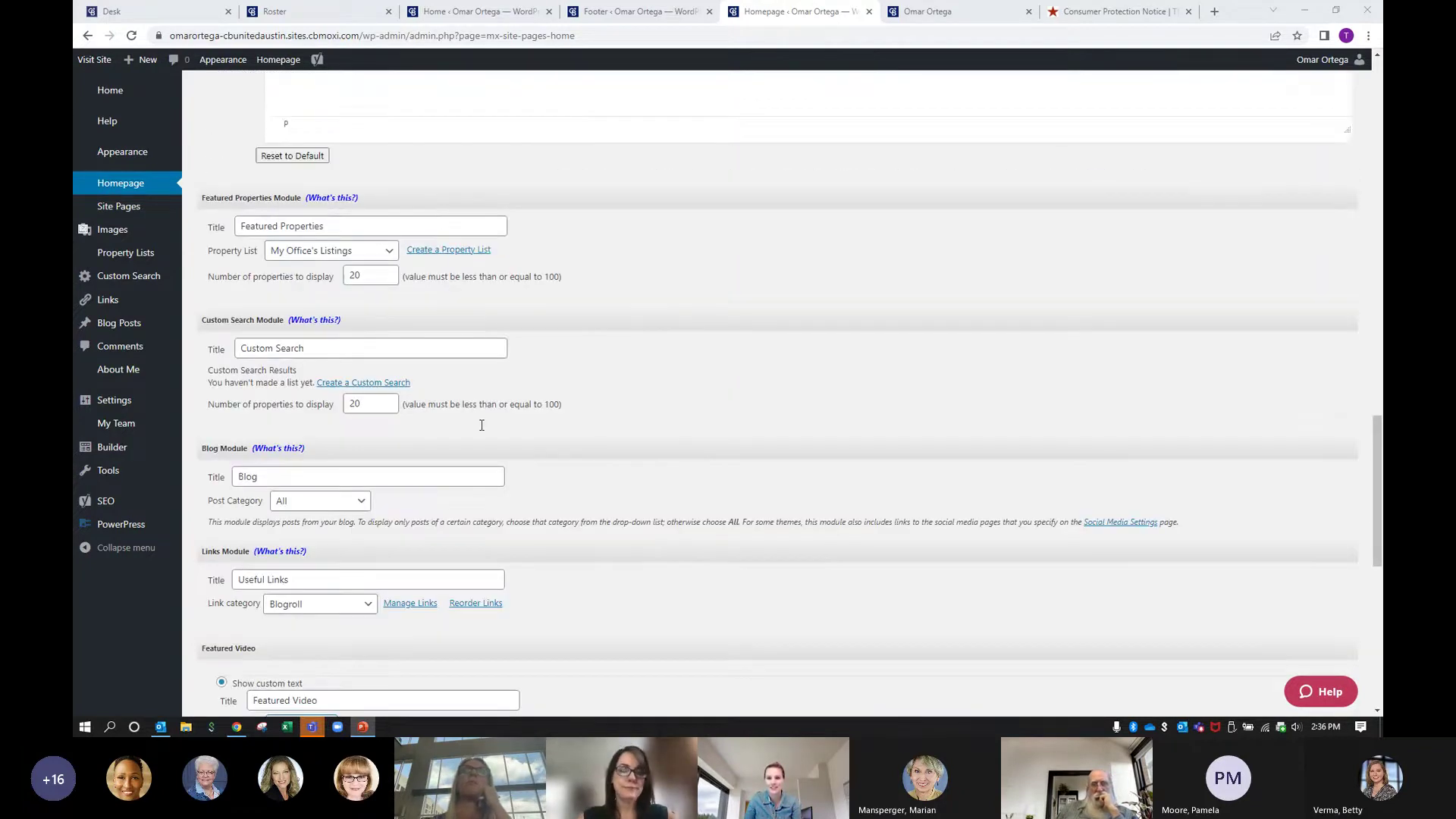
scroll(480, 423, down, 8)
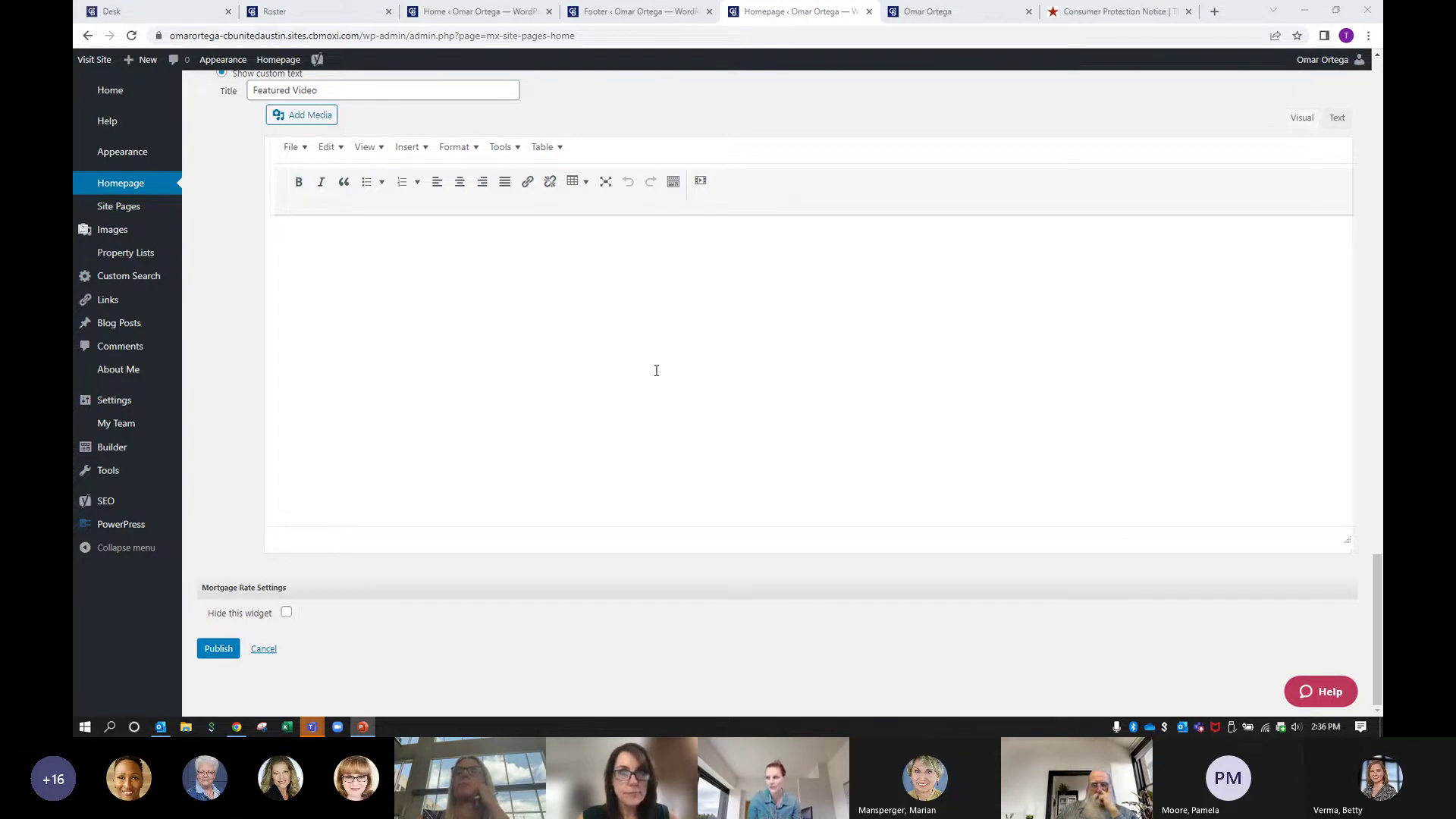
scroll(657, 370, up, 15)
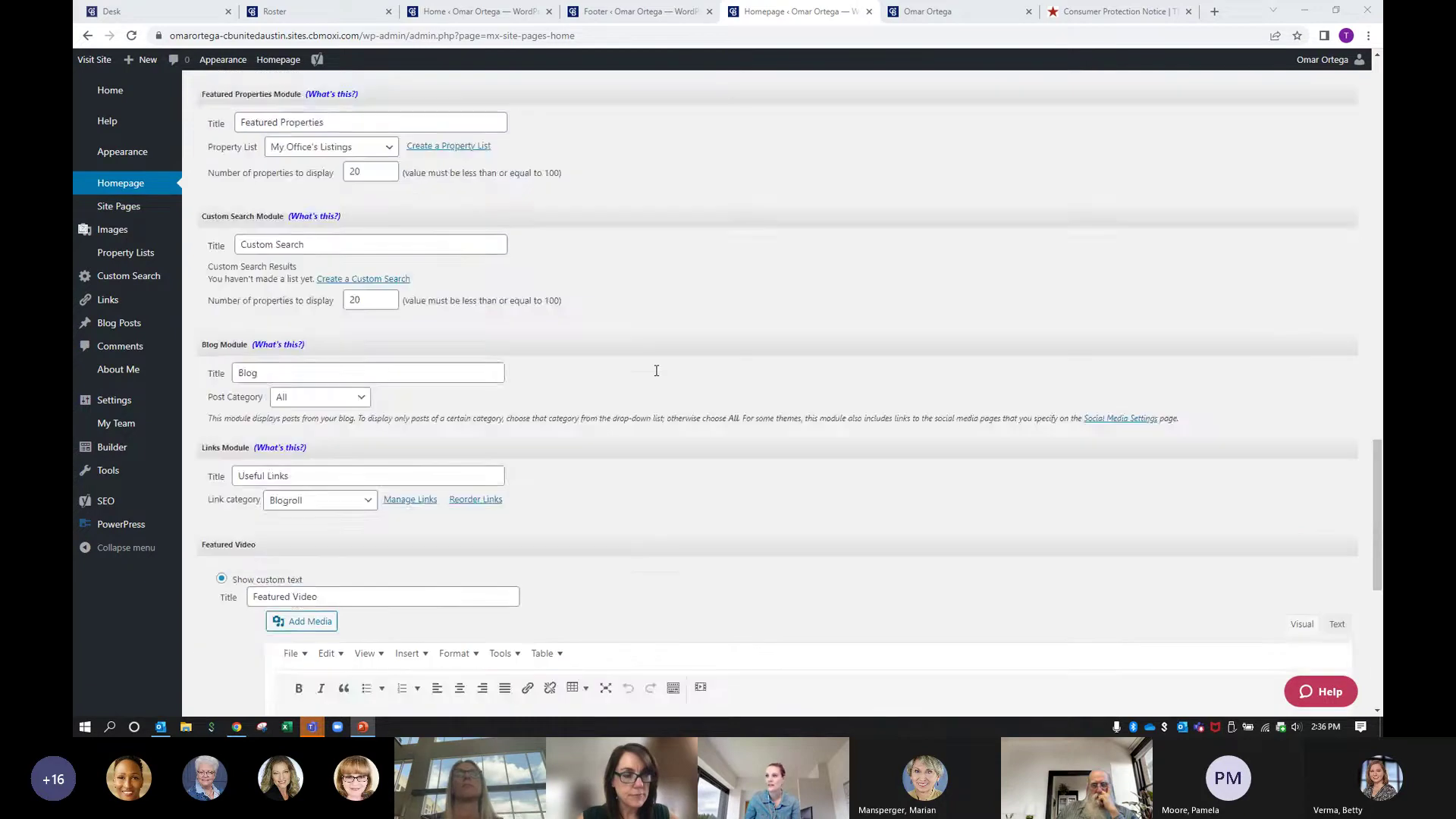
scroll(194, 181, up, 5)
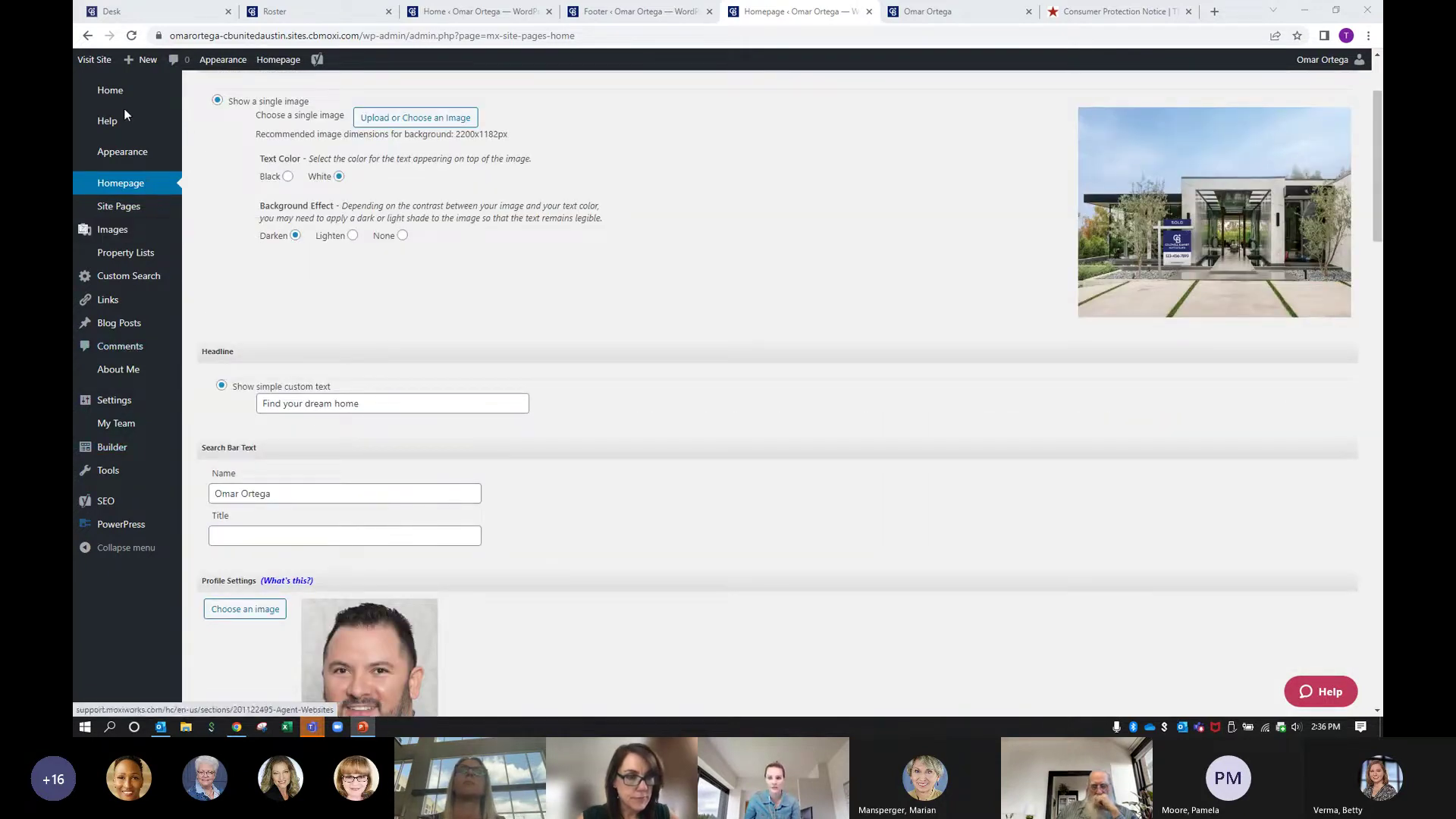
- Open the list of all site pages and look through its menu items and subpages
mouse_move(116, 211)
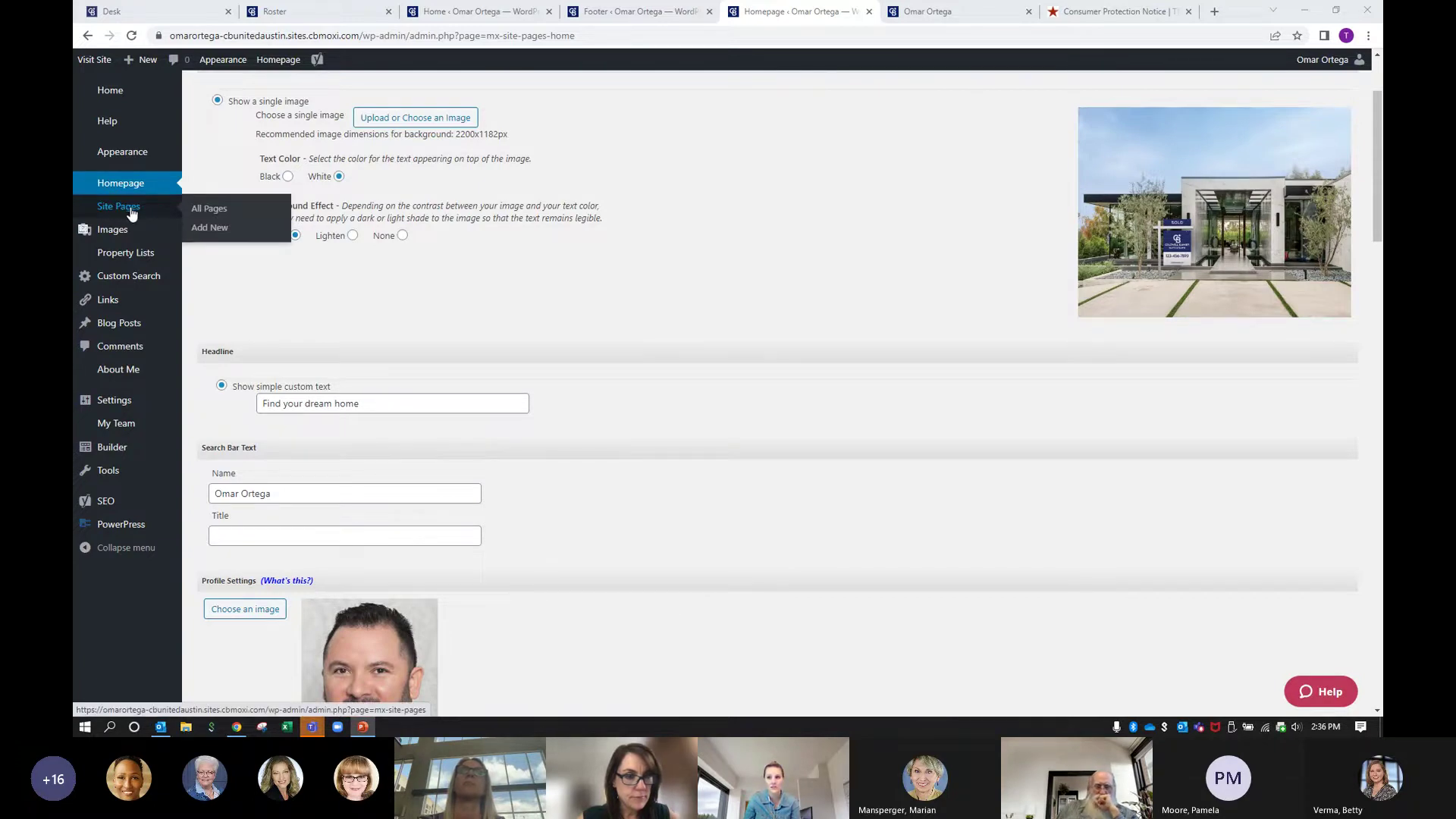
click(150, 216)
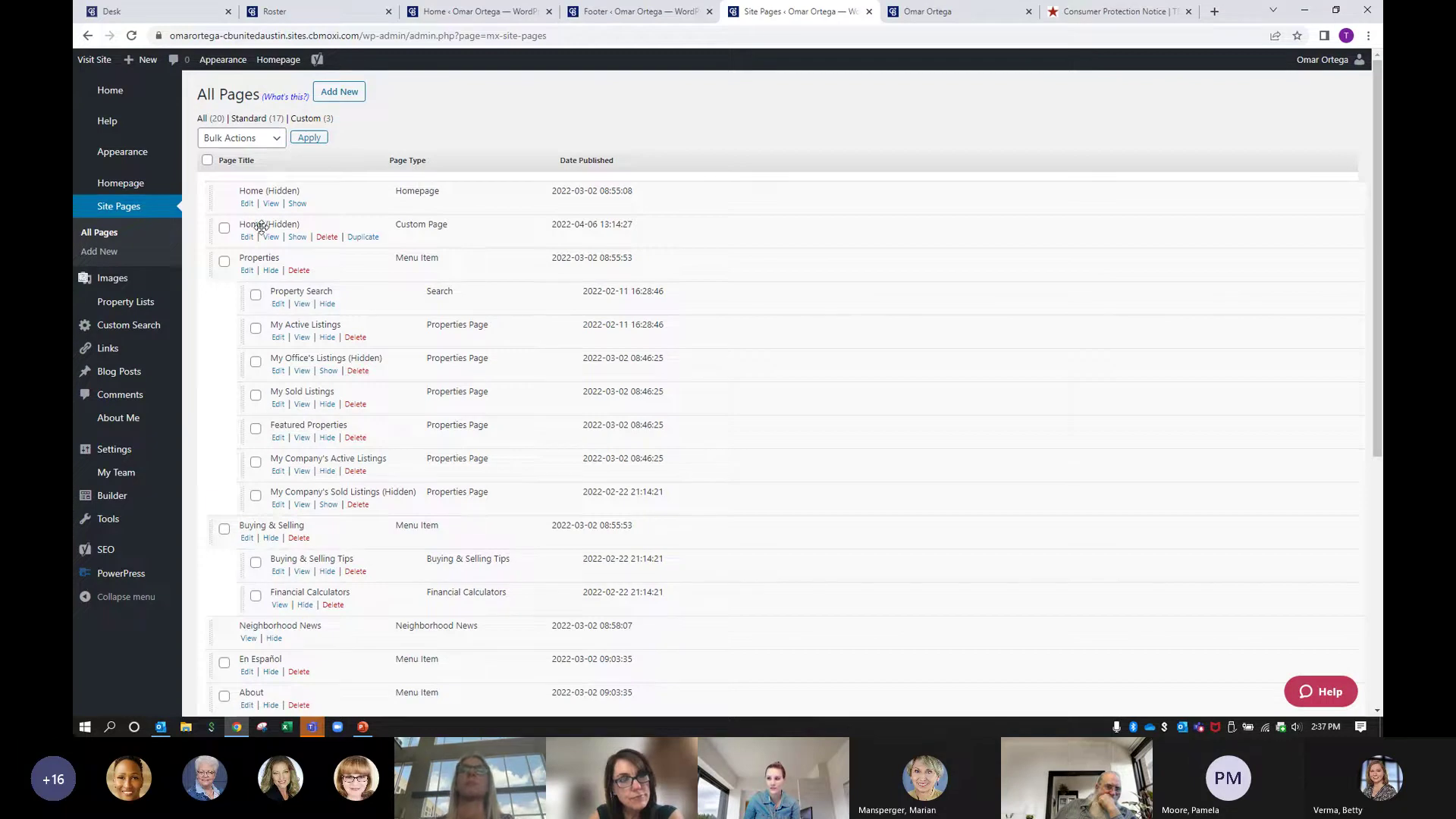
scroll(256, 275, down, 3)
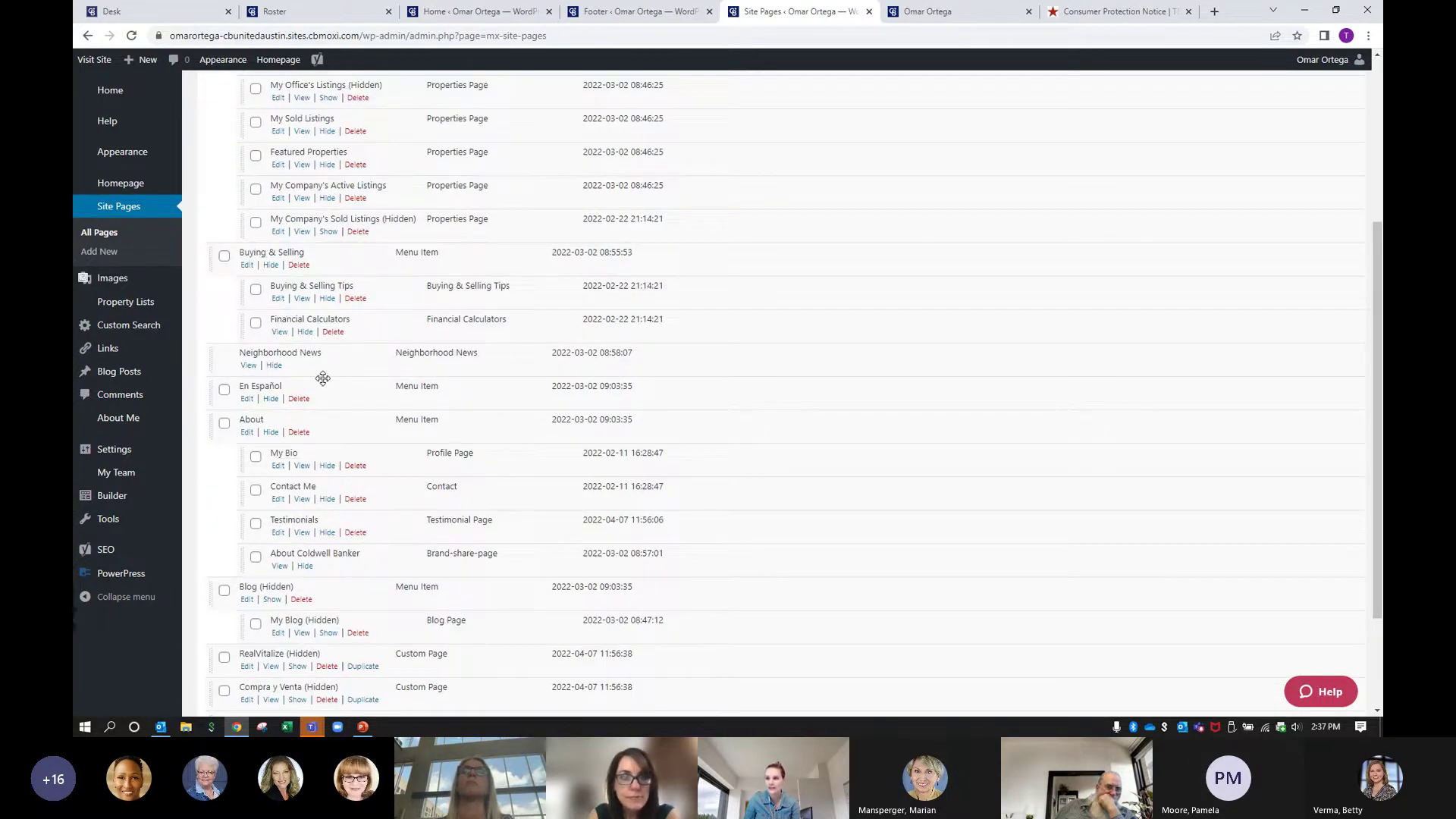
scroll(251, 386, down, 2)
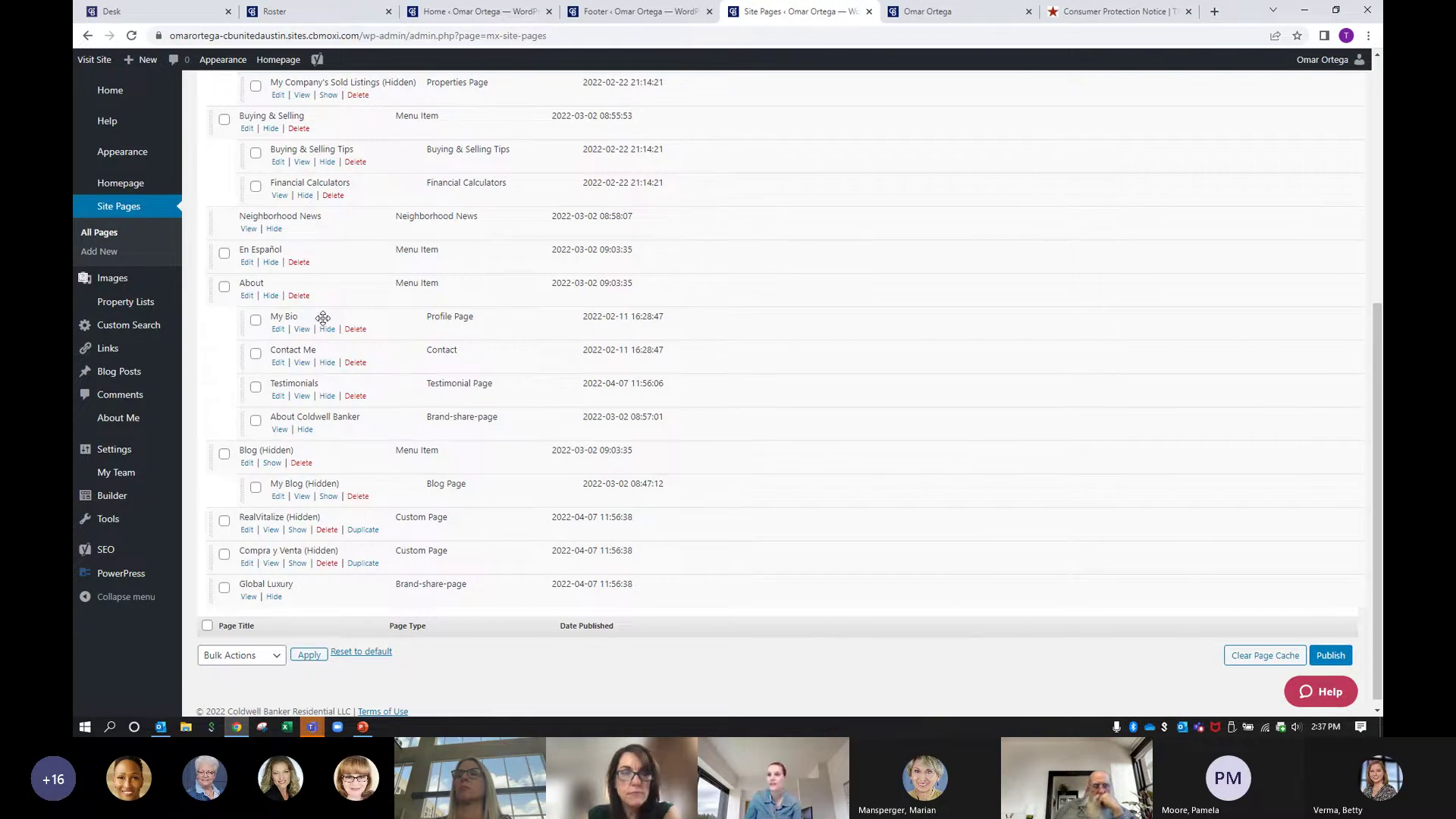
scroll(323, 317, up, 5)
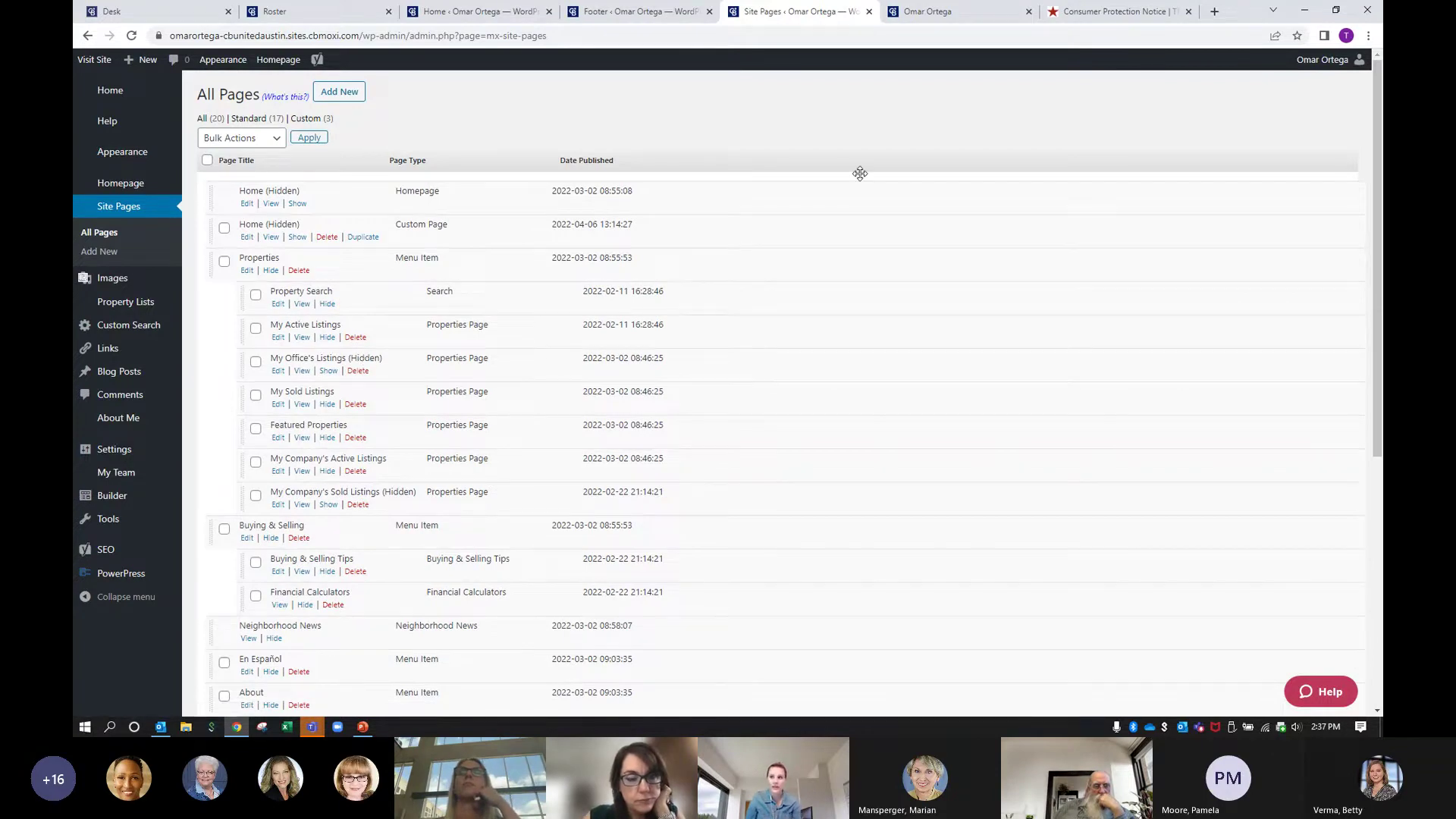
- Show the hidden My Office's Listings page under Properties in the site navigation
key(ctrl+plus)
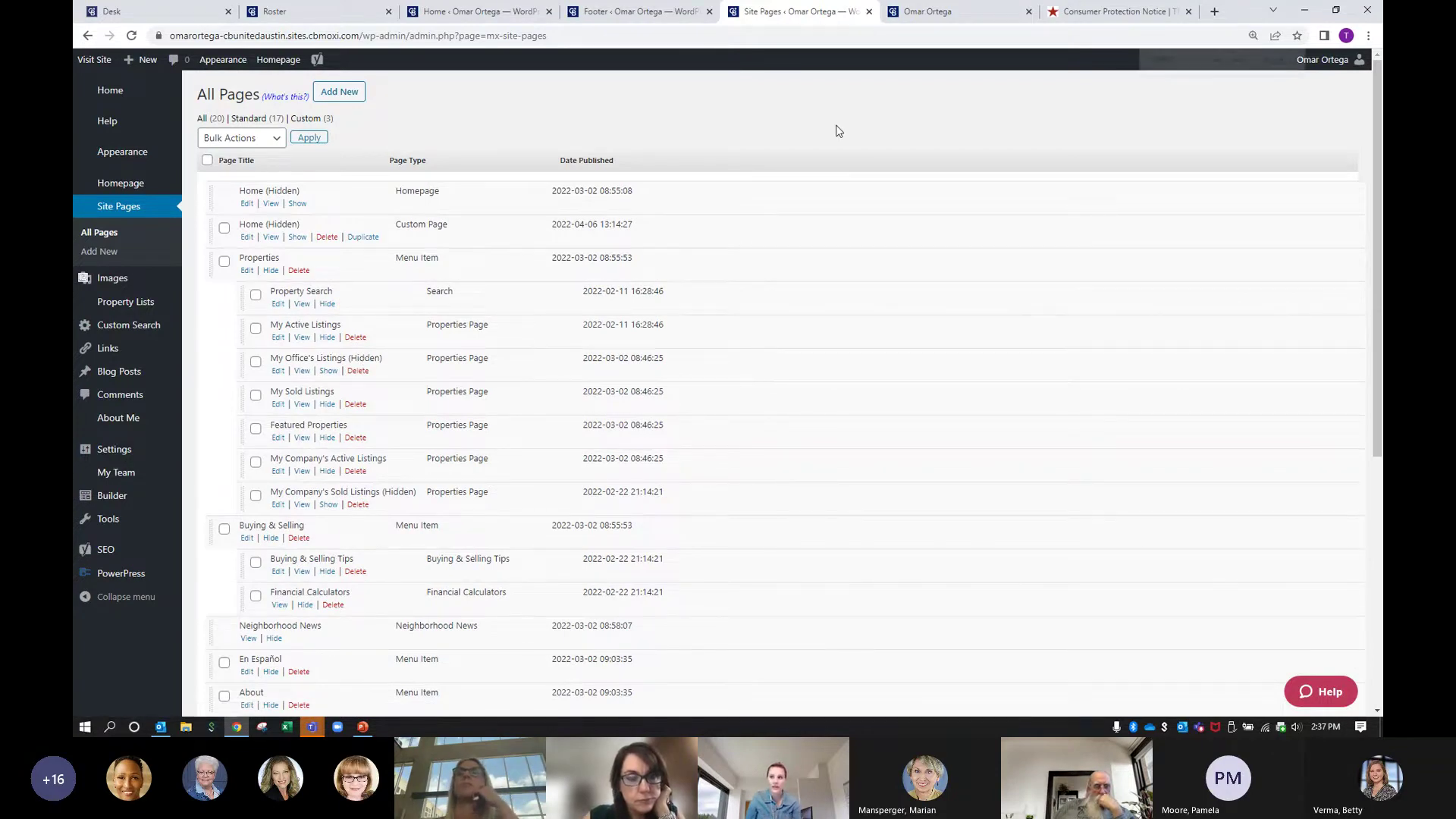
key(ctrl+plus)
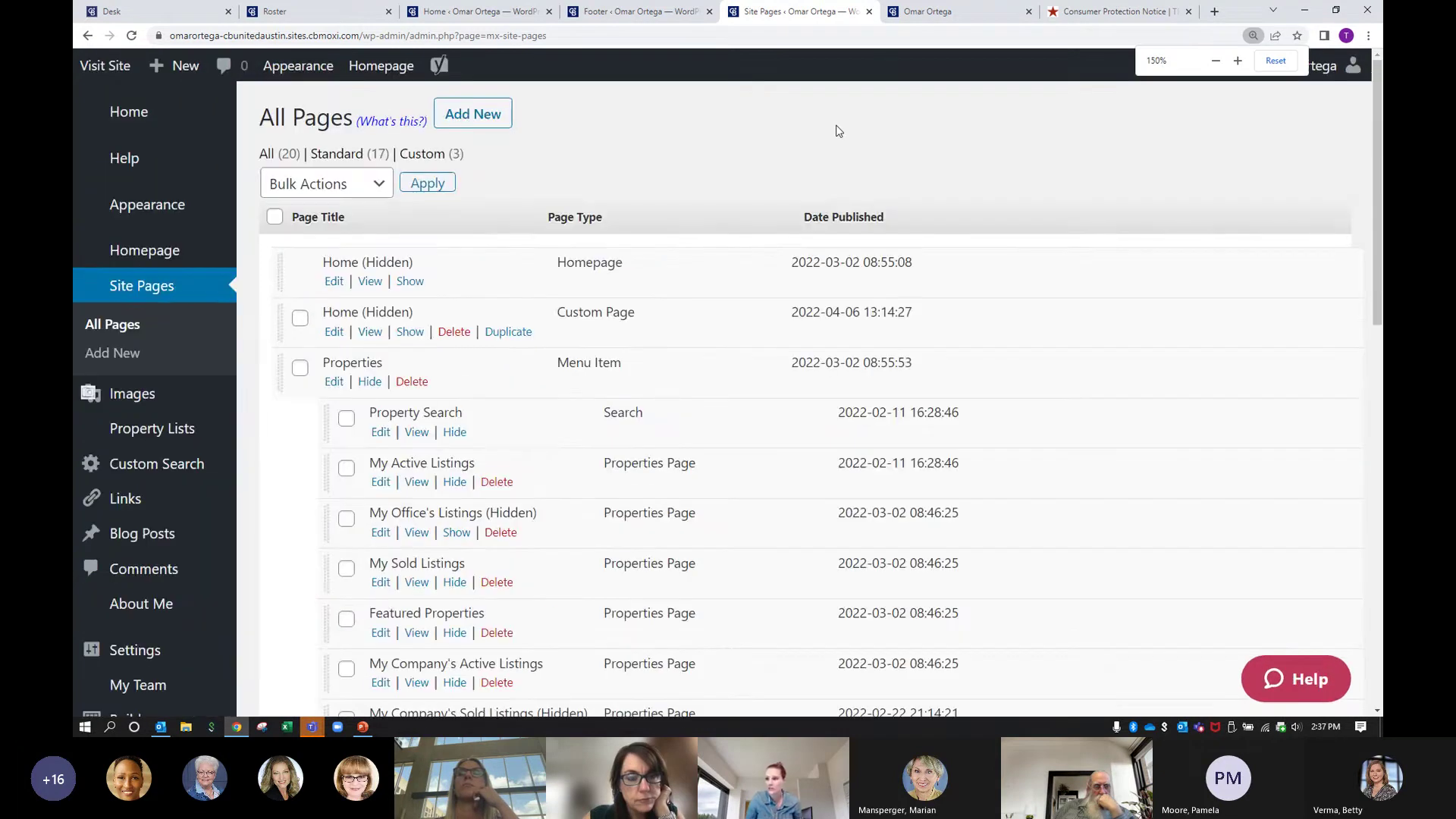
scroll(836, 131, down, 3)
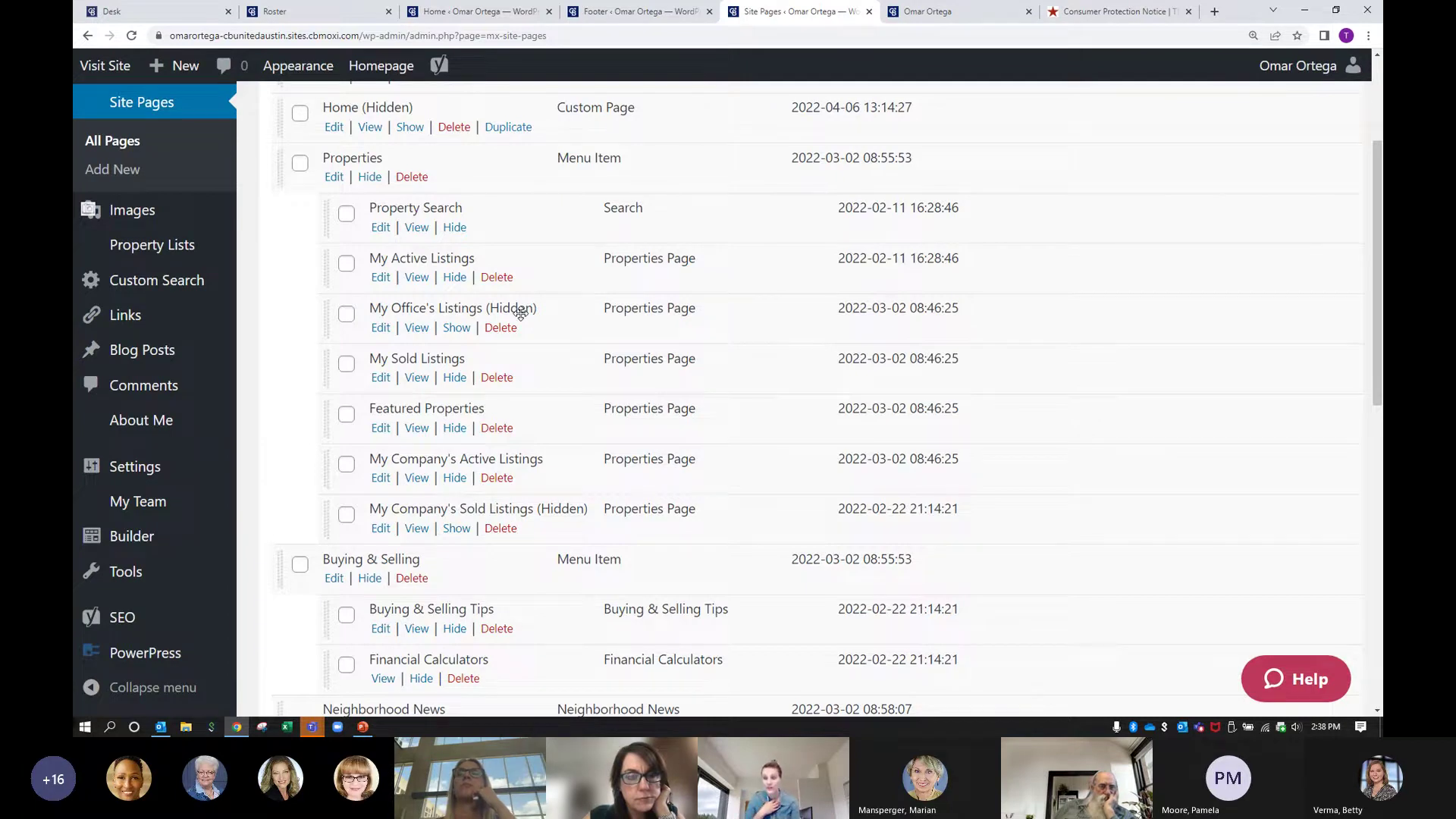
click(457, 328)
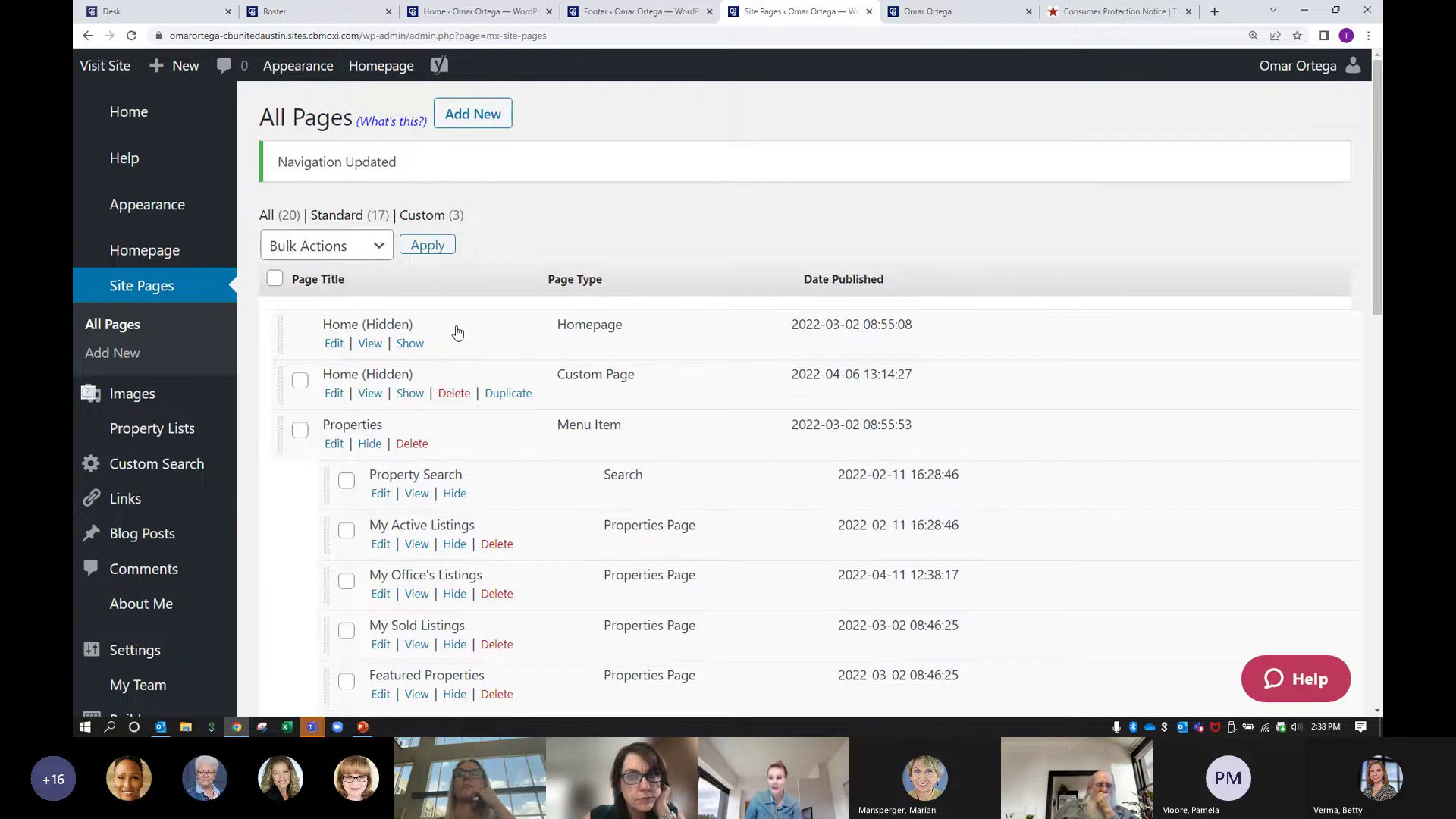
- Hide the My Office's Listings page under Properties again
scroll(457, 331, down, 3)
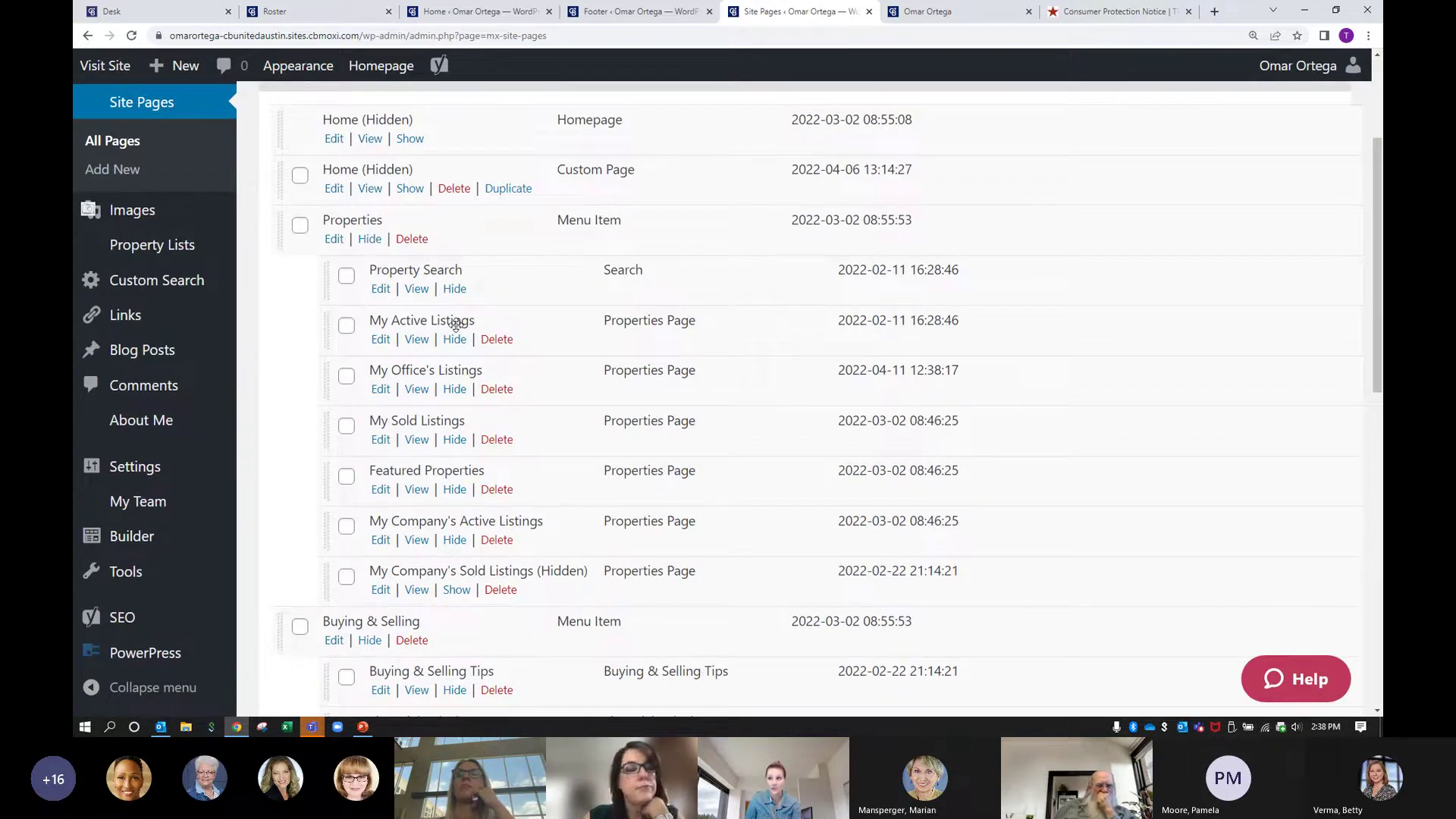
scroll(455, 324, down, 1)
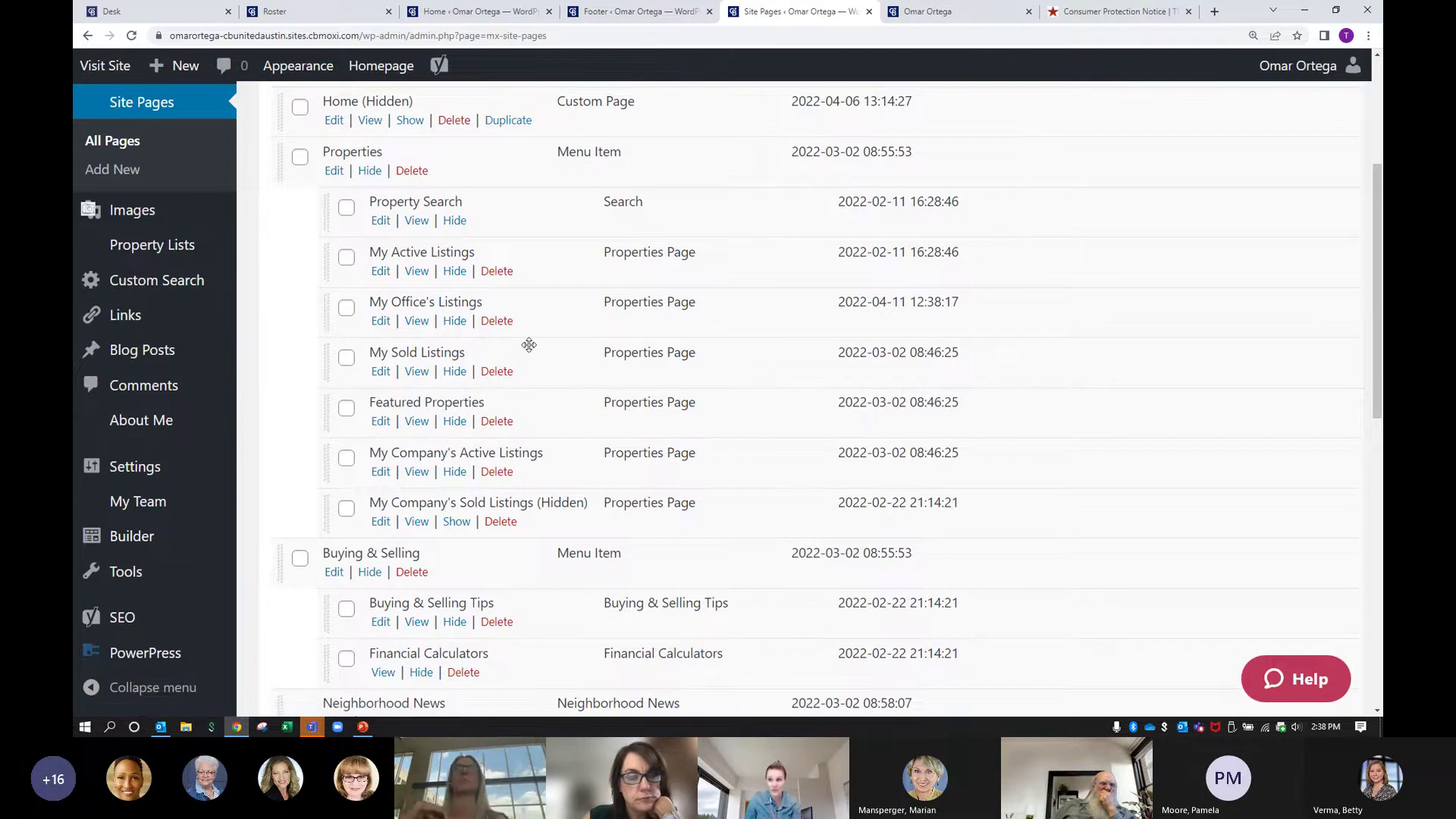
click(455, 320)
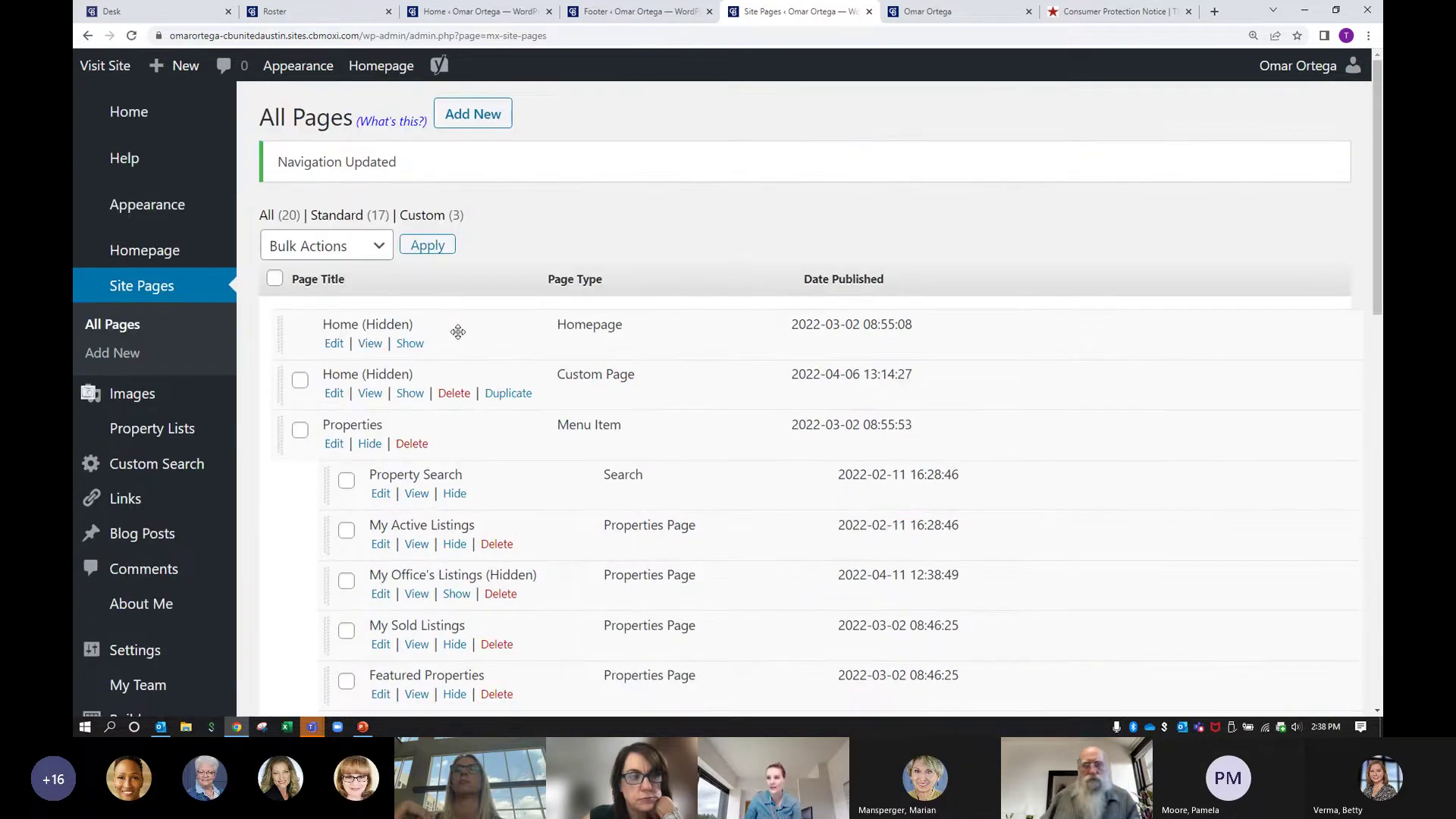
scroll(503, 419, down, 2)
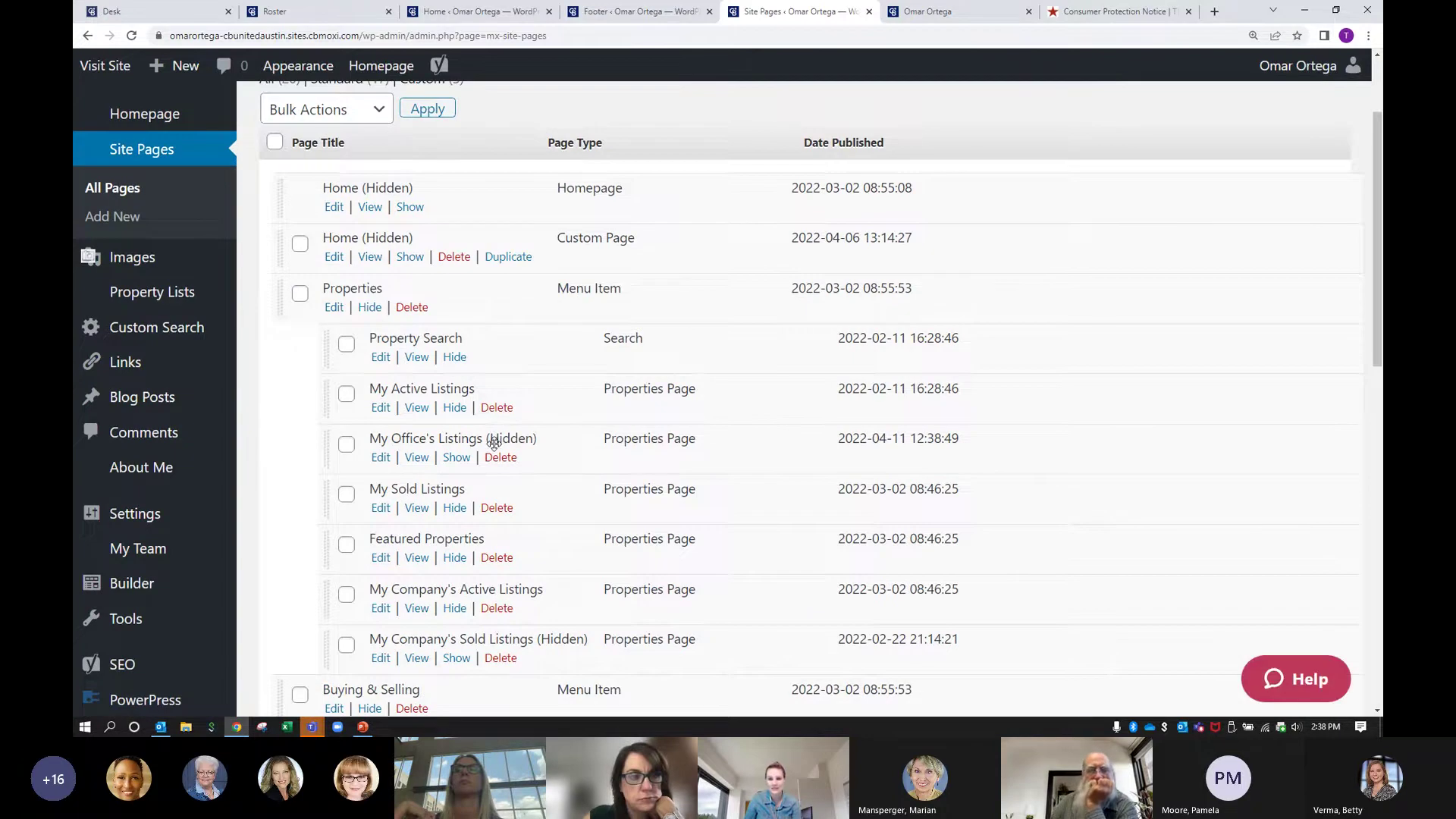
scroll(594, 476, down, 1)
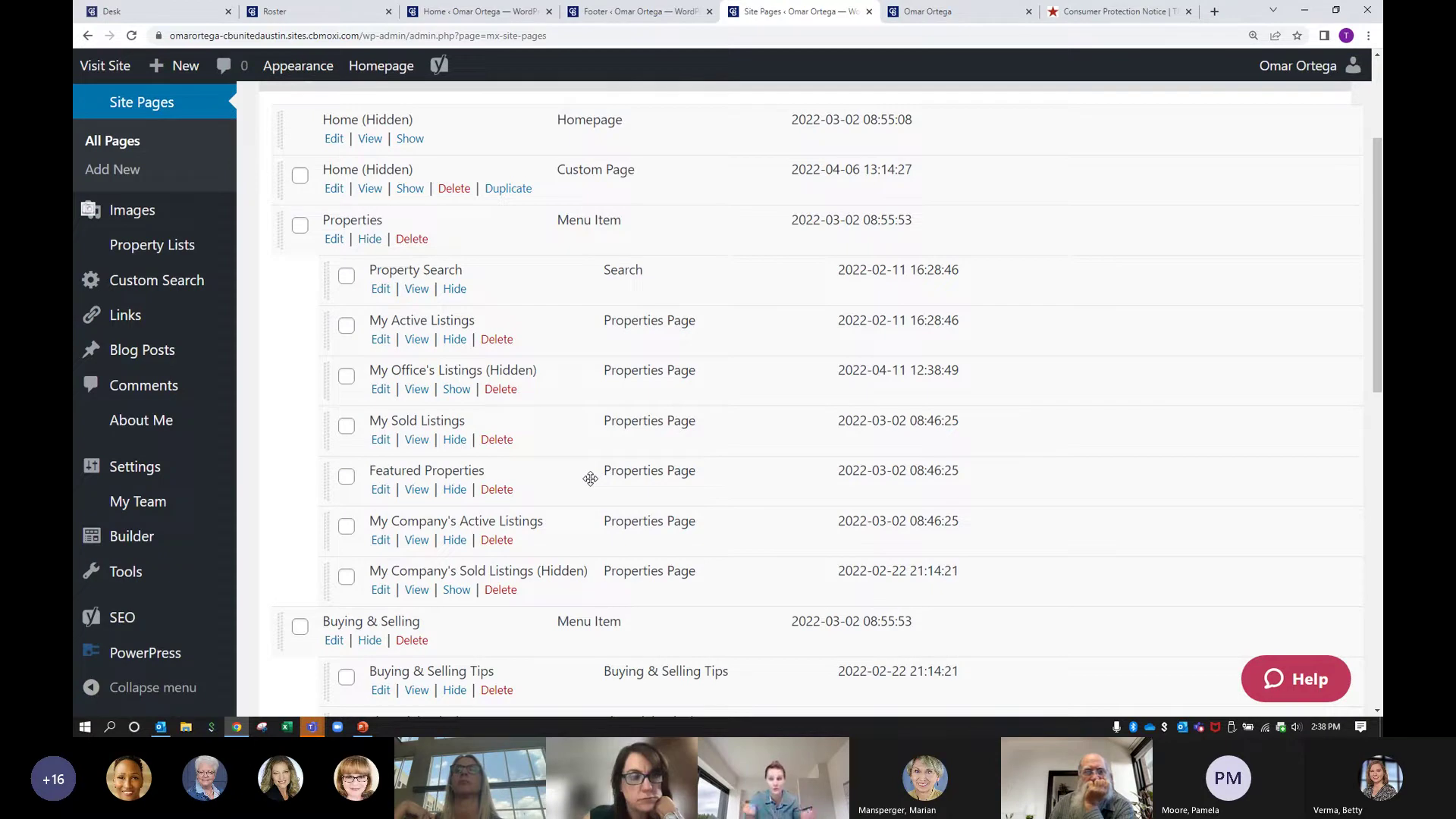
- Open the Testimonials page under About for editing
scroll(590, 479, down, 1)
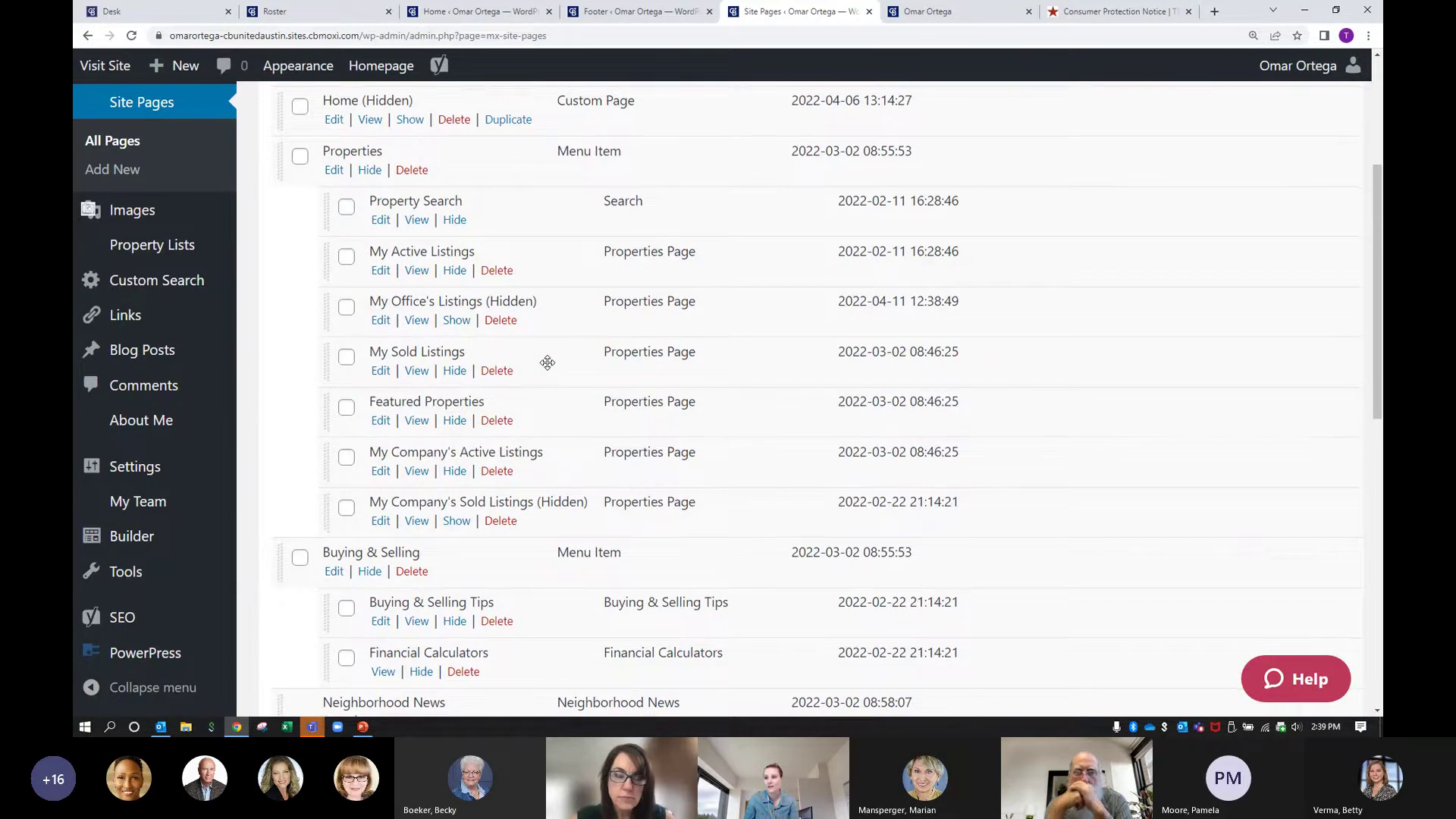
scroll(547, 363, down, 3)
scroll(548, 363, down, 4)
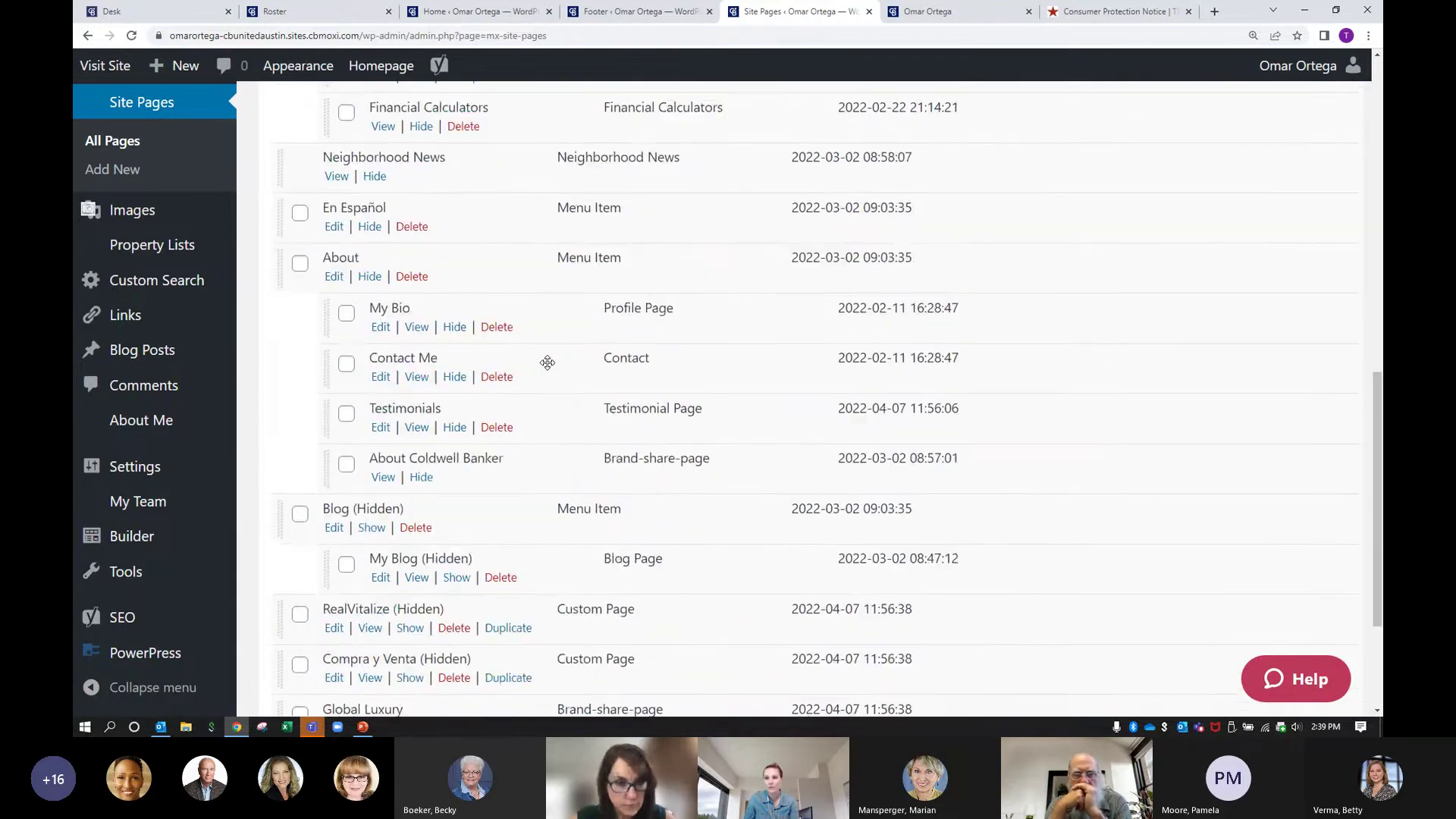
scroll(538, 354, down, 1)
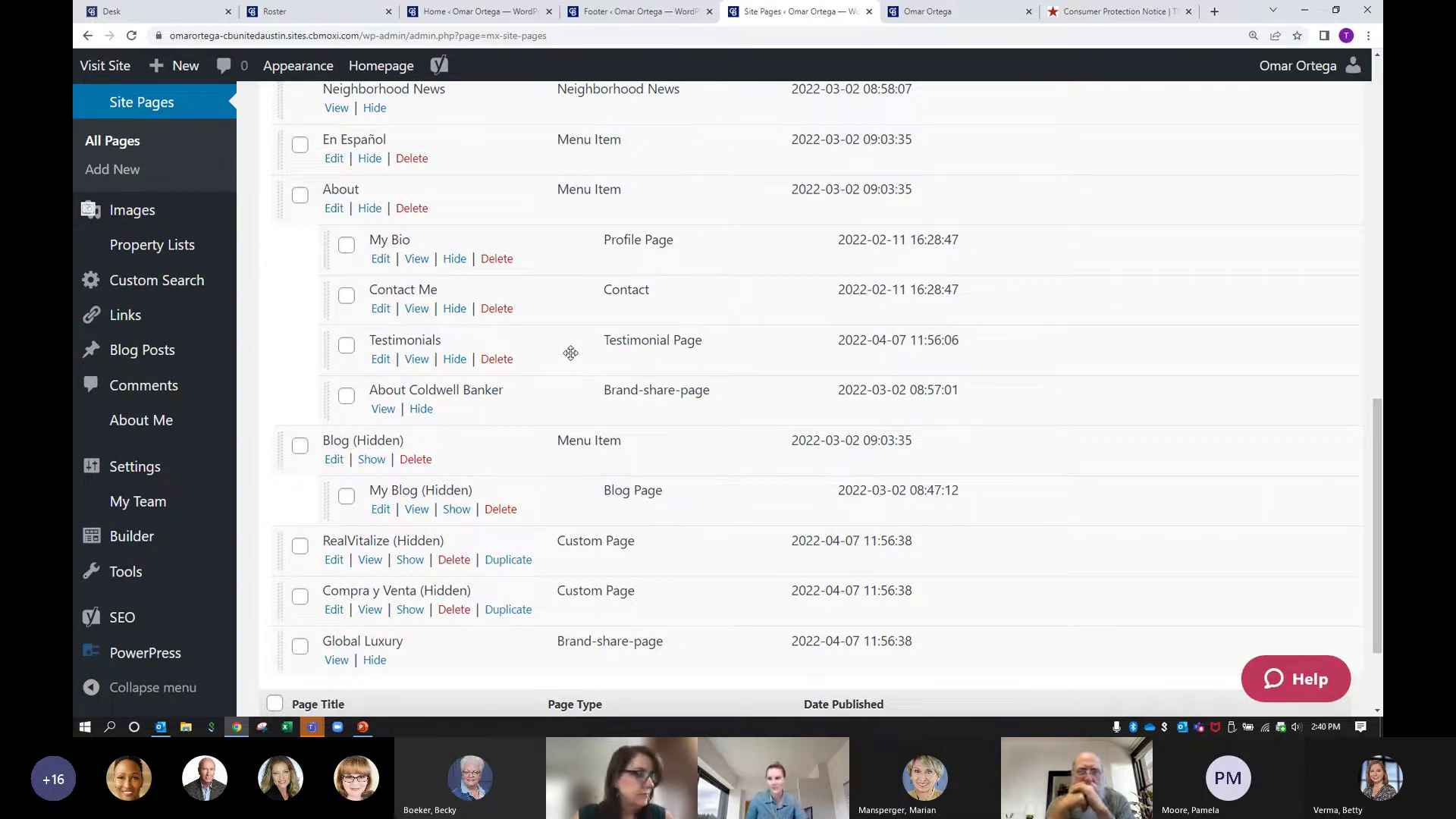
click(379, 361)
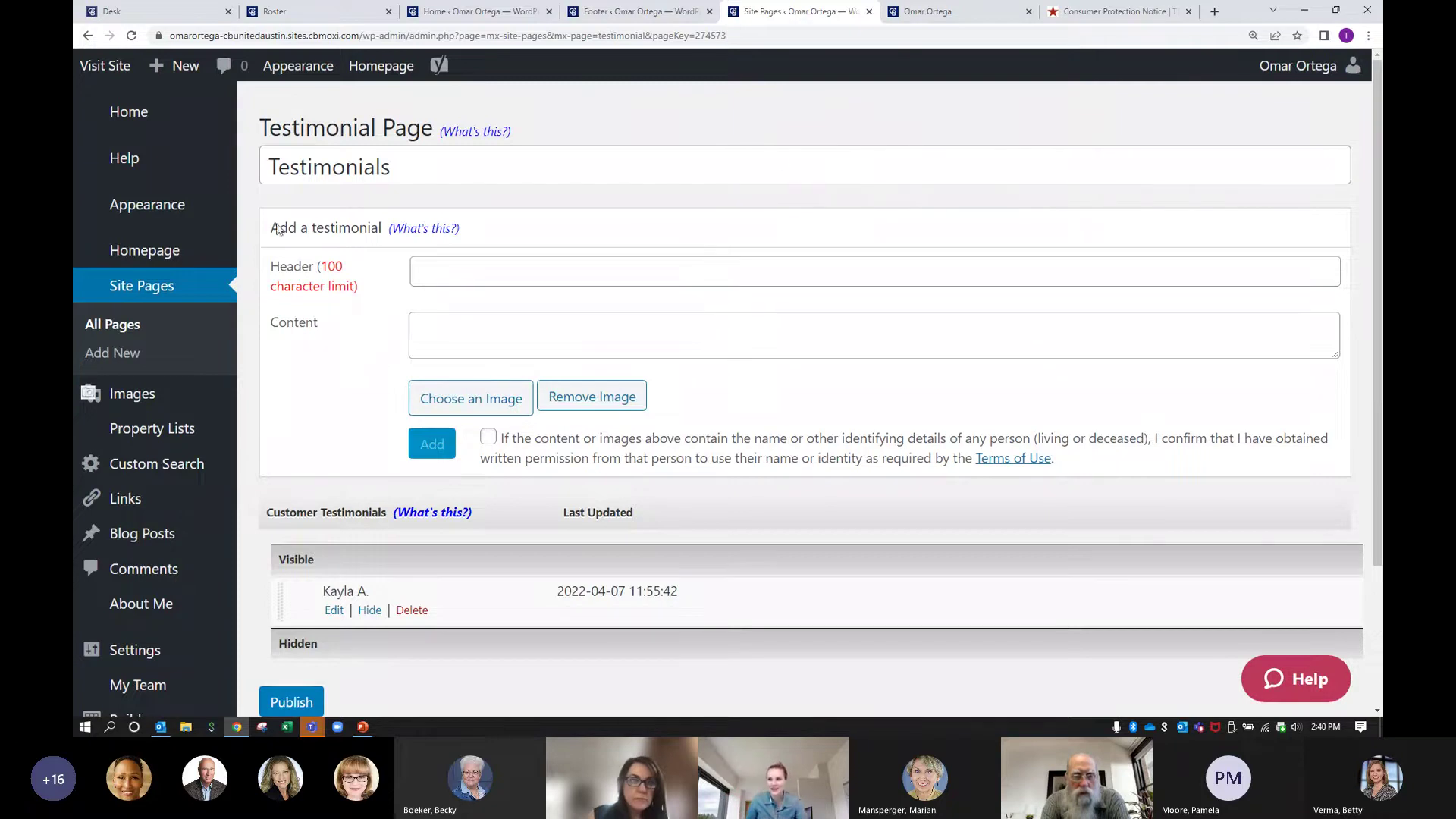
drag(429, 158, 394, 171)
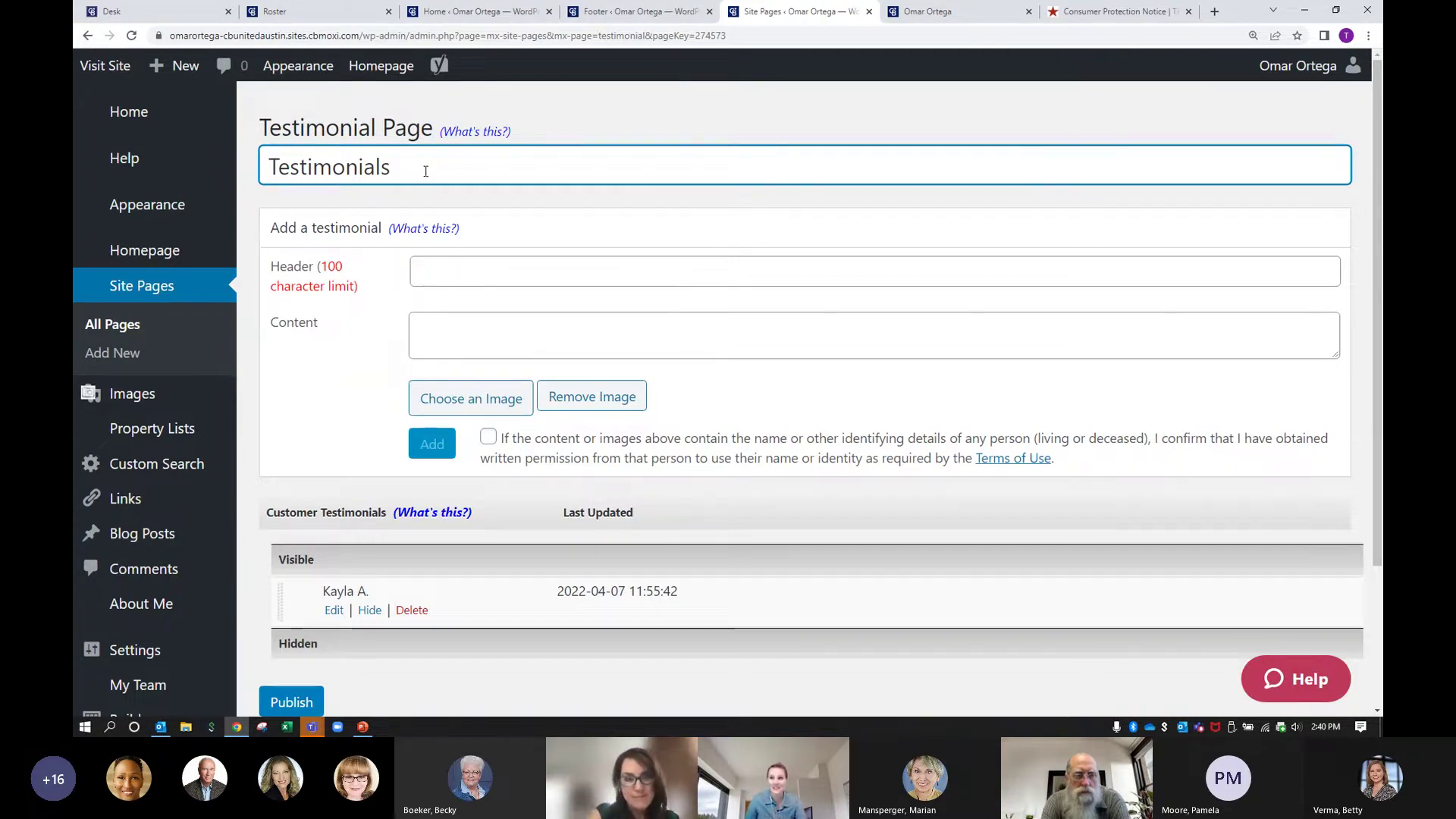
drag(426, 171, 269, 173)
click(416, 171)
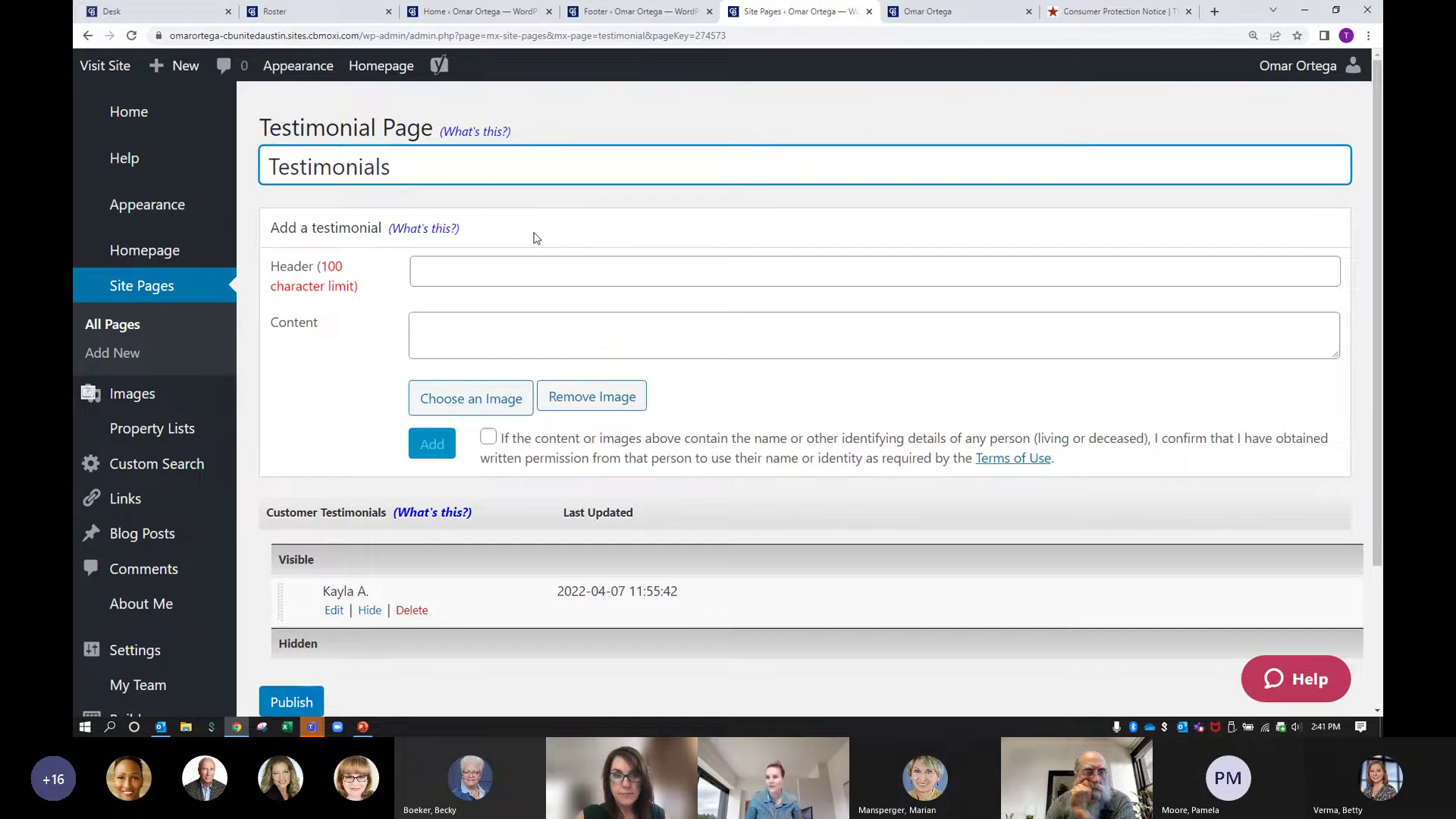
- Enter a client's first name and last initial as the header of the new testimonial
scroll(536, 238, down, 1)
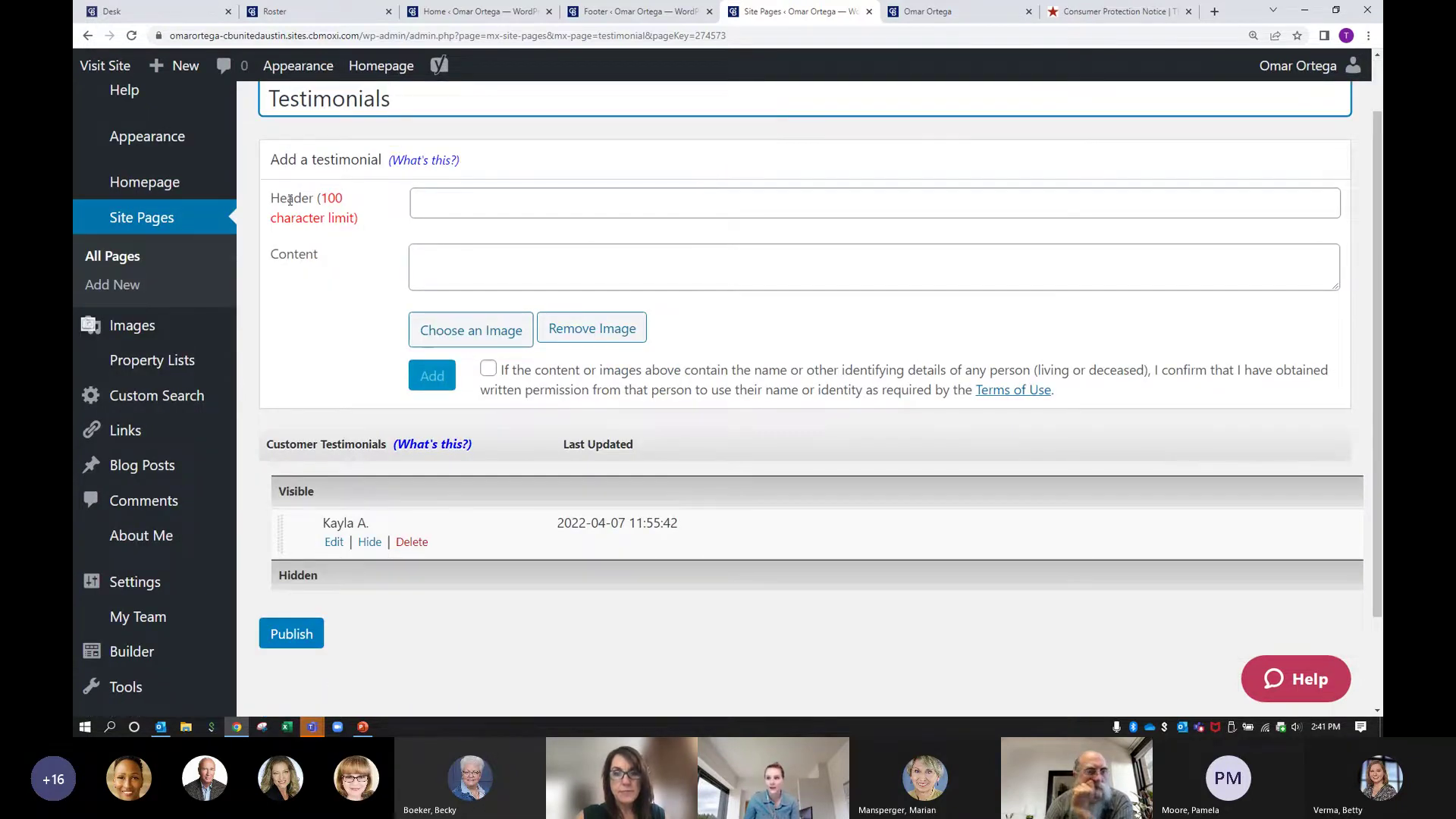
drag(271, 199, 309, 201)
click(545, 207)
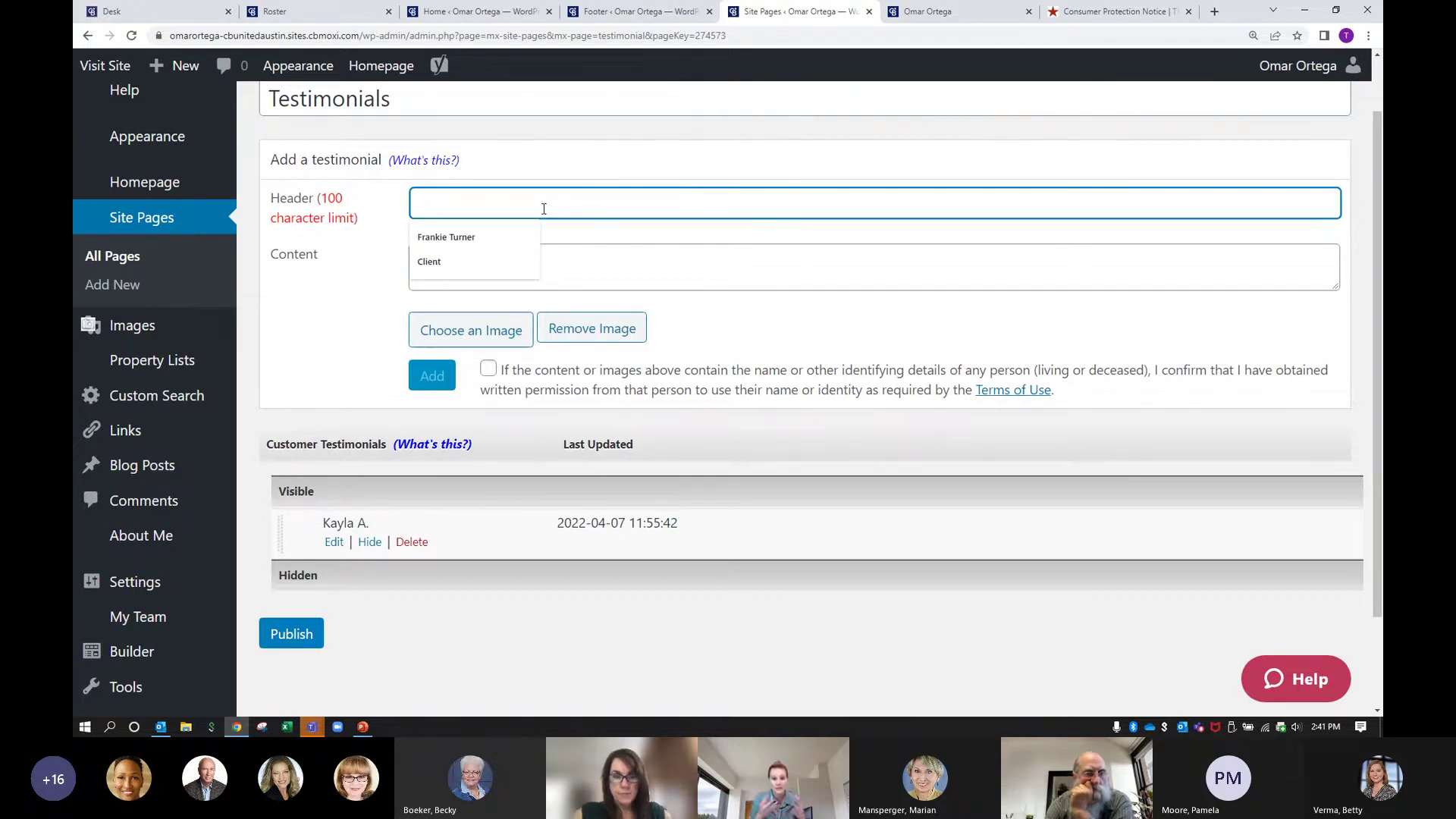
text(tALIA v.)
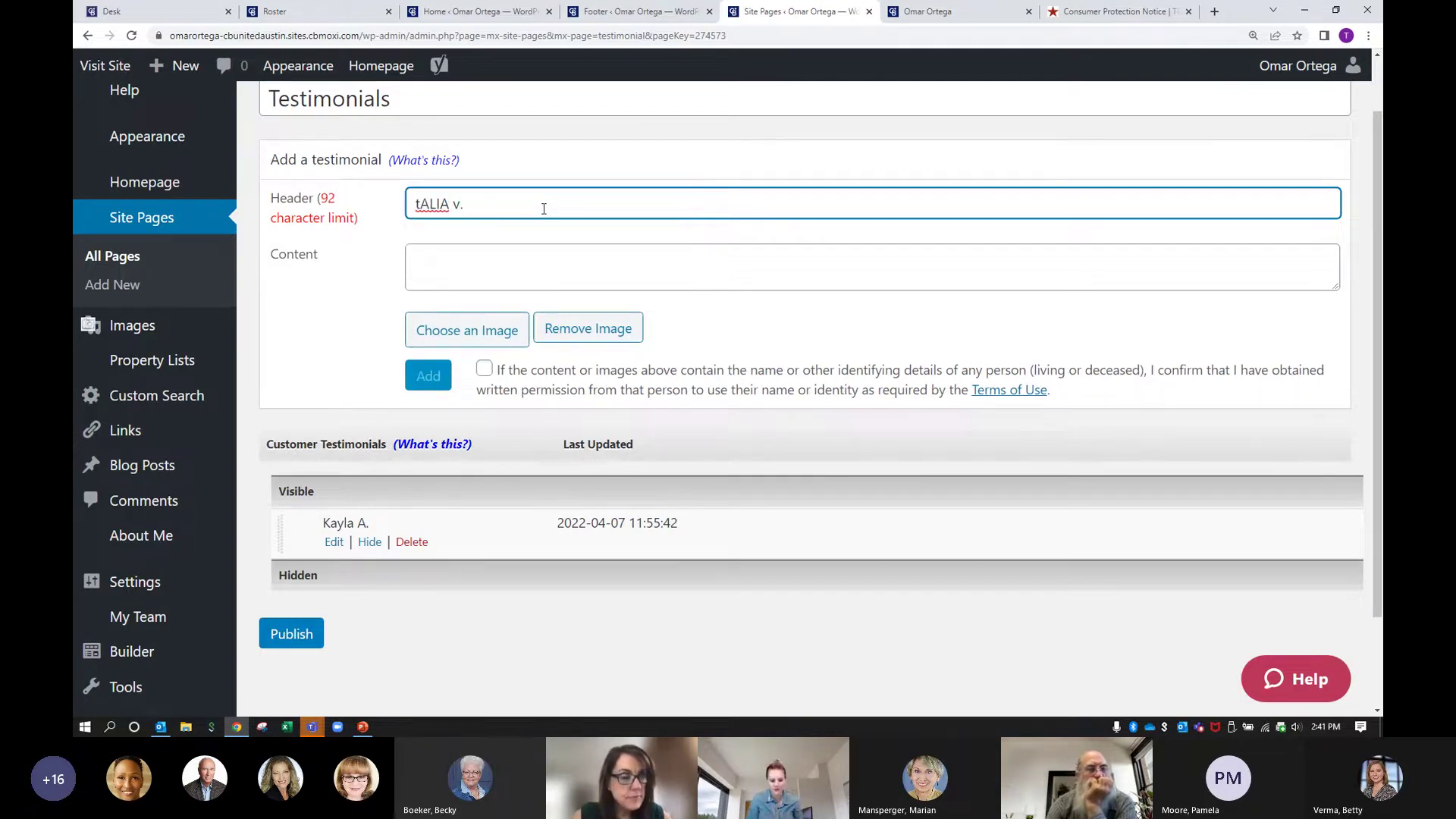
key(BackSpace)
key(BackSpace)
key(BackSpace)
key(BackSpace)
key(BackSpace)
key(BackSpace)
key(BackSpace)
key(BackSpace)
text(Talia )
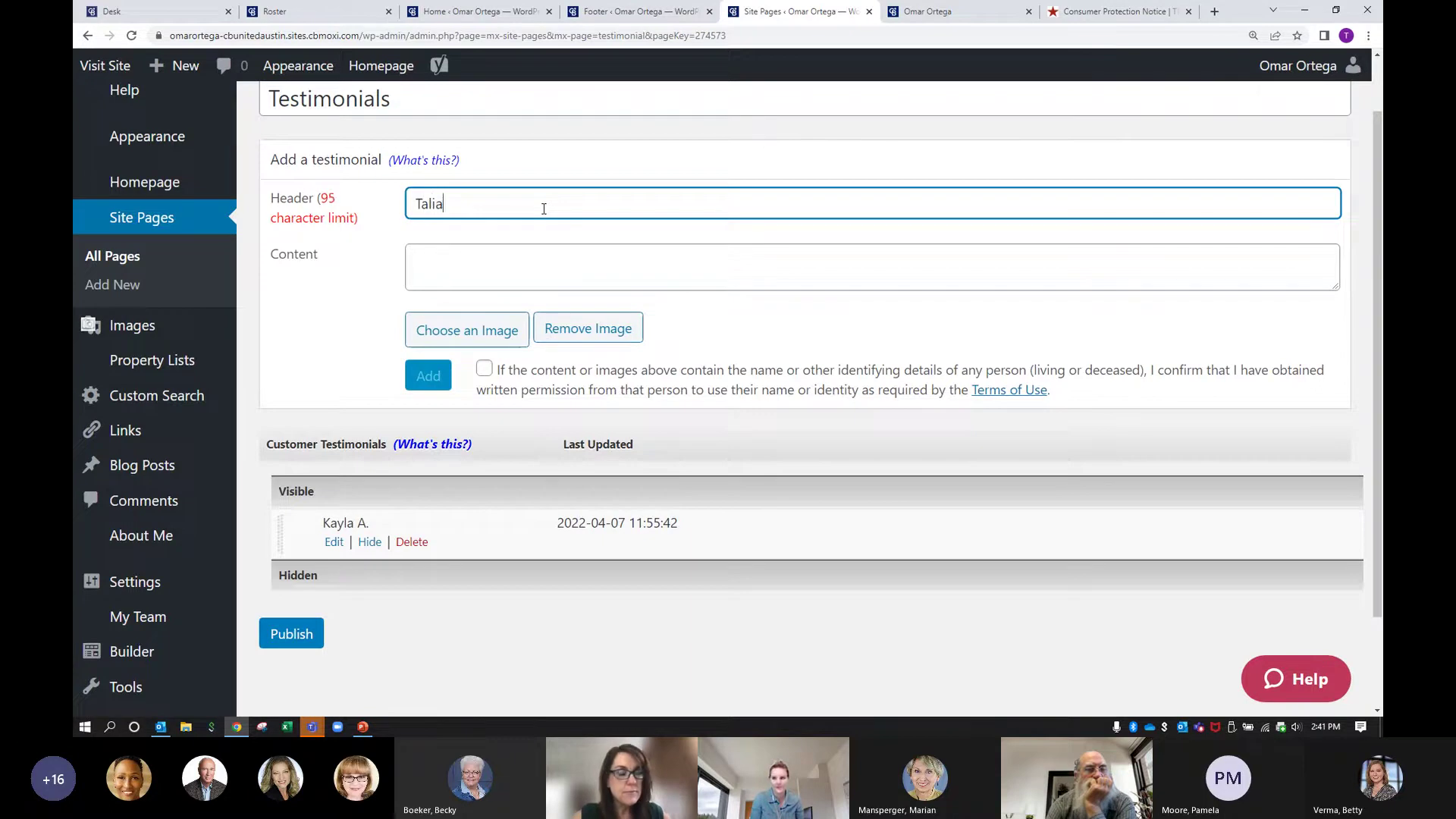
text(V.)
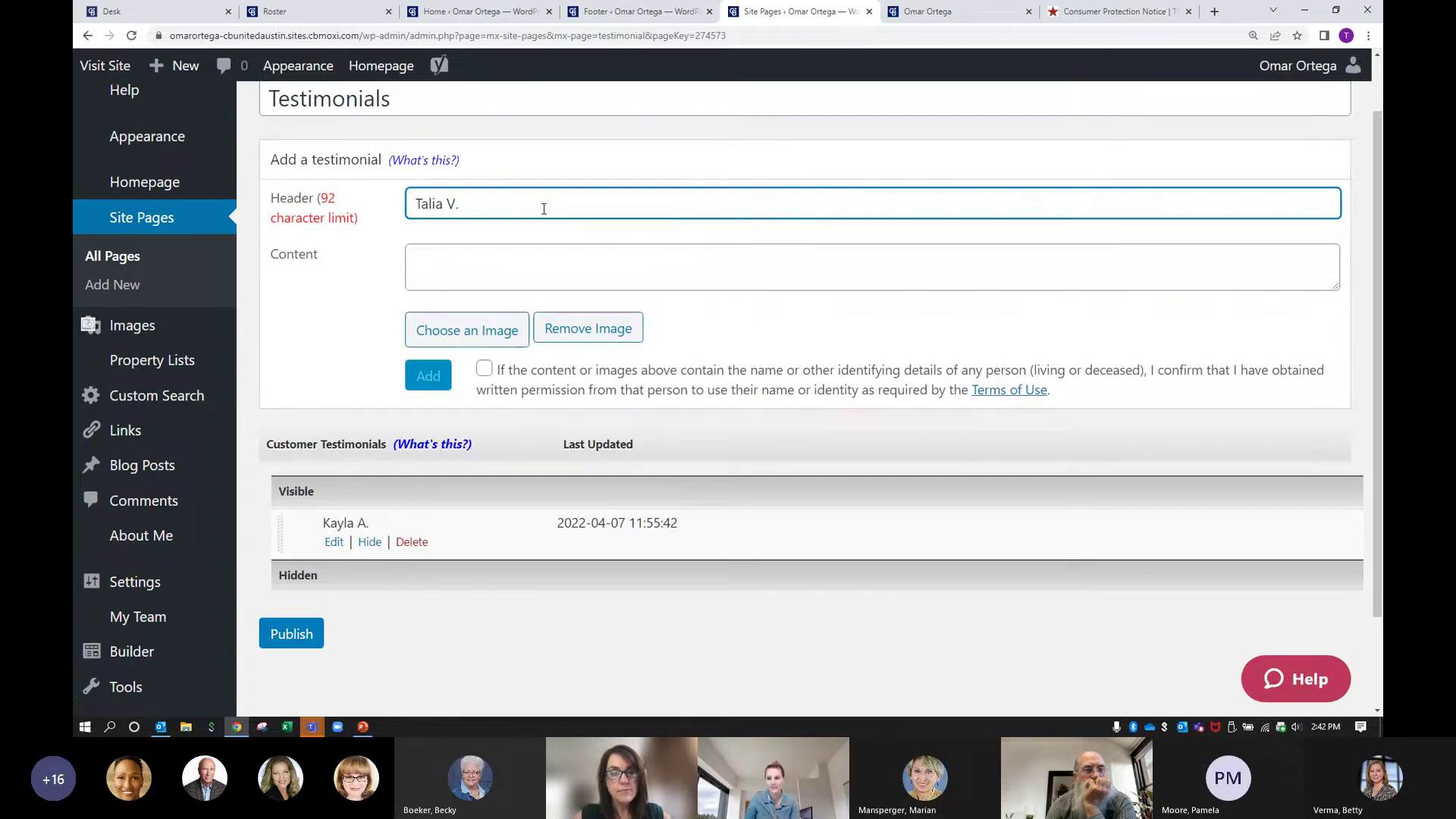
- Replace the new testimonial's header with "Seller"
key(BackSpace)
key(BackSpace)
key(BackSpace)
key(BackSpace)
key(BackSpace)
key(BackSpace)
key(BackSpace)
key(BackSpace)
text(Sel)
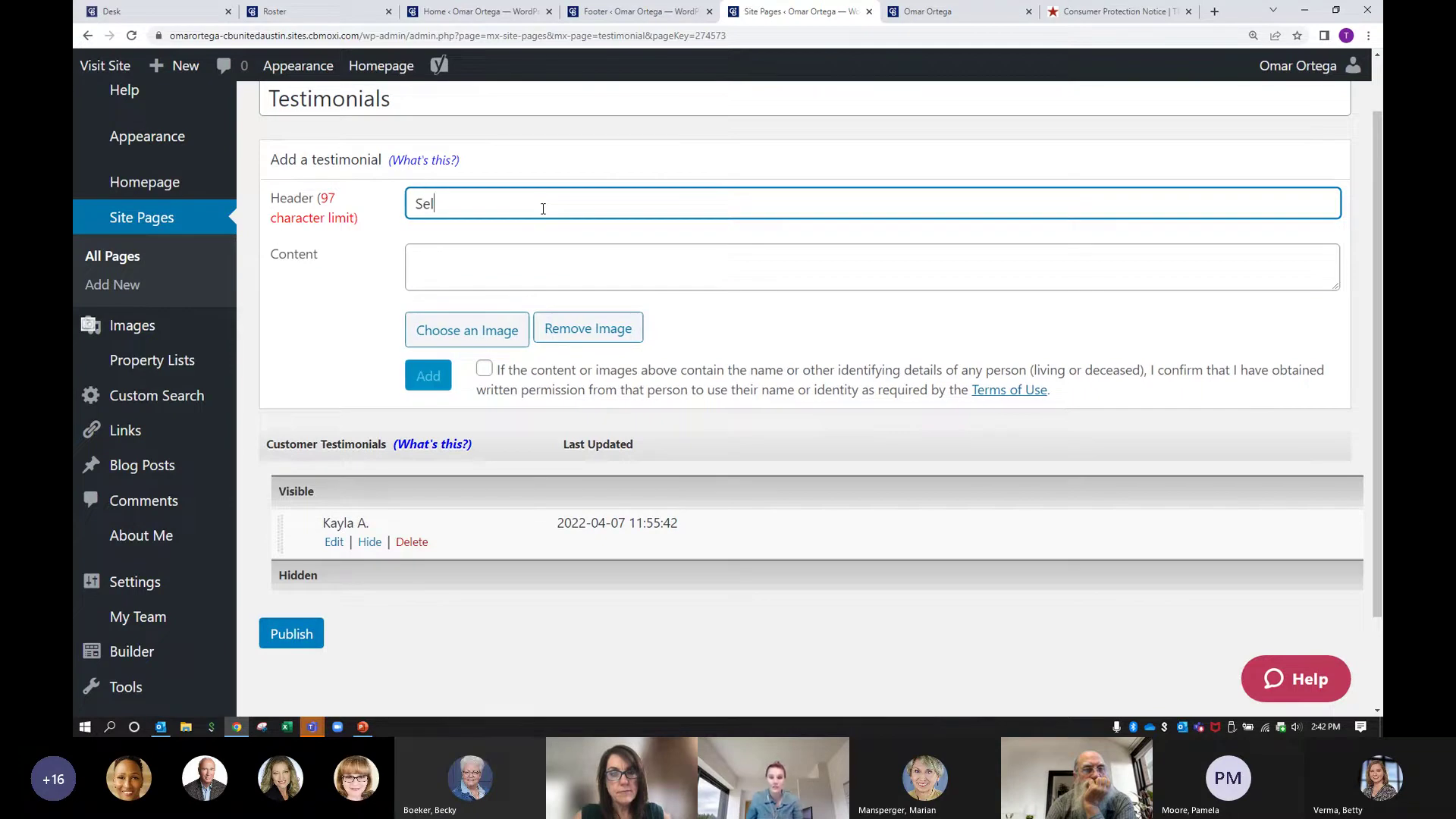
text(ler)
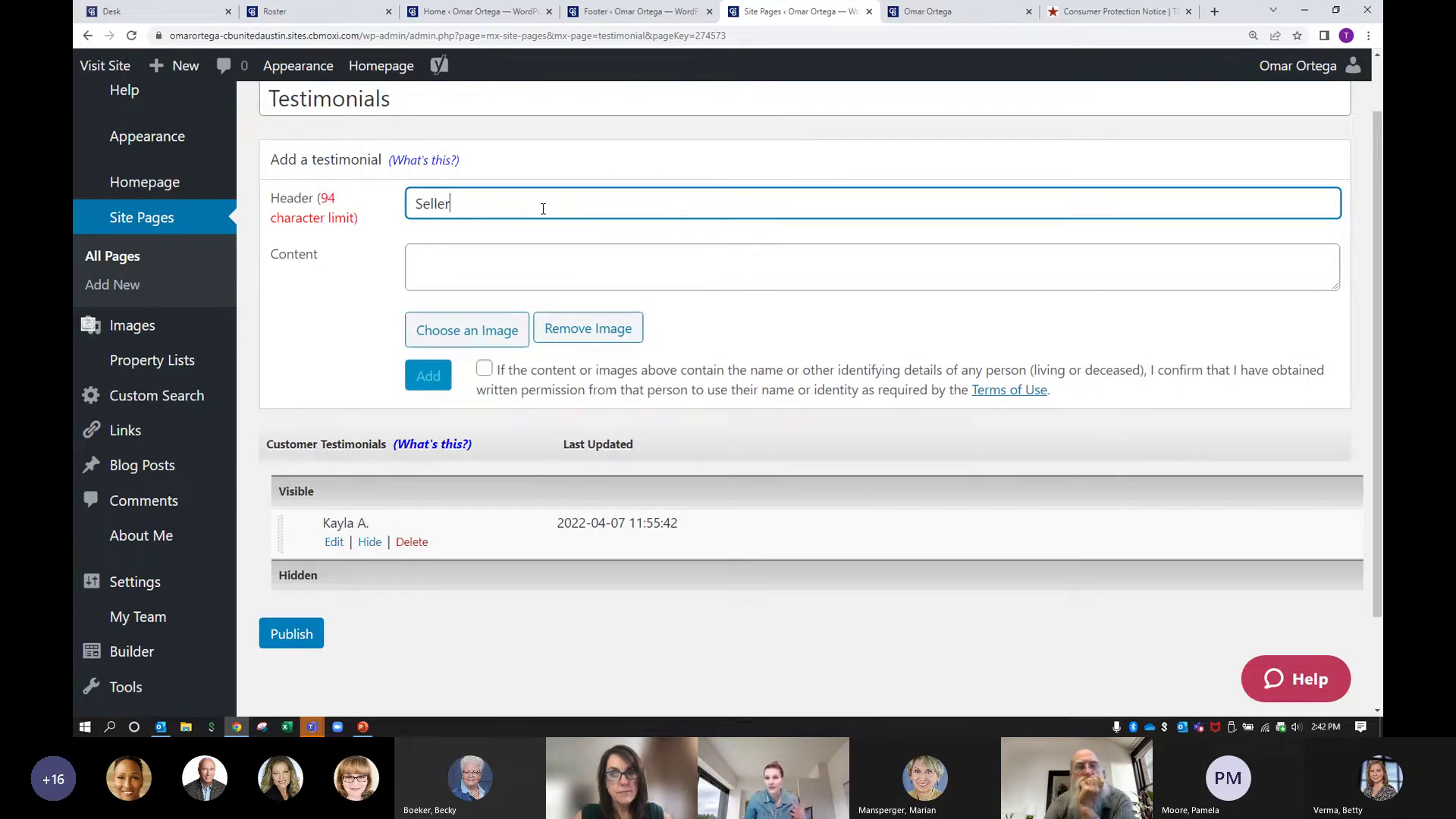
- Change the new testimonial's header to "Client"
drag(536, 205, 406, 202)
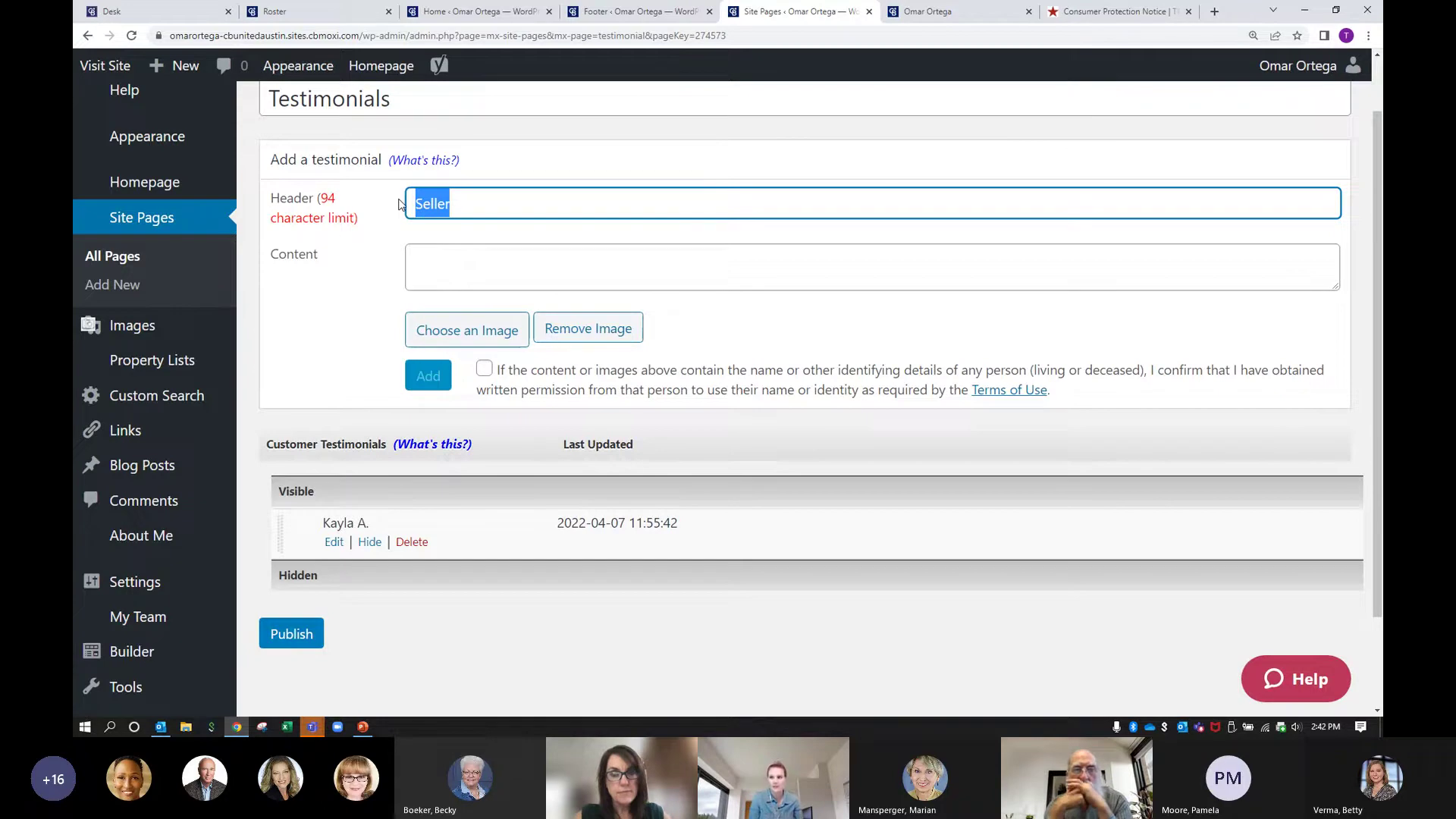
text(lient)
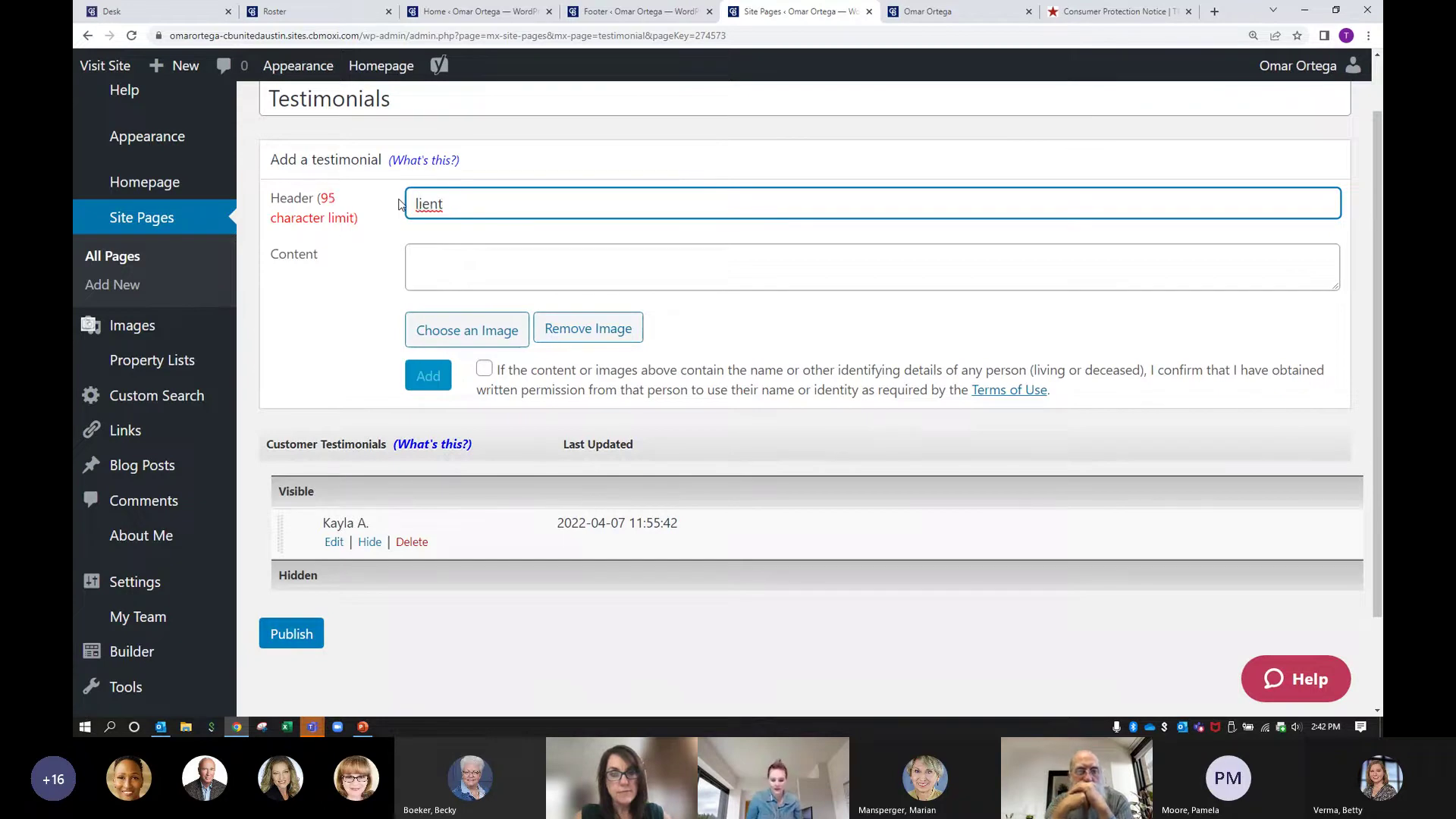
key(Home)
text(C)
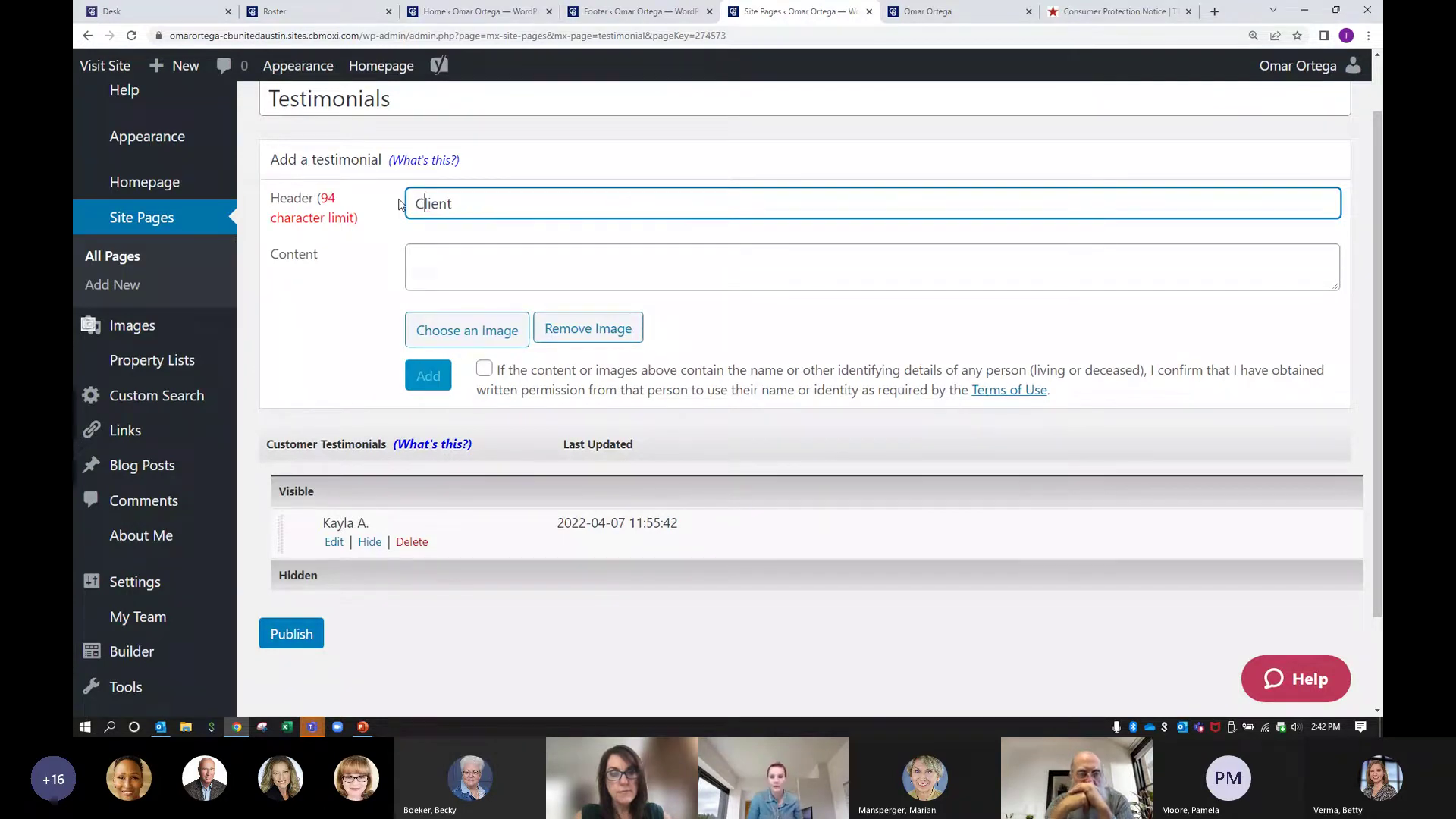
click(397, 262)
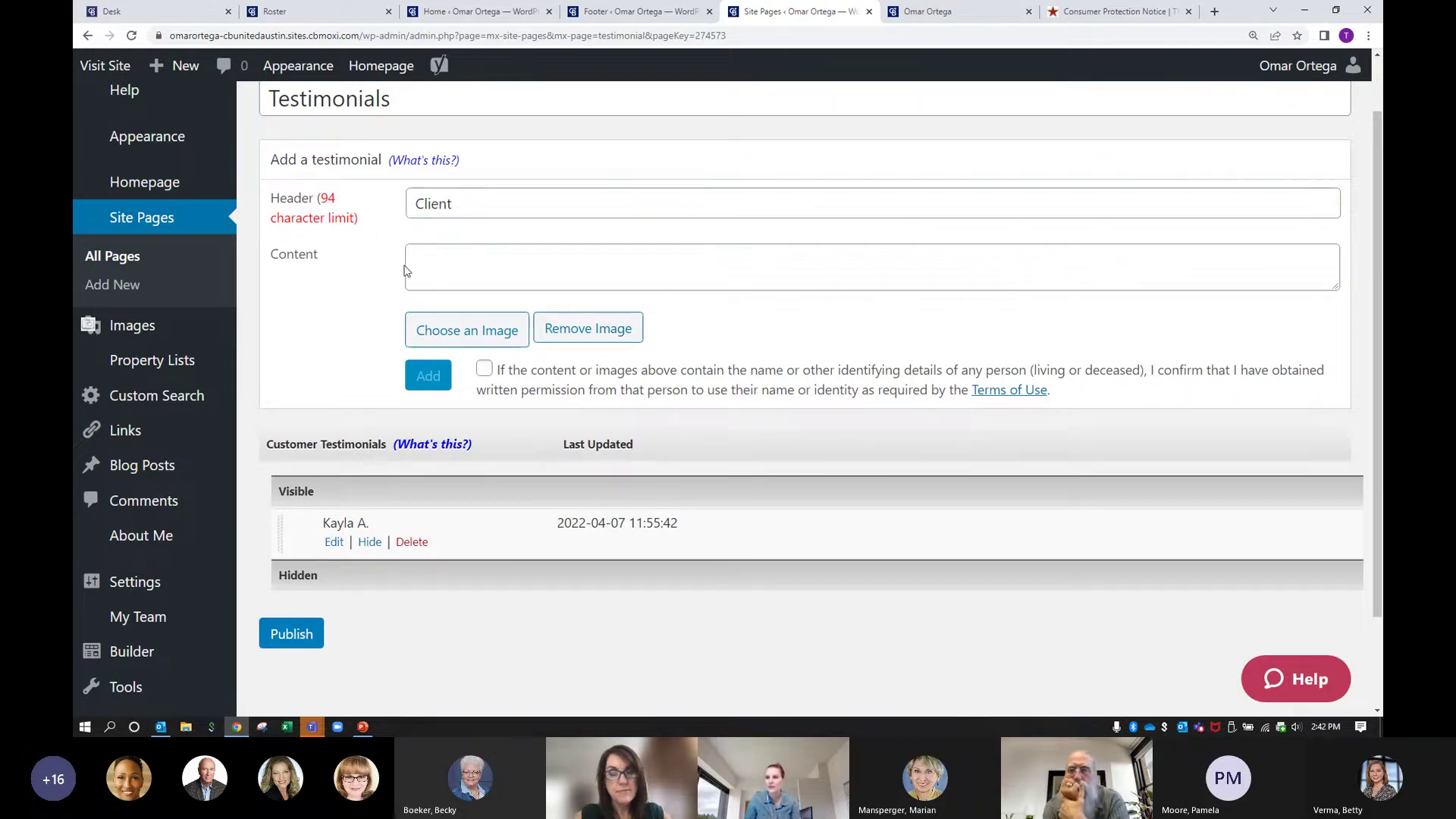
- Enter a one-sentence praise of the agent as the new testimonial's content
click(455, 264)
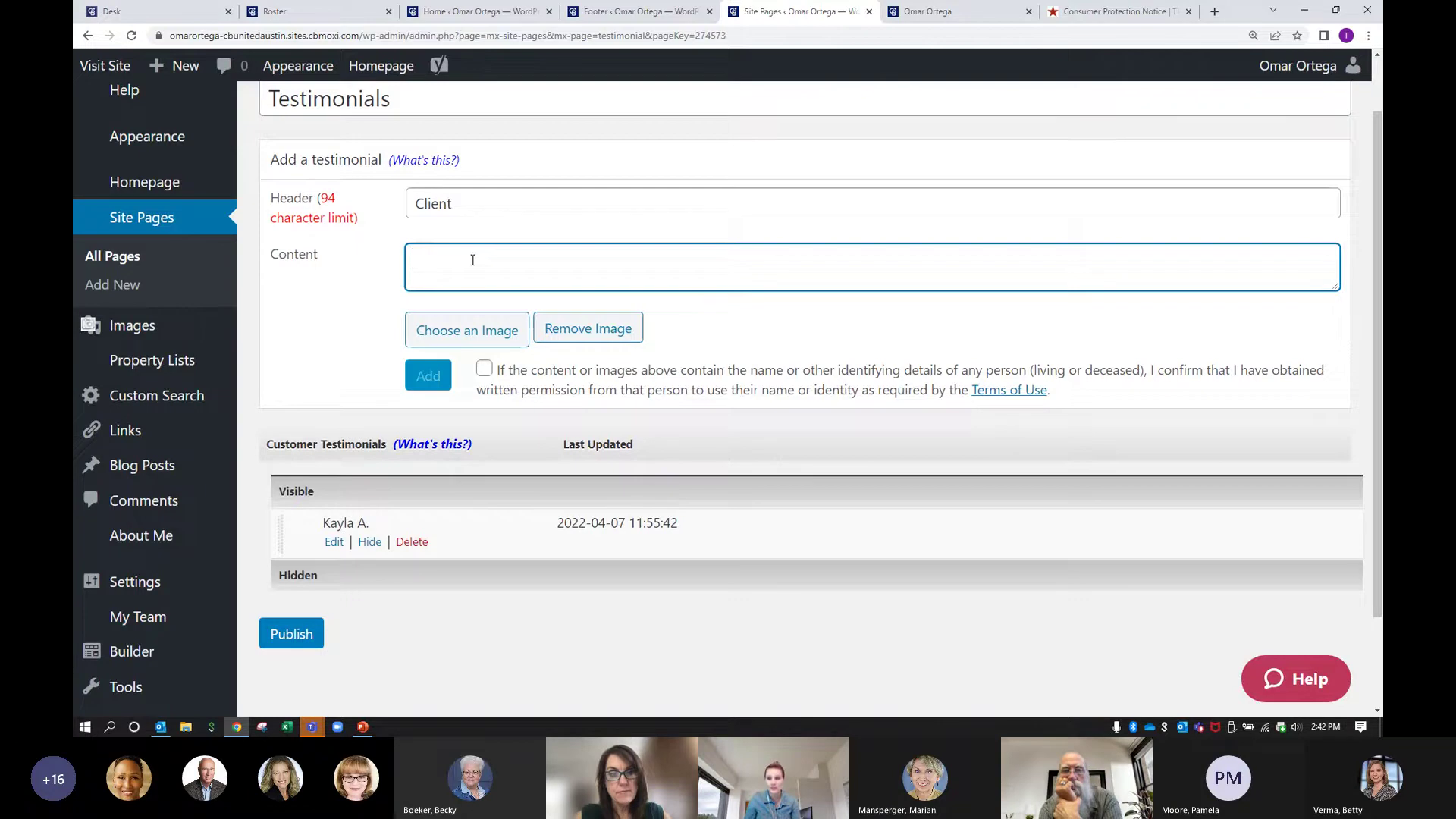
text(Talia is amaz)
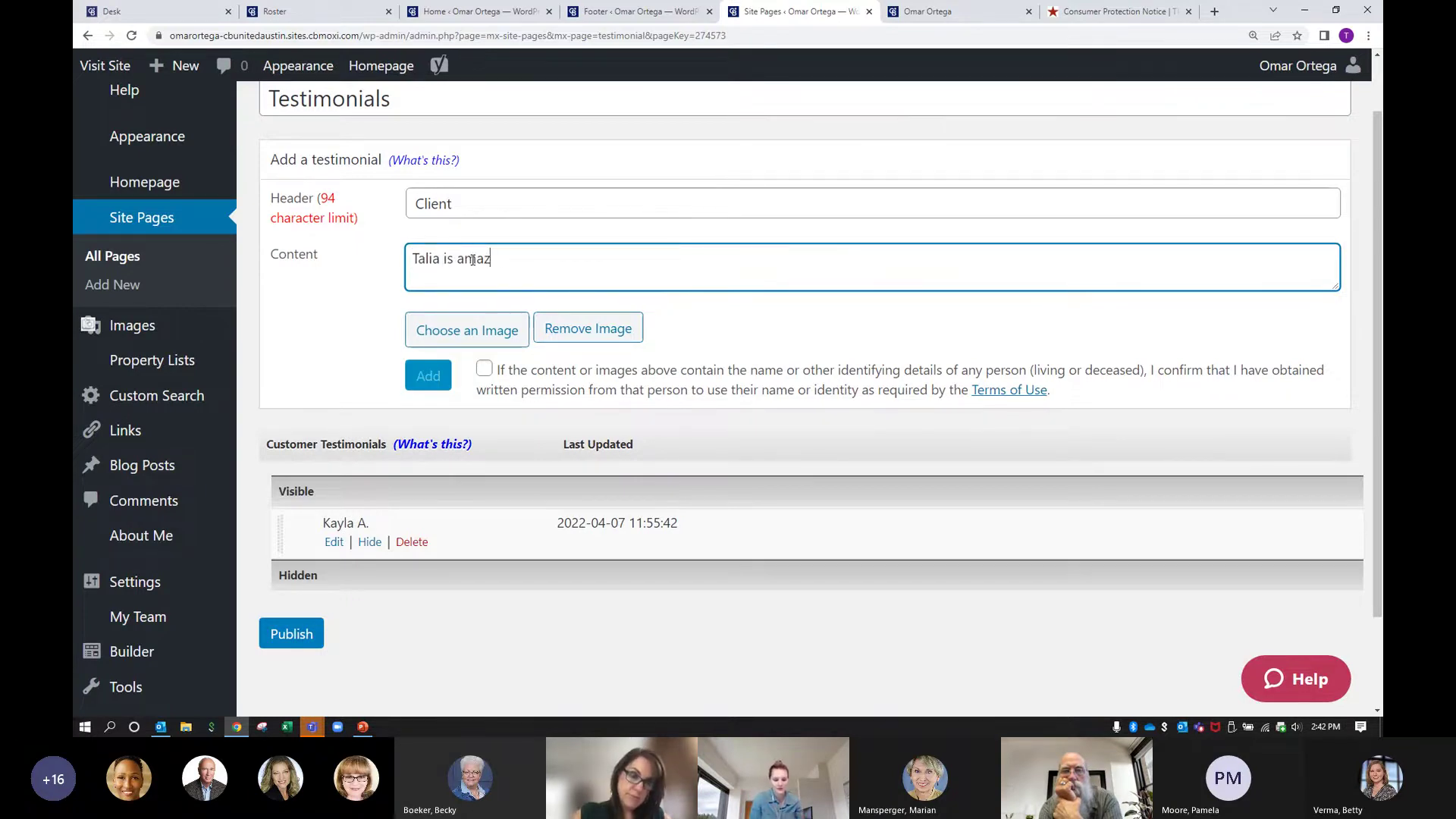
text(ing!)
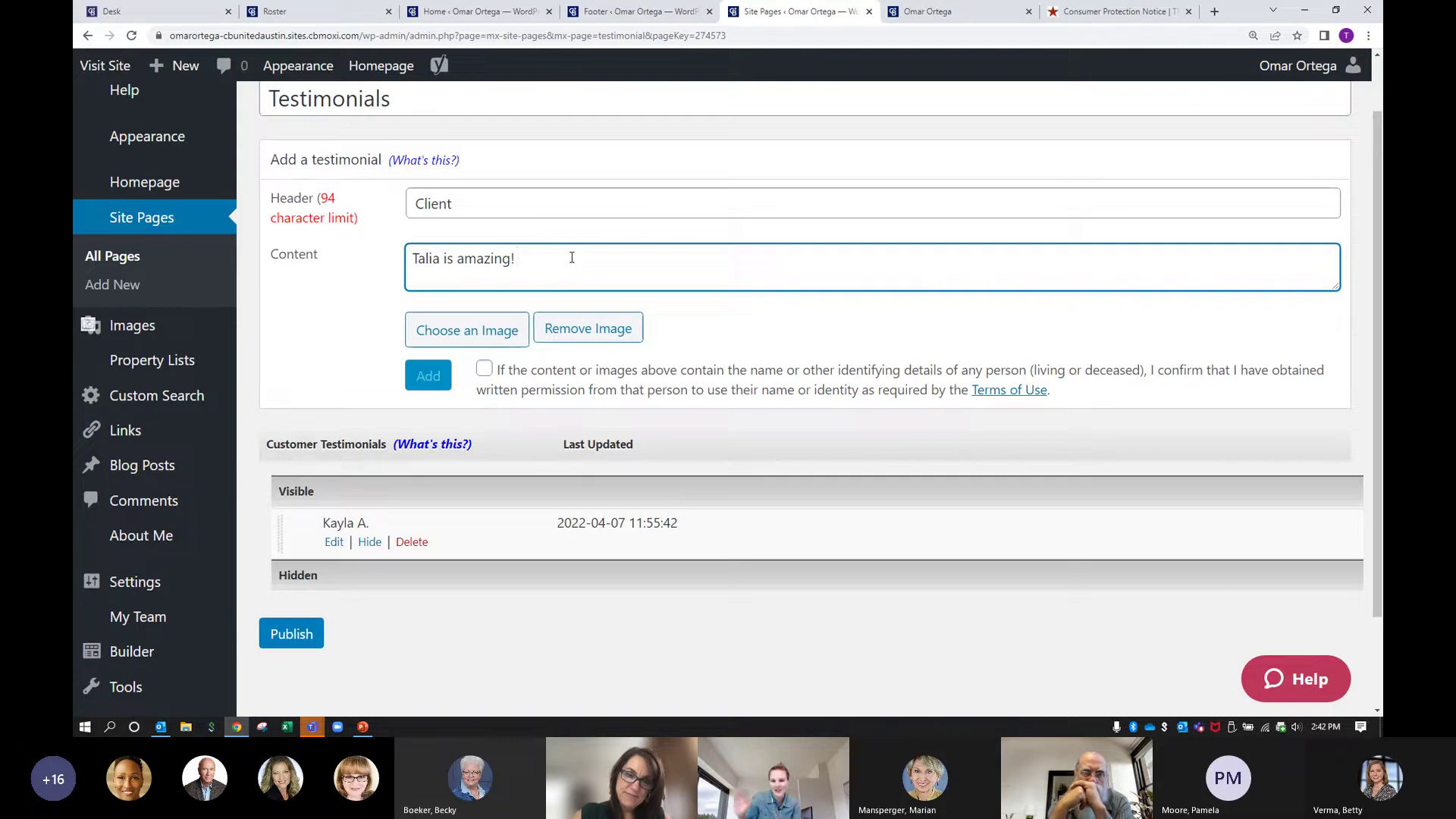
- Replace the testimonial's content with "gdfdg" and confirm that written permission to use identifying details was obtained
drag(570, 255, 367, 235)
key(BackSpace)
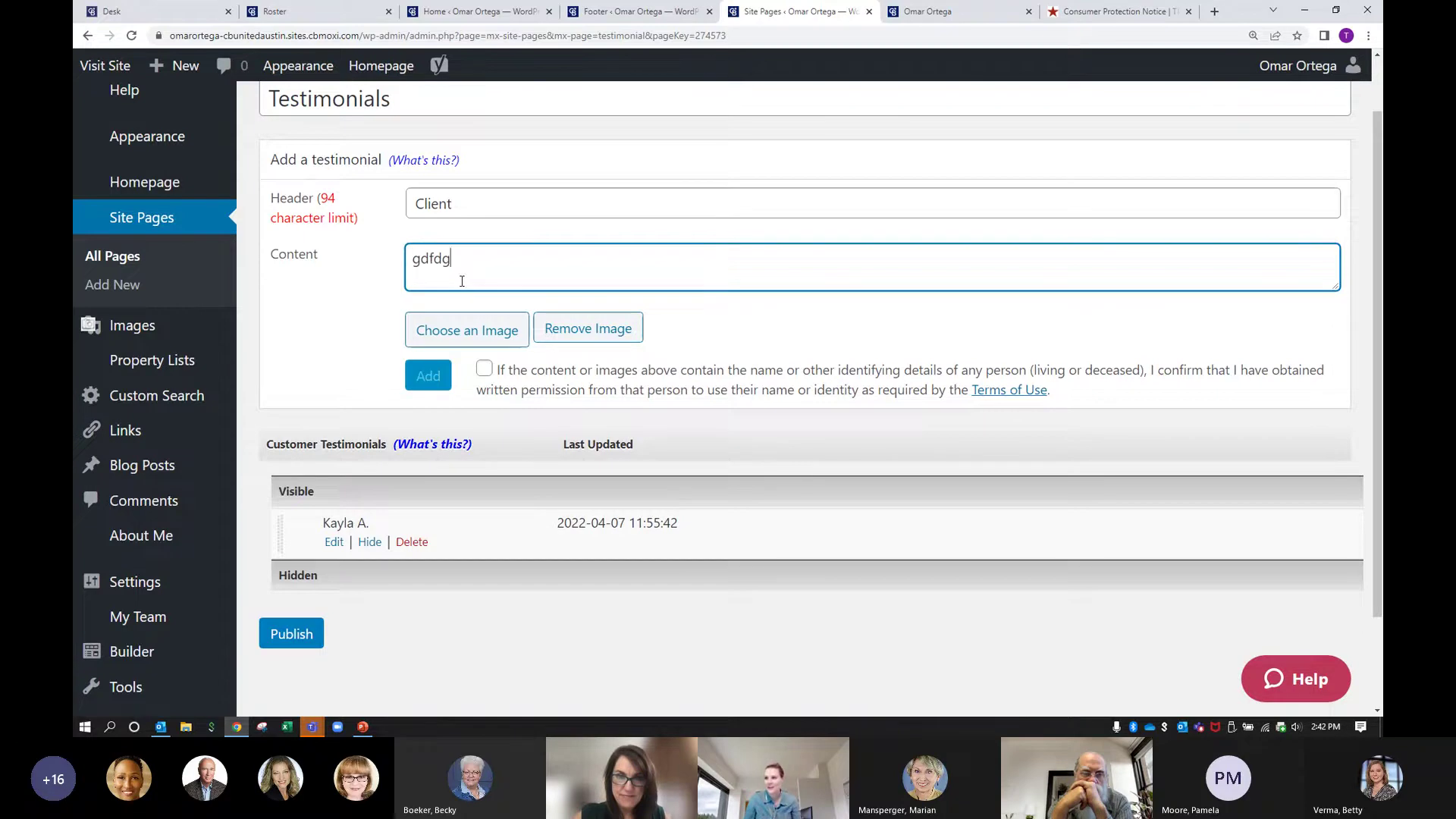
click(484, 370)
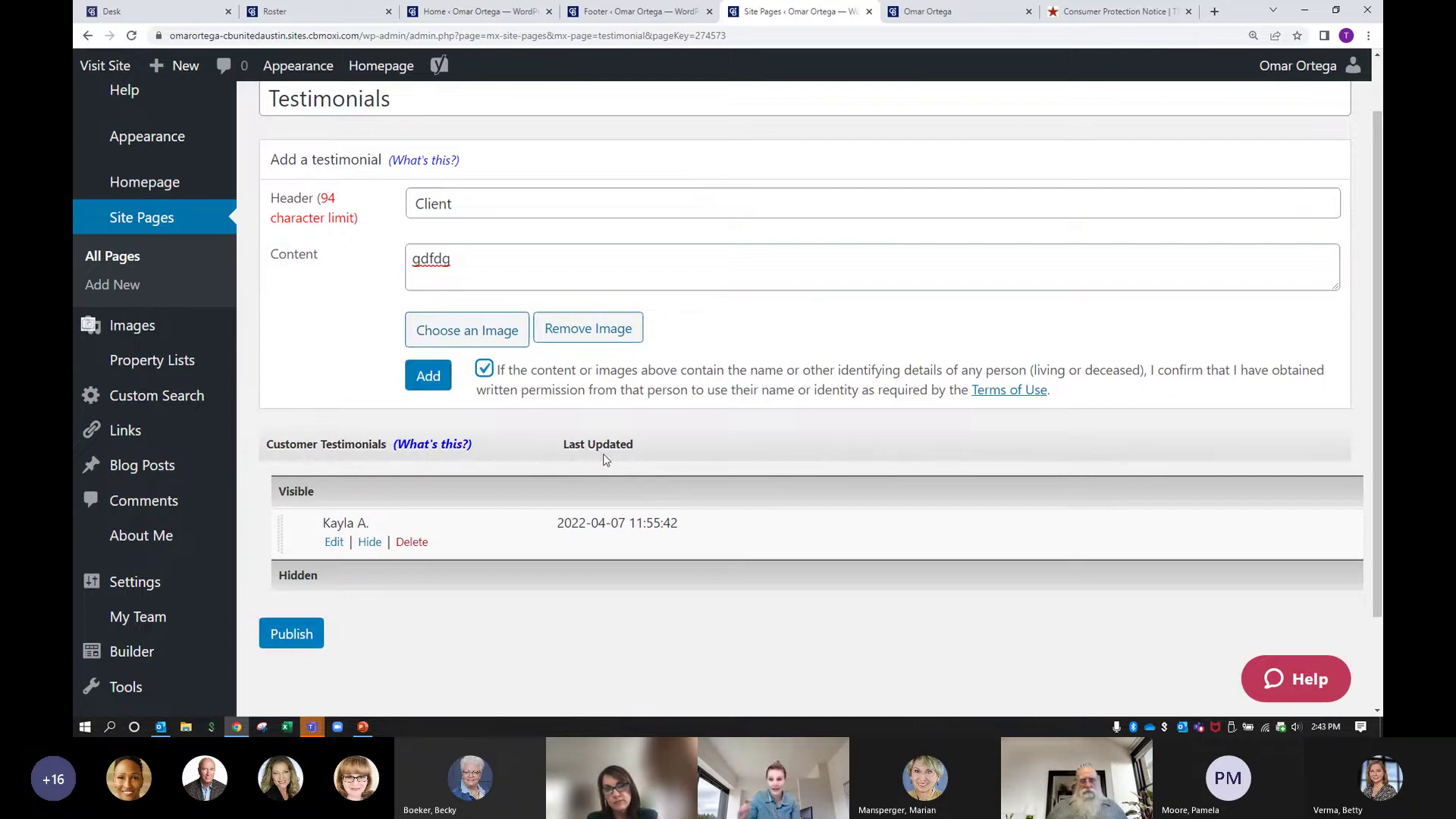
scroll(603, 453, down, 2)
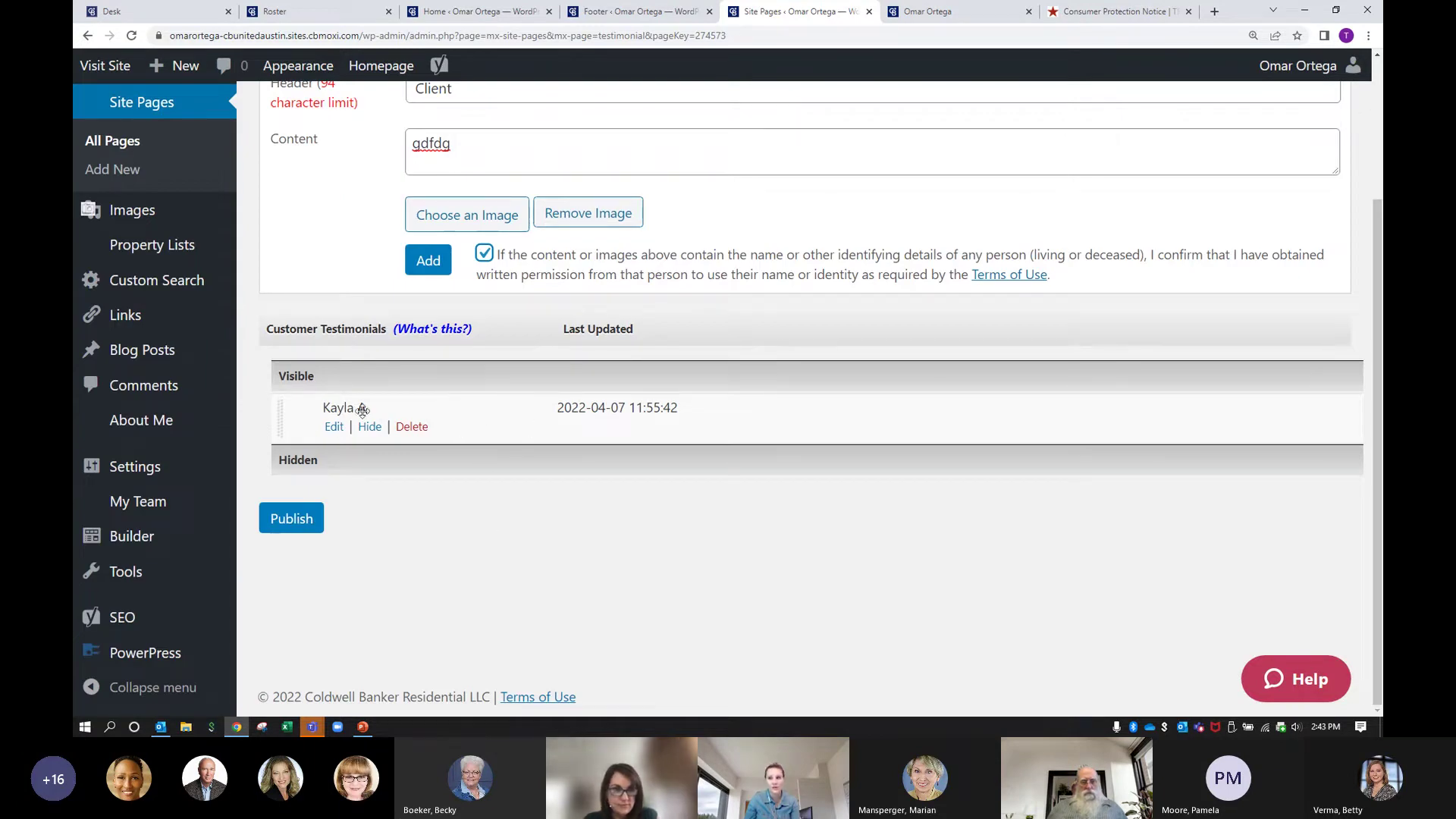
click(301, 528)
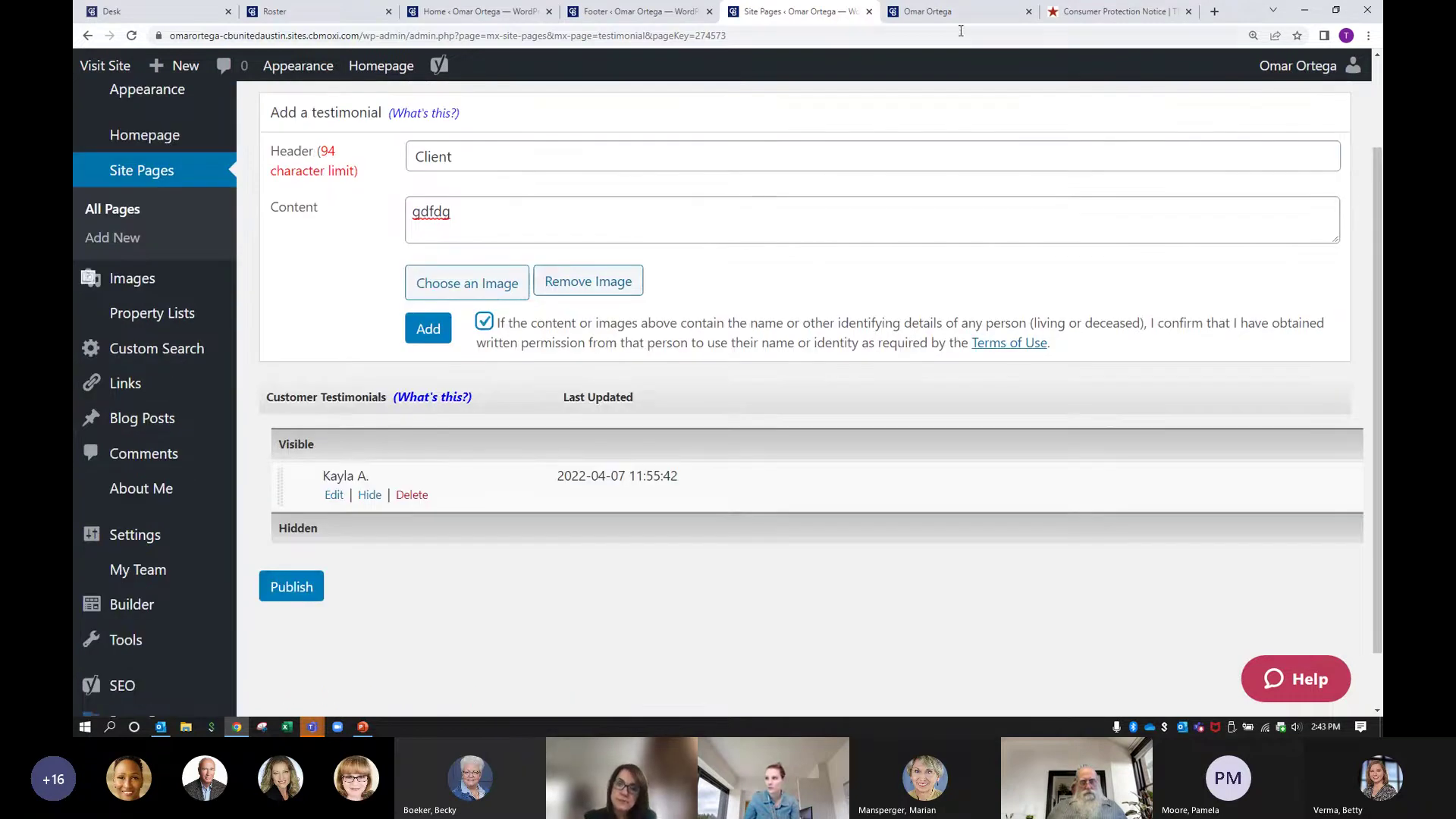
- View the Testimonials page under About on the public website
click(958, 15)
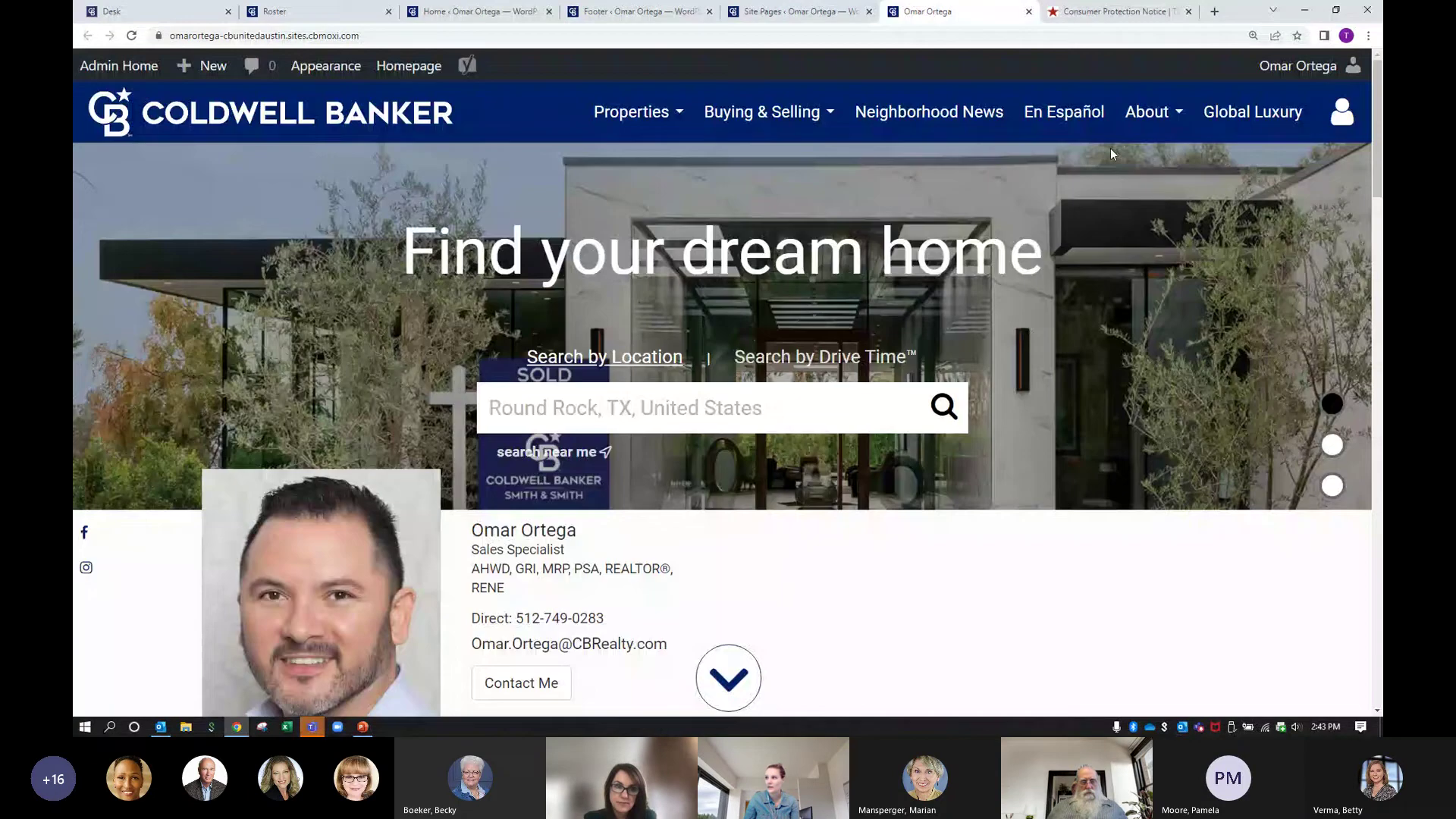
click(1152, 114)
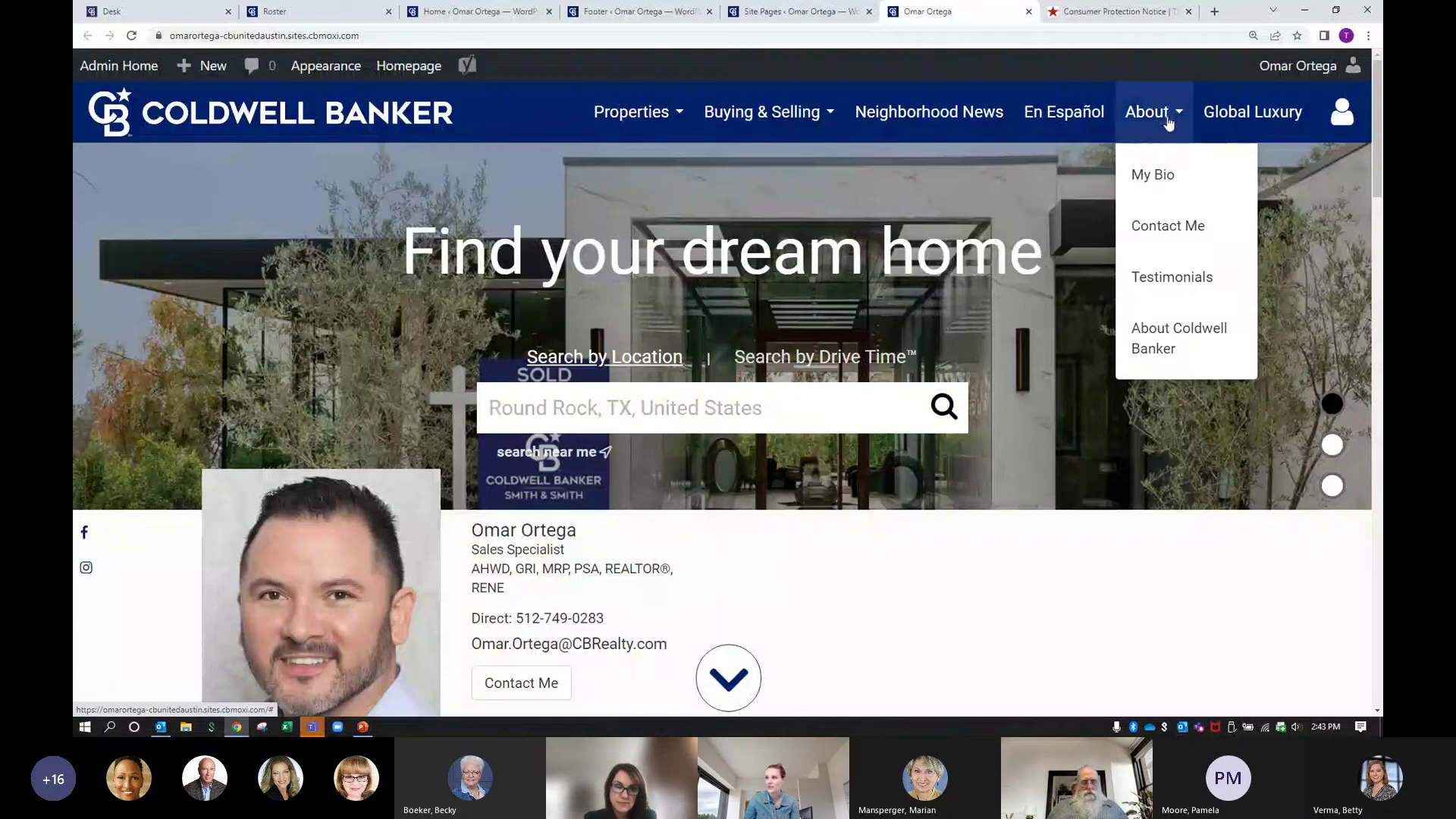
click(1168, 279)
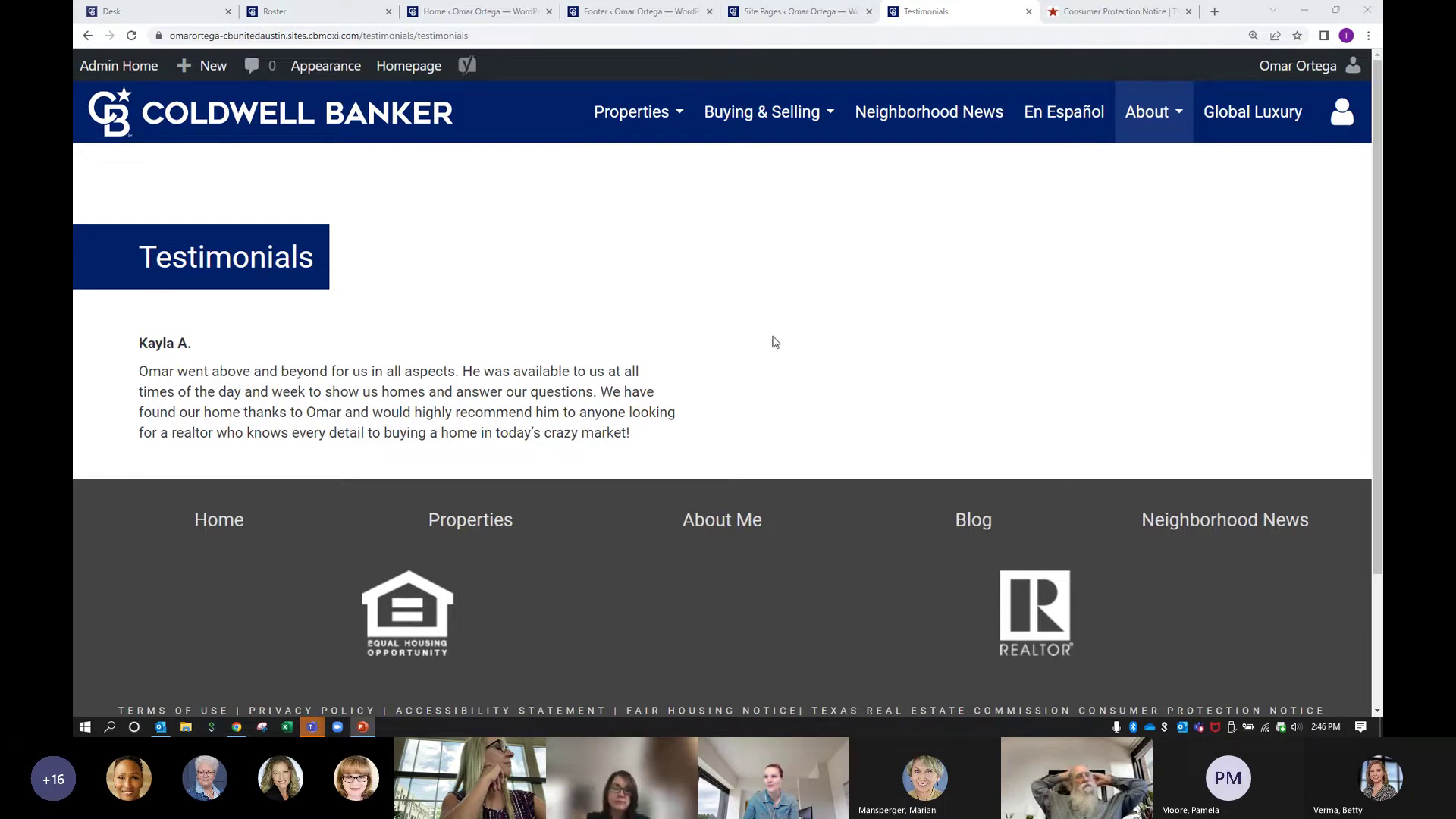
- Review Completing Your Site Activation on the admin tool's home page and open the settings for making the site visible to search engines
click(133, 66)
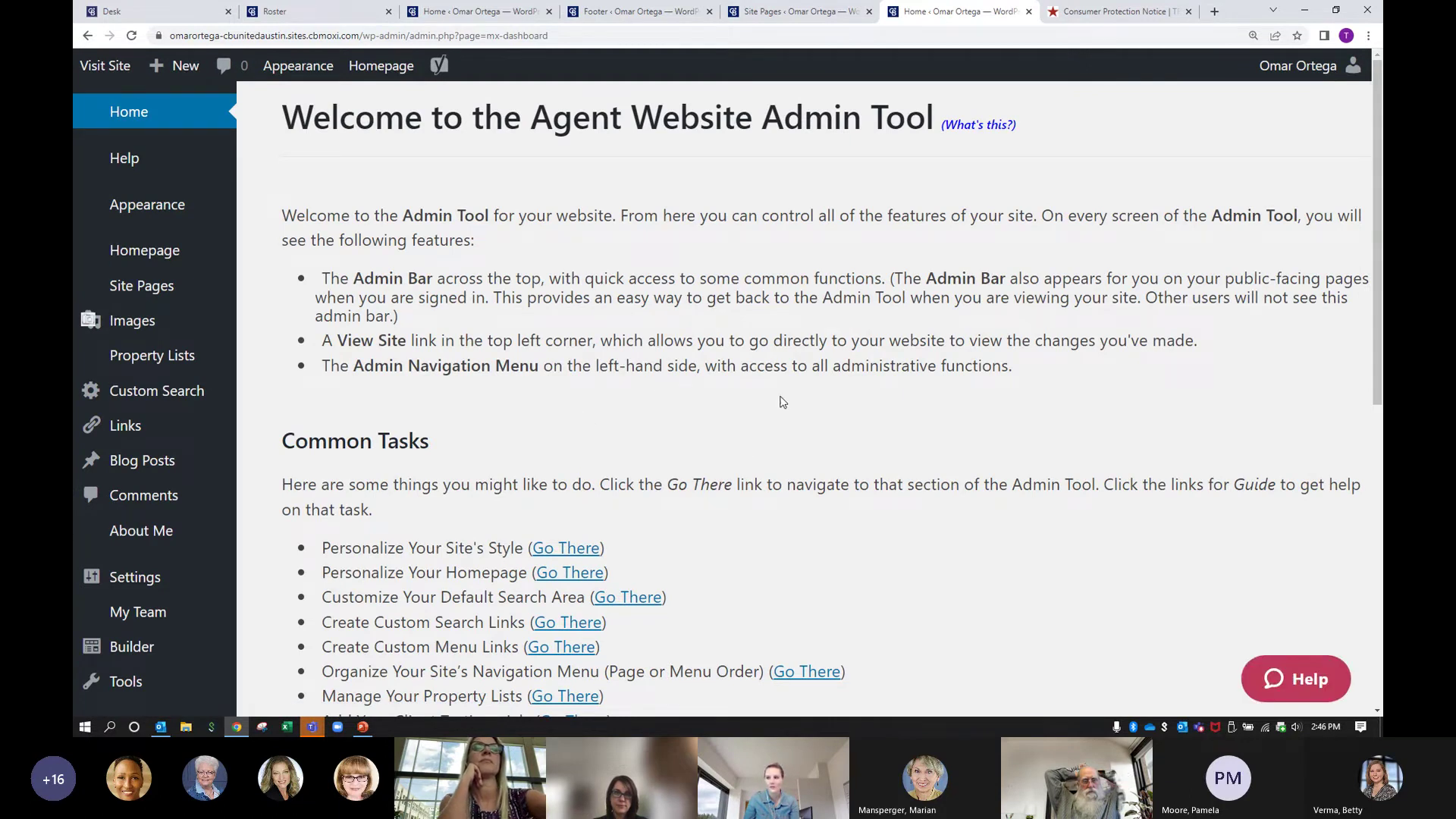
scroll(782, 402, down, 2)
scroll(783, 401, up, 2)
scroll(749, 304, down, 8)
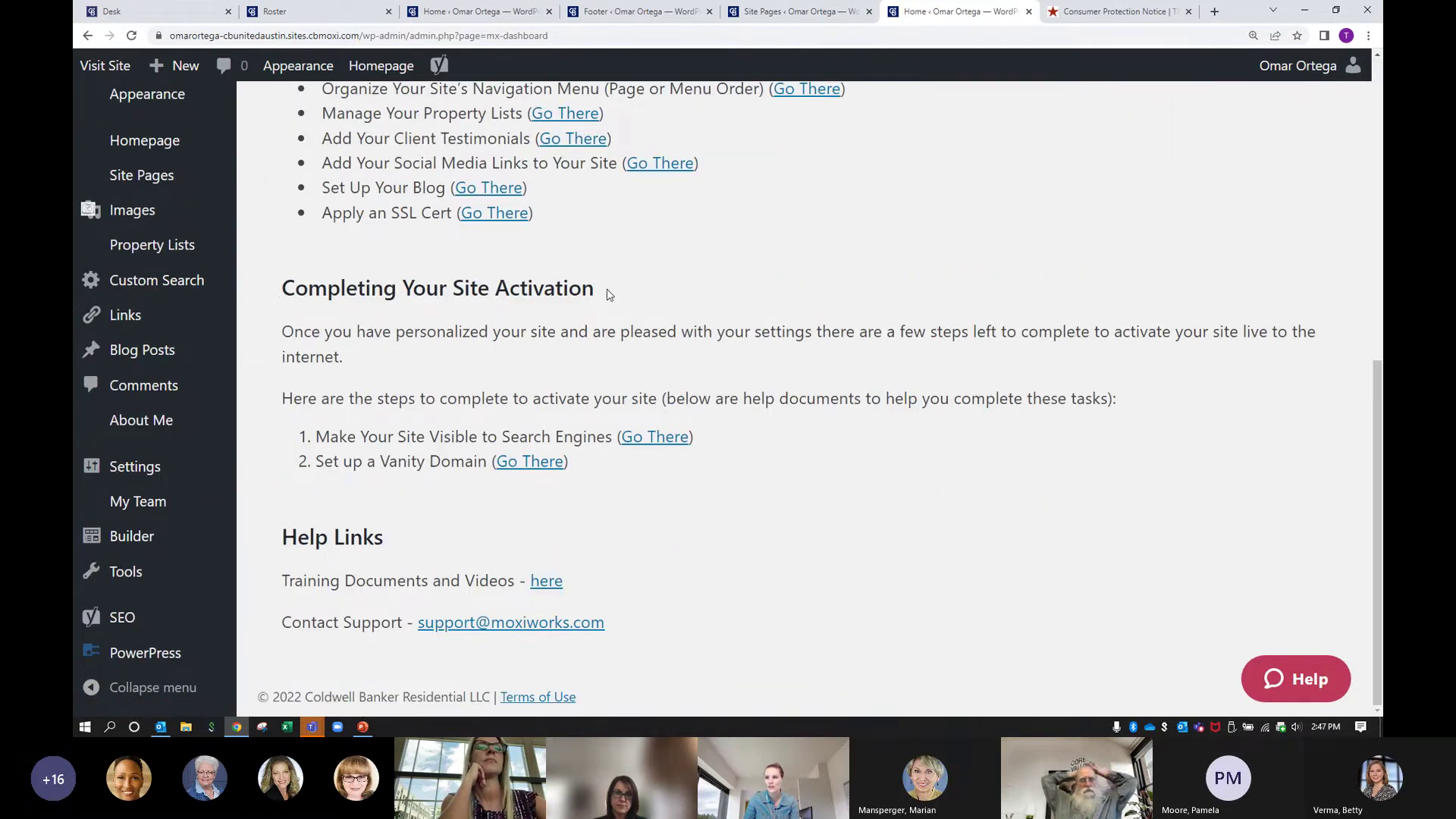
drag(605, 290, 267, 292)
click(698, 322)
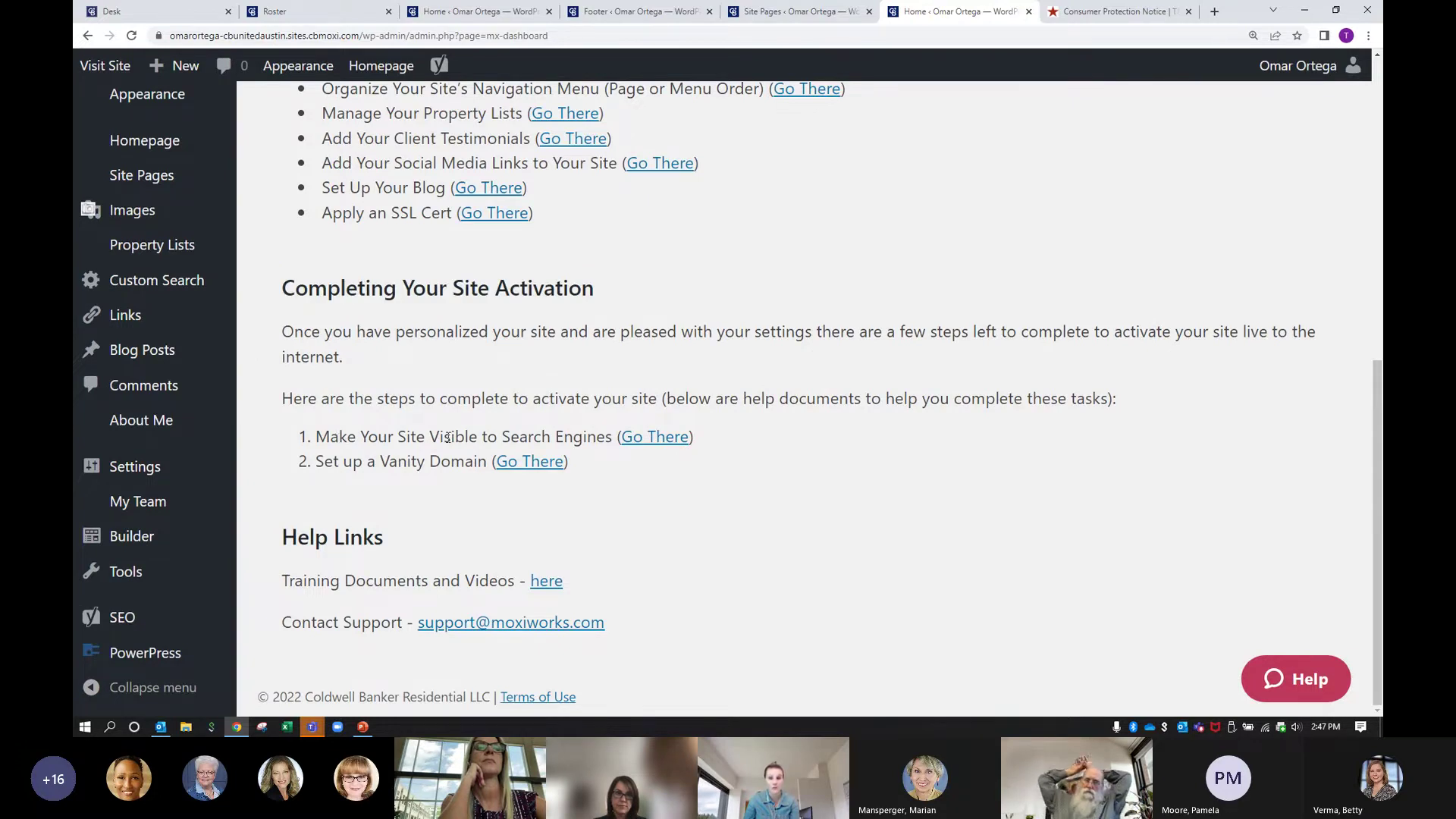
click(654, 438)
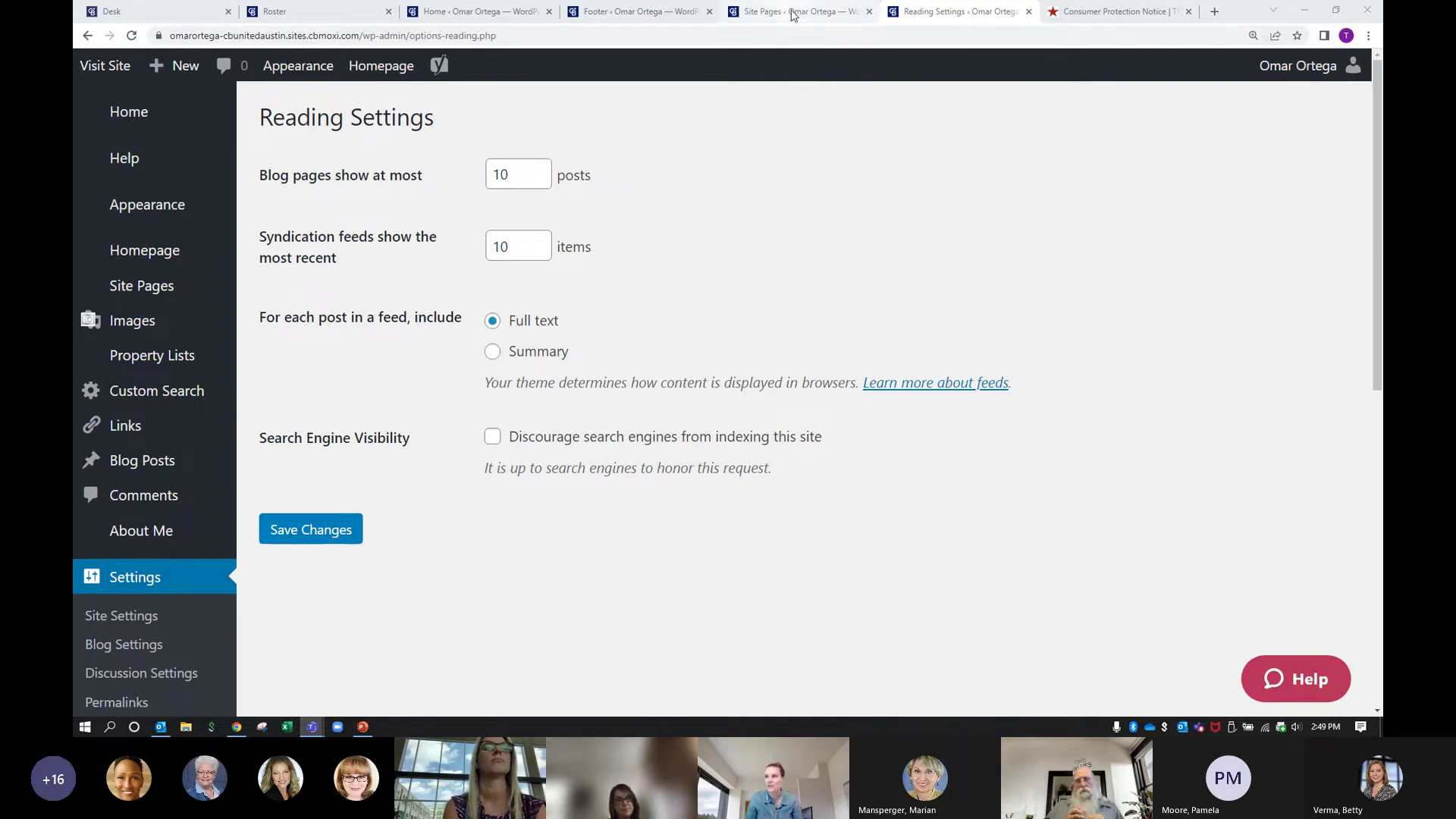
- Open the public website and examine its full web address
click(104, 66)
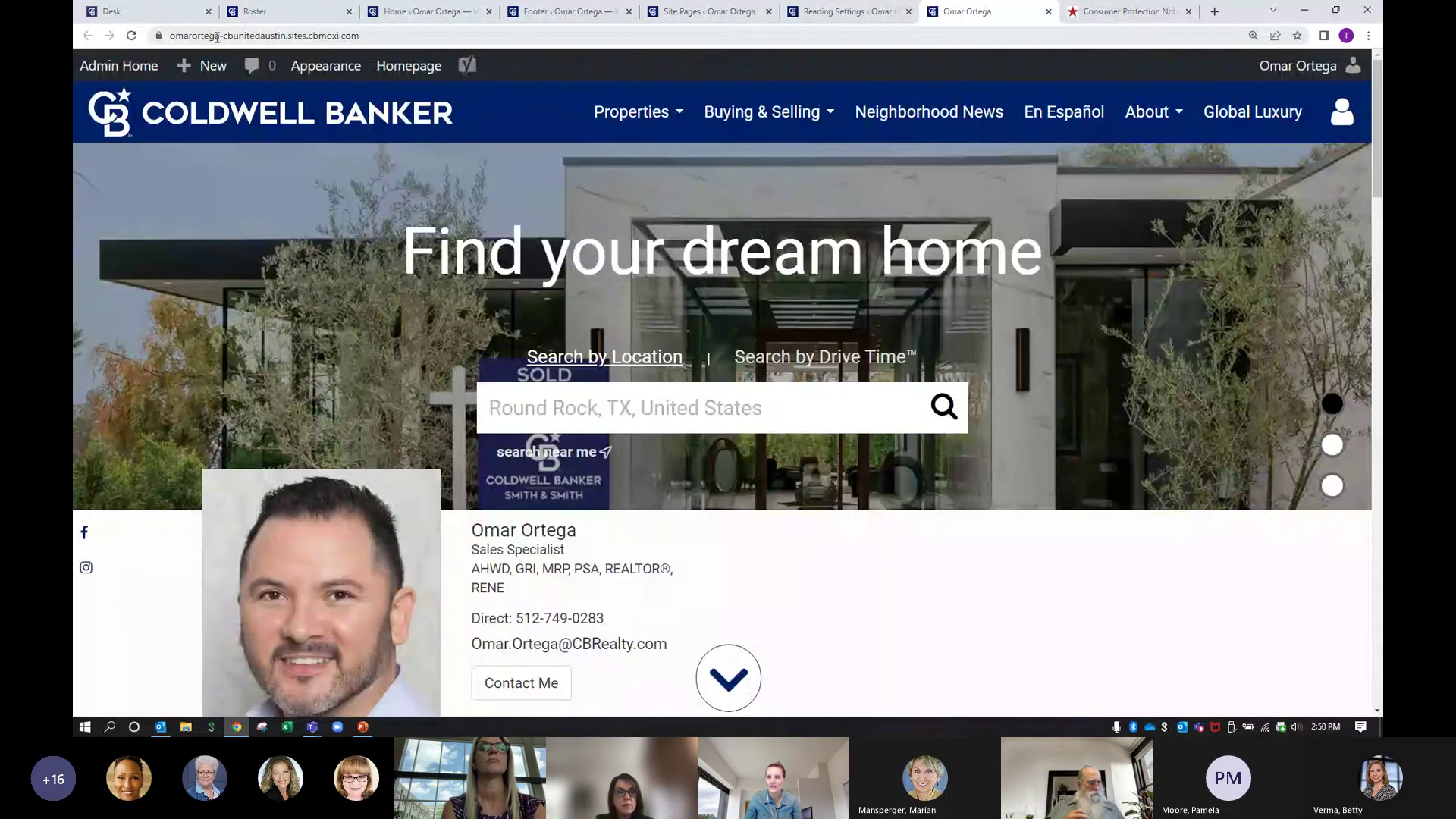
click(294, 36)
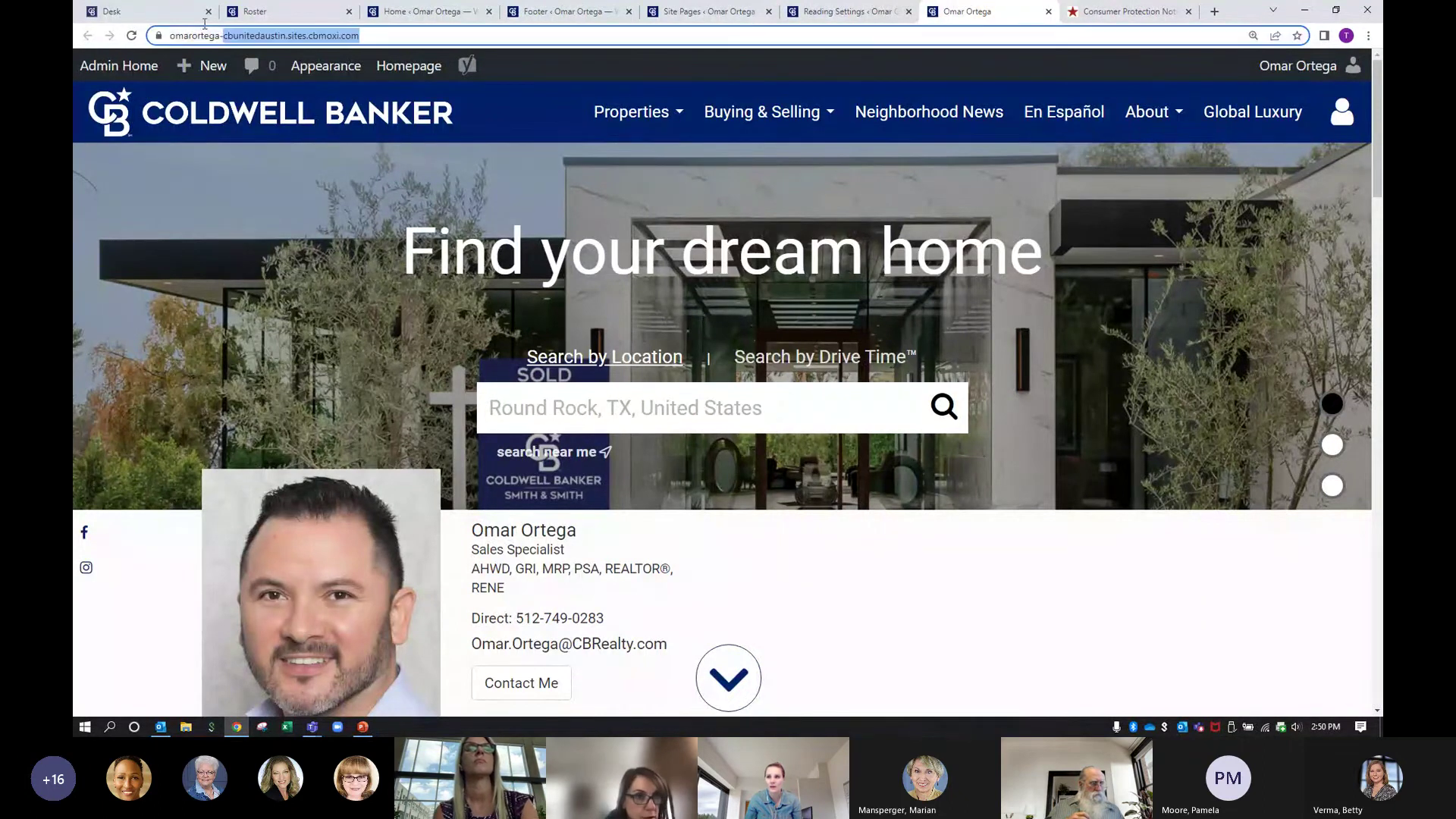
click(381, 35)
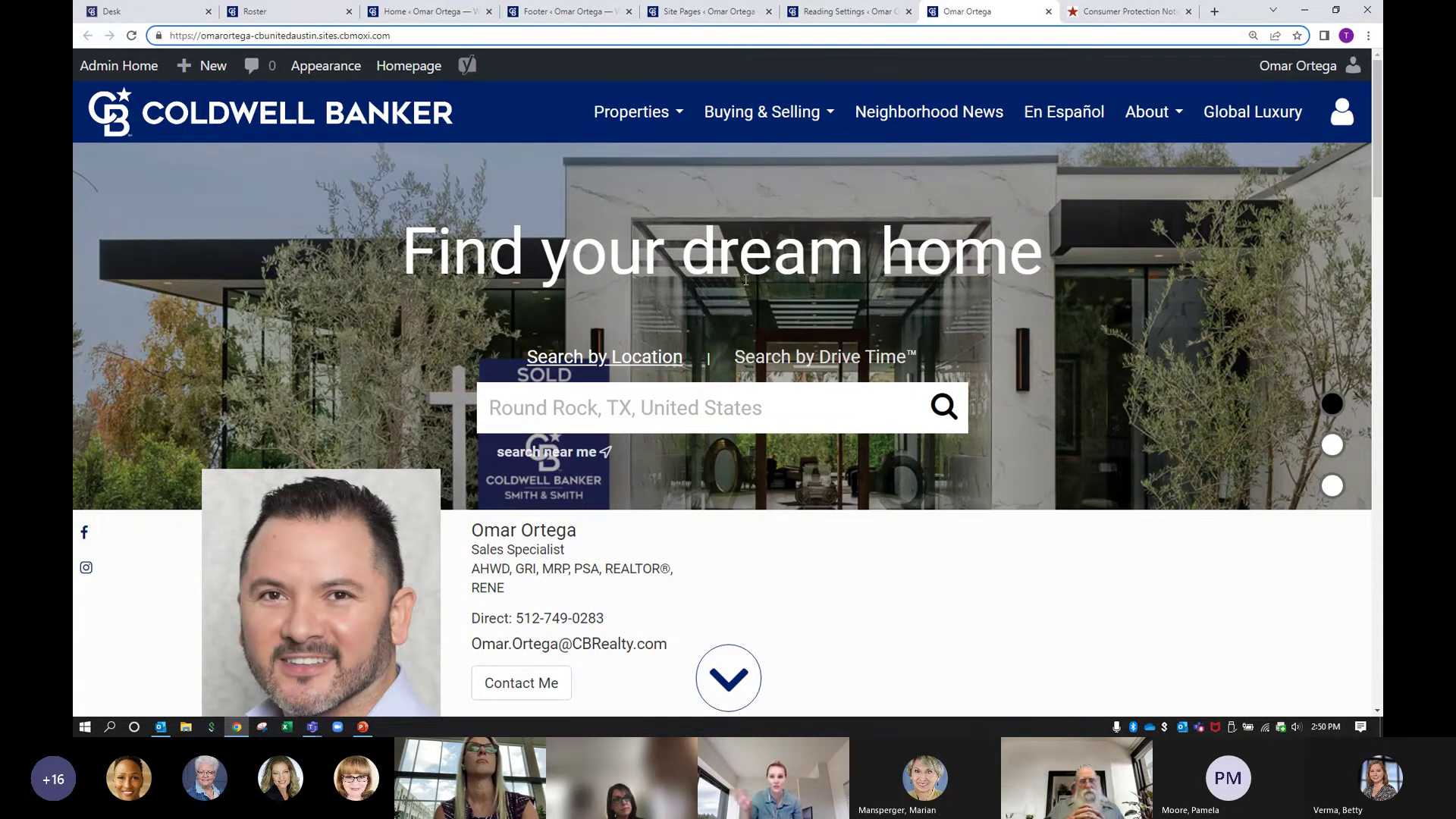
drag(391, 35, 188, 43)
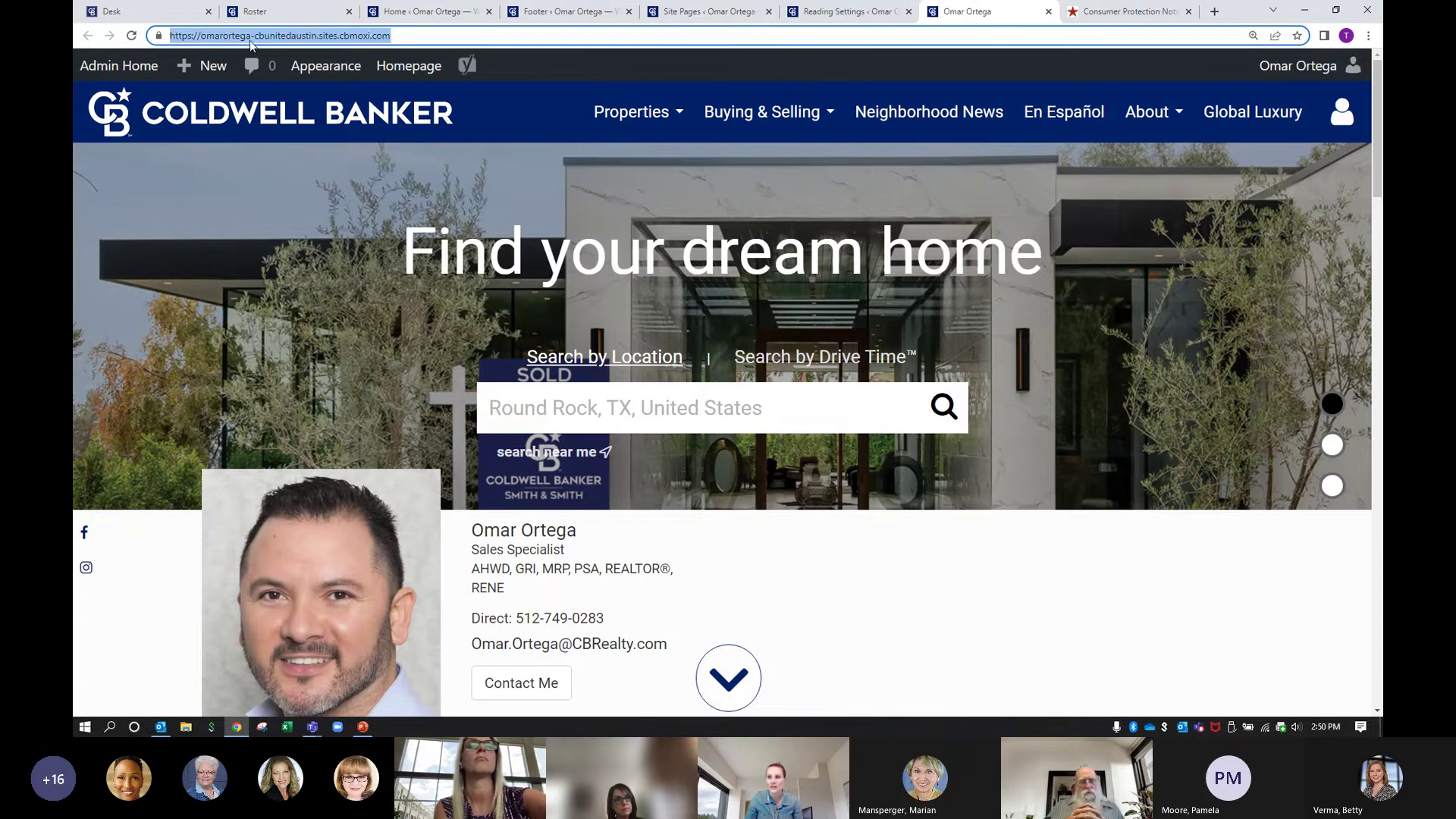
click(536, 33)
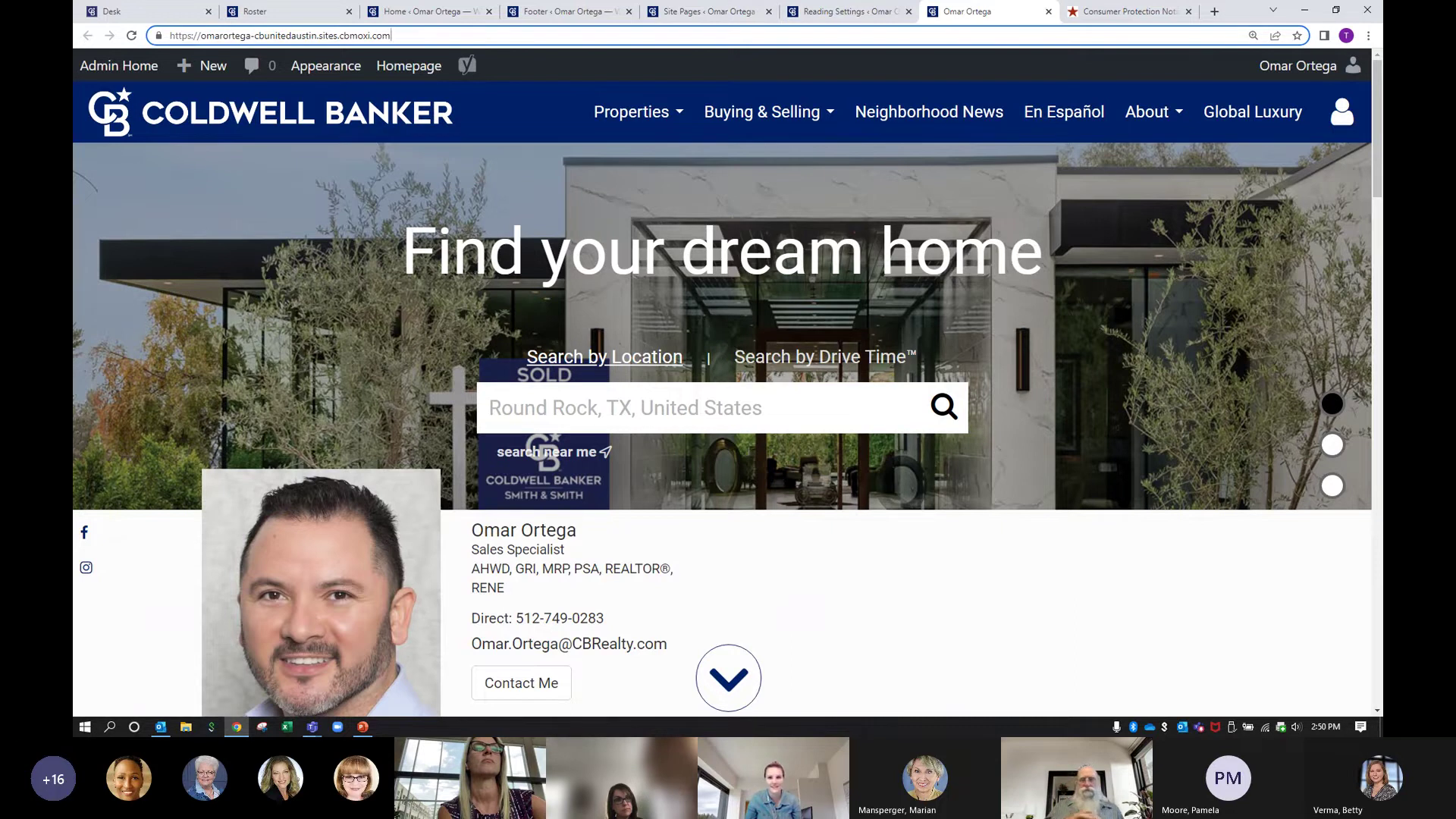
key(alt+Tab)
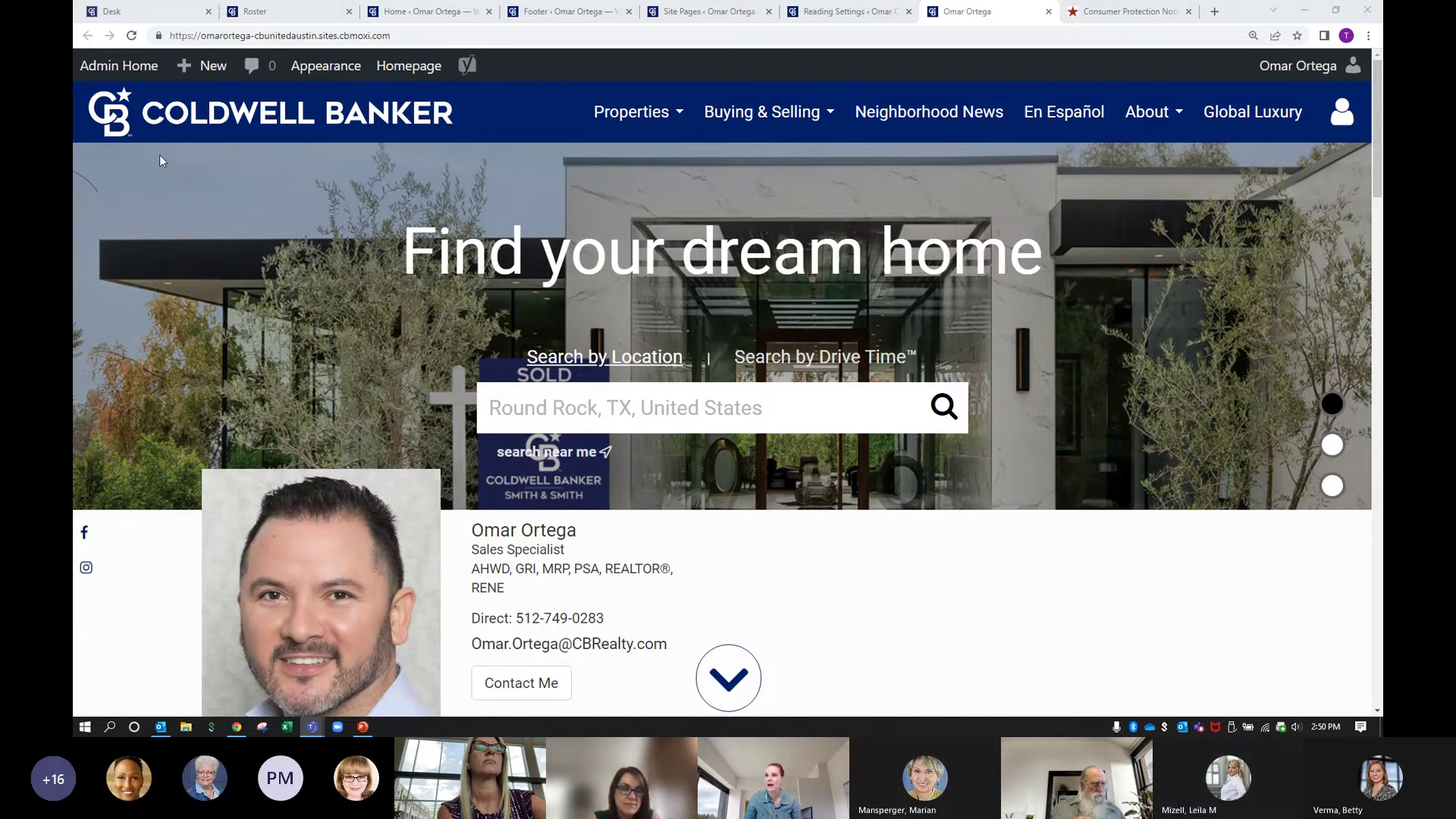
- Return from the public website to the admin tool's home page
click(119, 67)
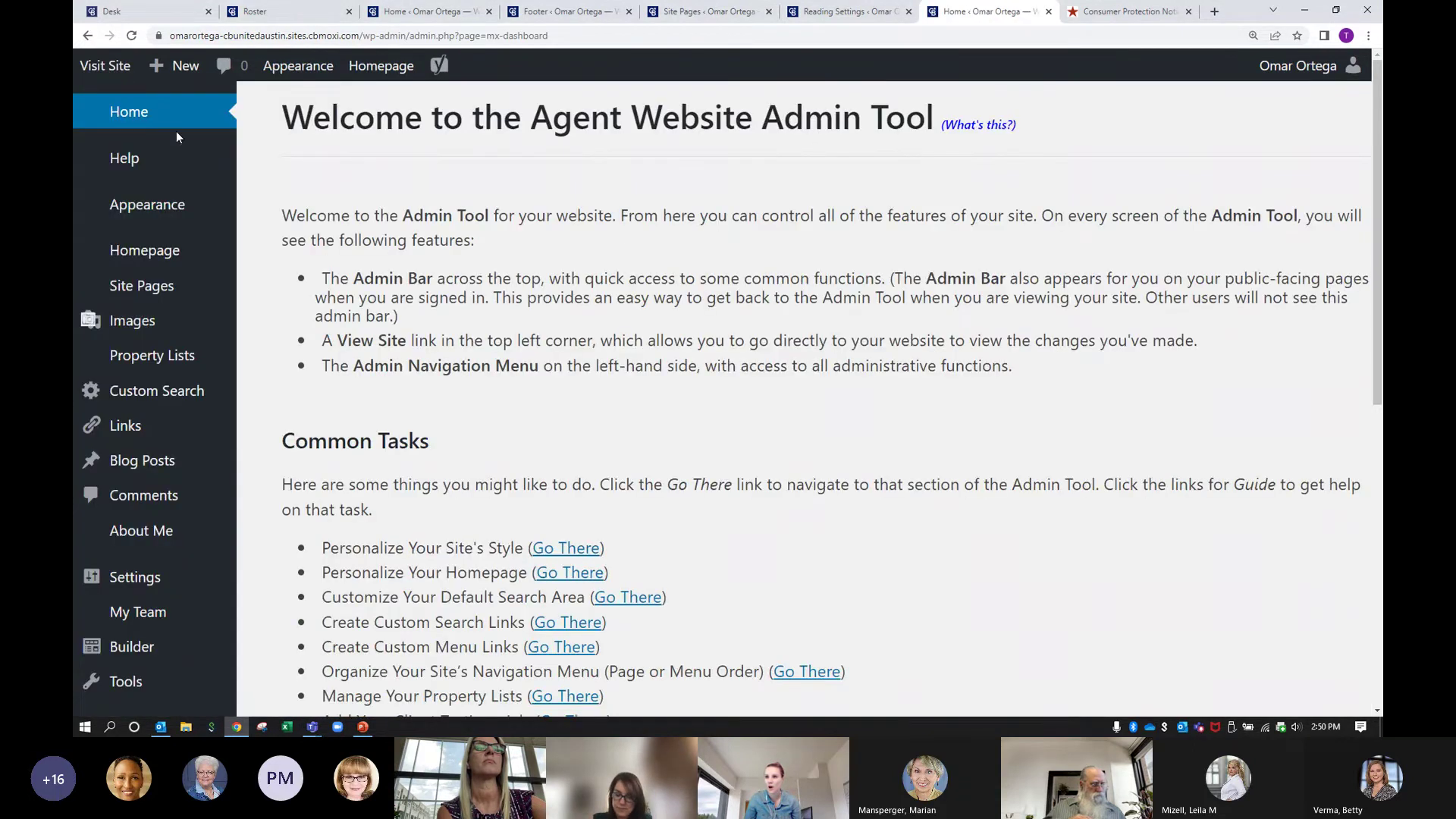
click(128, 113)
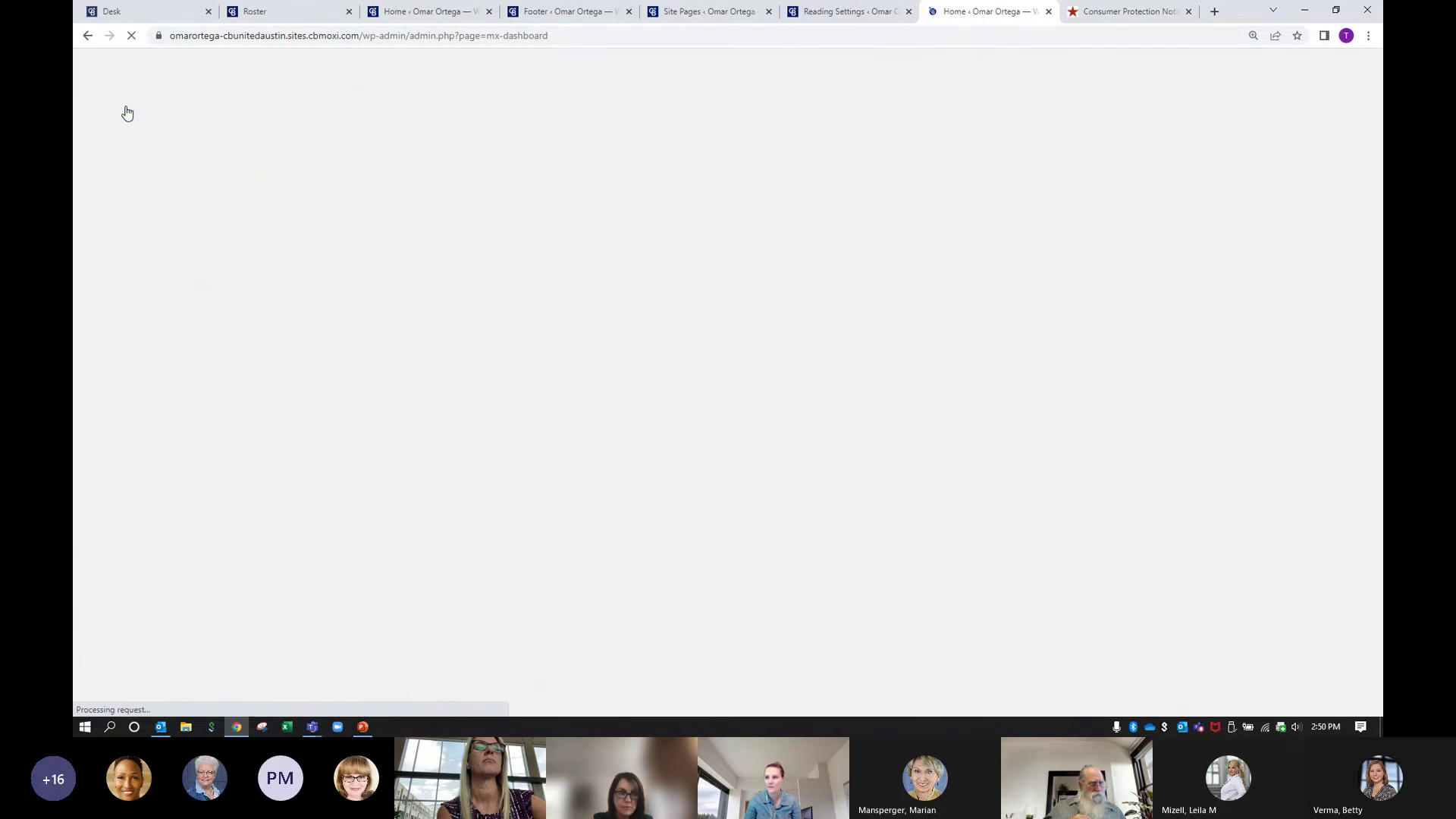
- Review the Completing Your Site Activation section and the Common Tasks list on the admin tool's home page
scroll(794, 456, down, 7)
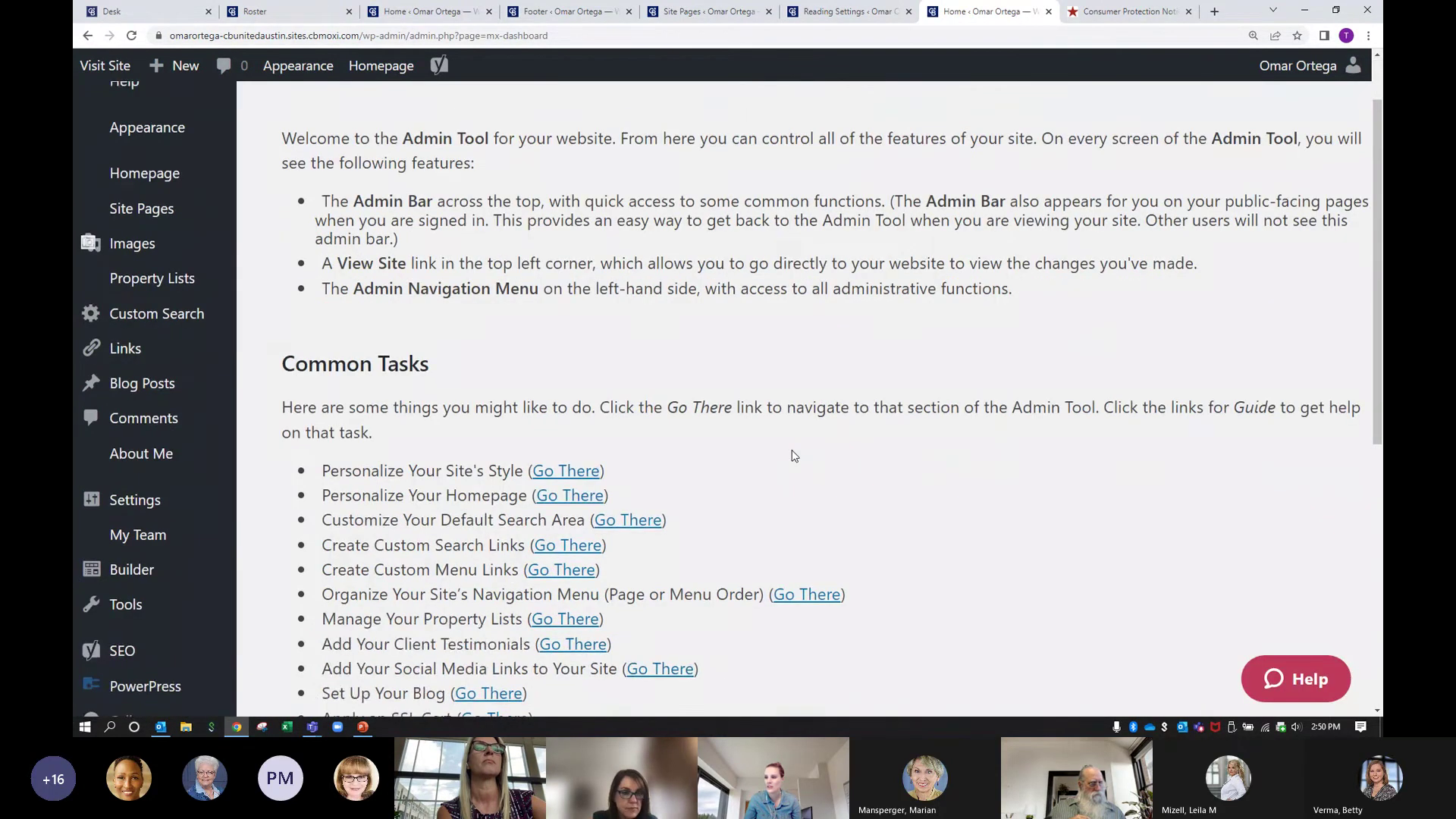
drag(283, 326, 644, 345)
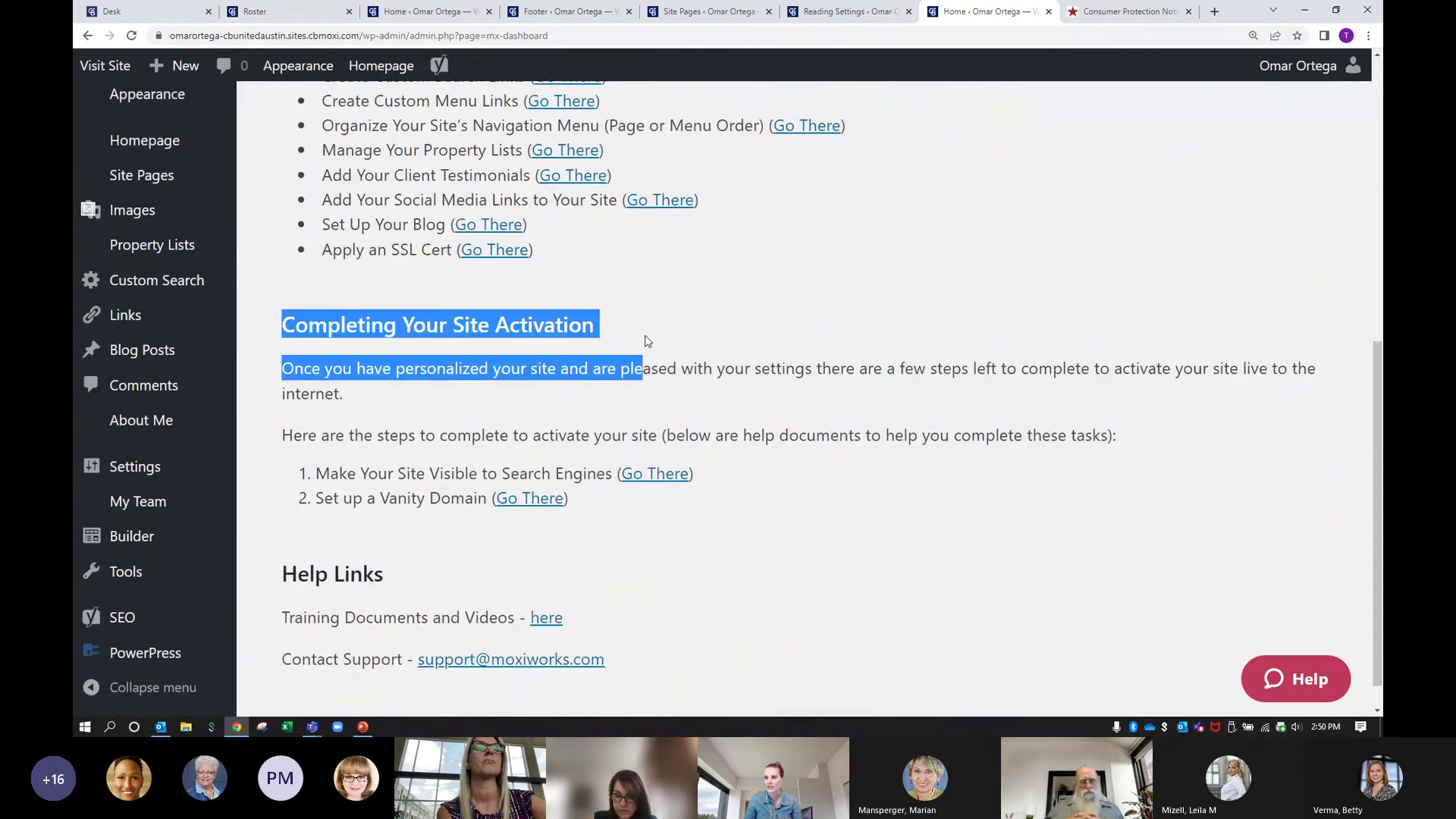
click(612, 320)
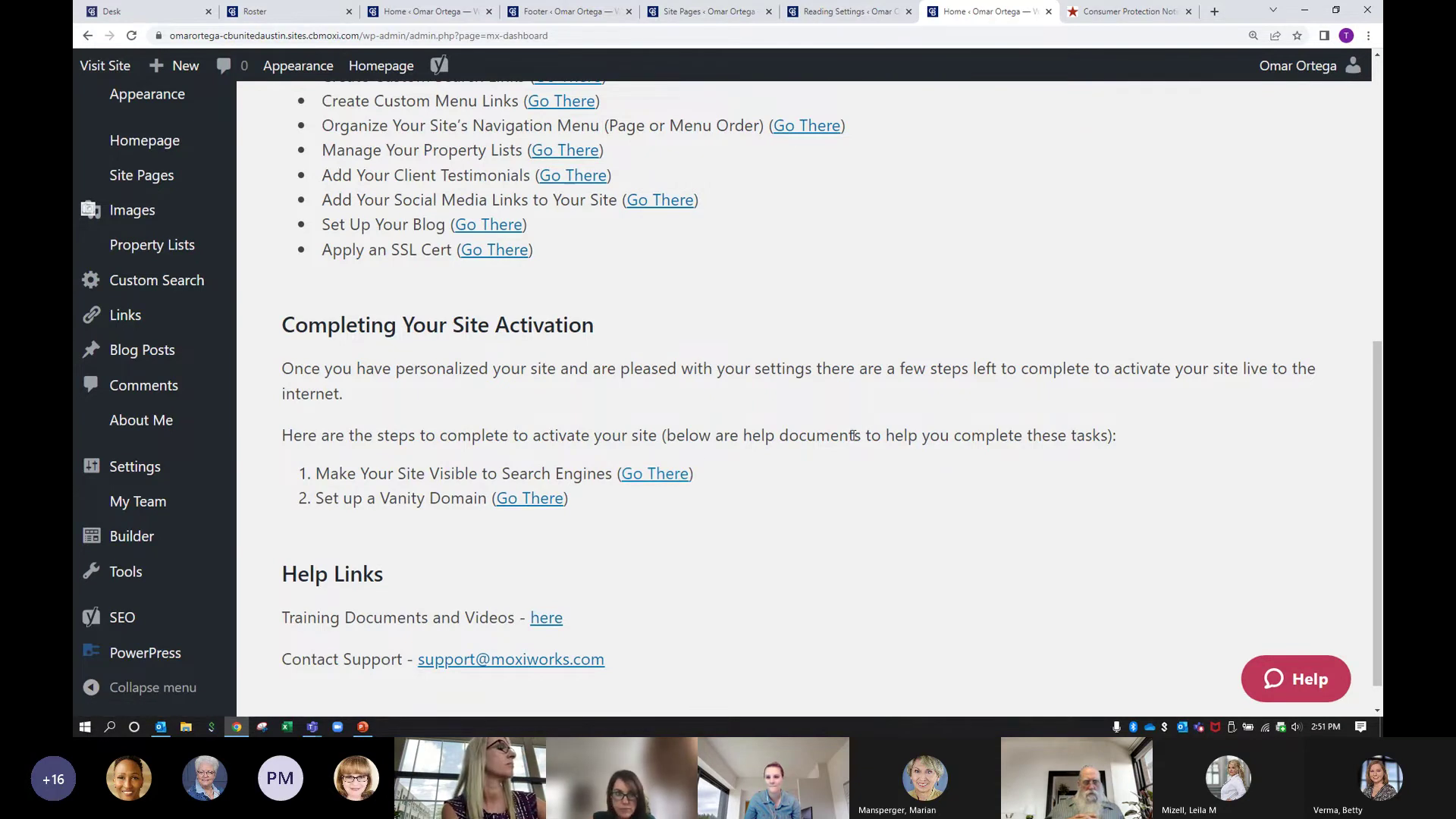
scroll(842, 430, up, 8)
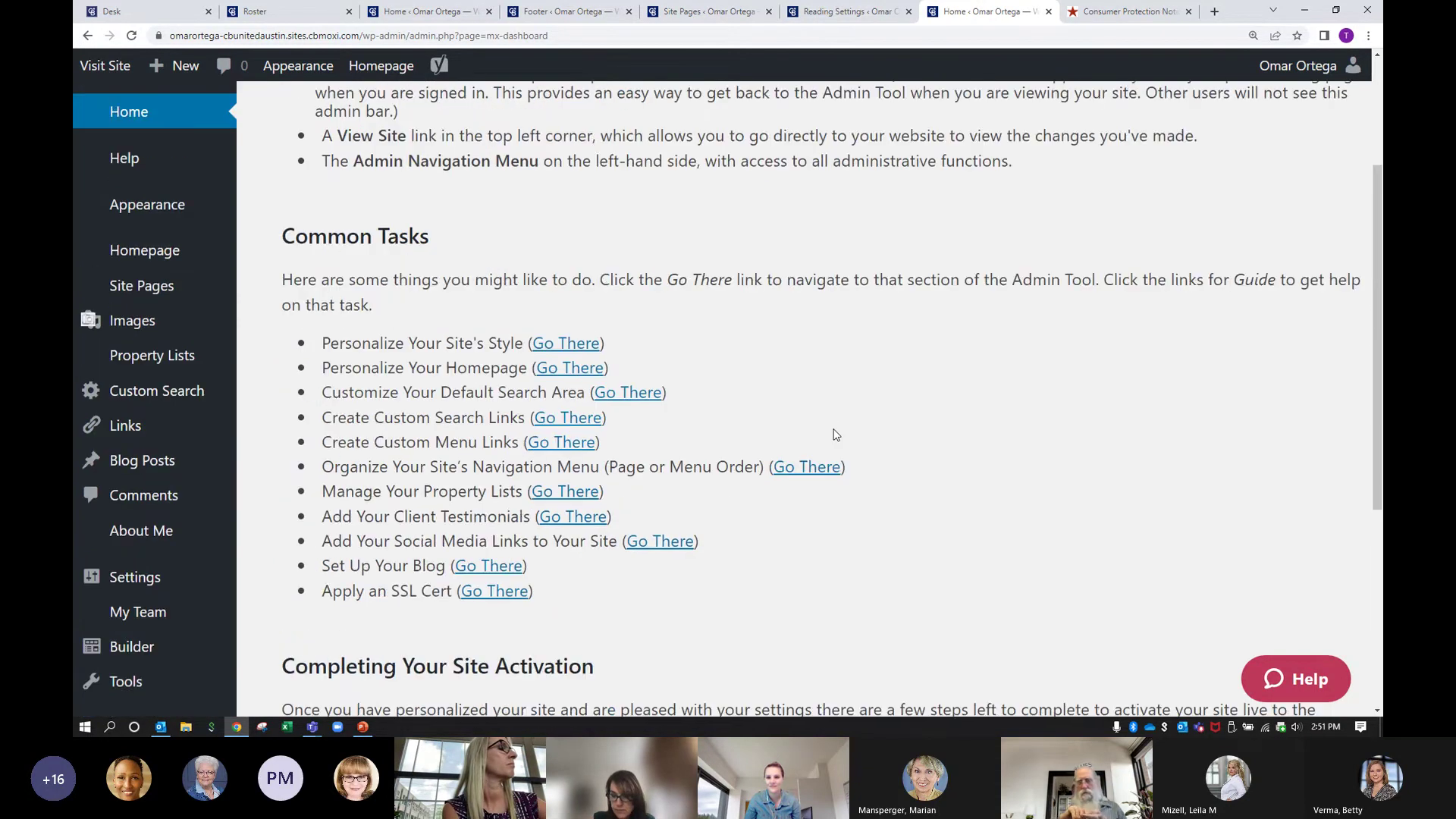
scroll(834, 432, down, 7)
scroll(834, 432, down, 2)
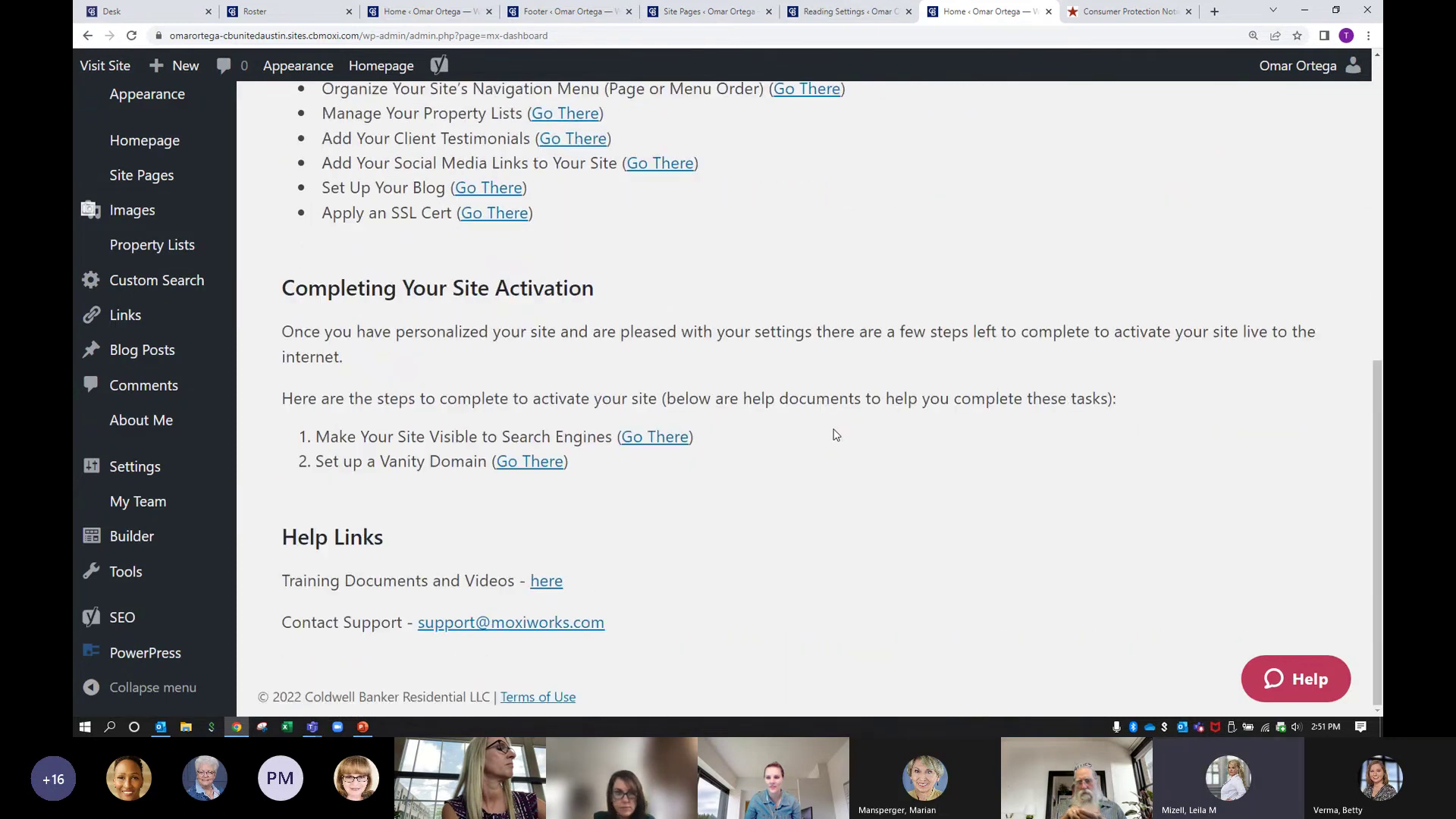
- Highlight the word Admin in the welcome heading, and recheck the search engine visibility and vanity domain activation steps
scroll(835, 434, up, 4)
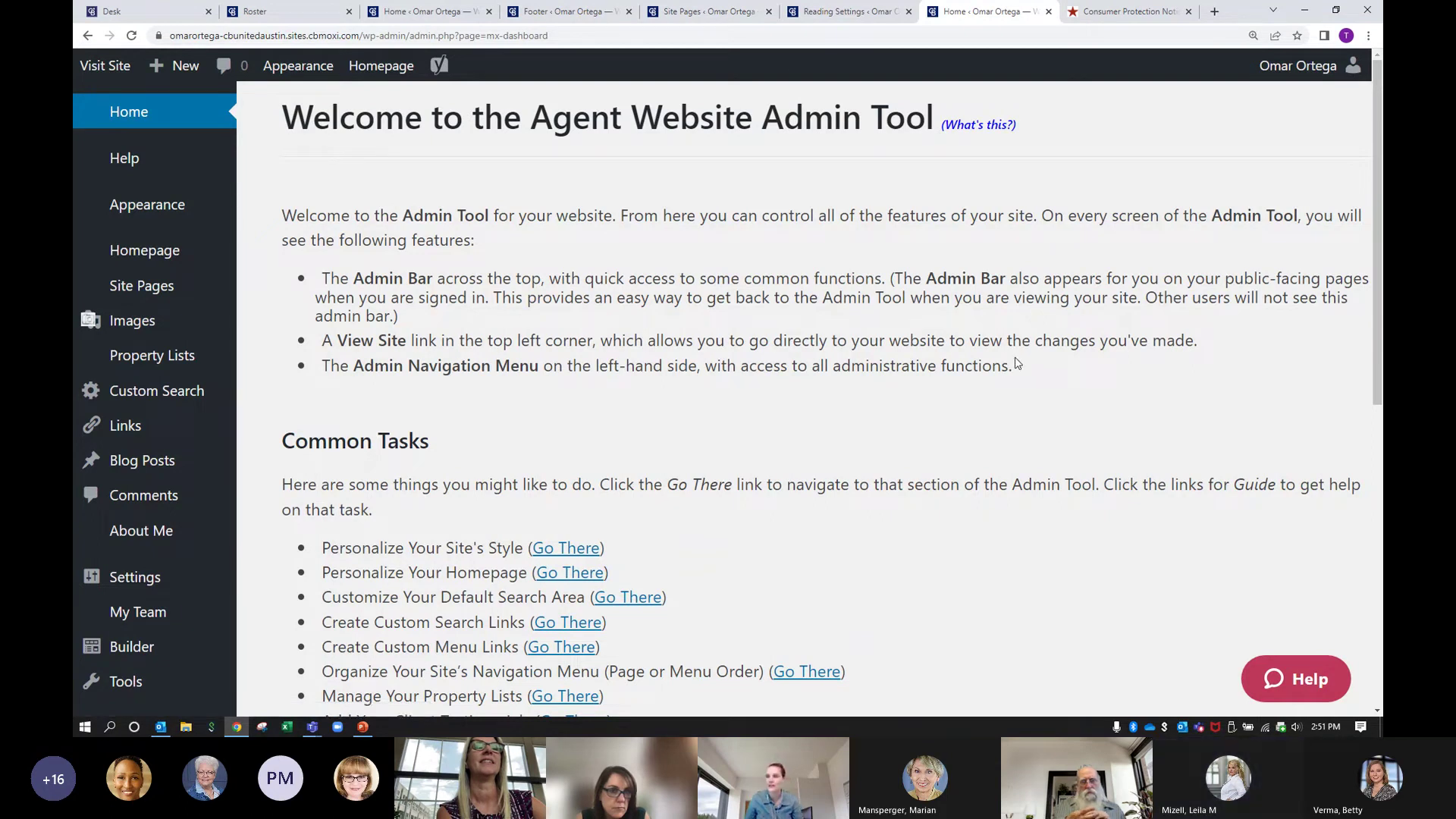
drag(761, 118, 862, 120)
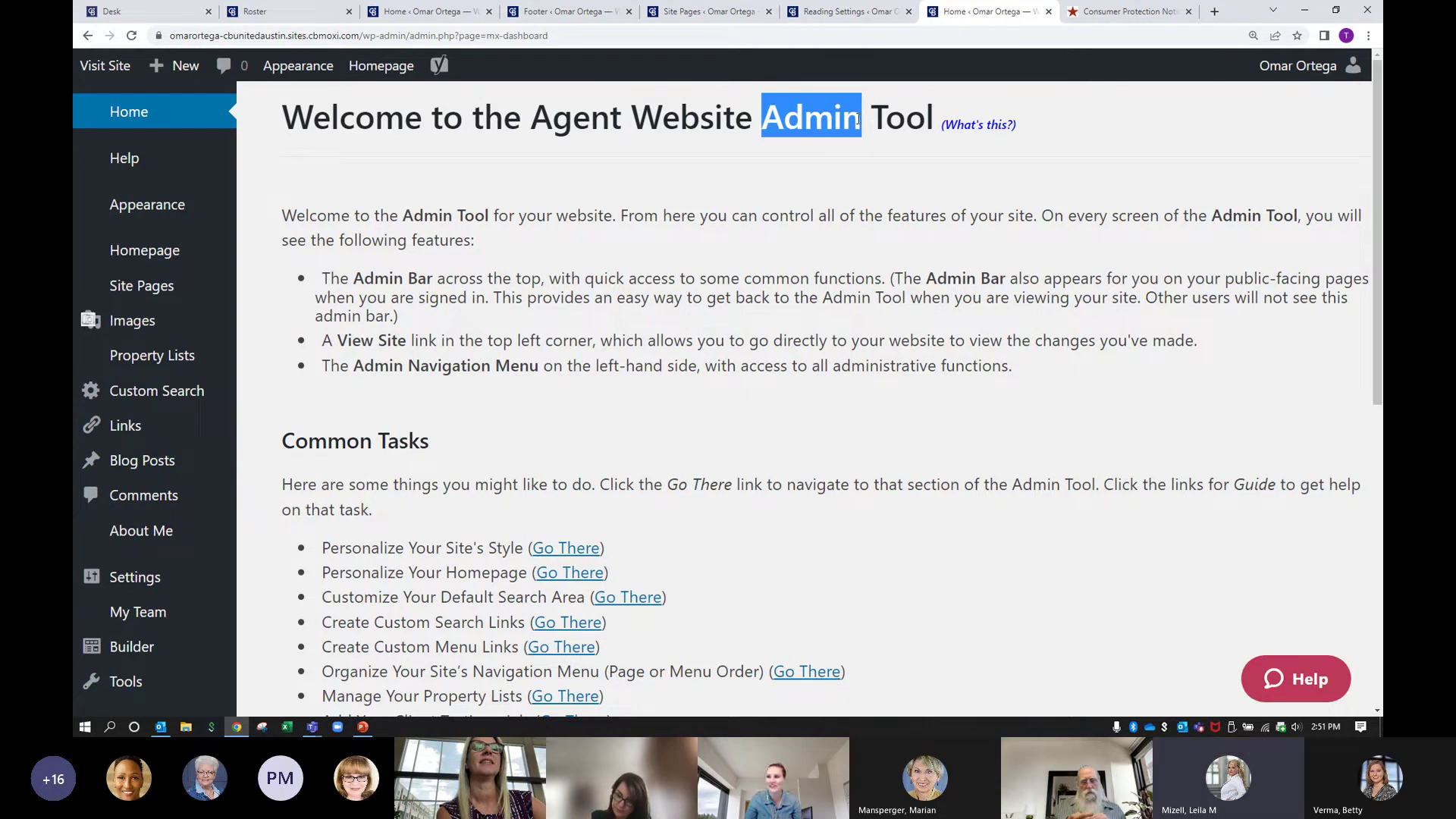
click(869, 182)
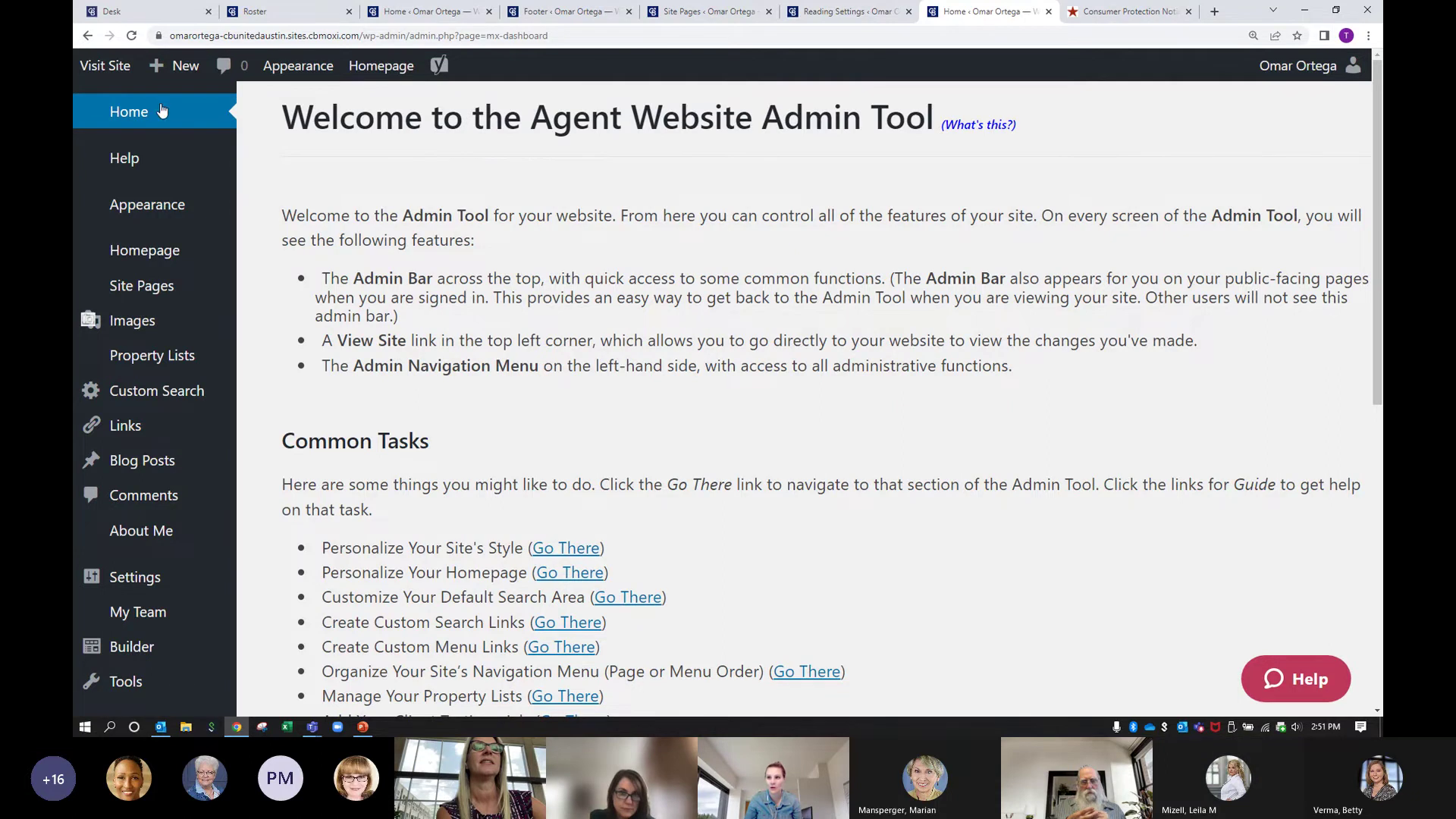
scroll(822, 324, down, 1)
scroll(822, 323, down, 7)
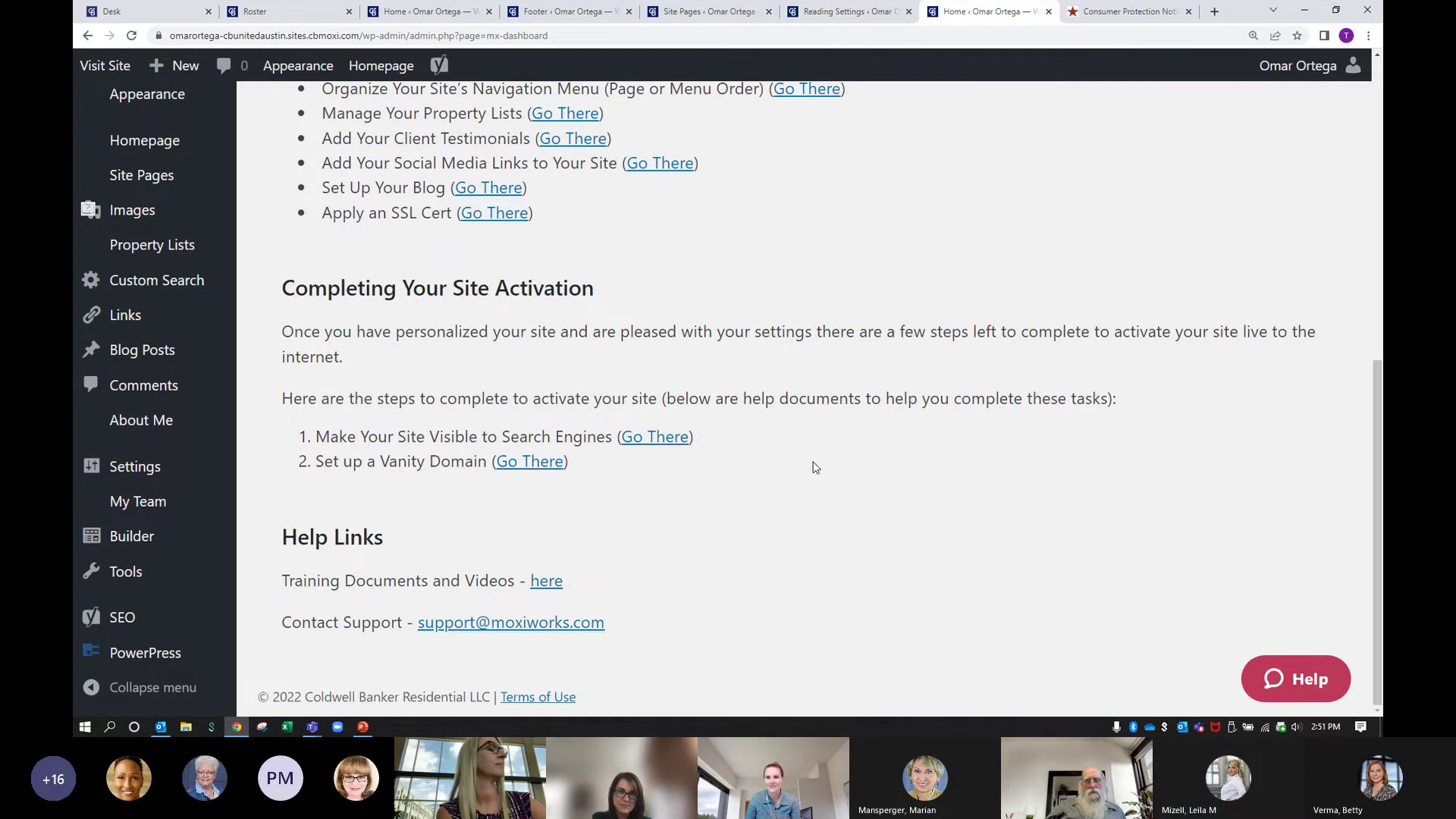
- Open the public website from the admin tool's home page
scroll(810, 468, up, 3)
scroll(810, 468, up, 4)
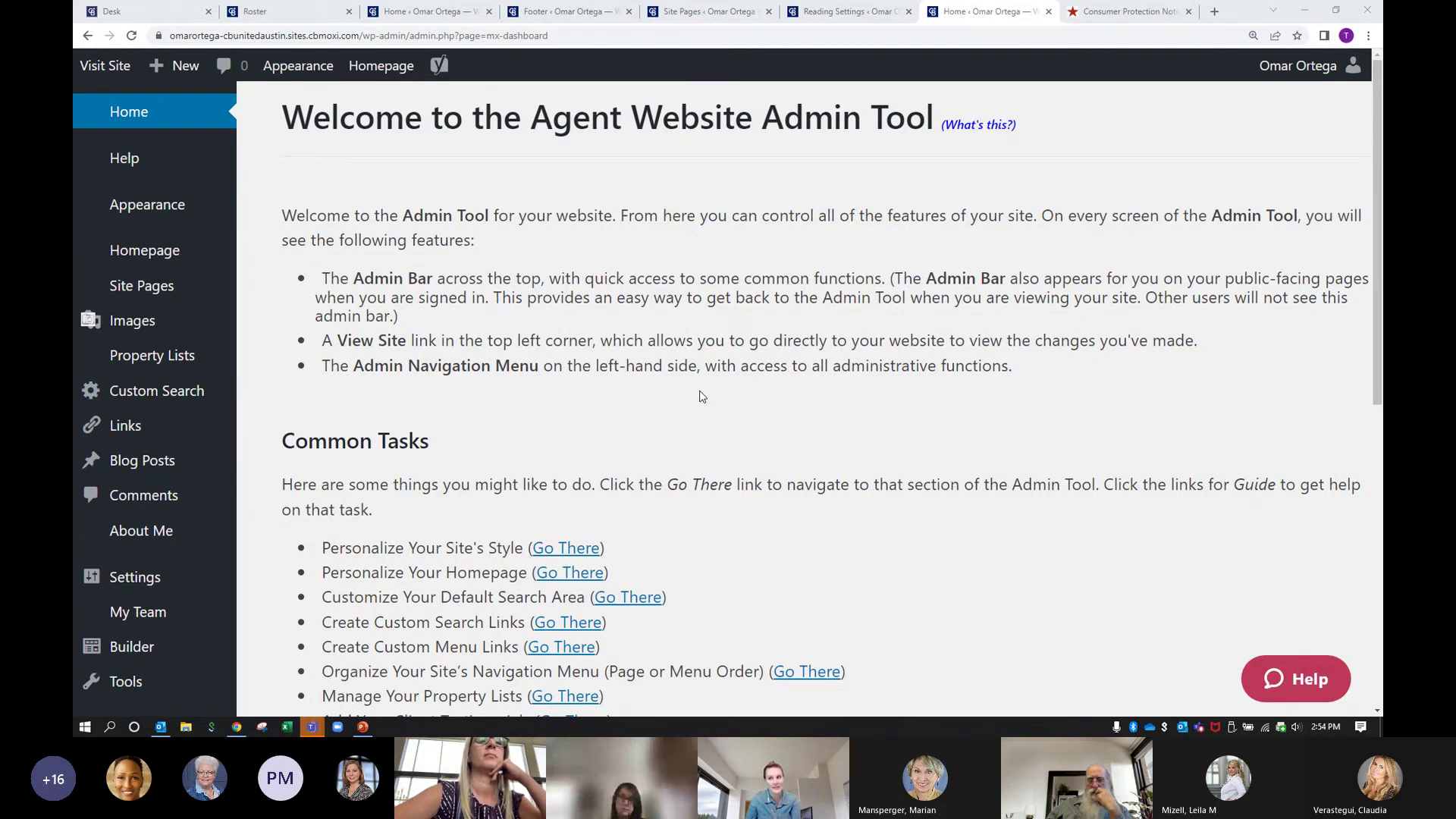
click(122, 65)
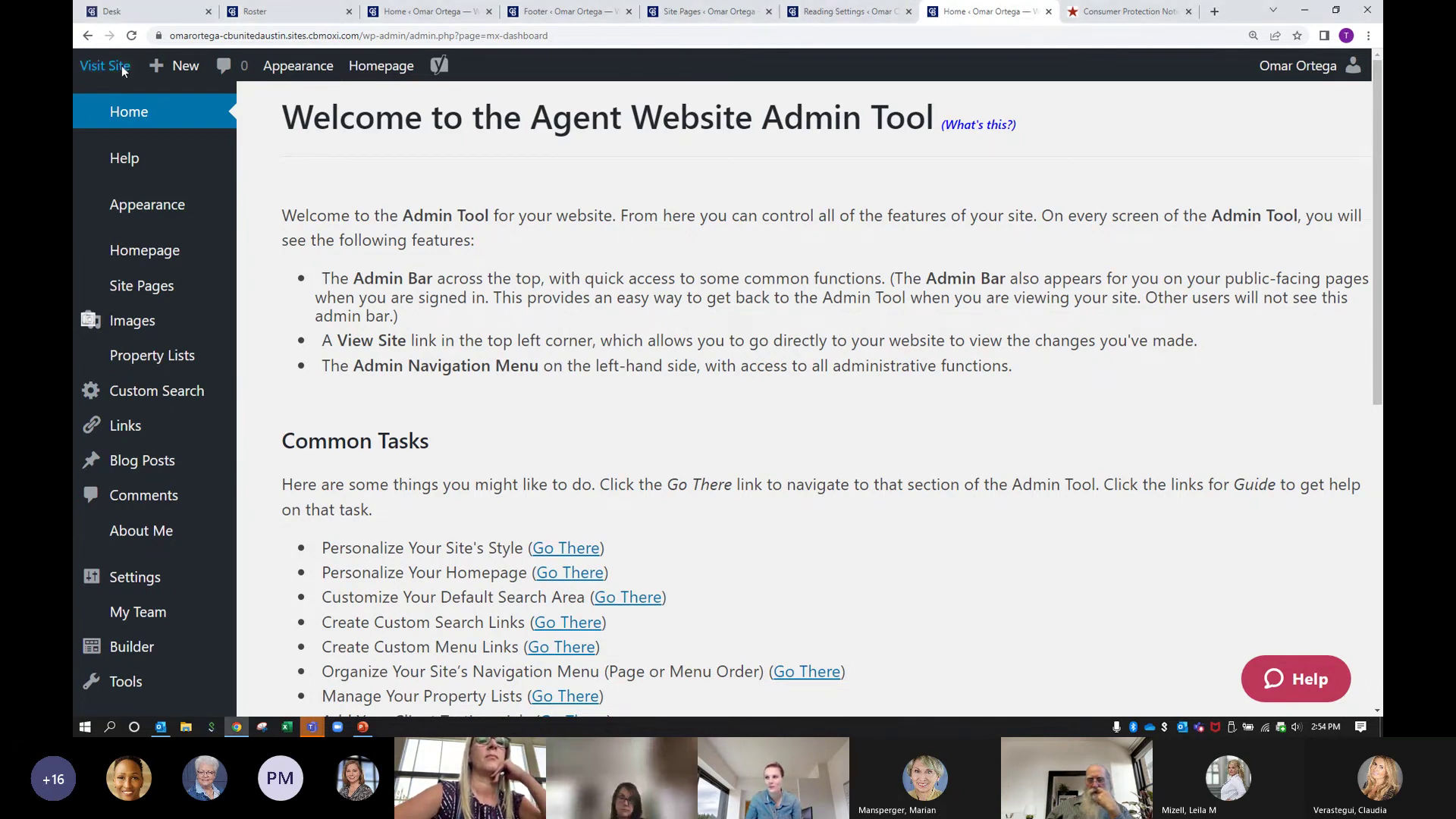